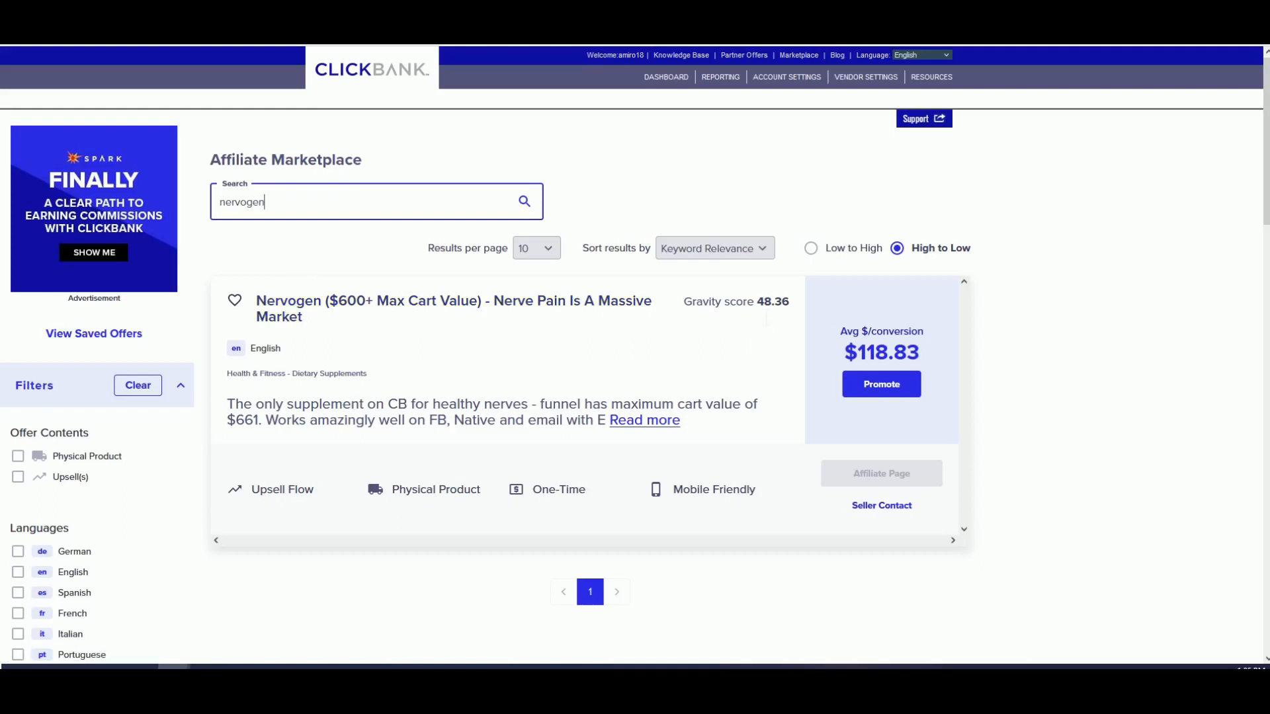
Open the Nervogen offer's sales page from the marketplace and look through its recommendations and bottle packages
drag(754, 301, 774, 302)
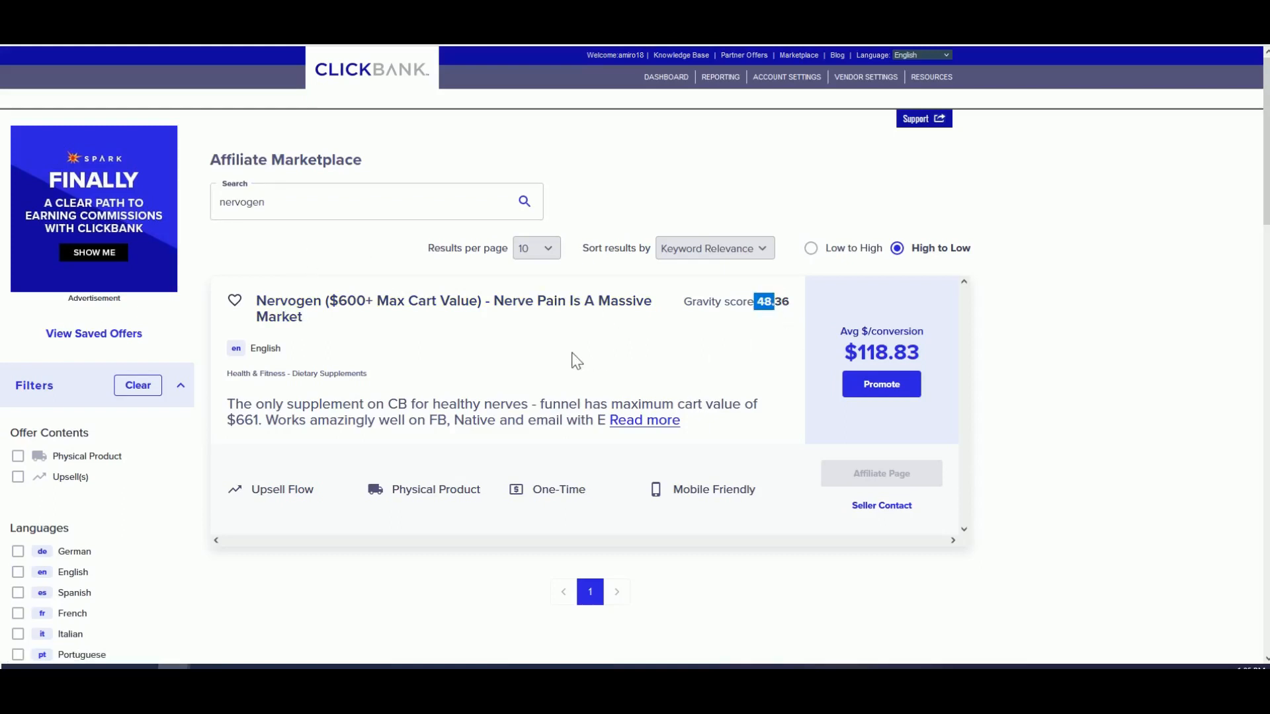
click(325, 308)
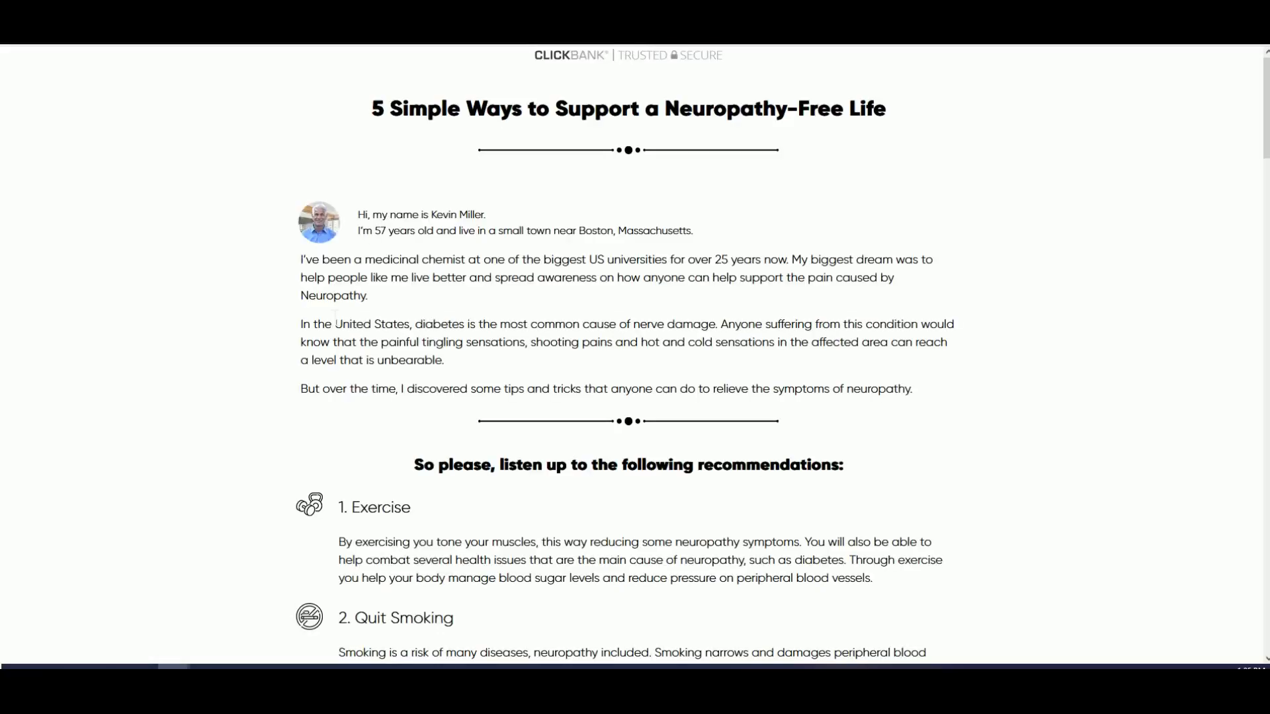
scroll(497, 260, down, 1)
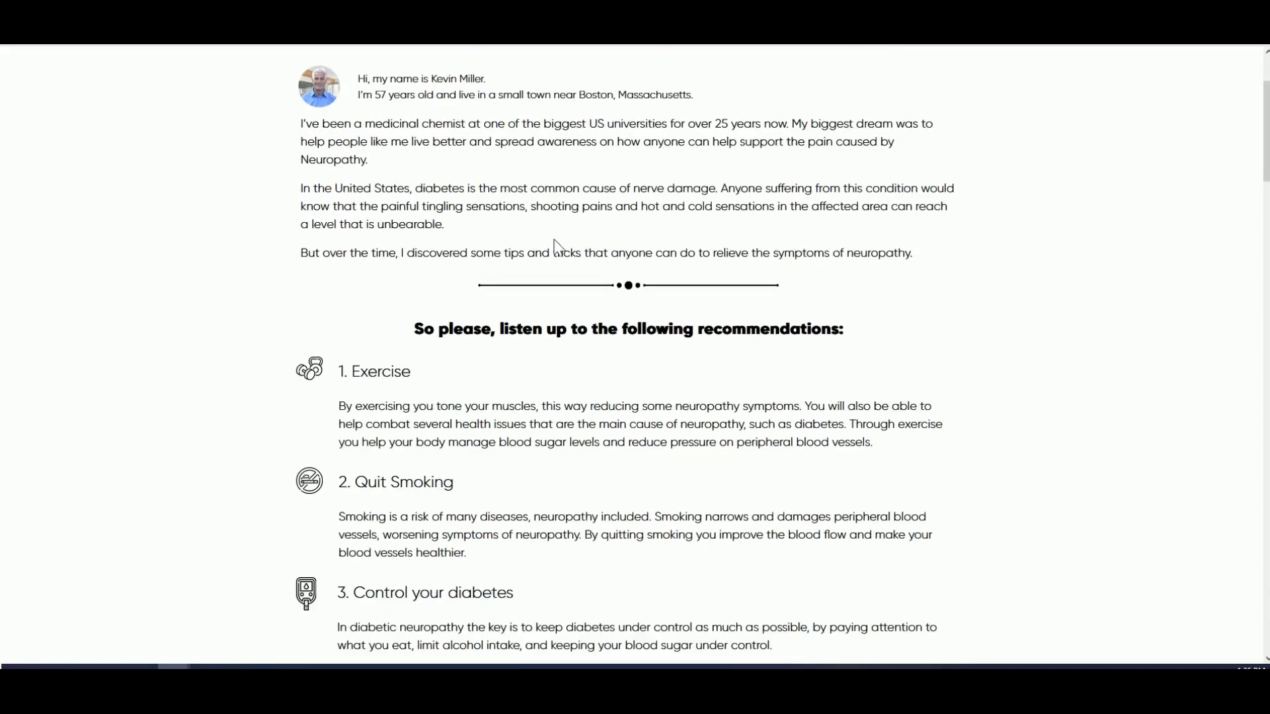
scroll(559, 248, up, 1)
drag(1265, 78, 1249, 492)
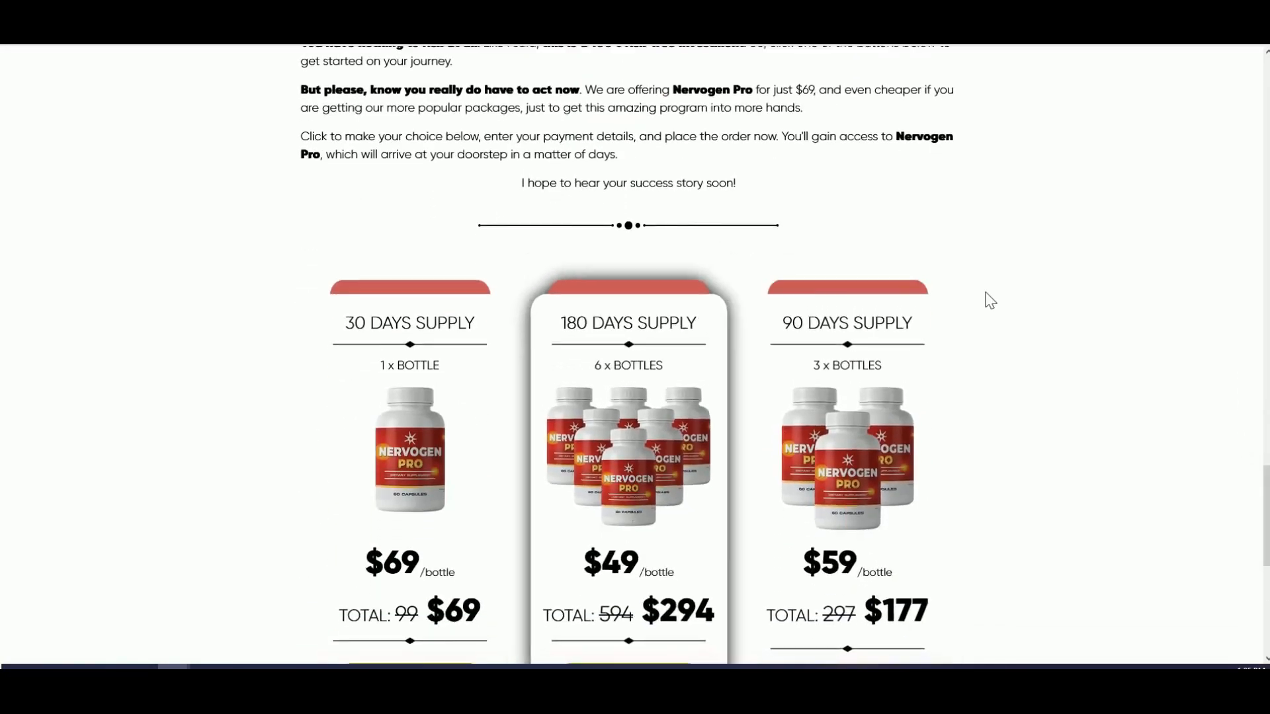
drag(1258, 509, 1237, 91)
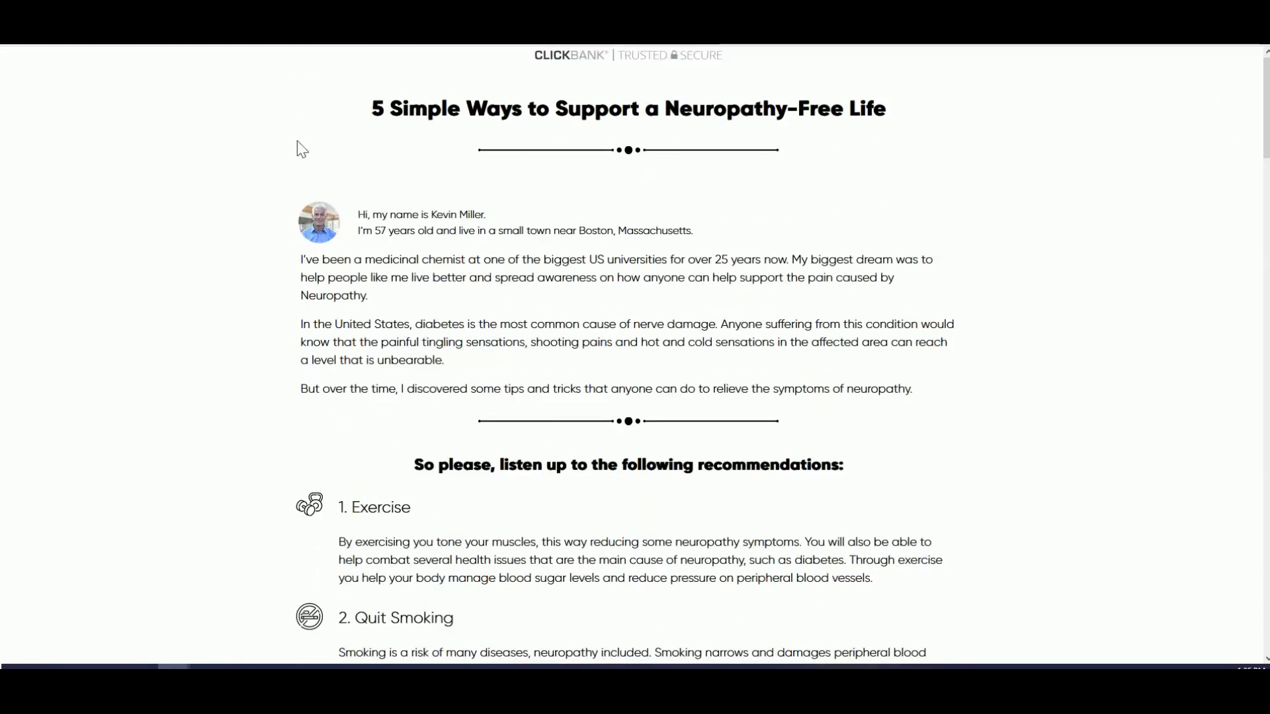
scroll(527, 324, down, 9)
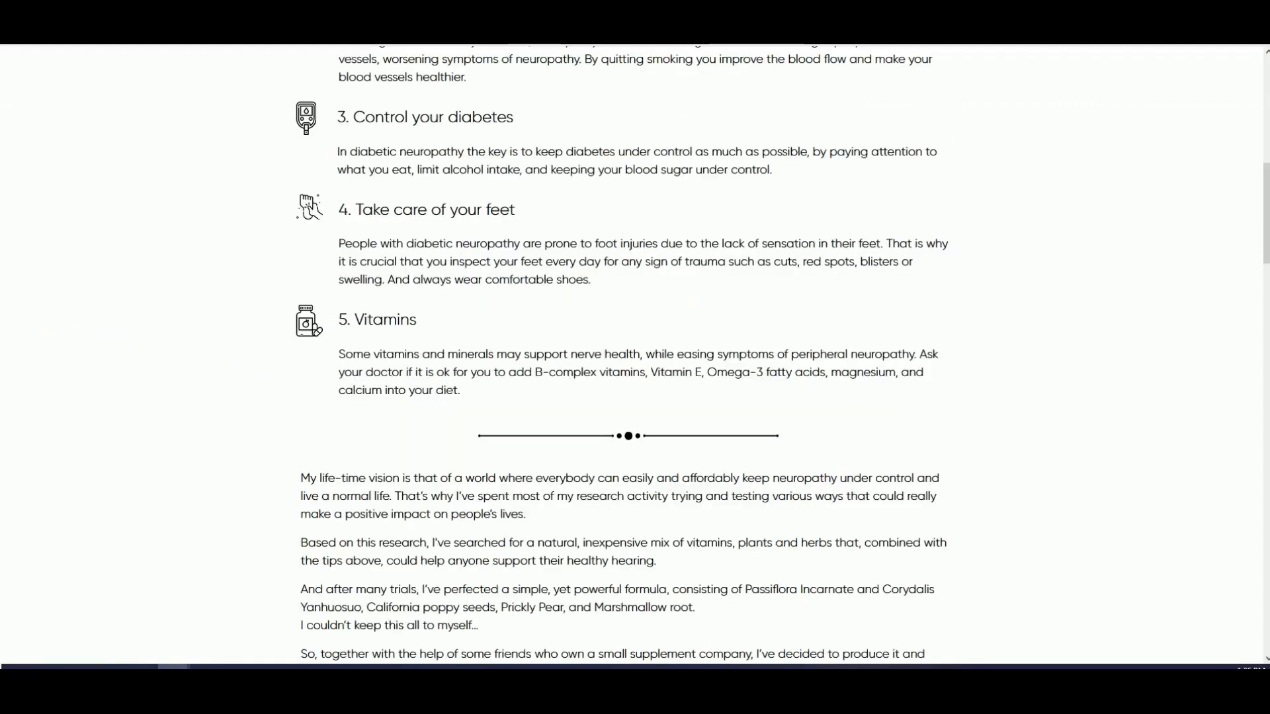
scroll(635, 351, down, 7)
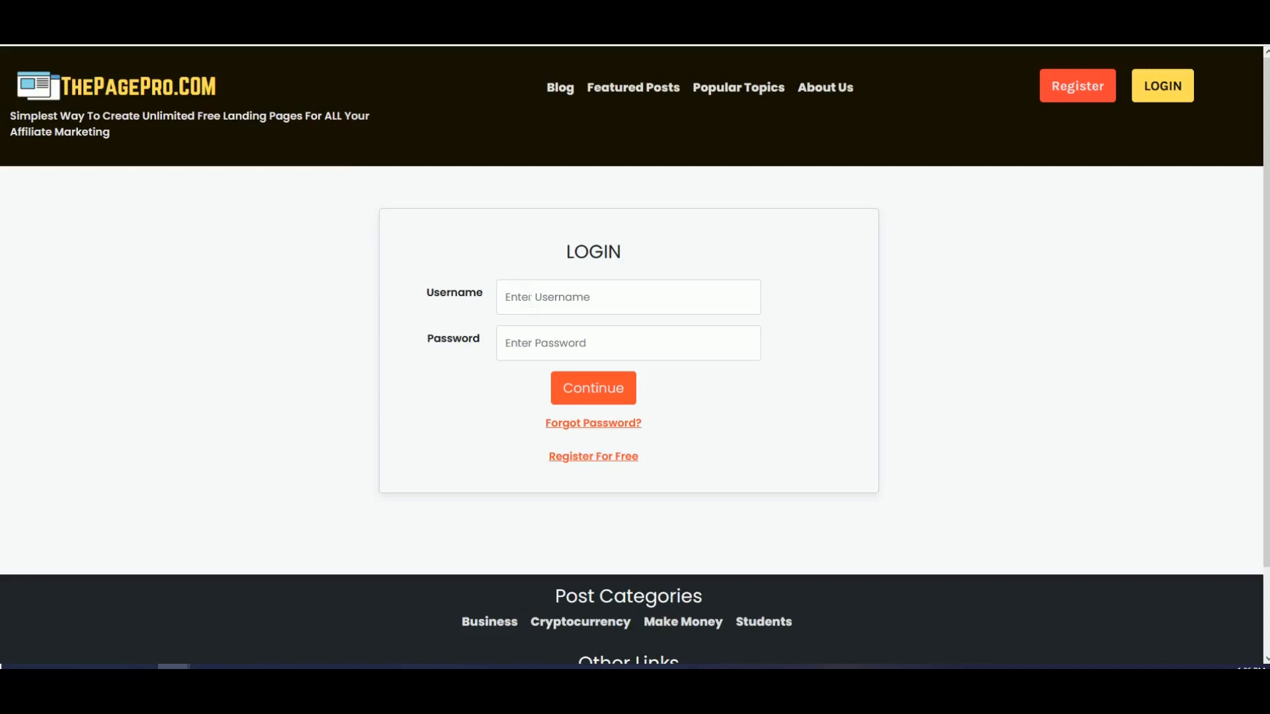
Log in to ThePagePro with the account username and password
click(519, 304)
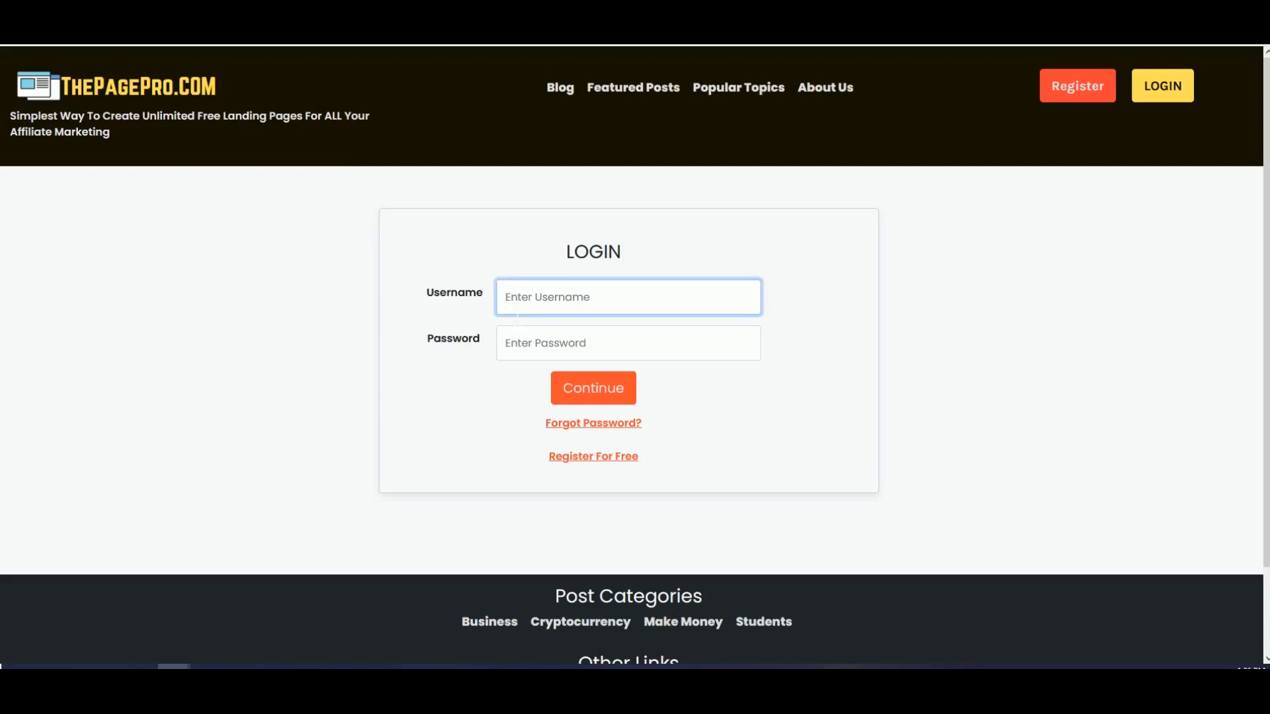
text(benbux)
key(Tab)
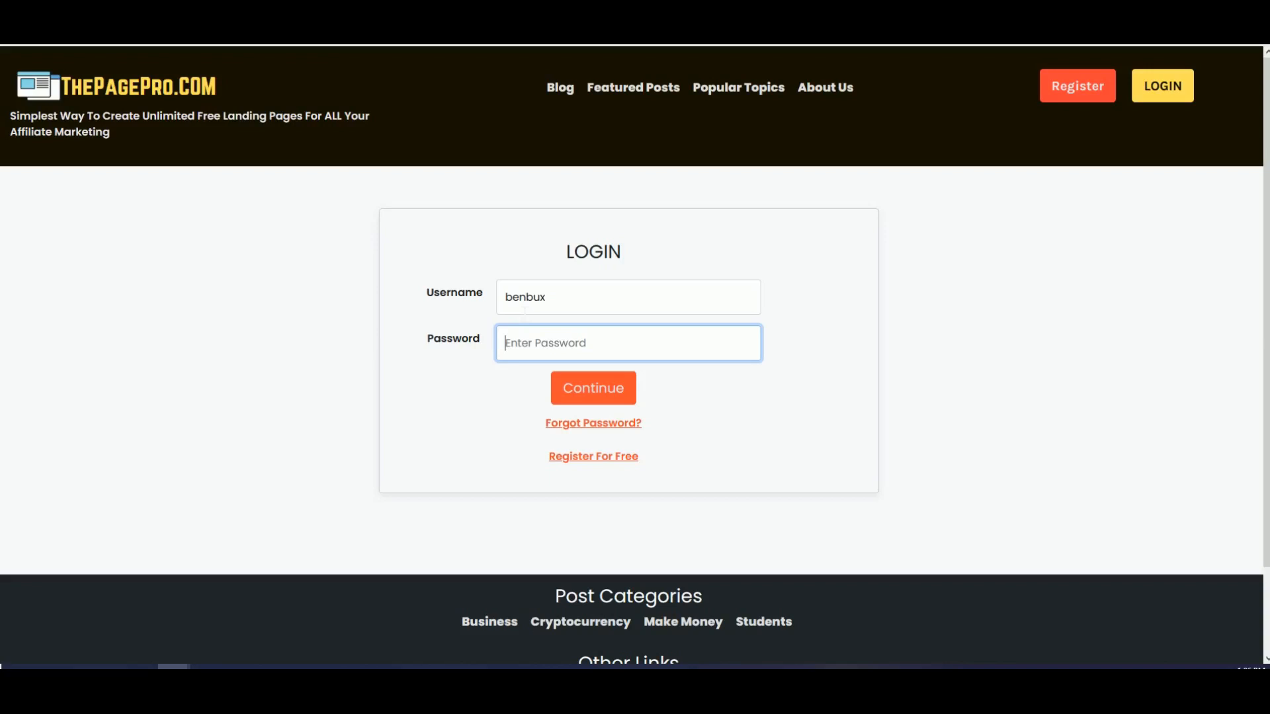
text(••••••••)
key(Return)
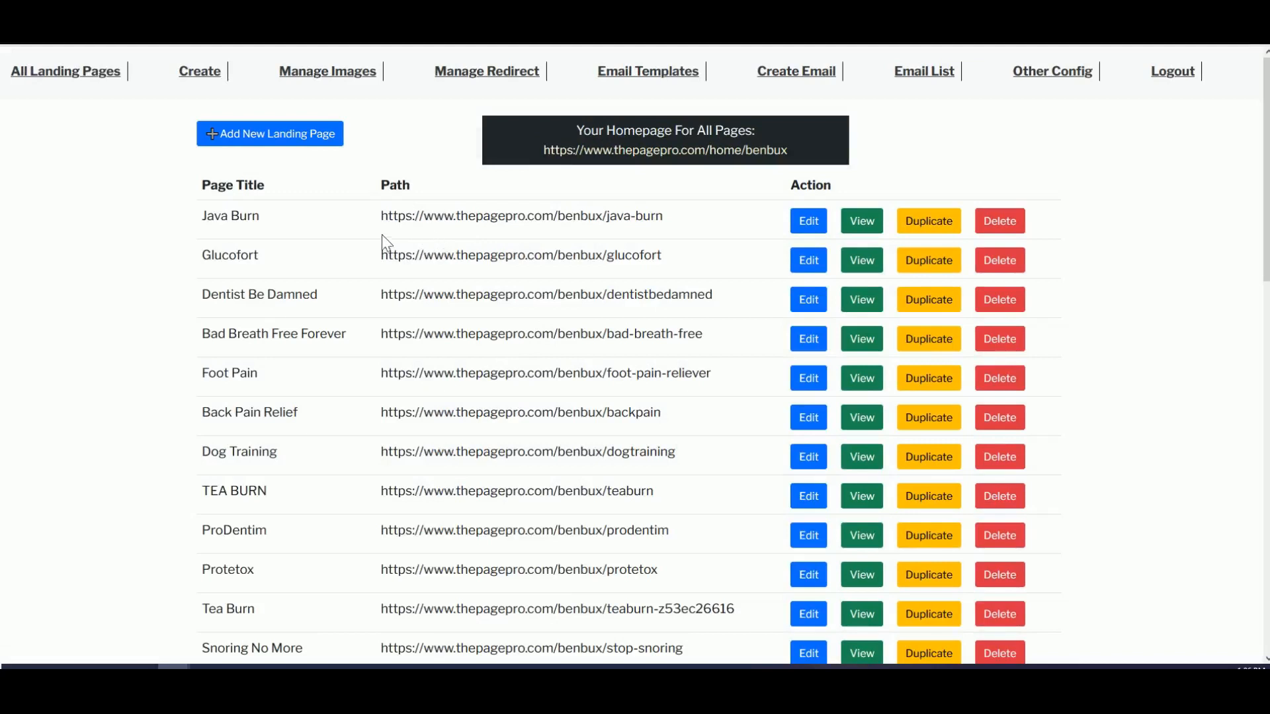
Examine the path of the Java Burn landing page and open the page for viewing
drag(469, 216, 676, 216)
triple_click(585, 223)
click(609, 222)
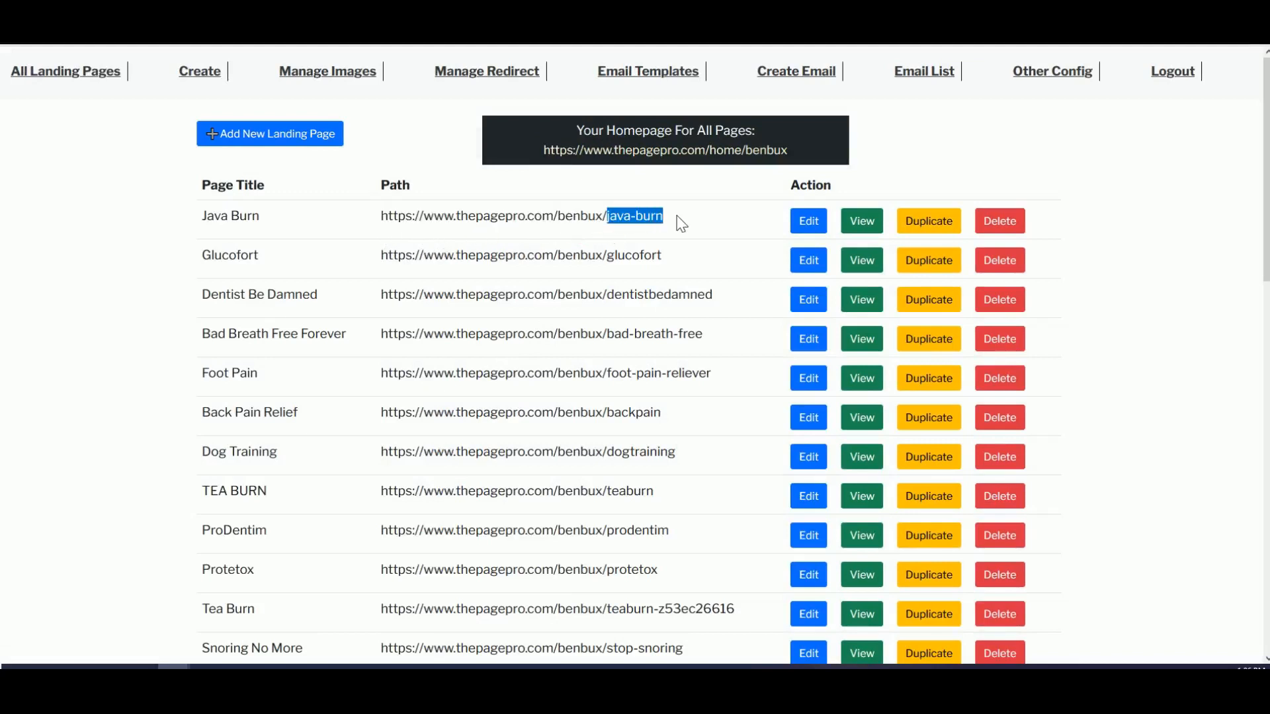
click(682, 225)
click(860, 220)
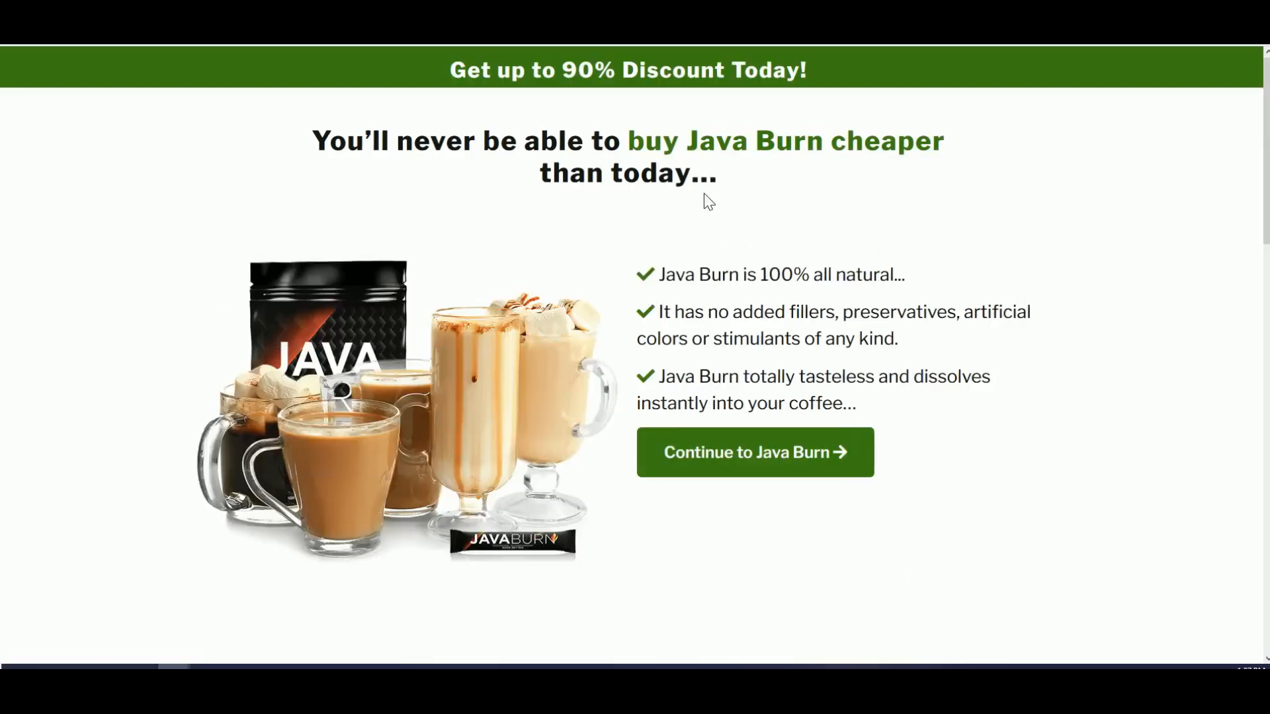
Look through the whole Java Burn landing page and close it
scroll(551, 232, down, 15)
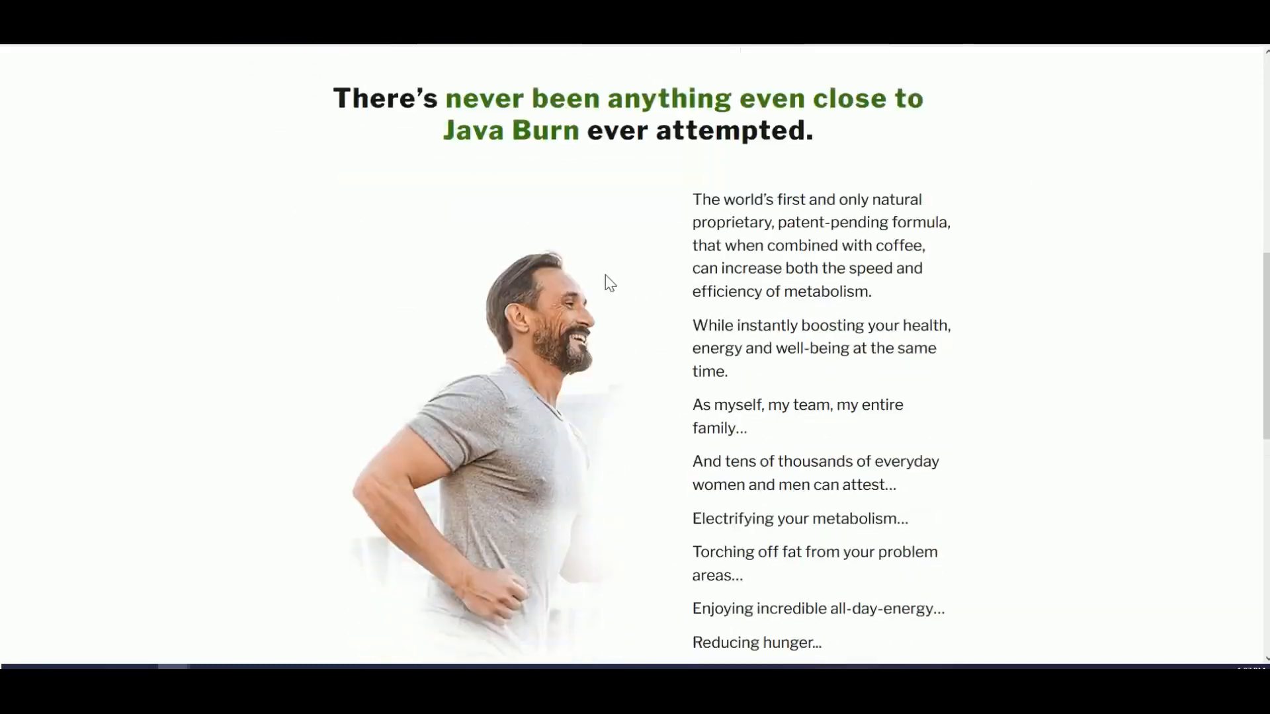
scroll(605, 278, down, 5)
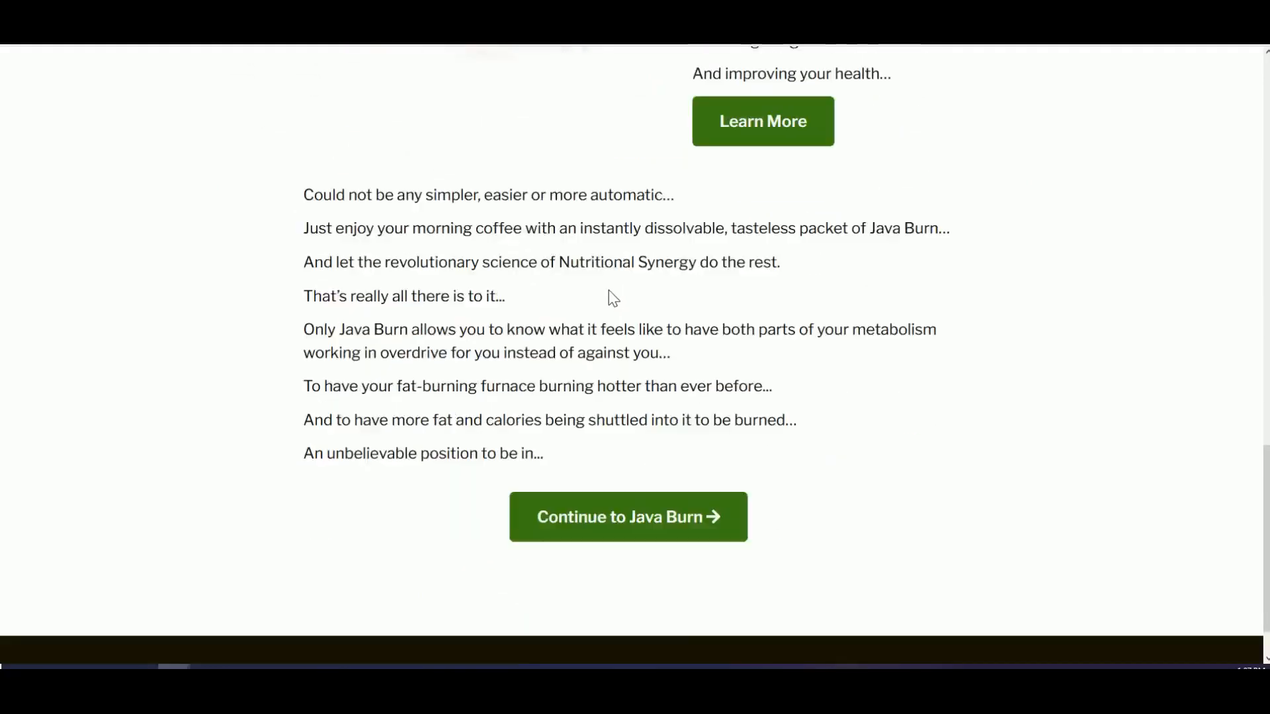
scroll(610, 298, up, 15)
scroll(609, 328, up, 3)
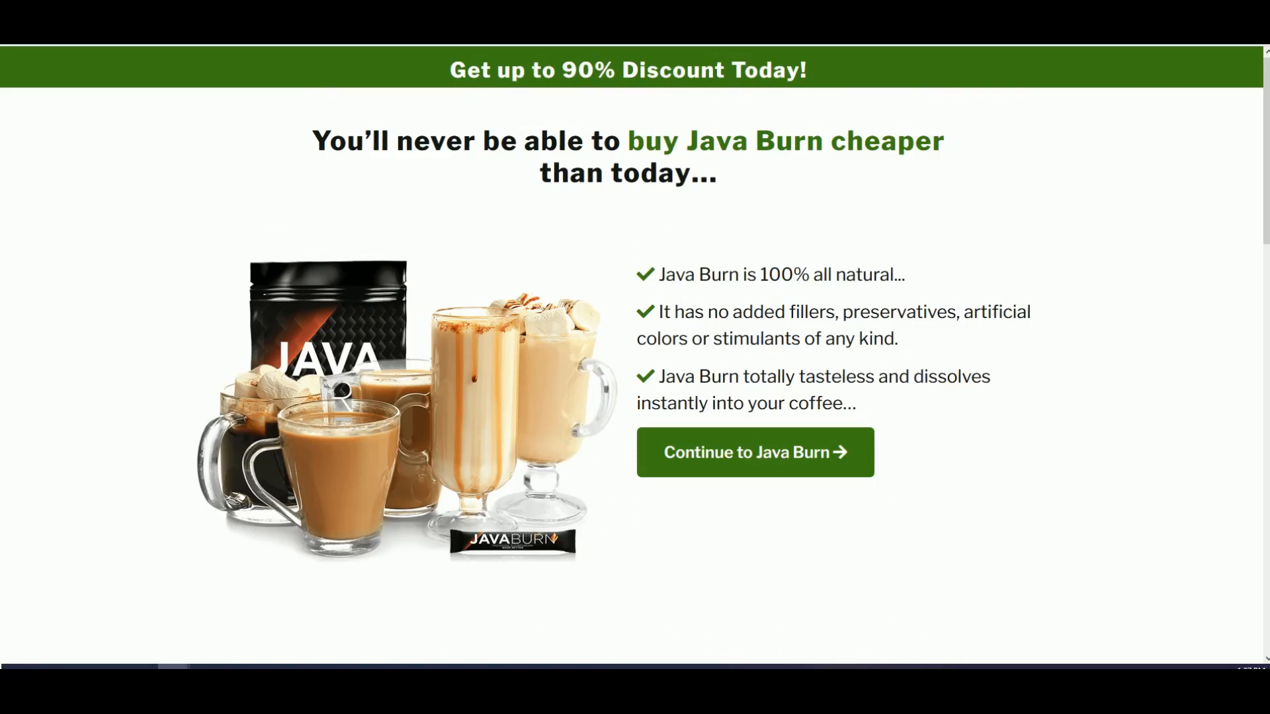
key(ctrl+w)
Examine the username and page-name parts of the Dentist Be Damned and Glucofort landing page paths
triple_click(633, 285)
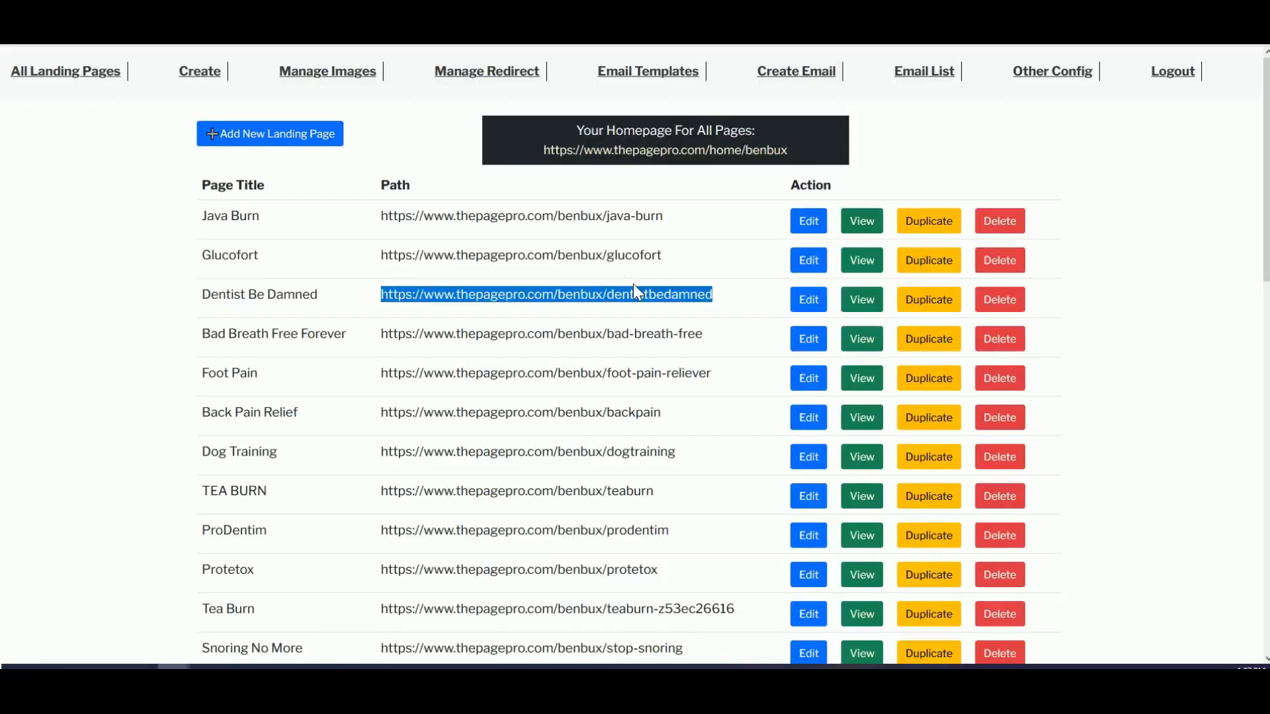
double_click(592, 296)
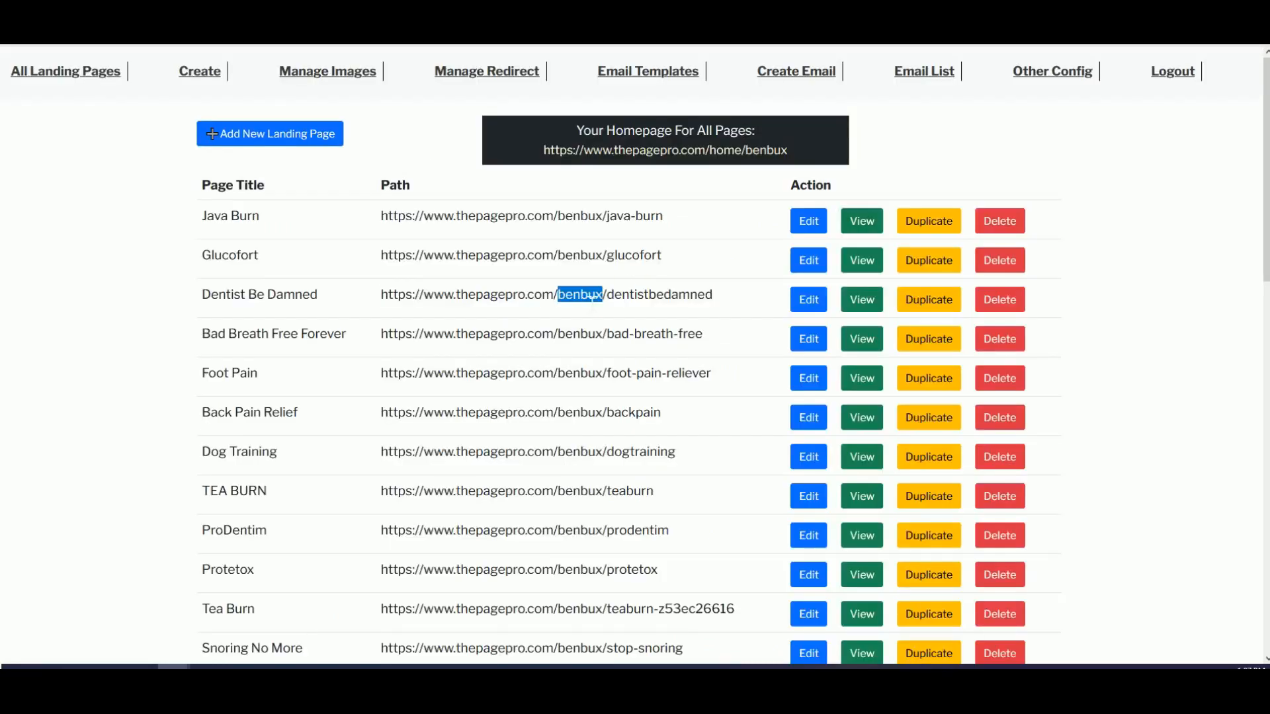
click(592, 304)
drag(455, 255, 571, 256)
double_click(582, 255)
double_click(634, 255)
Compare the paths of landing pages further down the list, including ProDentim, TEA BURN, Claritox and Credit Card Repair Magic
scroll(633, 255, down, 2)
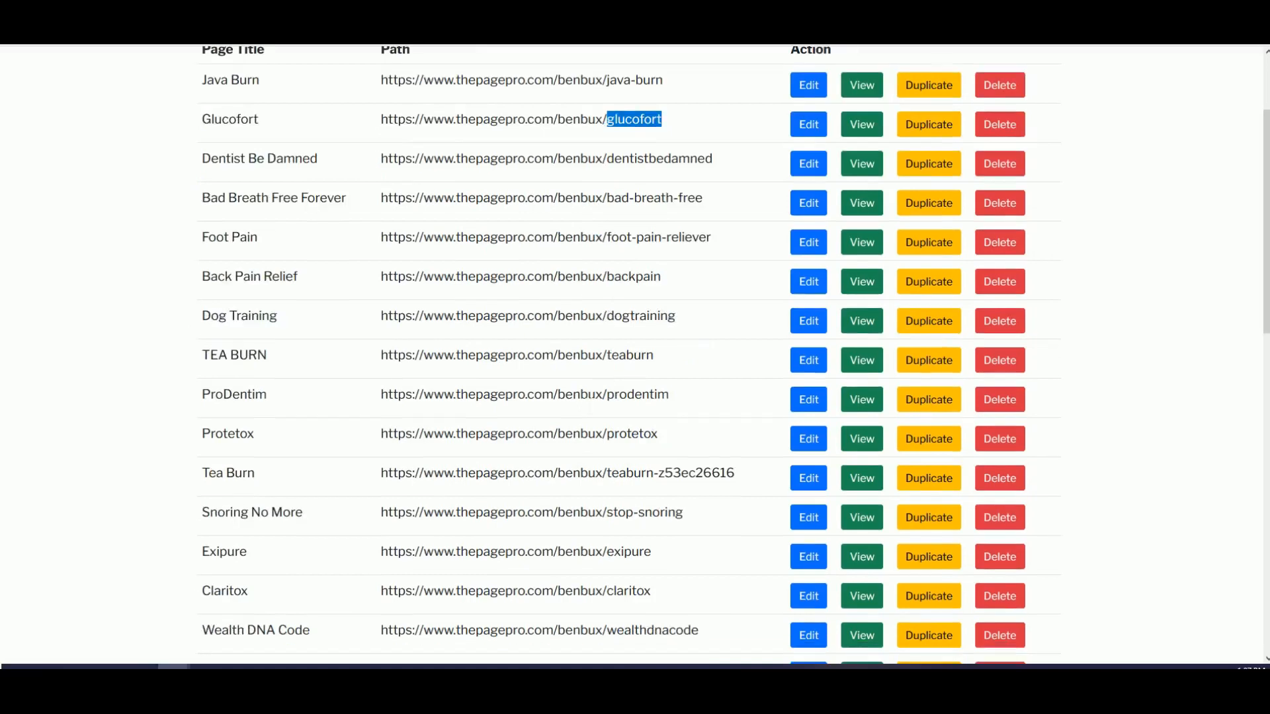
double_click(581, 394)
double_click(580, 394)
double_click(581, 355)
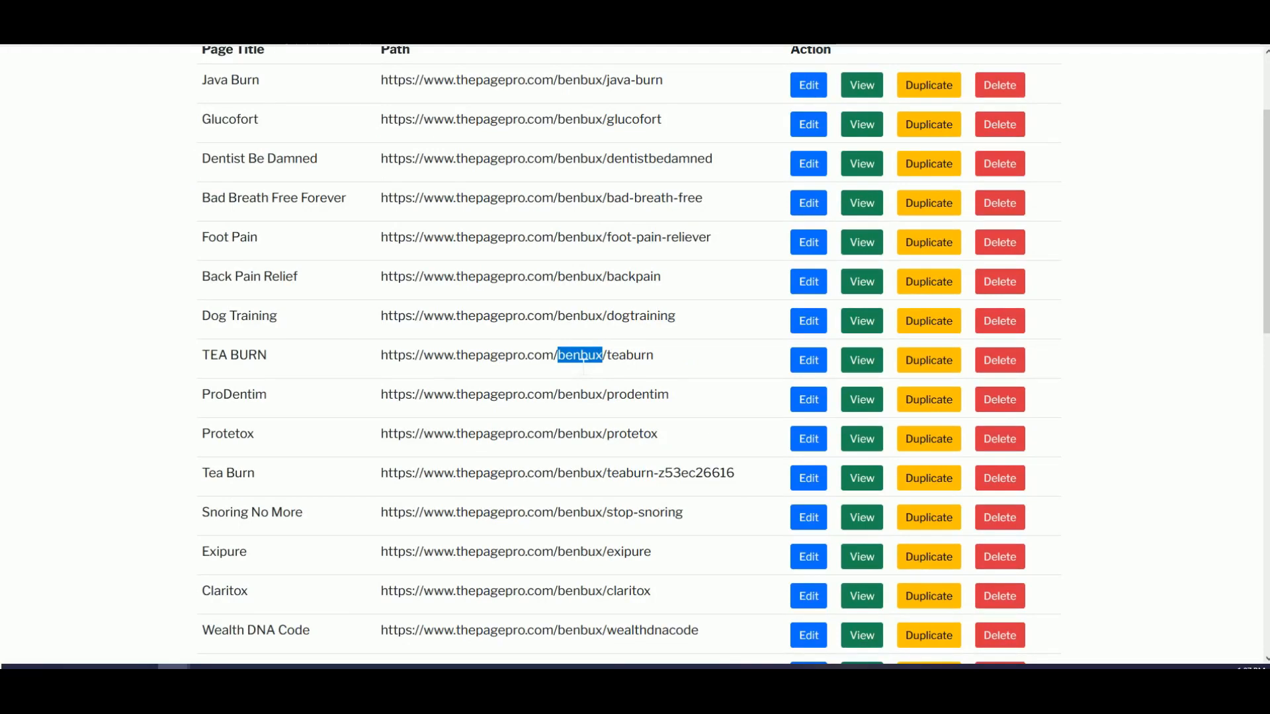
scroll(582, 367, down, 3)
click(587, 402)
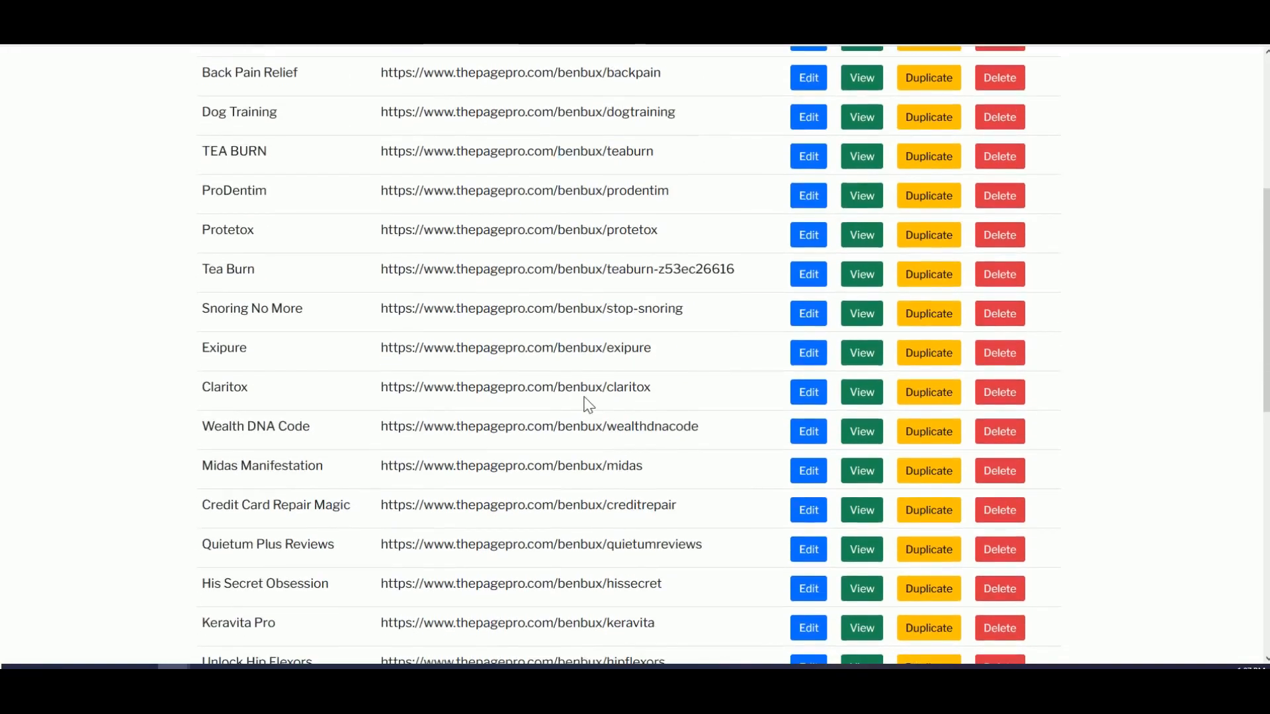
triple_click(597, 389)
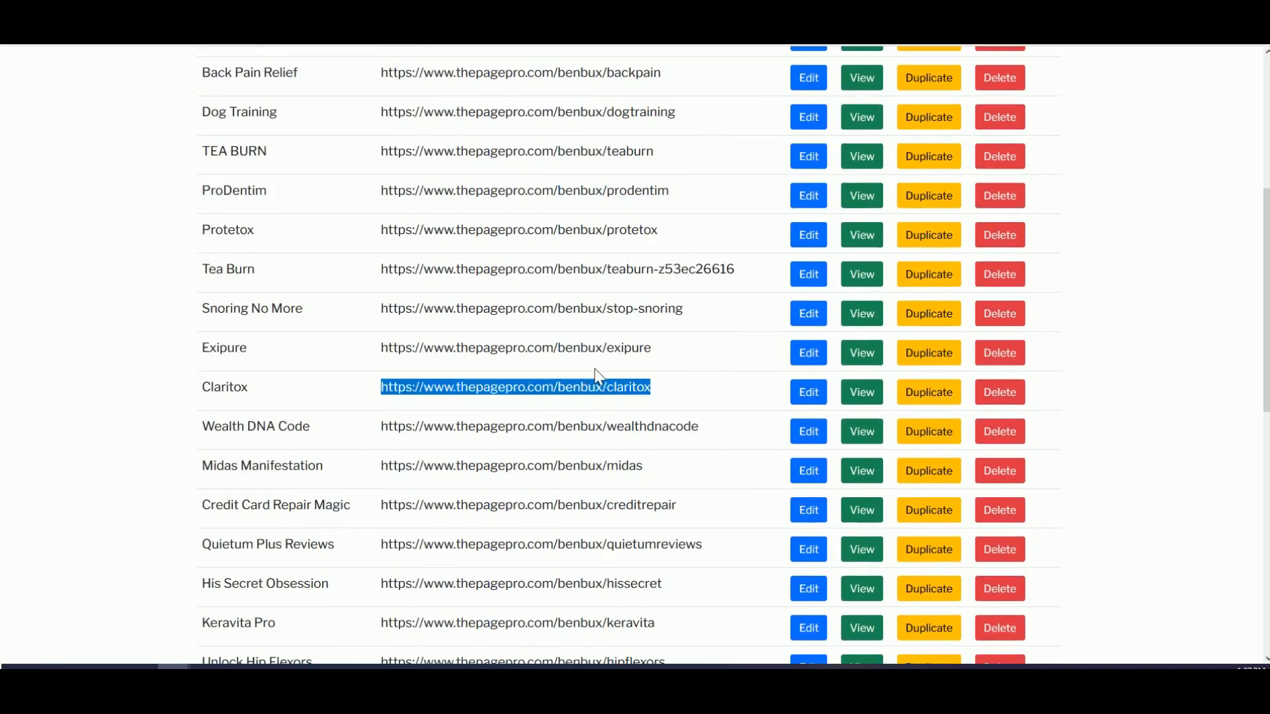
scroll(597, 377, down, 2)
triple_click(577, 374)
scroll(502, 396, up, 3)
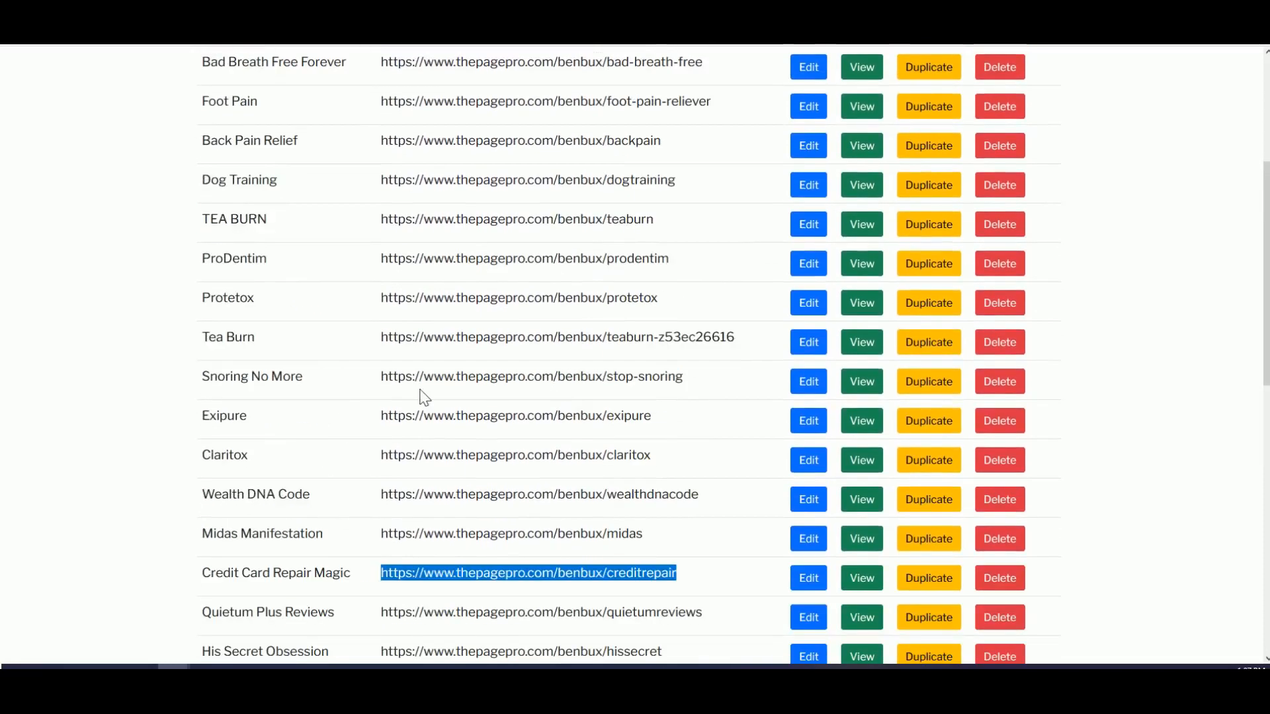
double_click(580, 259)
scroll(599, 263, up, 4)
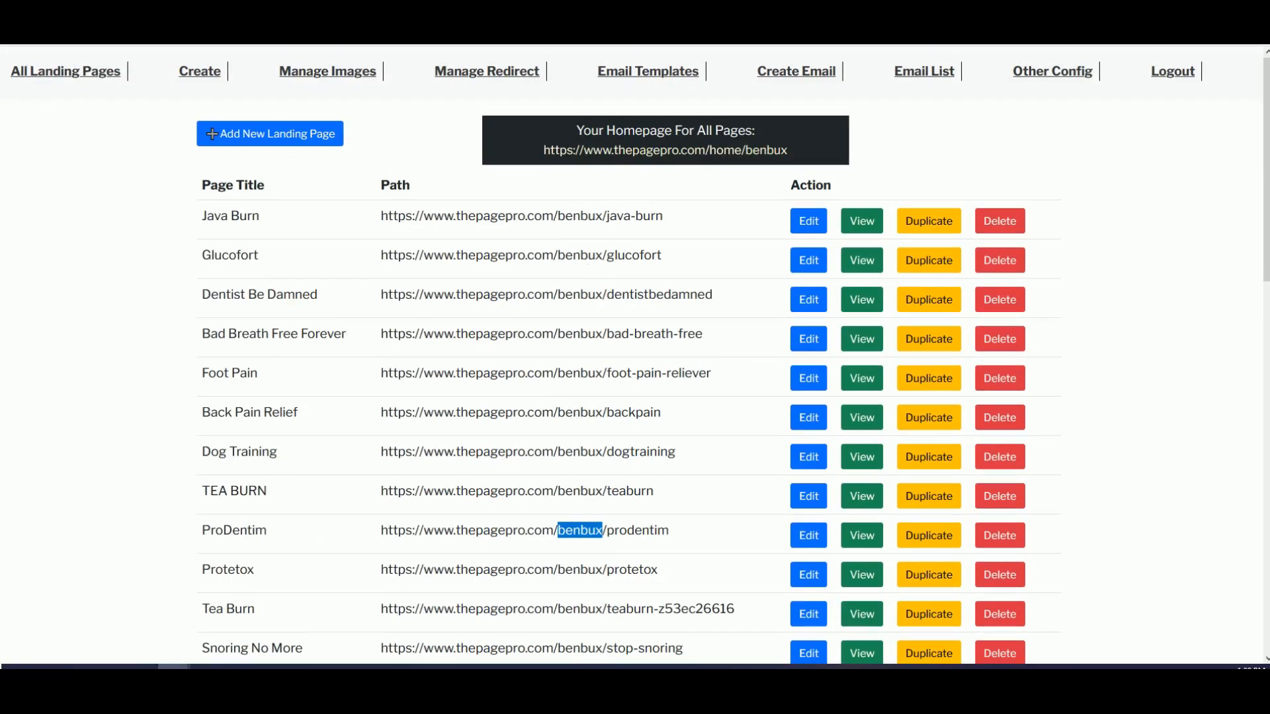
Check the username part of the landing page paths from Tea Burn down to Midas Manifestation
scroll(590, 271, down, 1)
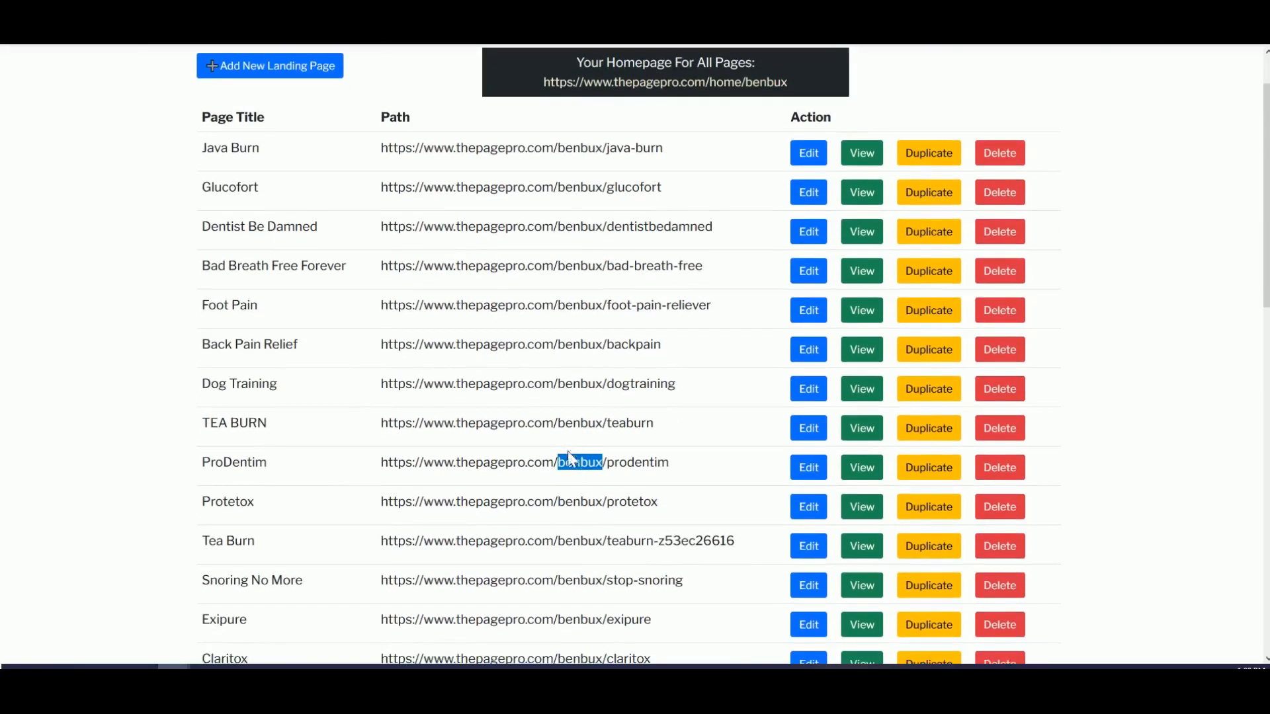
scroll(578, 465, down, 1)
double_click(583, 473)
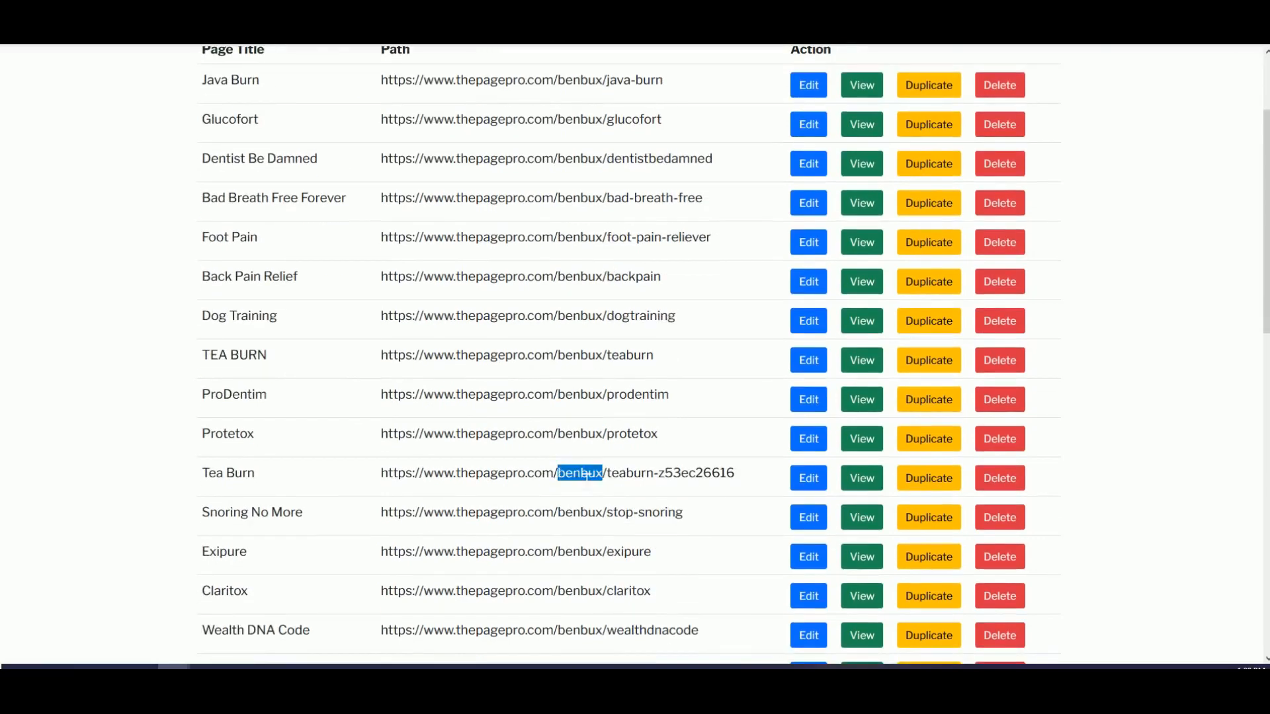
scroll(586, 474, down, 1)
double_click(582, 483)
scroll(583, 483, down, 2)
double_click(591, 467)
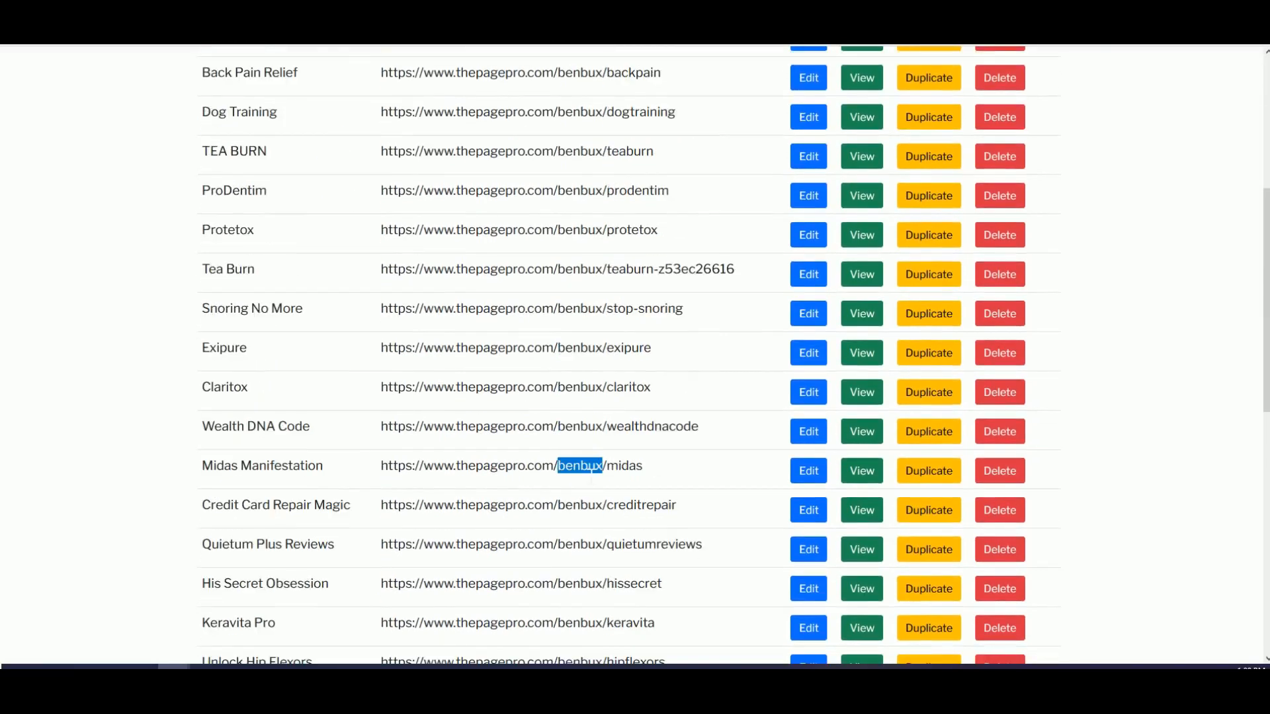
Read the sample offer and redirect URLs in the section about setting up ThePagePro on an own domain
scroll(628, 357, down, 6)
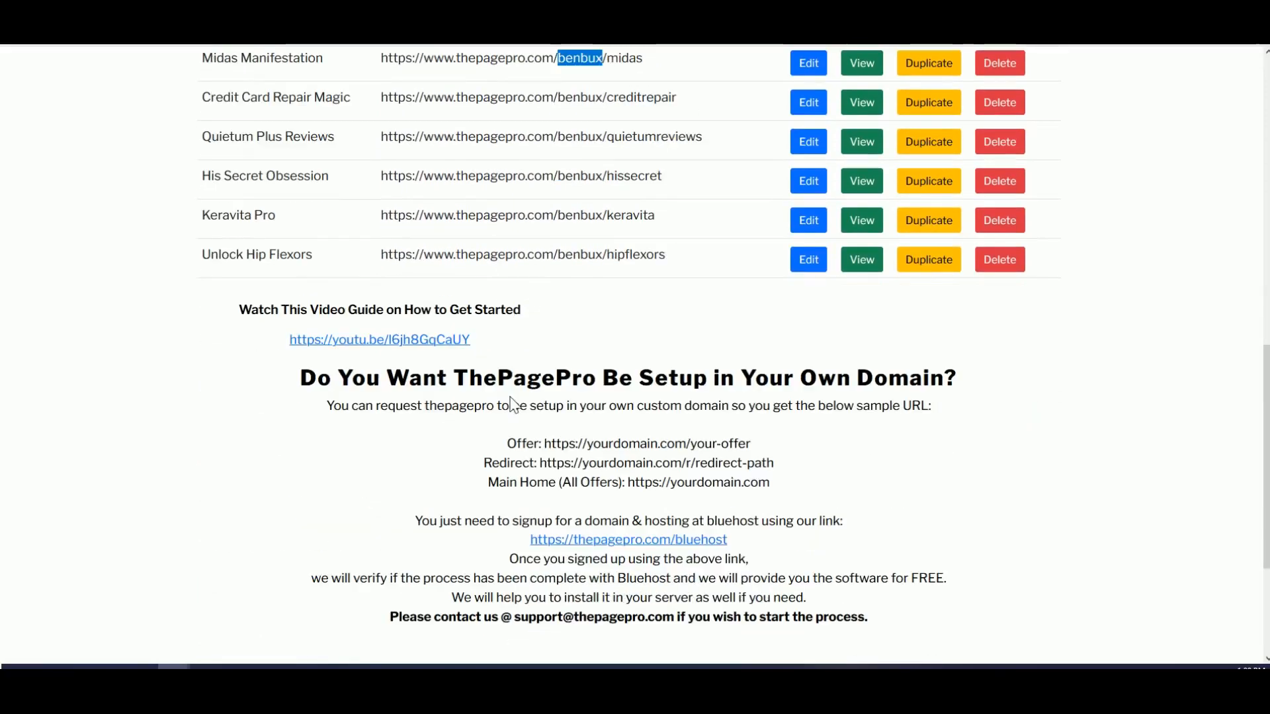
drag(319, 377, 681, 463)
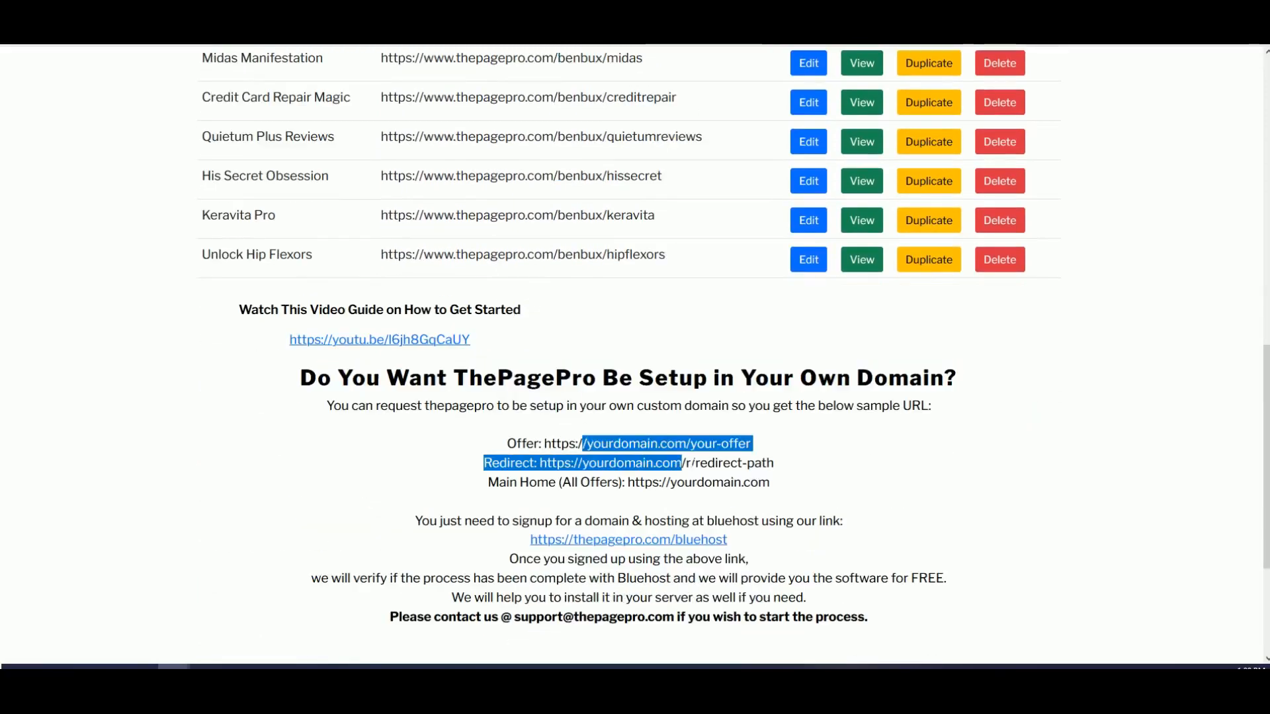
click(682, 462)
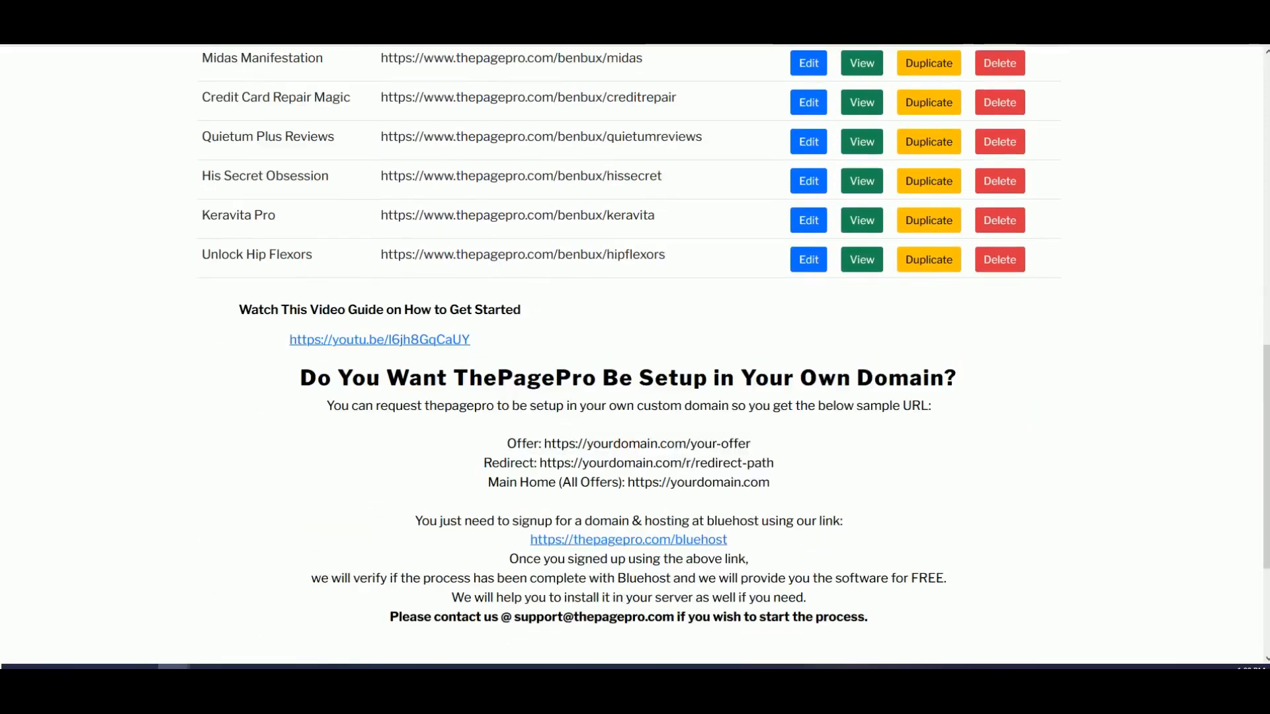
Examine the domain and page-name parts of the Quietum Plus Reviews landing page path
scroll(629, 357, up, 3)
drag(443, 341, 577, 341)
click(595, 358)
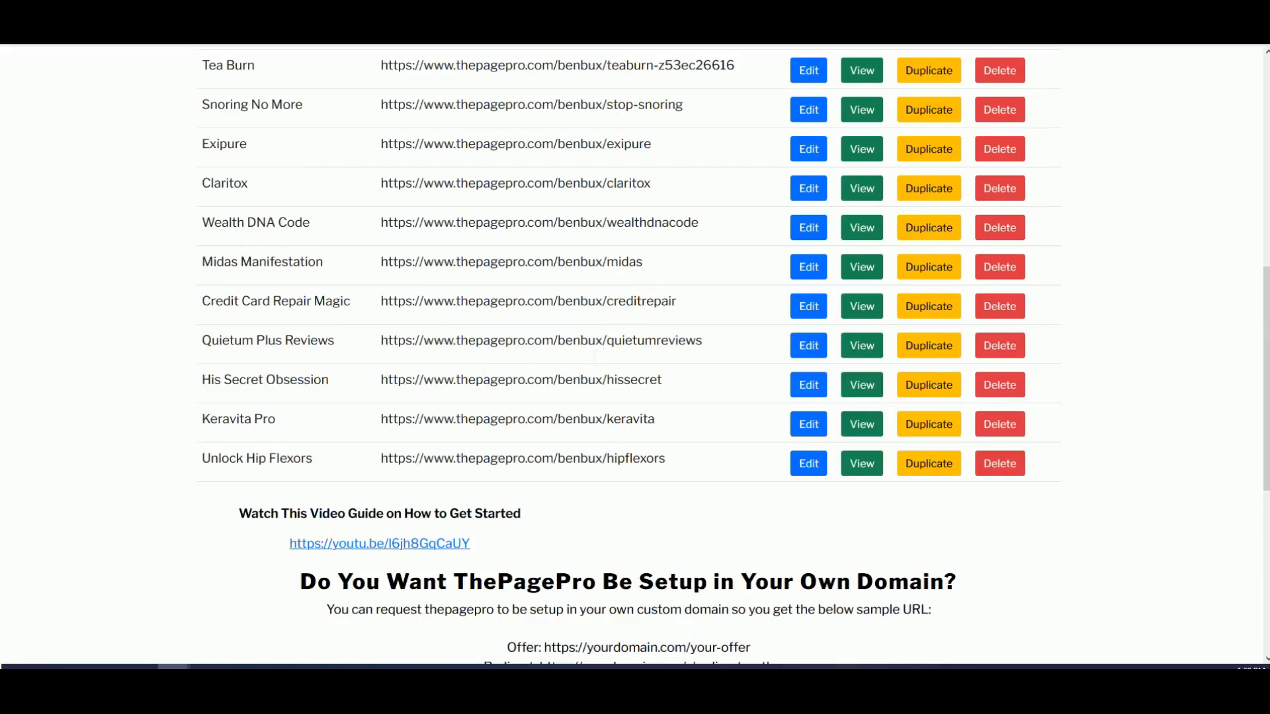
triple_click(595, 341)
double_click(655, 341)
scroll(564, 292, down, 2)
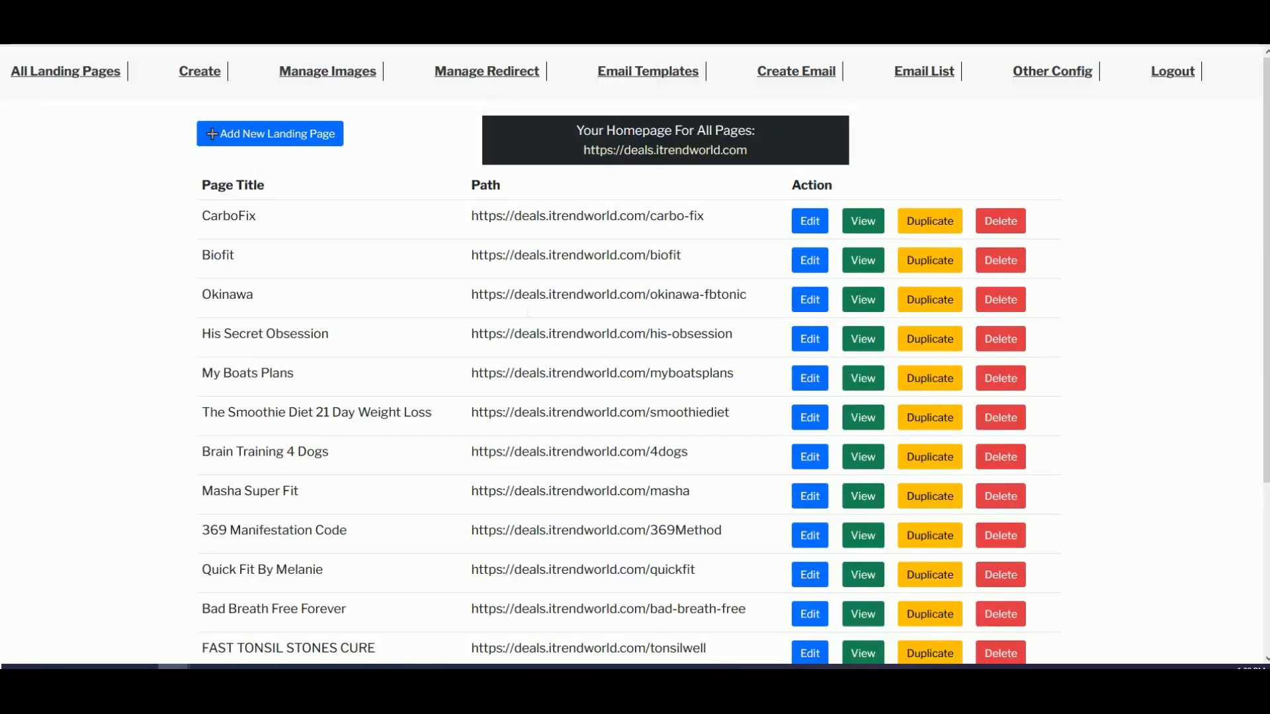
On the deals.itrendworld.com dashboard, examine the custom-domain paths of the Okinawa and Biofit landing pages
drag(515, 294, 649, 296)
click(593, 262)
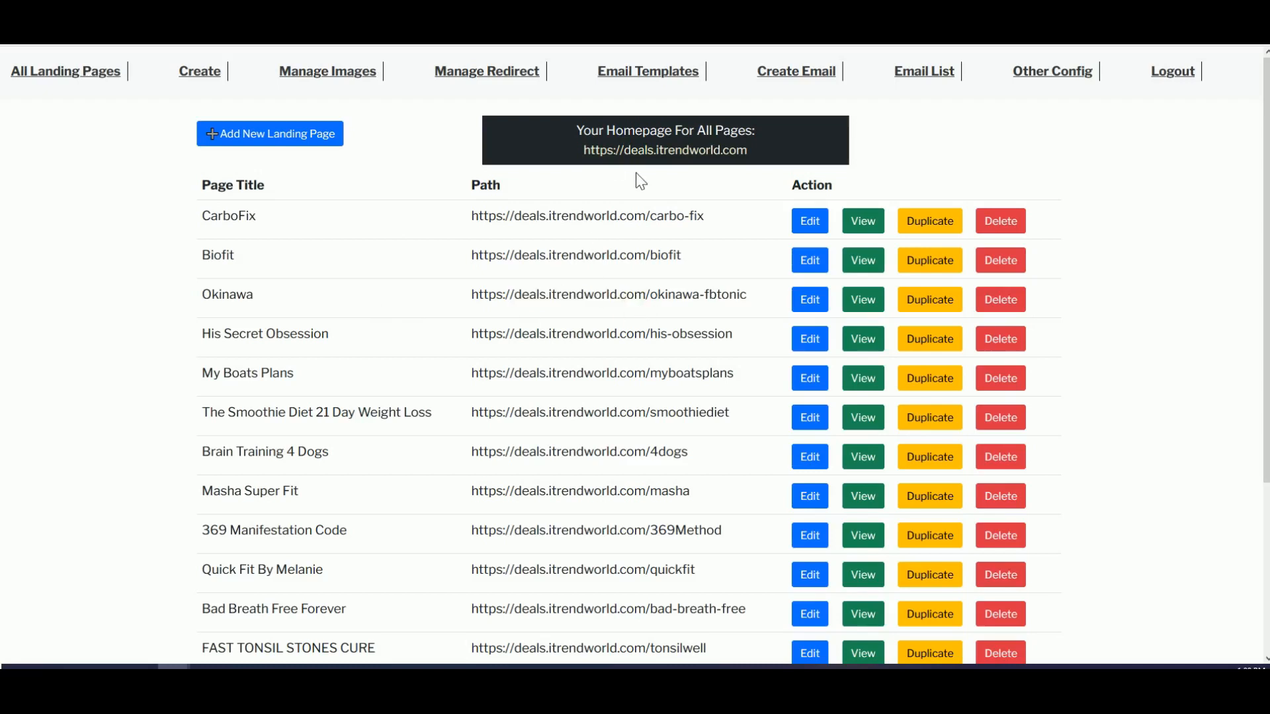
drag(515, 256, 649, 256)
double_click(667, 258)
click(661, 268)
triple_click(648, 261)
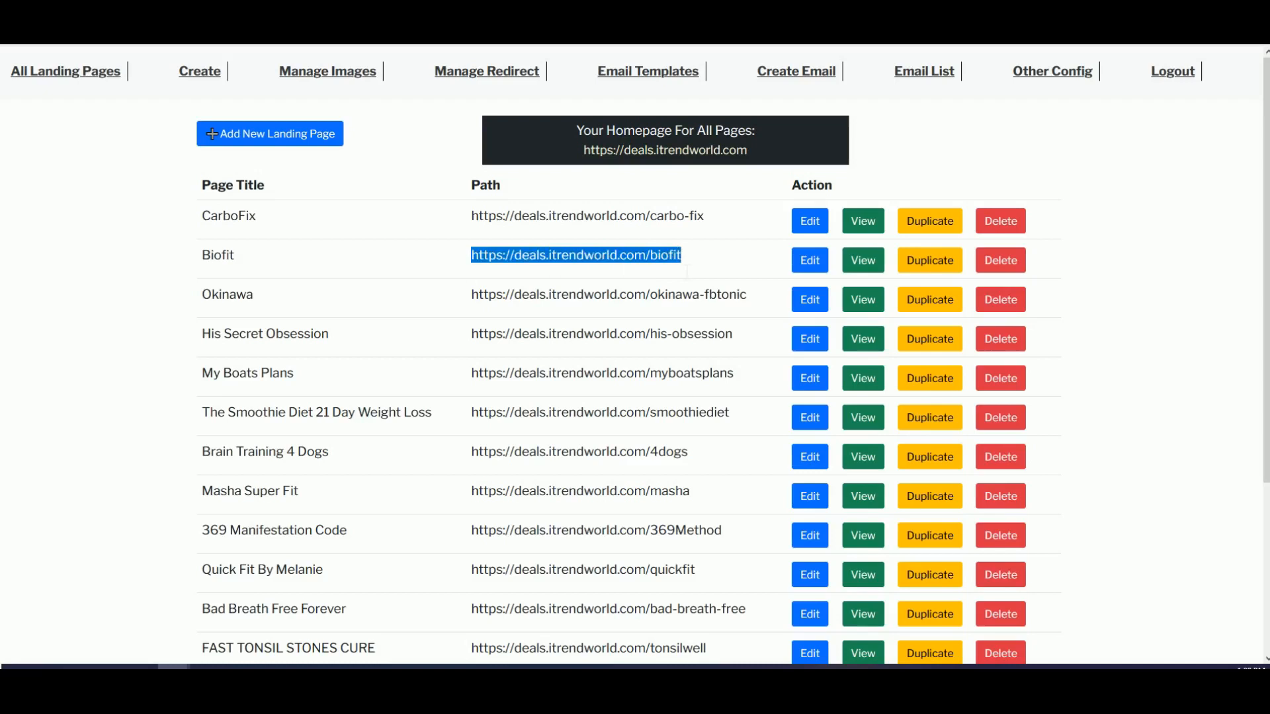
Open the homepage for all pages at deals.itrendworld.com
click(605, 160)
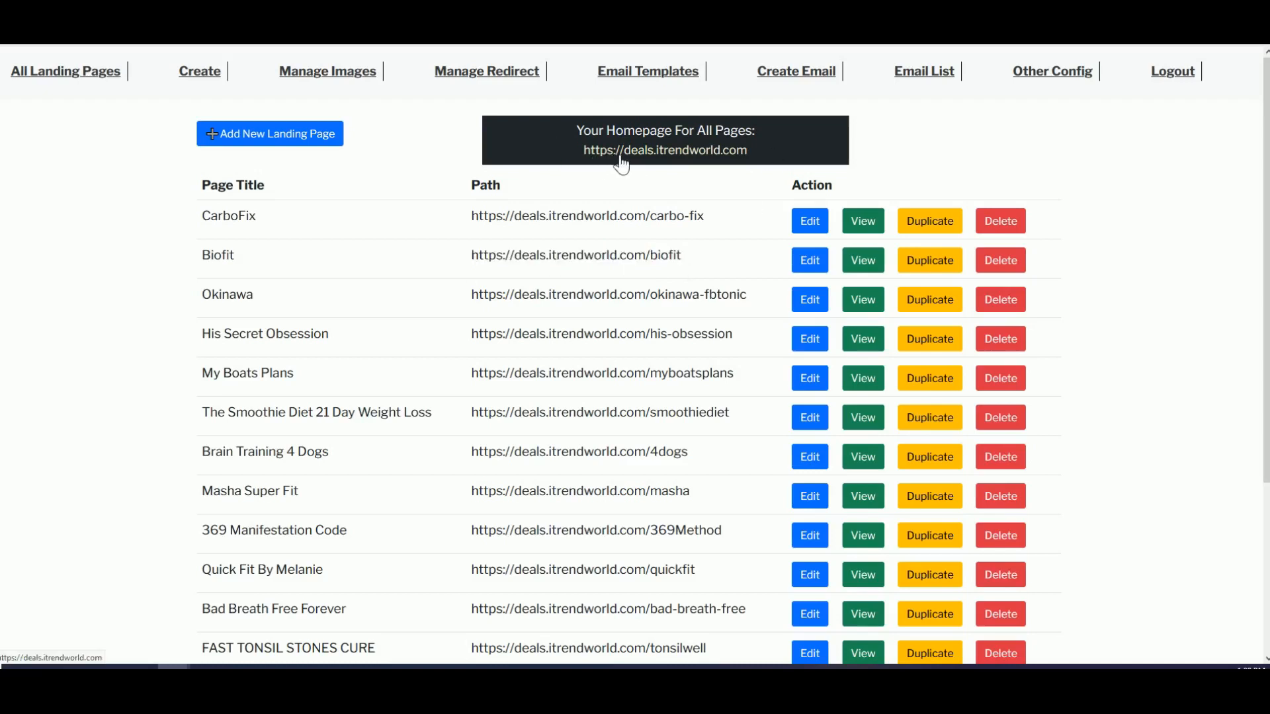
click(701, 158)
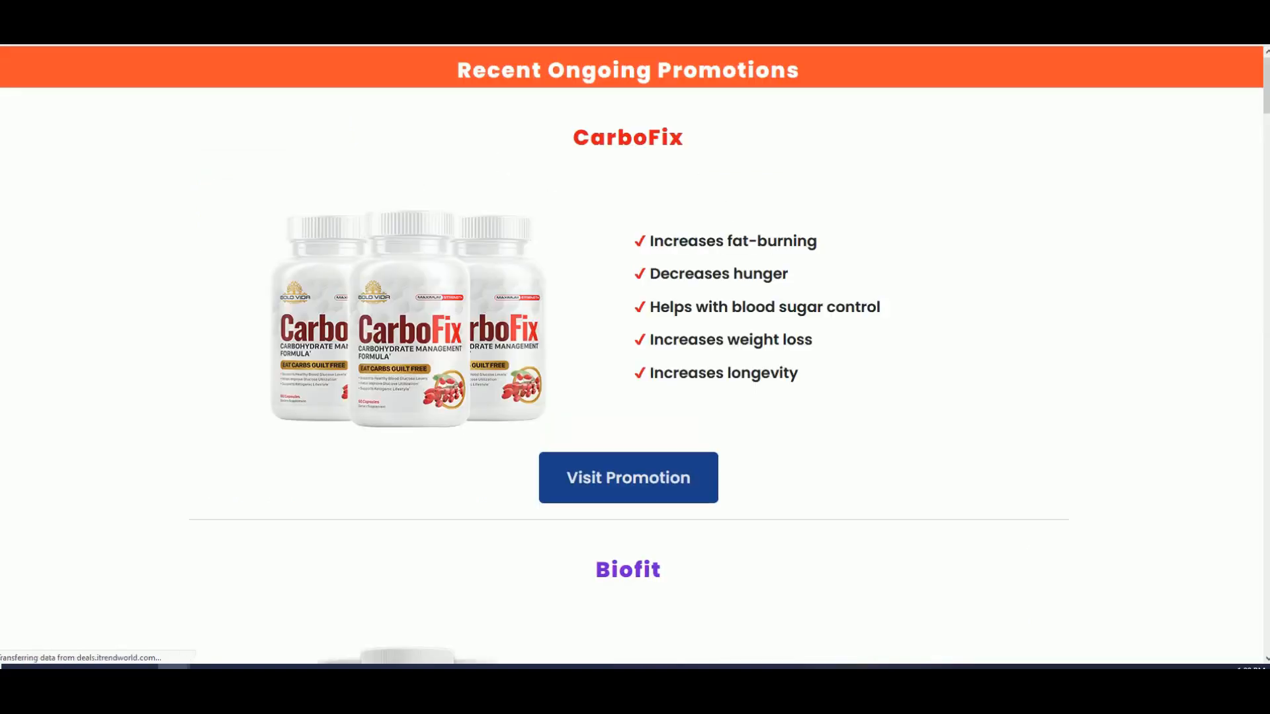
Look through the promotions on the deals.itrendworld.com homepage and examine the CarboFix page path on its dashboard
scroll(774, 203, down, 8)
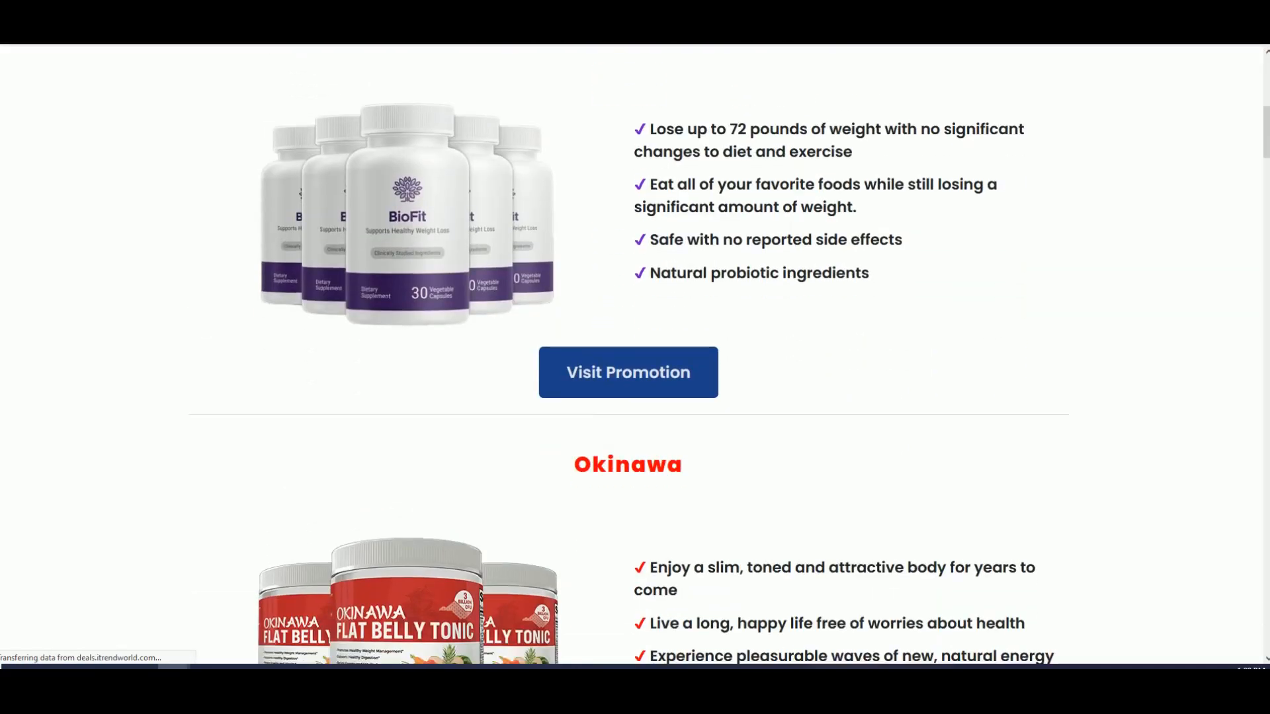
scroll(629, 476, up, 8)
key(alt+Left)
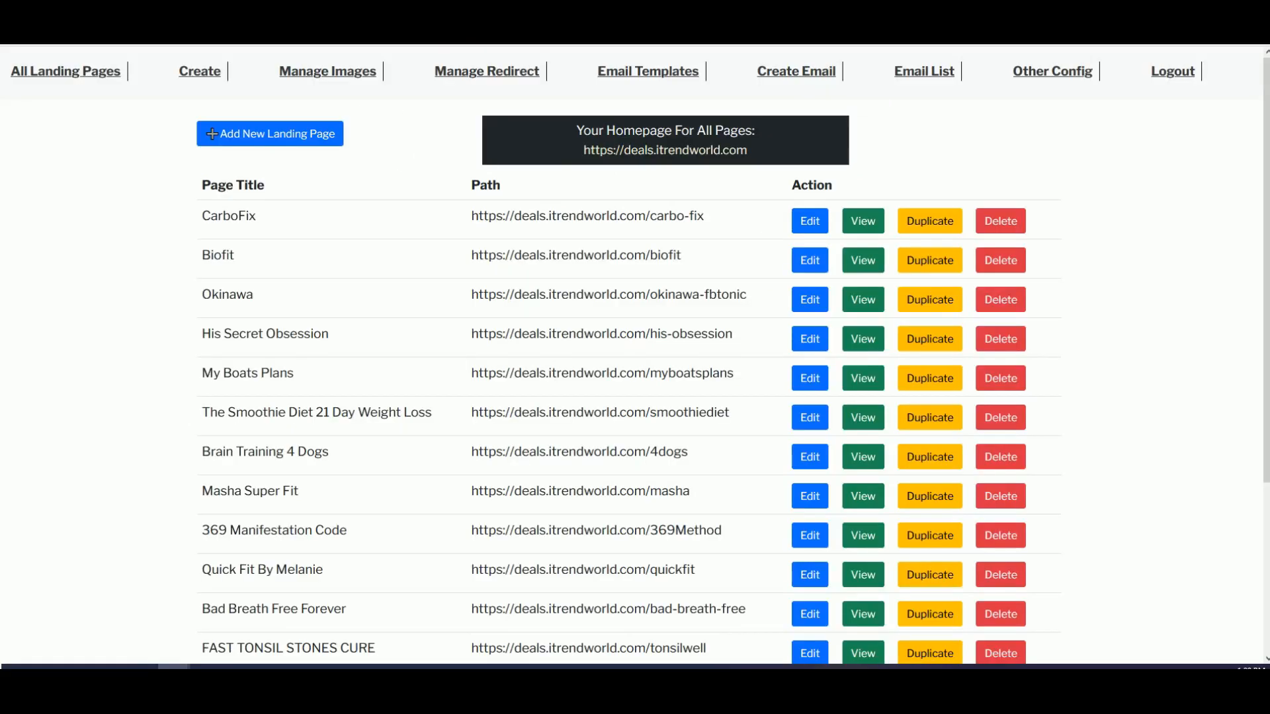
drag(470, 215, 689, 216)
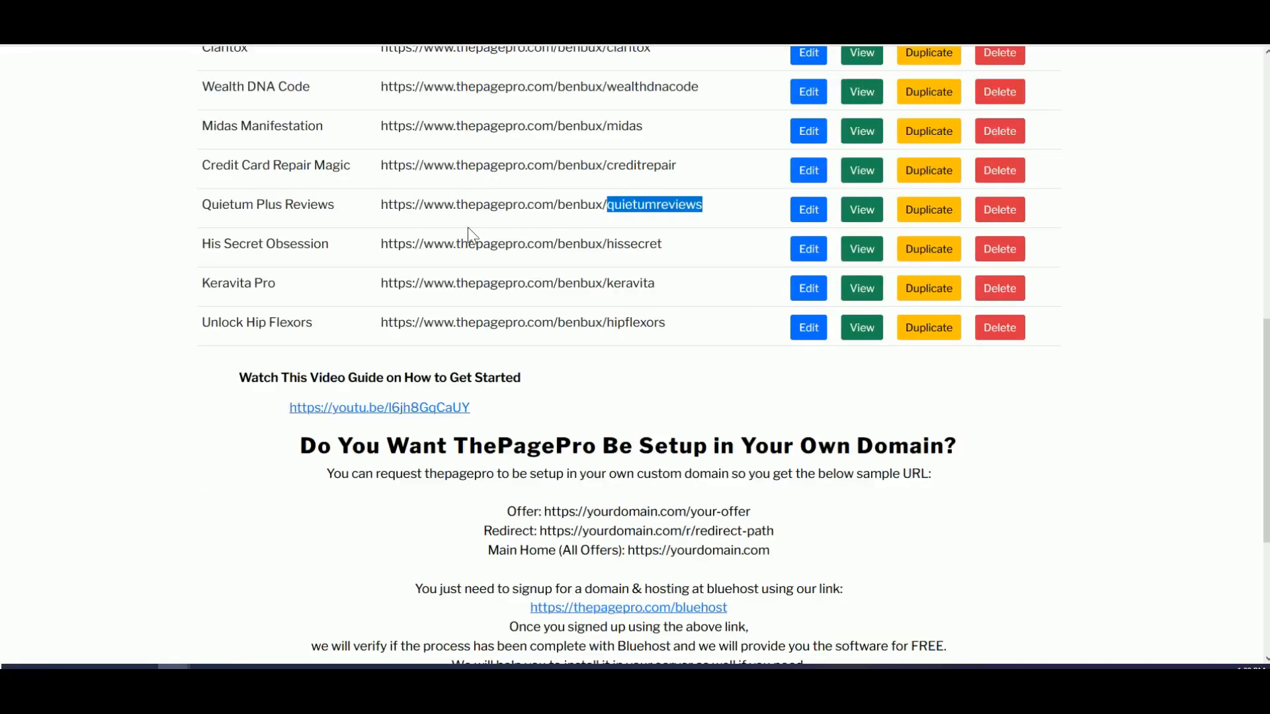
View the homepage for all pages hosted under thepagepro.com and close it again
scroll(463, 231, up, 15)
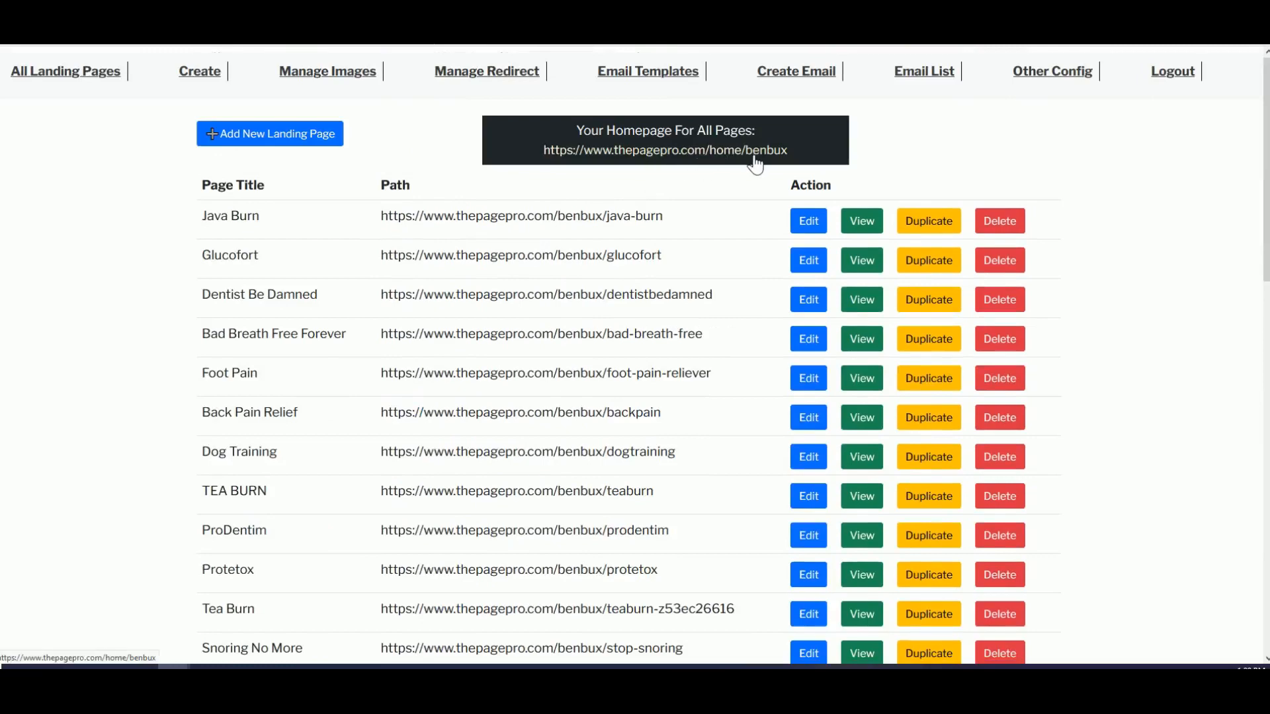
click(688, 151)
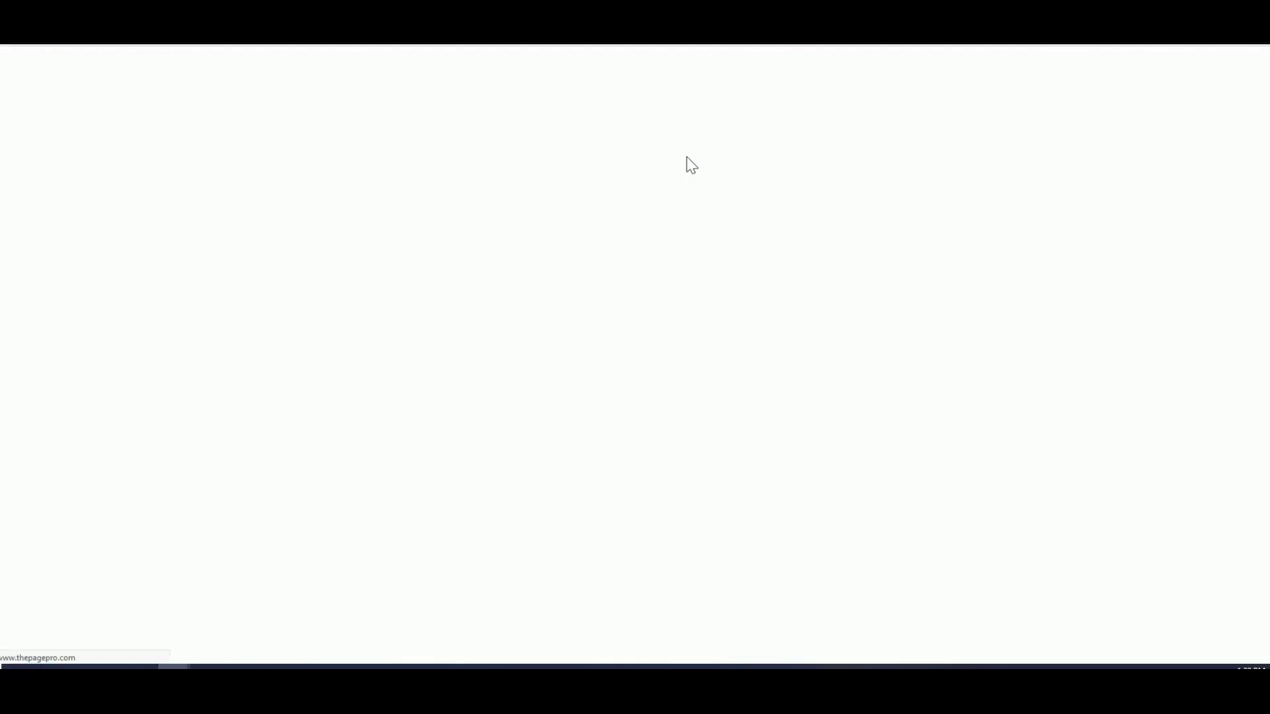
scroll(564, 292, down, 4)
scroll(564, 291, up, 4)
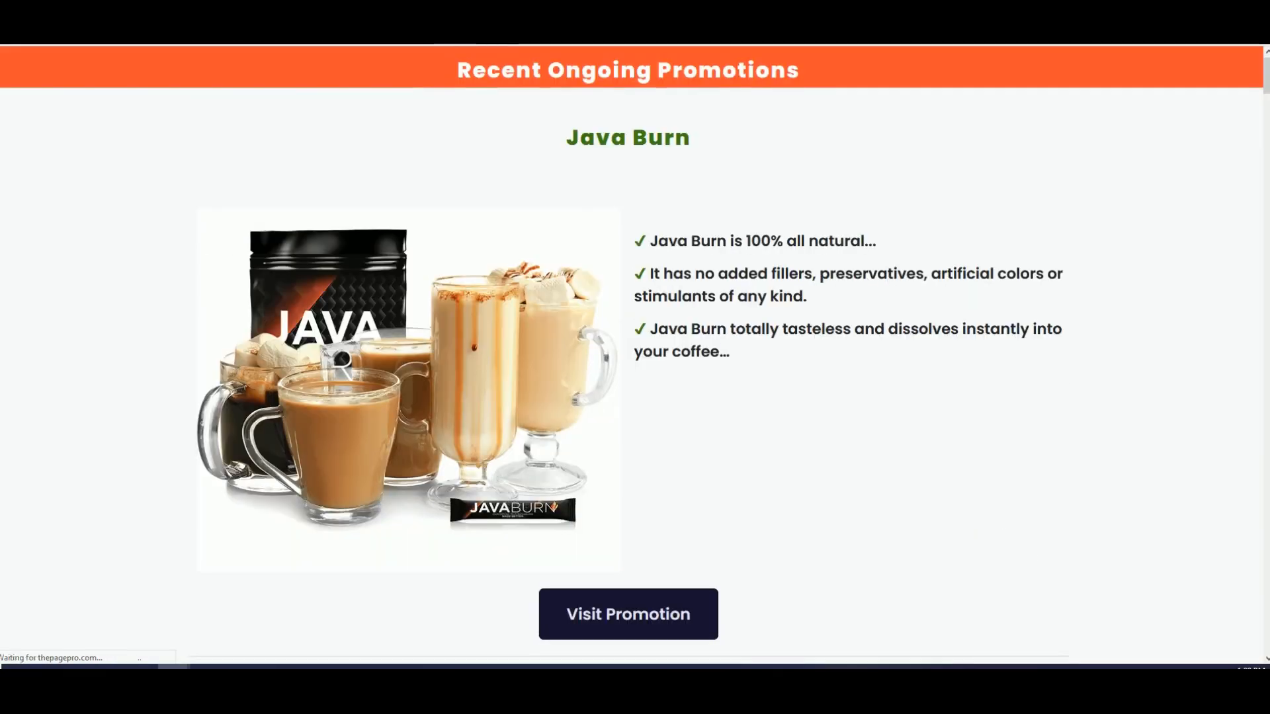
key(ctrl+w)
Compare the Glucofort path on thepagepro.com with the Biofit path on deals.itrendworld.com
drag(516, 255, 625, 255)
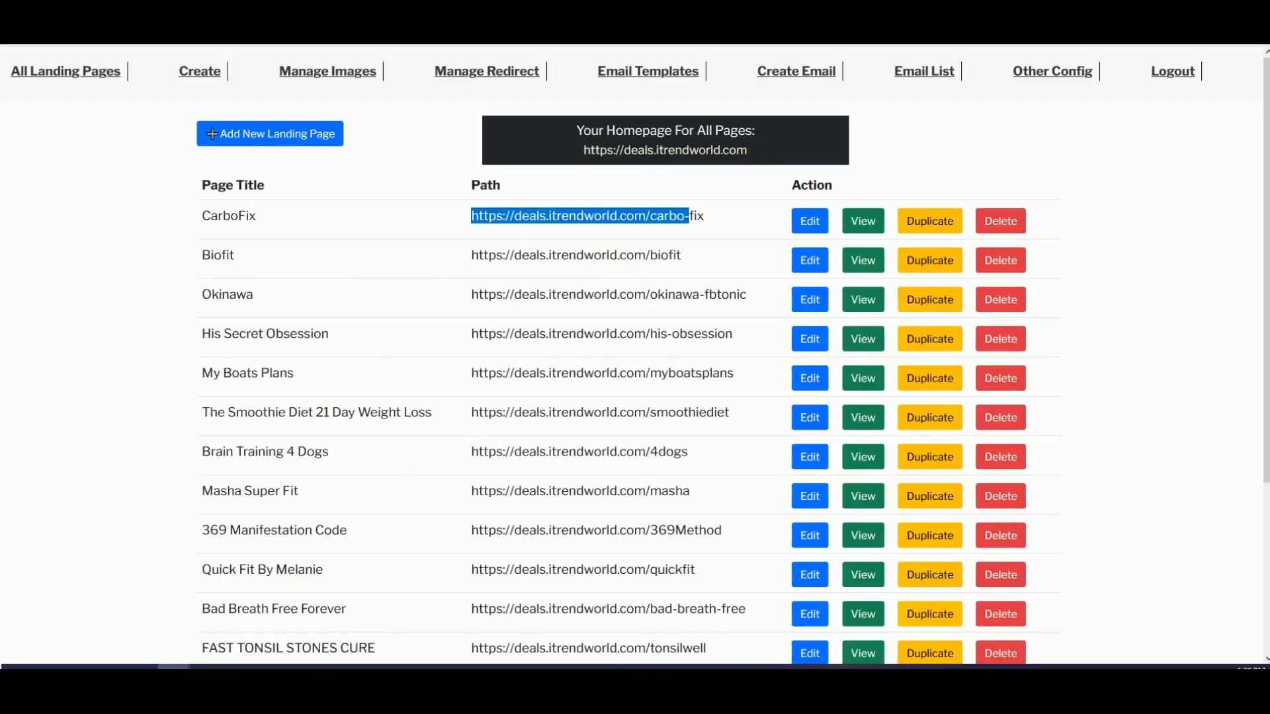
click(603, 274)
drag(454, 259, 711, 268)
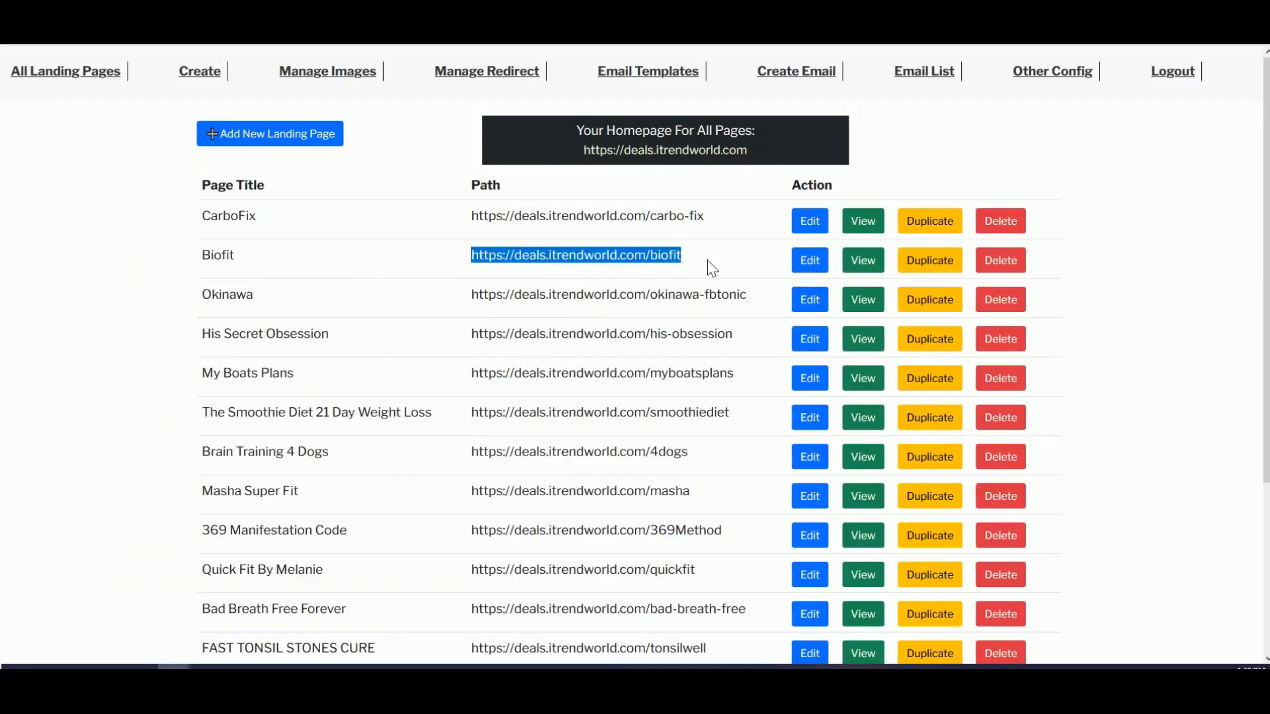
double_click(665, 256)
click(665, 256)
scroll(602, 357, down, 4)
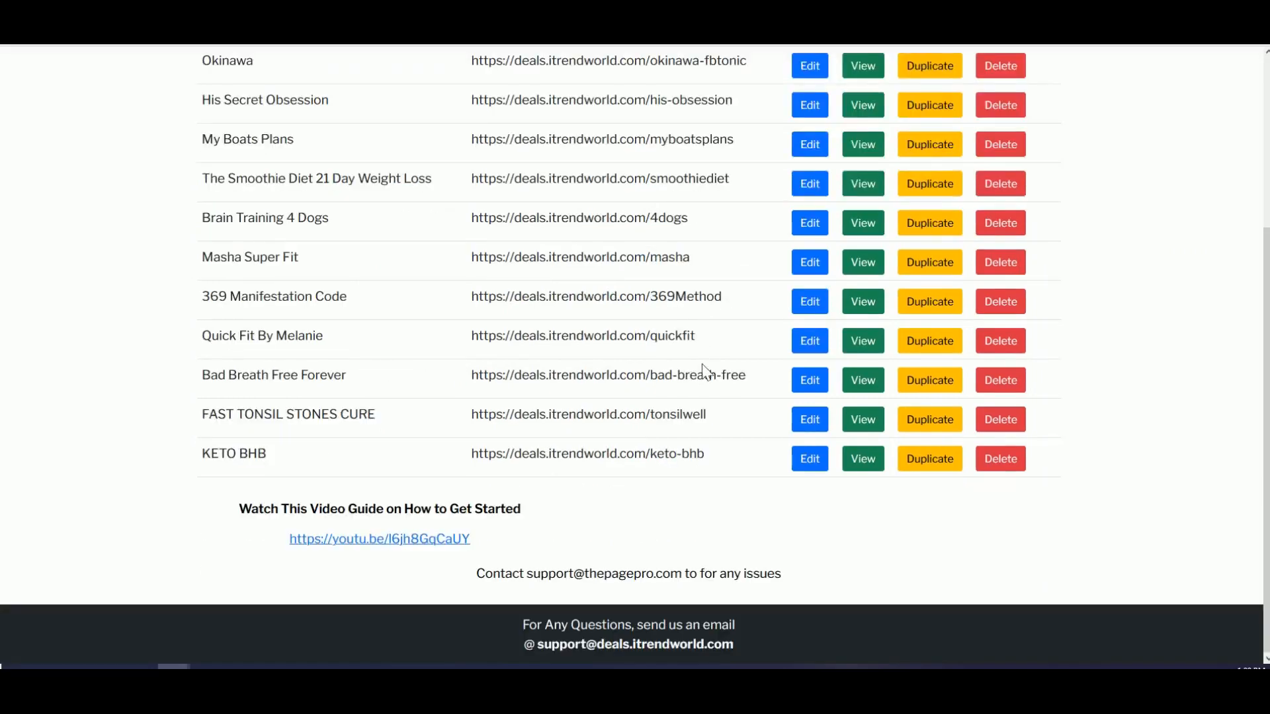
scroll(602, 358, up, 4)
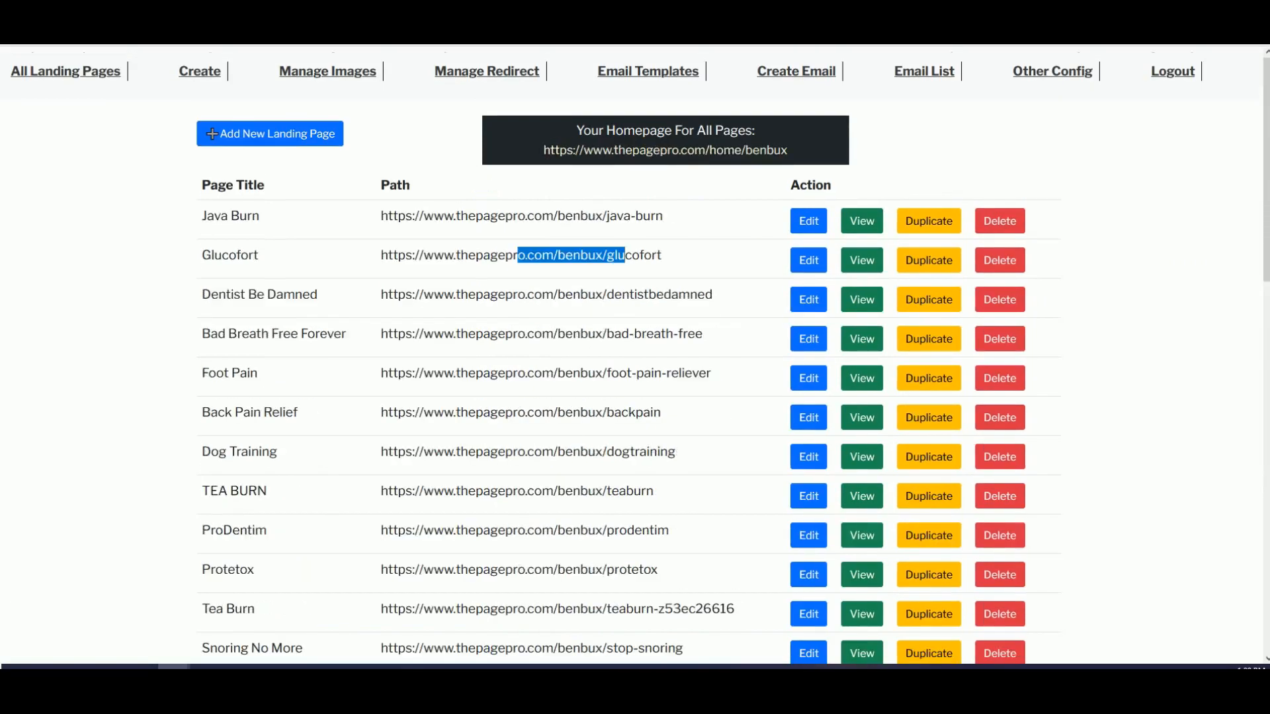
Look through the landing pages hosted on thepagepro.com and the section about setup on an own domain
scroll(435, 335, down, 3)
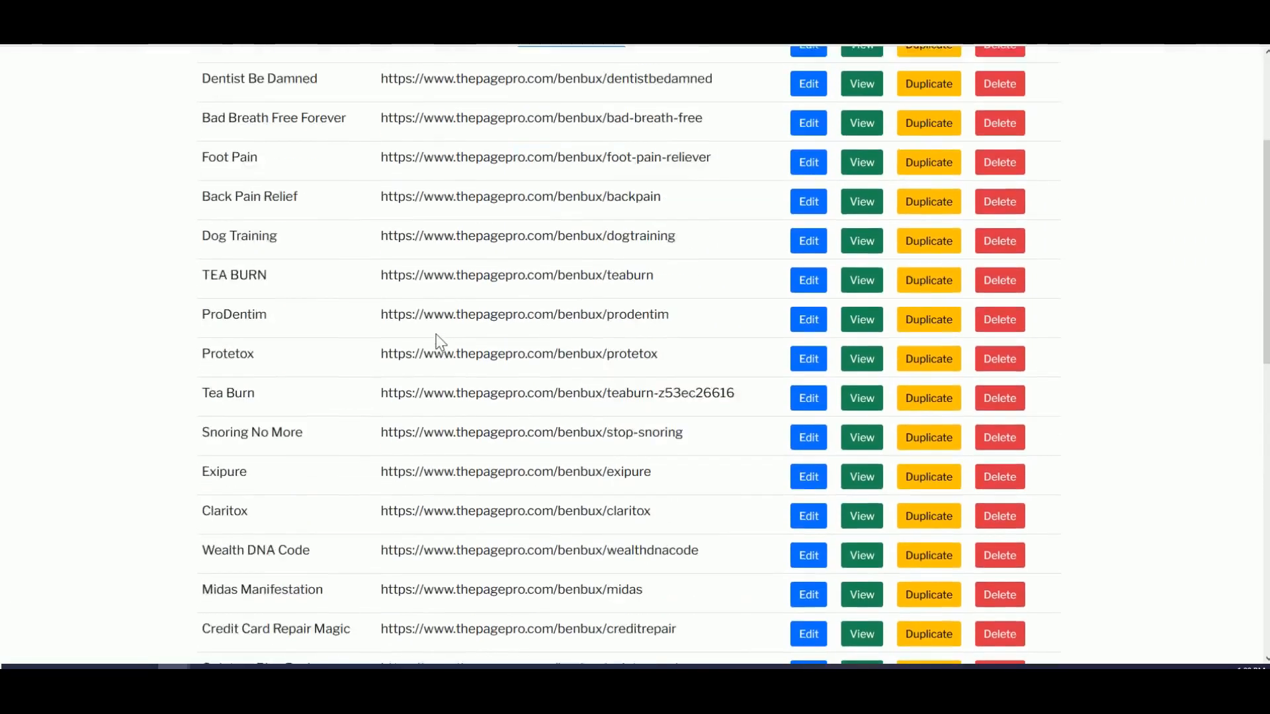
scroll(435, 334, down, 8)
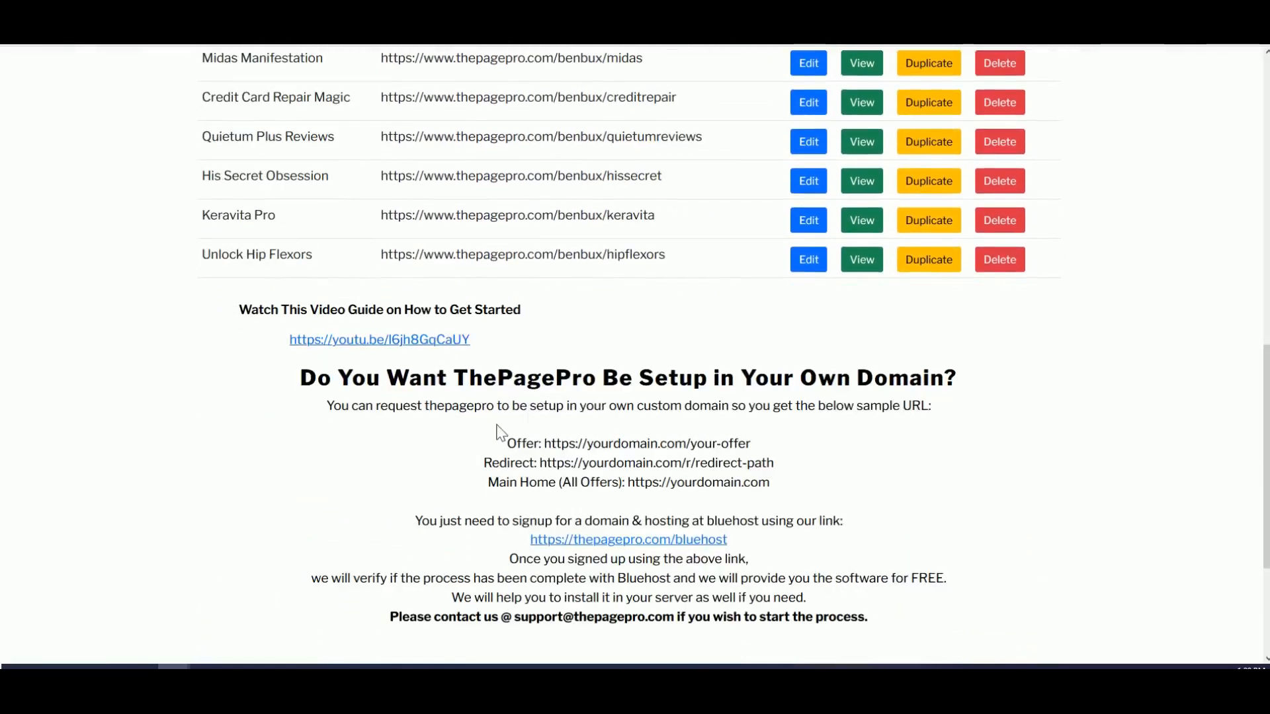
scroll(424, 370, up, 11)
scroll(419, 414, down, 6)
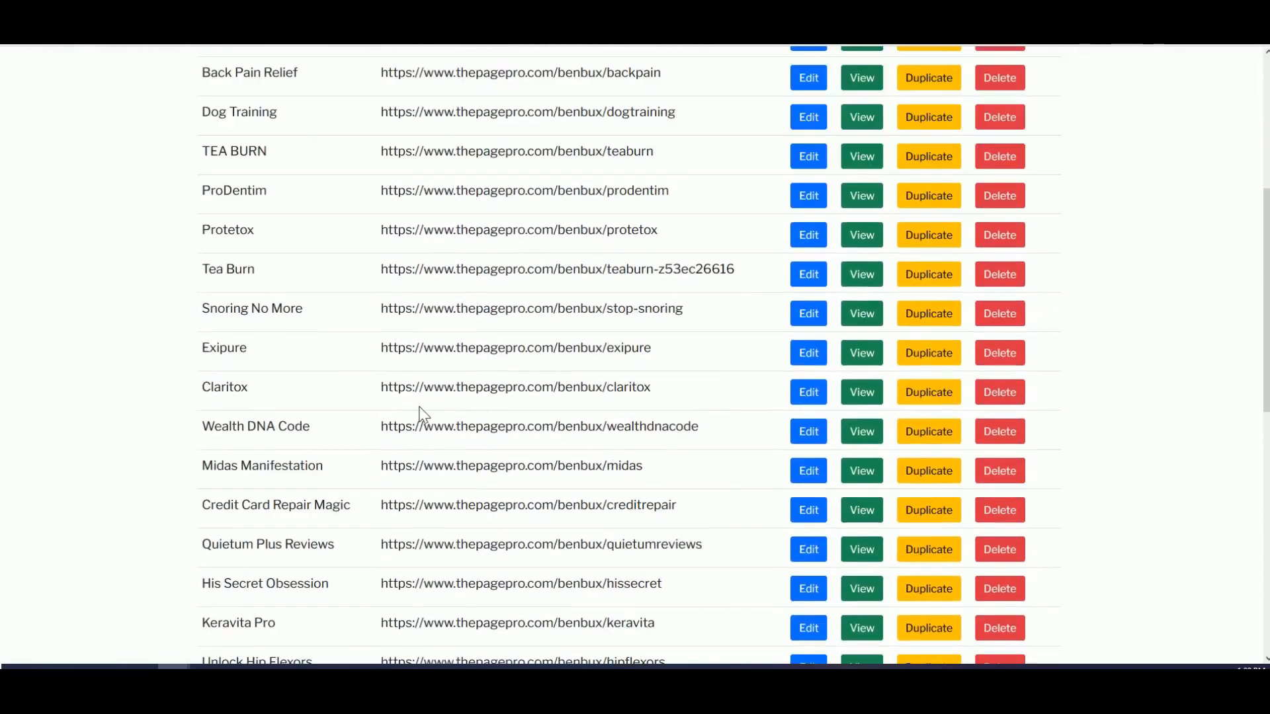
scroll(449, 419, up, 4)
click(439, 368)
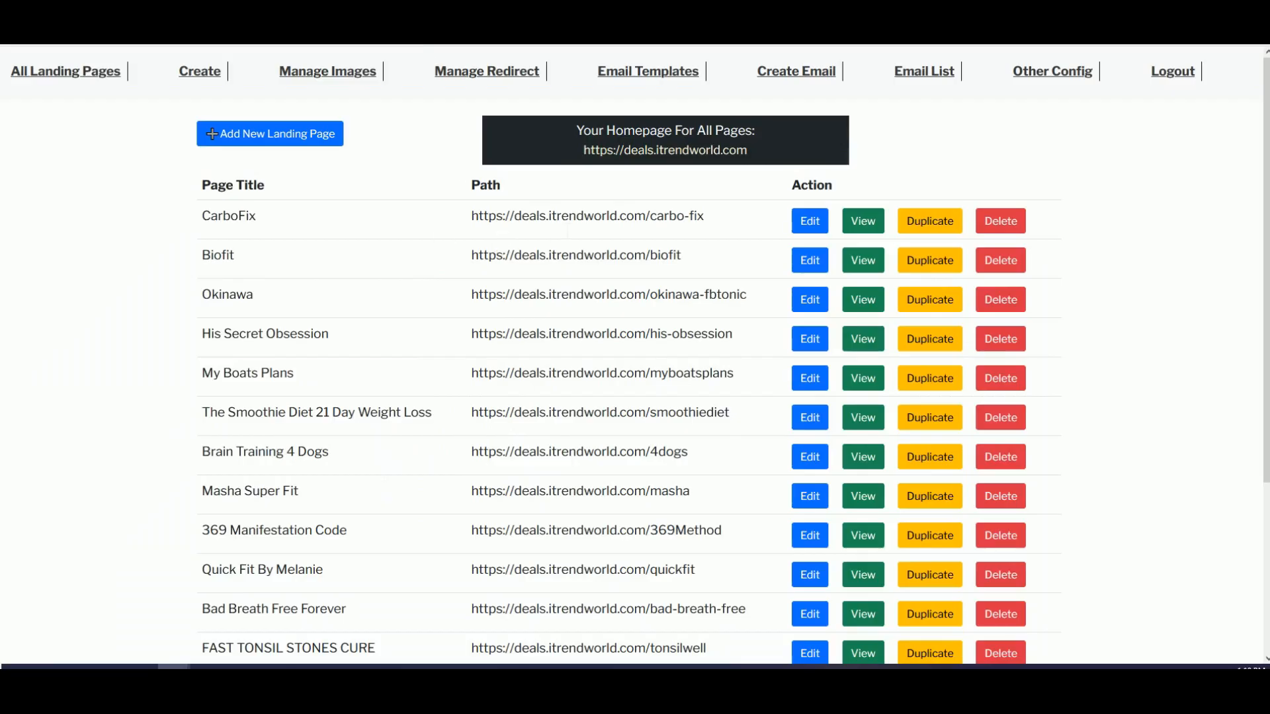
Start a new landing page on deals.itrendworld.com and save the six-bottle image from the Nervogen Pro sales page
click(257, 148)
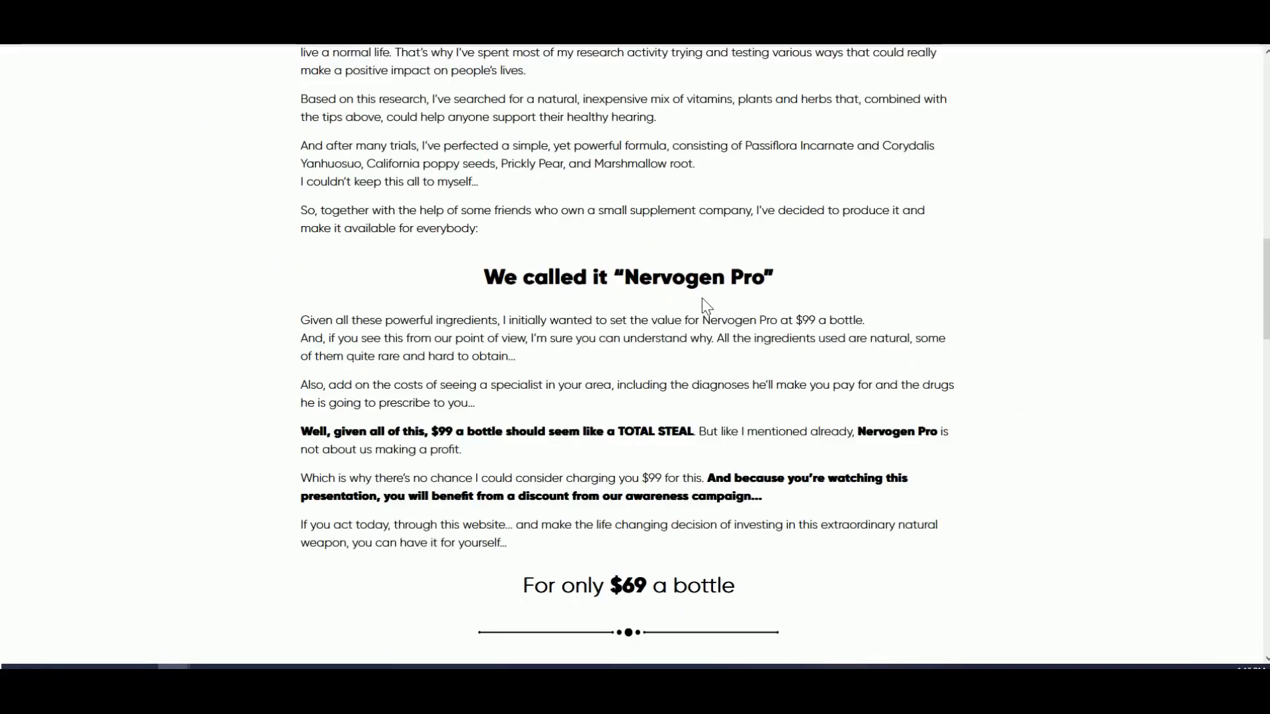
scroll(701, 297, down, 20)
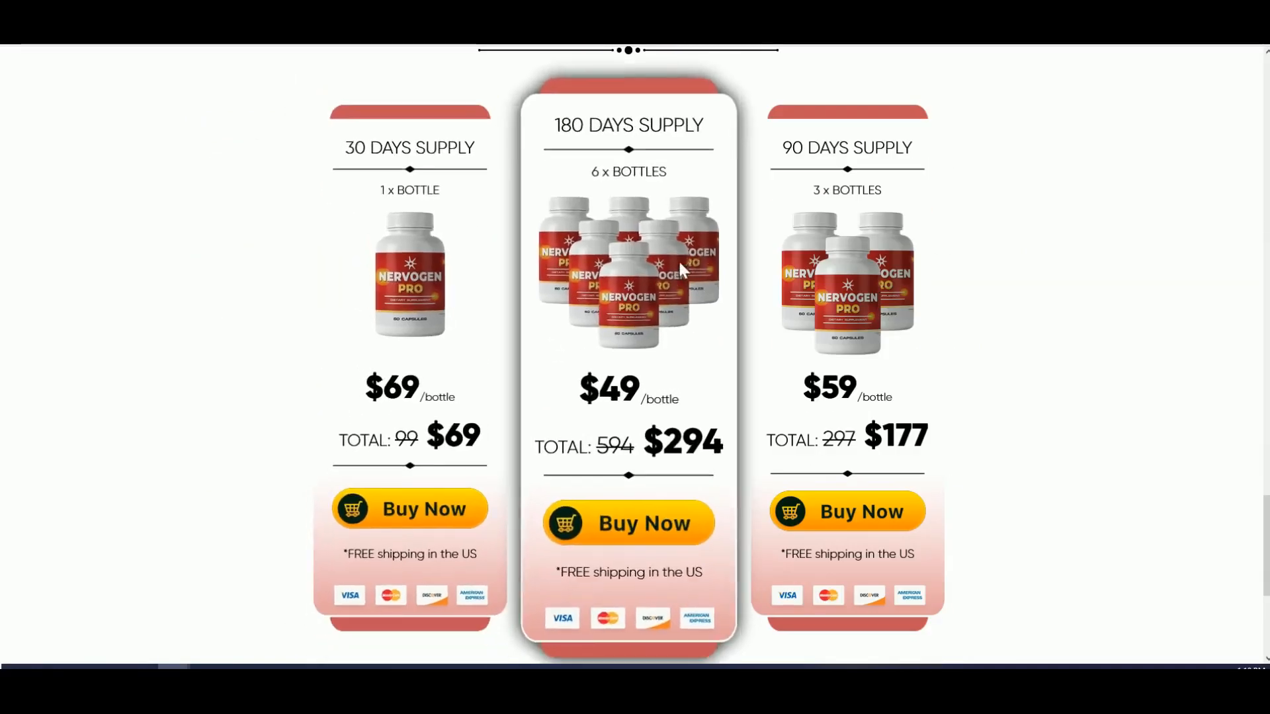
right_click(646, 260)
click(661, 273)
key(ctrl+Tab)
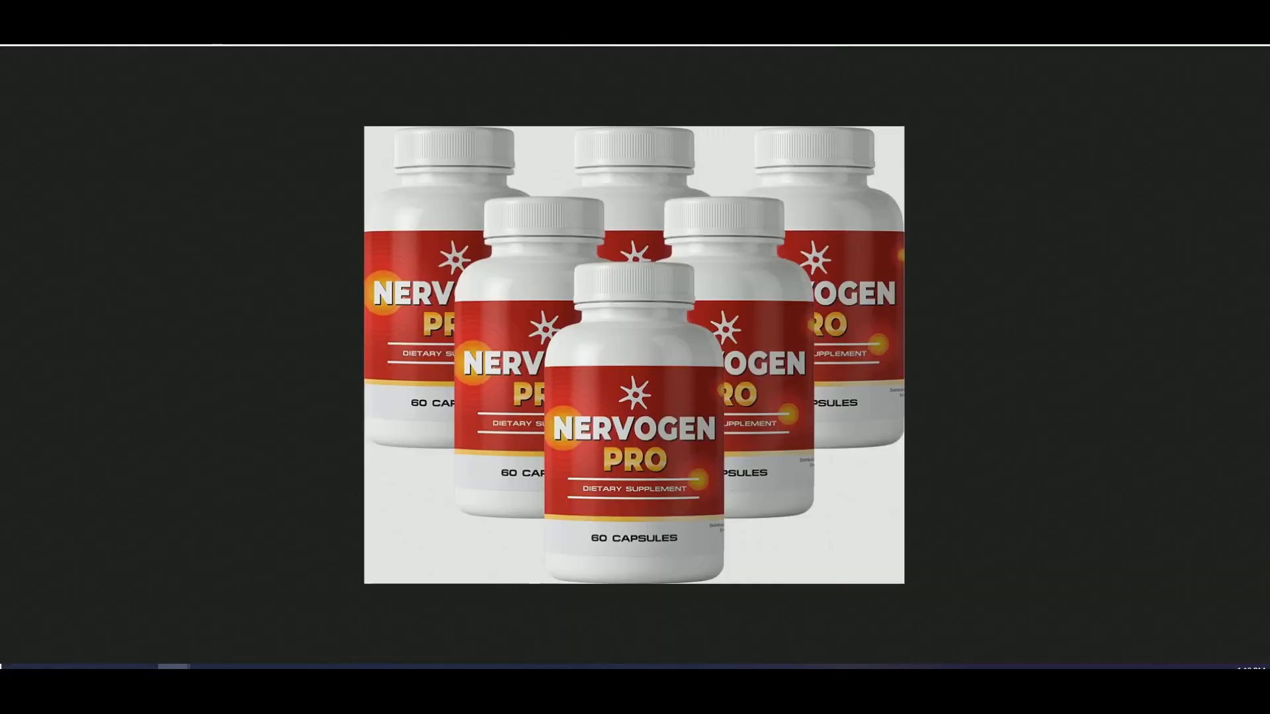
right_click(668, 260)
click(709, 284)
Open the image manager and examine the file names test1.png and testi2.png
click(516, 17)
click(331, 74)
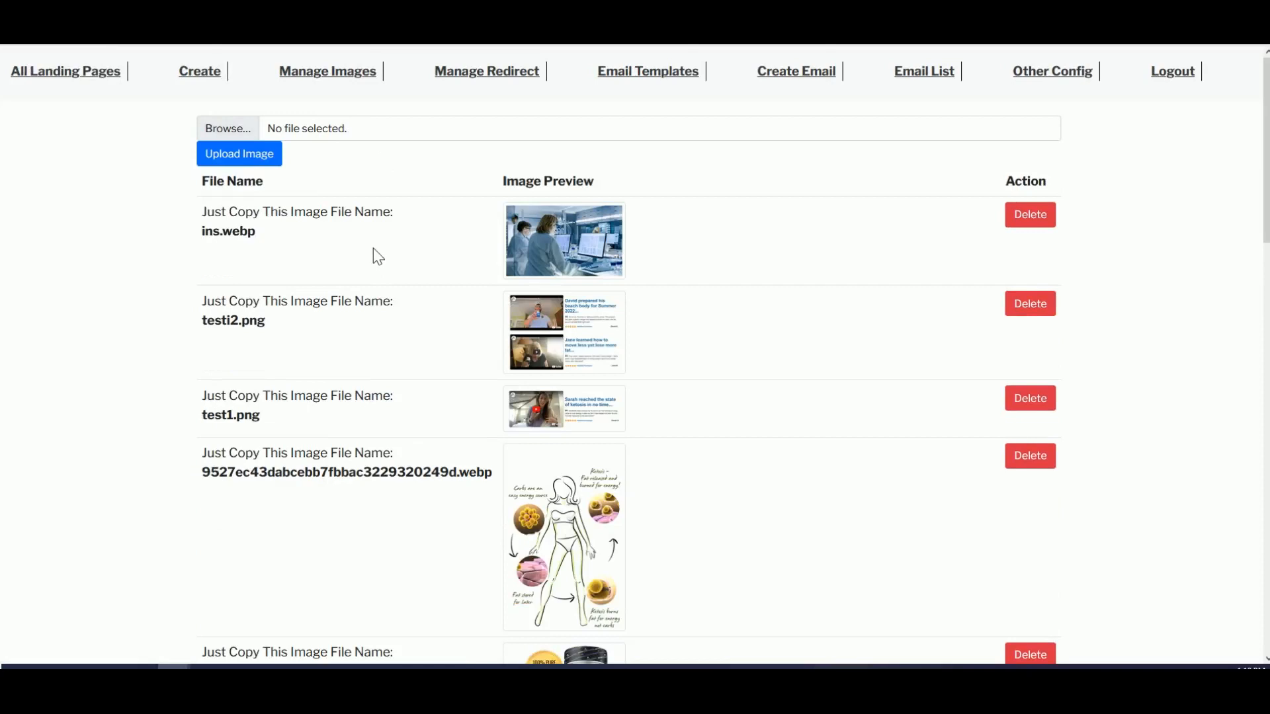
drag(271, 417, 202, 418)
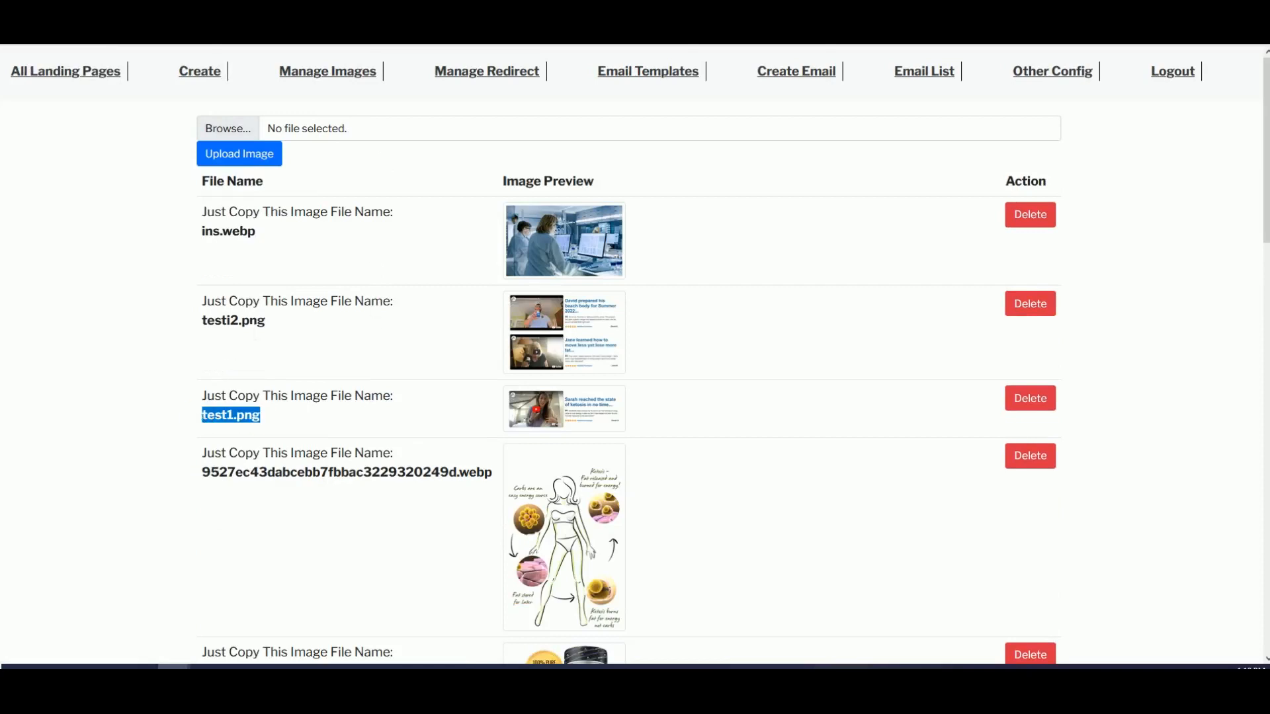
drag(201, 321, 266, 321)
scroll(318, 337, down, 2)
scroll(335, 383, up, 2)
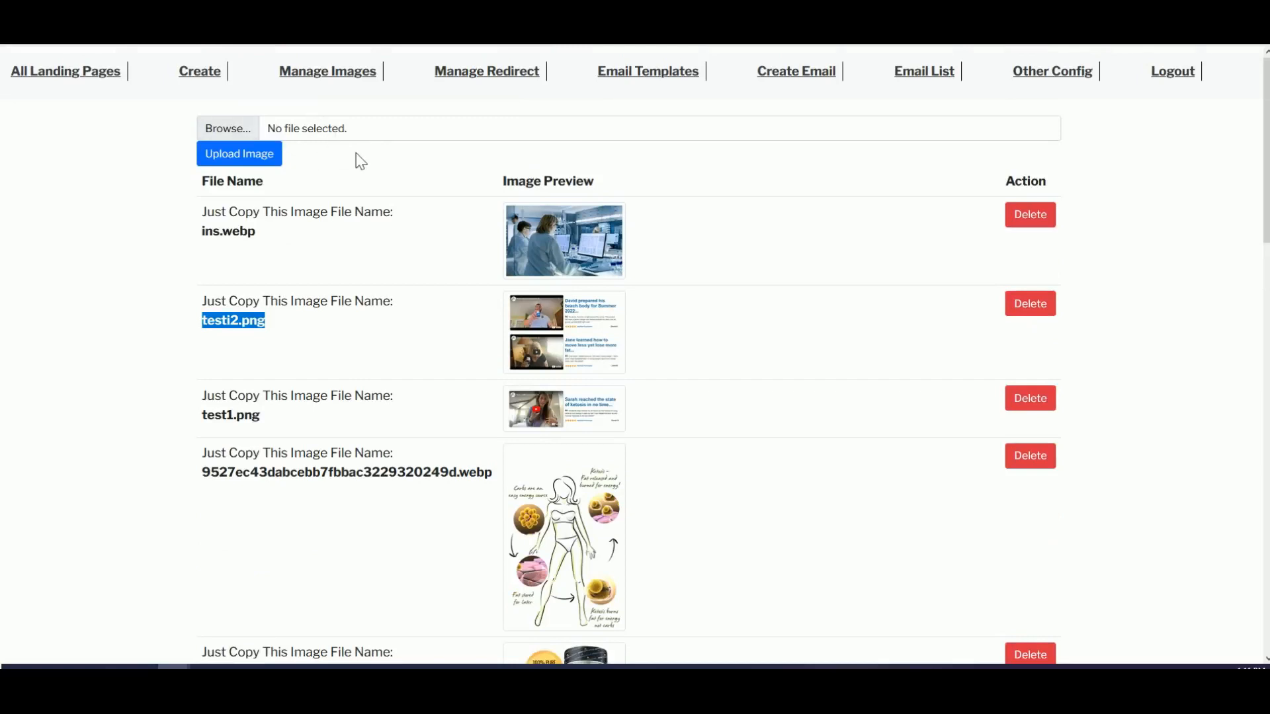
Upload prod_6_bottle.png to the image manager and copy its file name
click(331, 136)
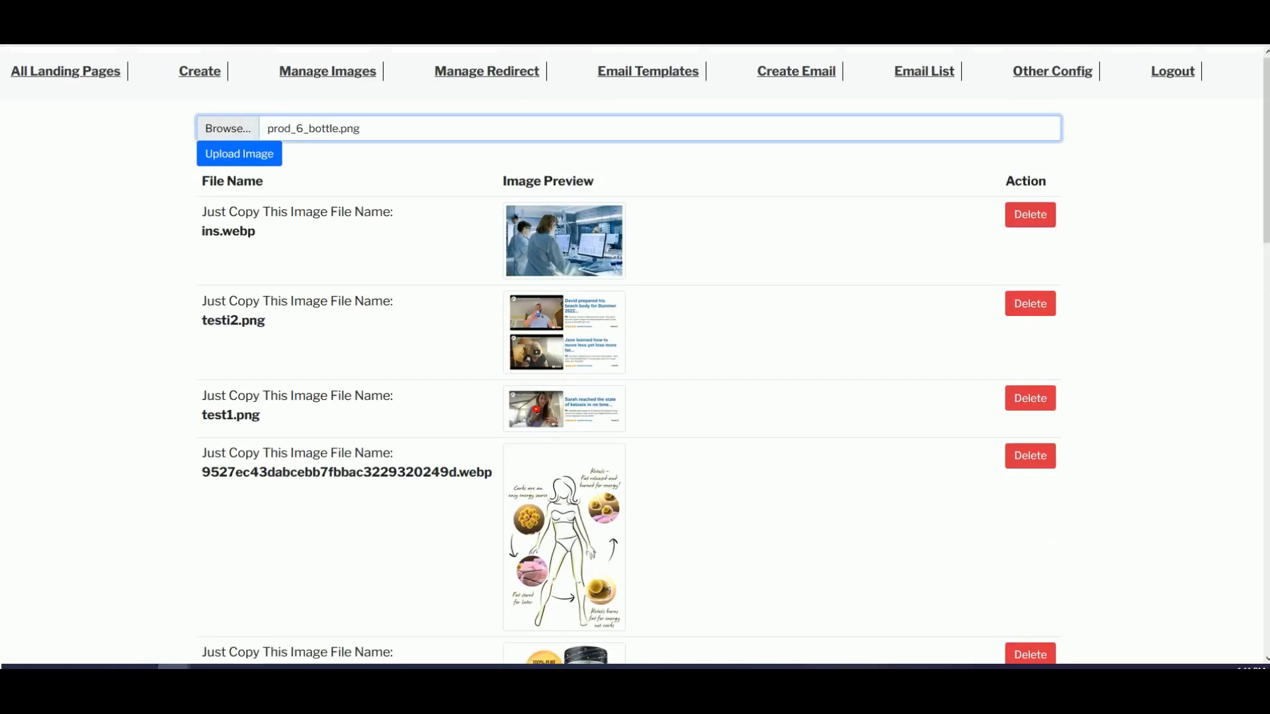
click(275, 159)
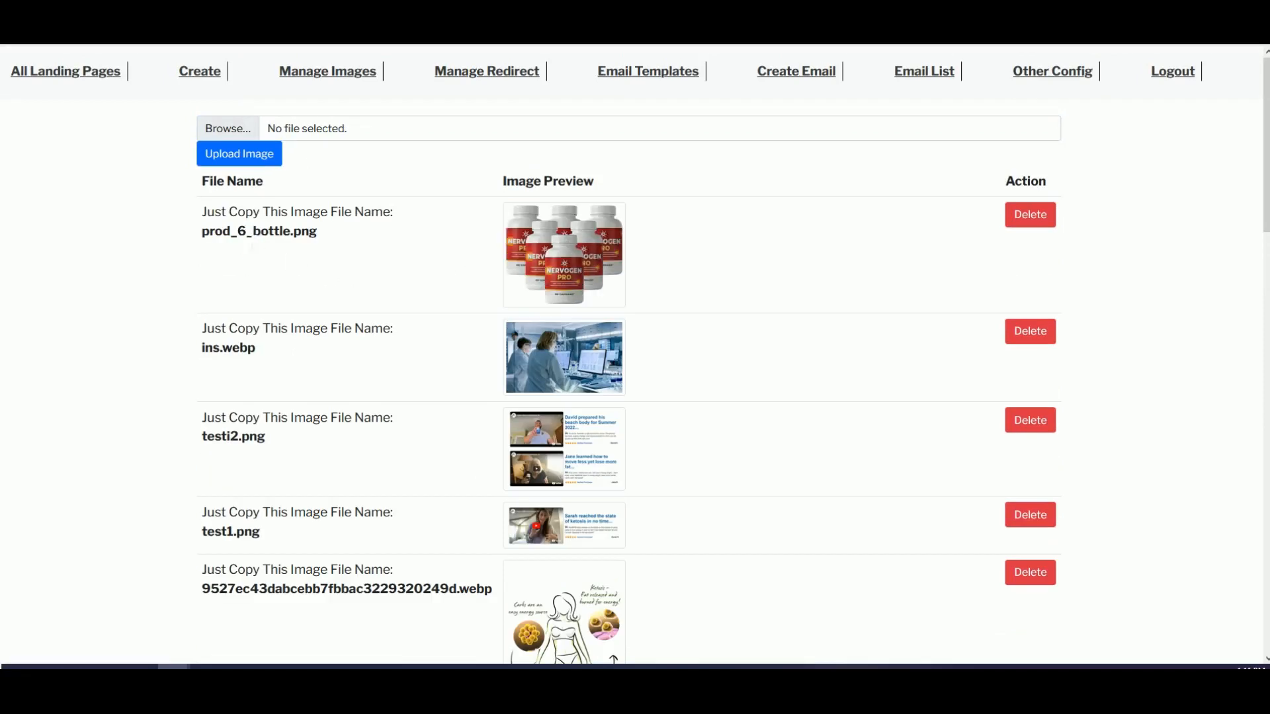
triple_click(265, 235)
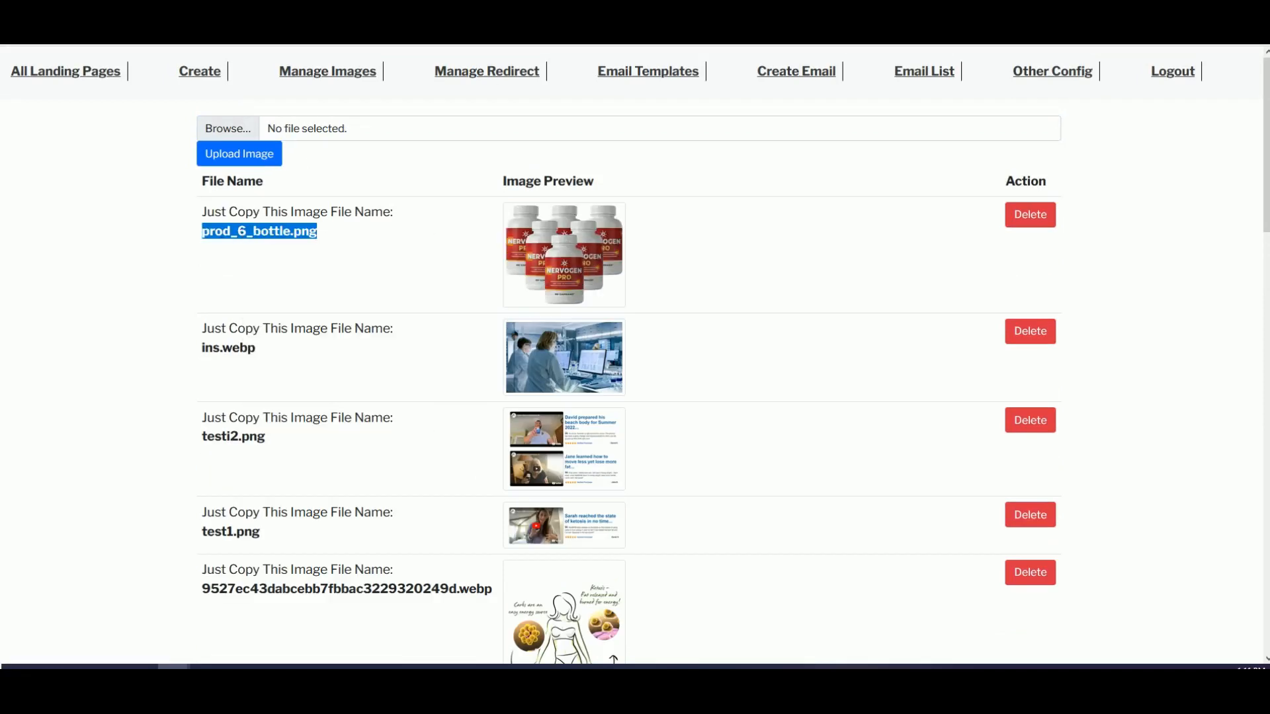
right_click(299, 235)
click(318, 248)
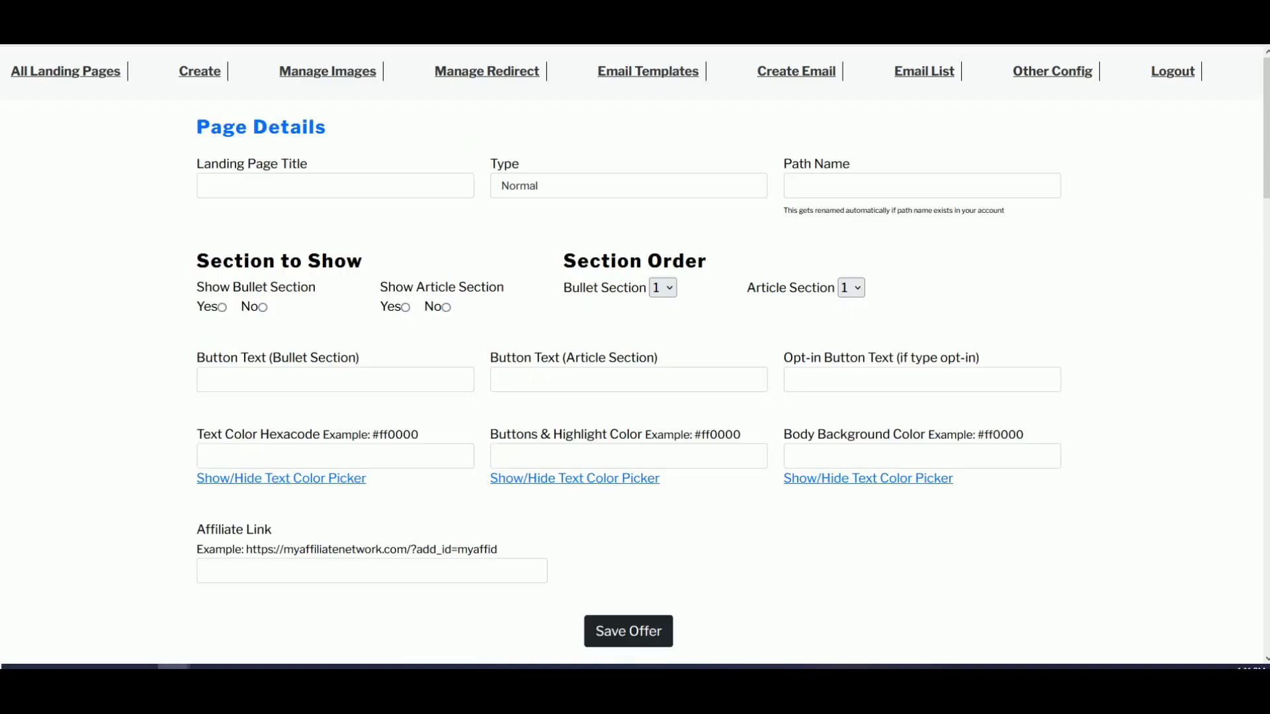
Set the new landing page's title to Nervogen Pro and its path name to nervogen
click(256, 196)
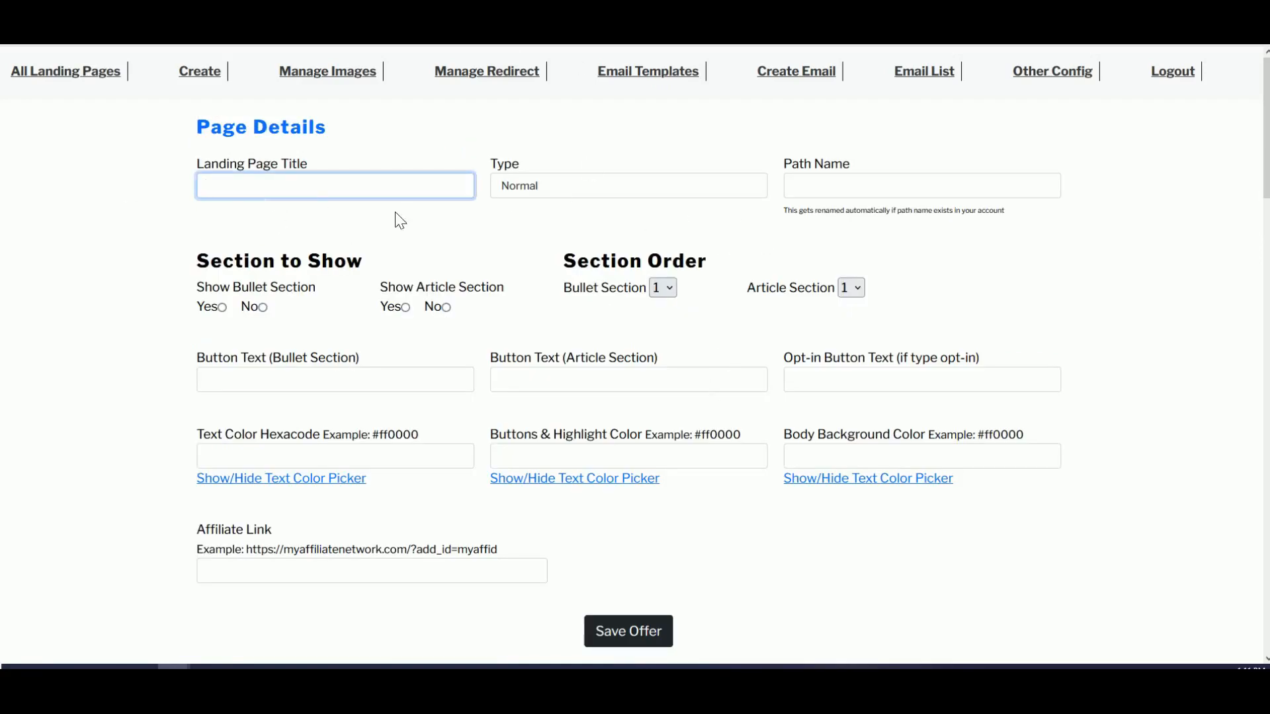
text(Nervogen Pro)
click(814, 185)
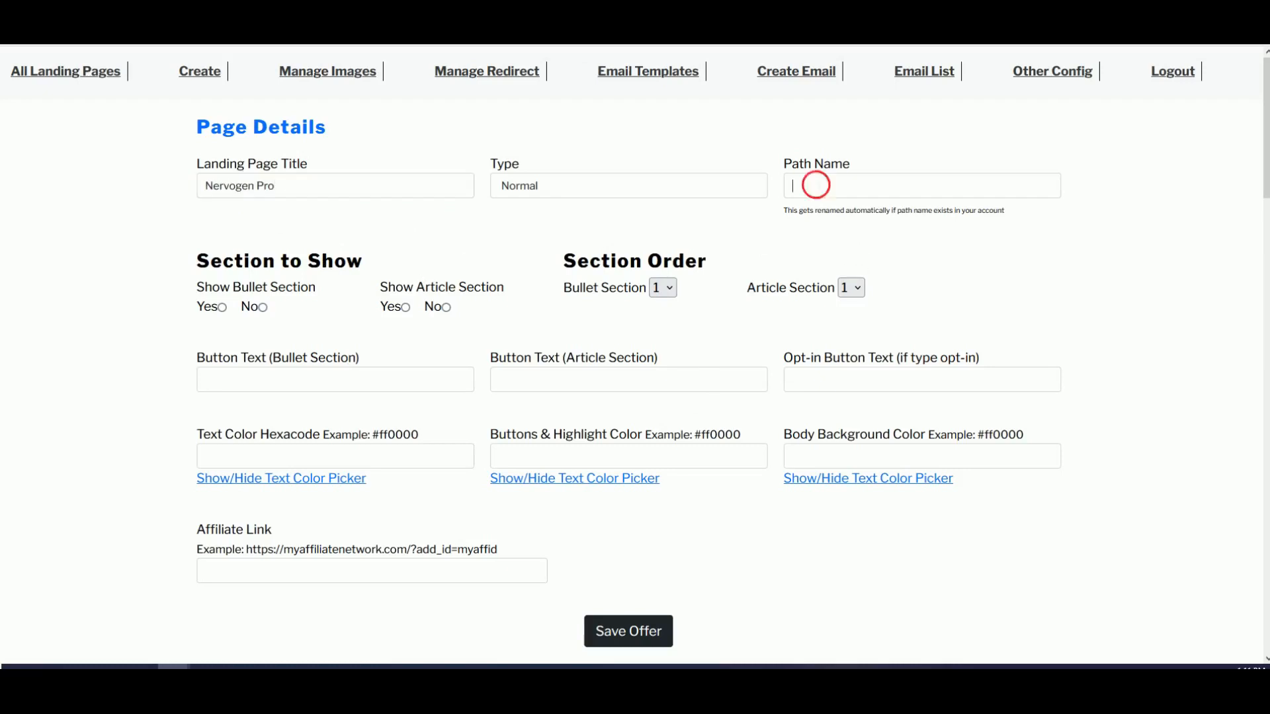
text(nervogen)
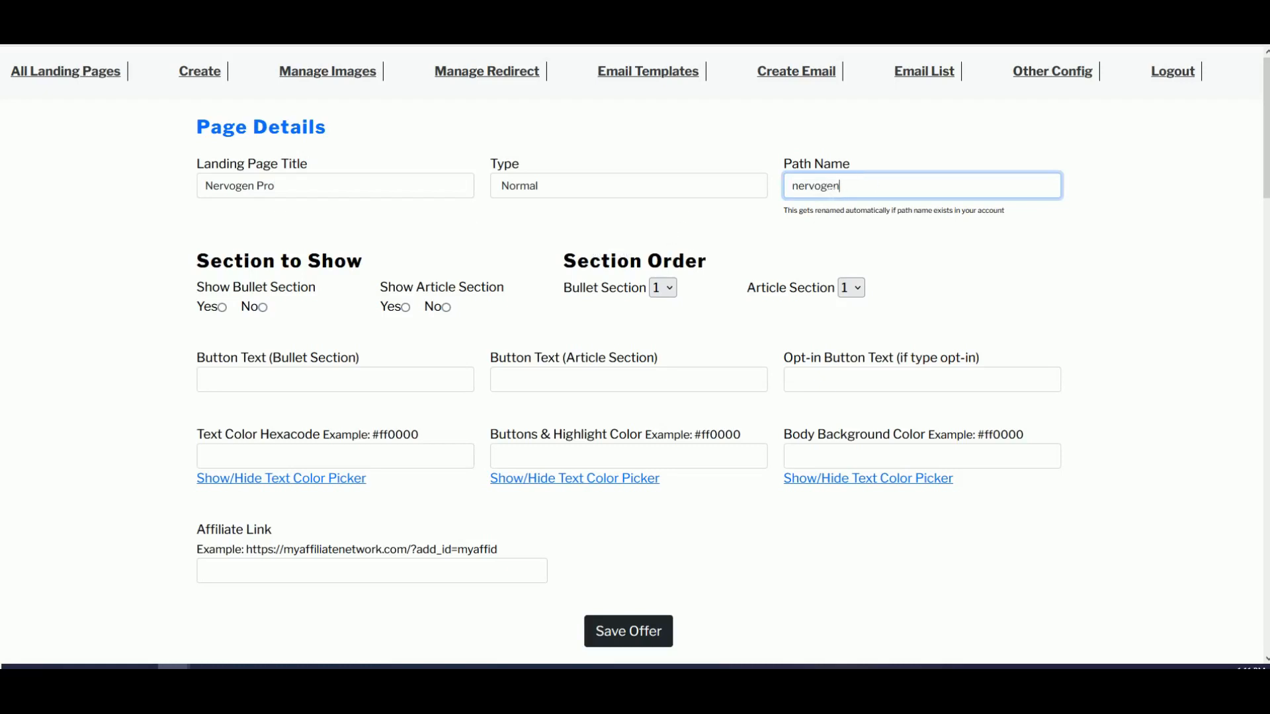
Choose the Normal page type and enable both the bullet section and the article section
click(516, 188)
click(518, 207)
click(223, 307)
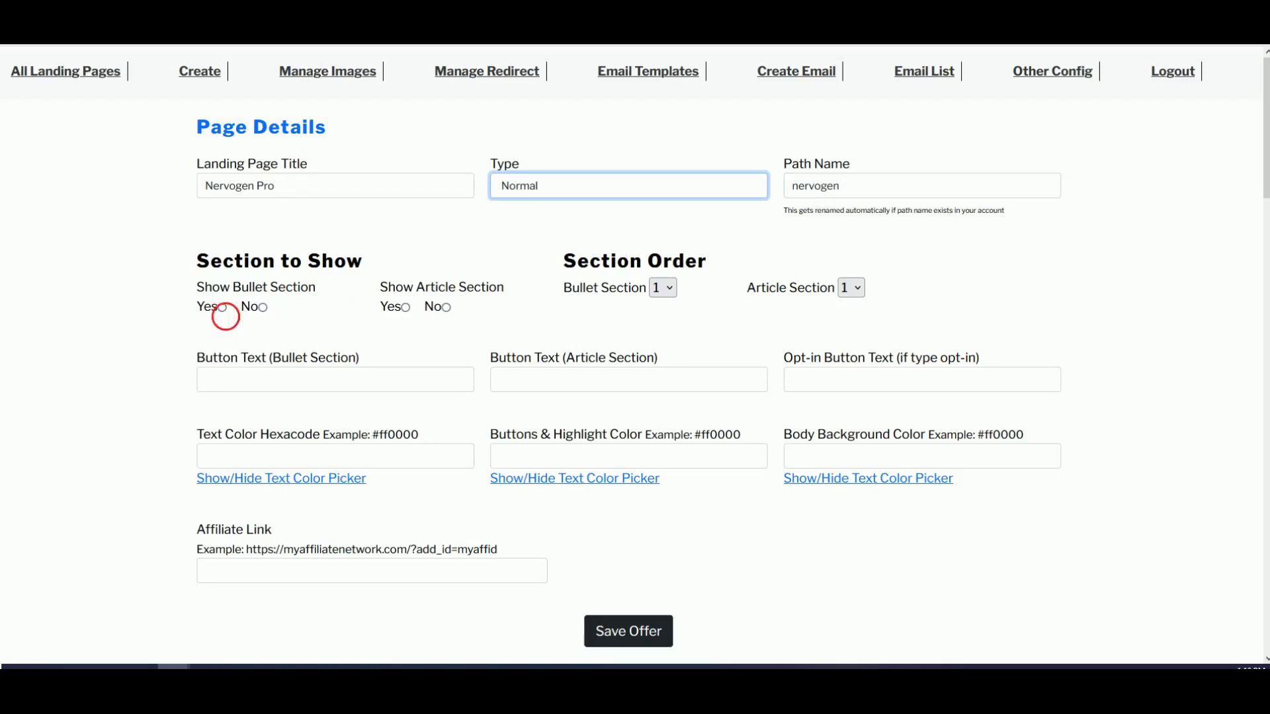
click(405, 307)
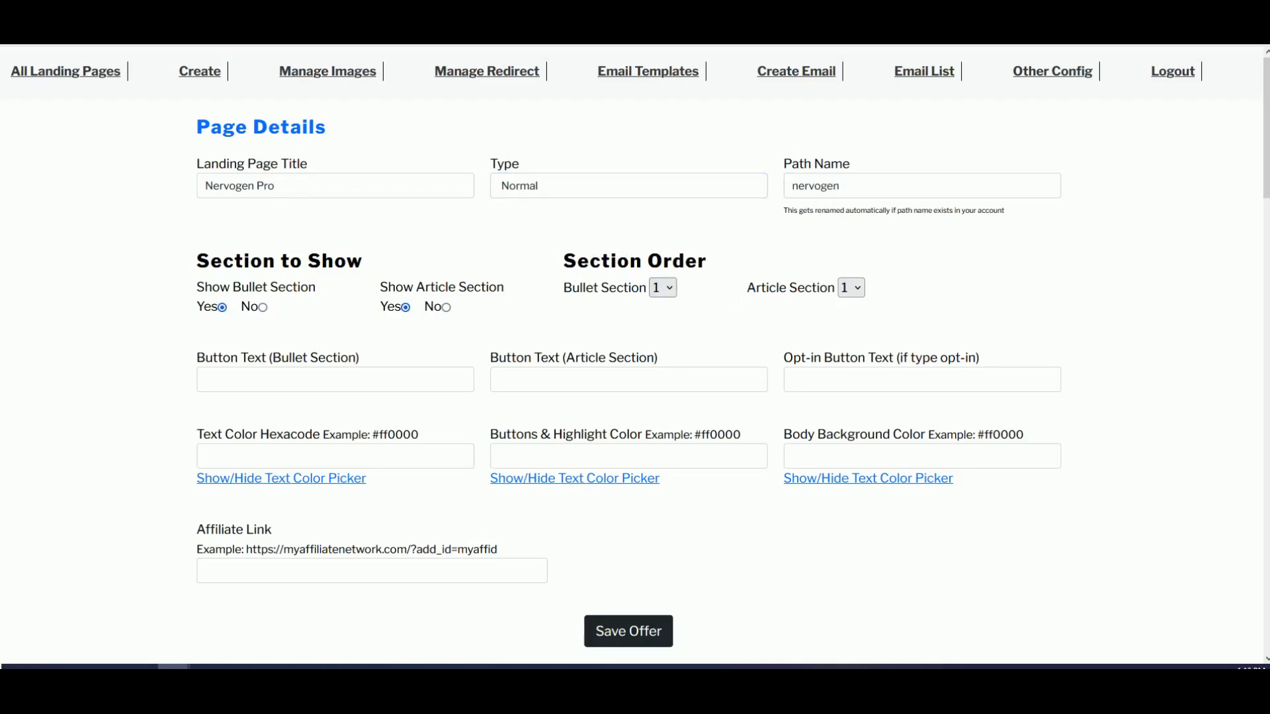
Set the bullet section, article section and opt-in button texts to "Continue to Nervogen"
scroll(432, 230, down, 1)
click(297, 311)
text(Conti)
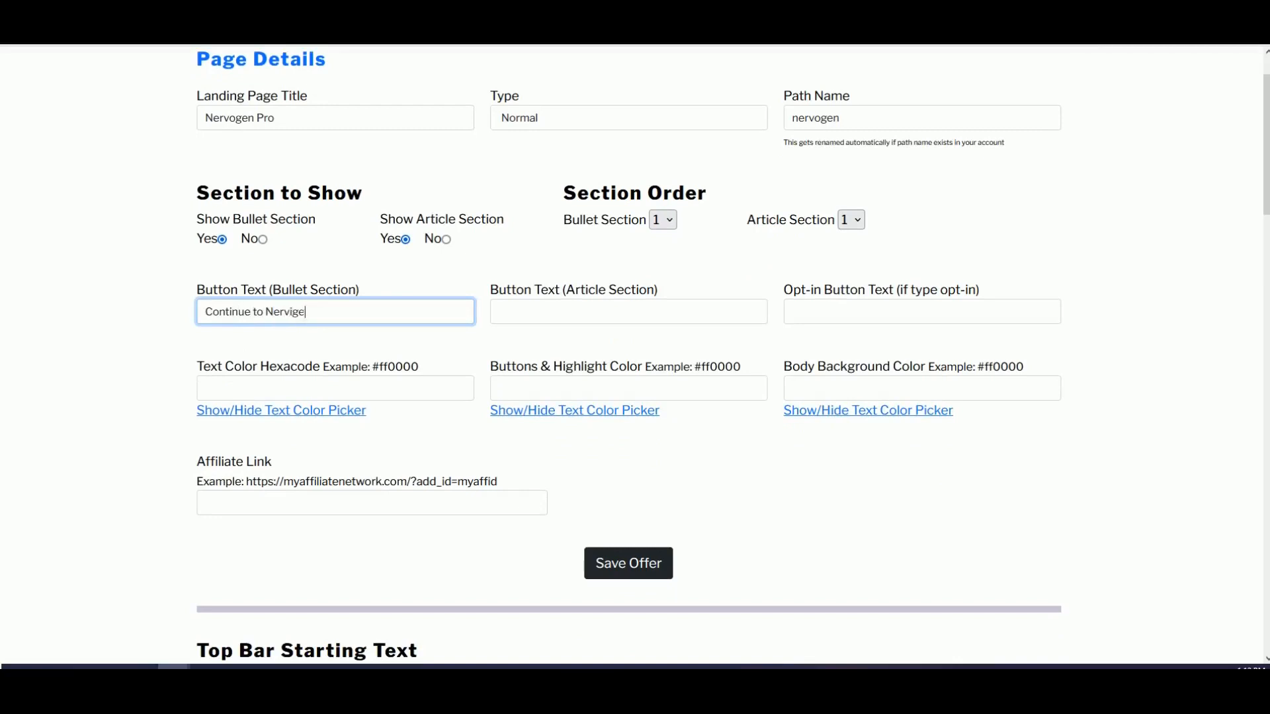
text(nue to Nervogen)
double_click(366, 315)
key(ctrl+a)
key(ctrl+c)
click(529, 312)
key(ctrl+v)
click(835, 314)
key(ctrl+v)
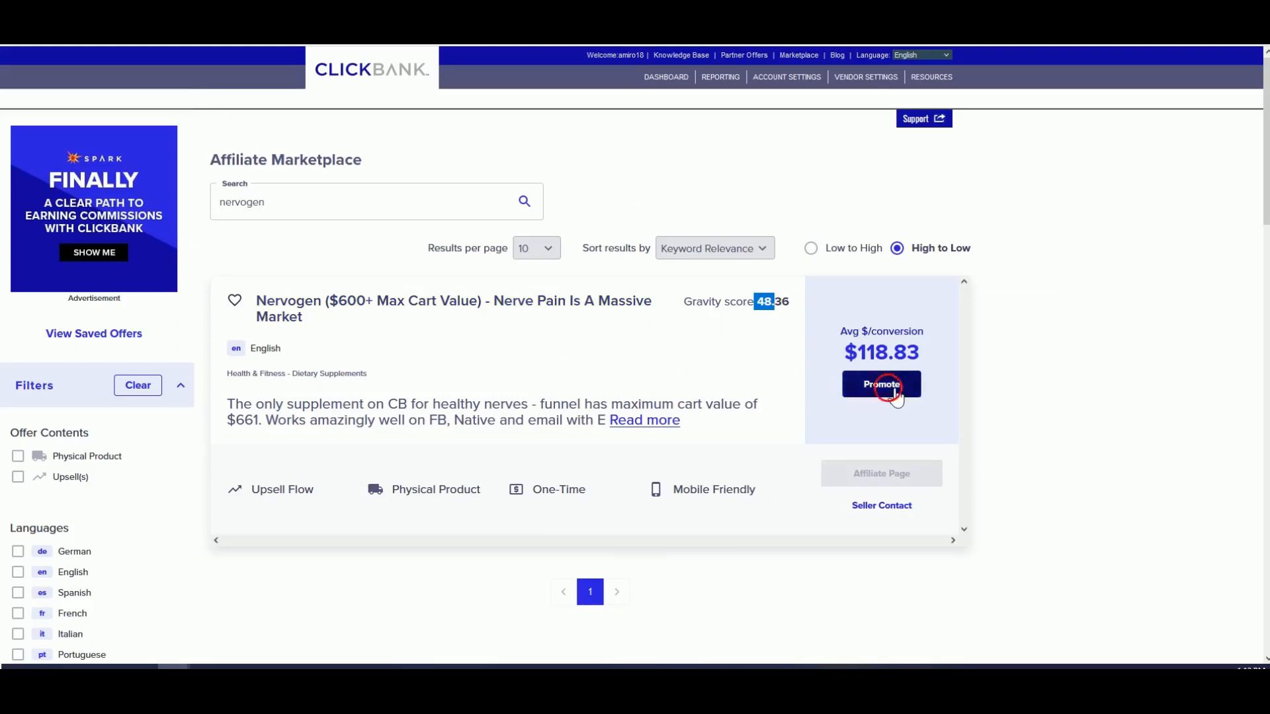
Create a HopLink for the Nervogen offer in ClickBank and enter it as the landing page's affiliate link
click(893, 391)
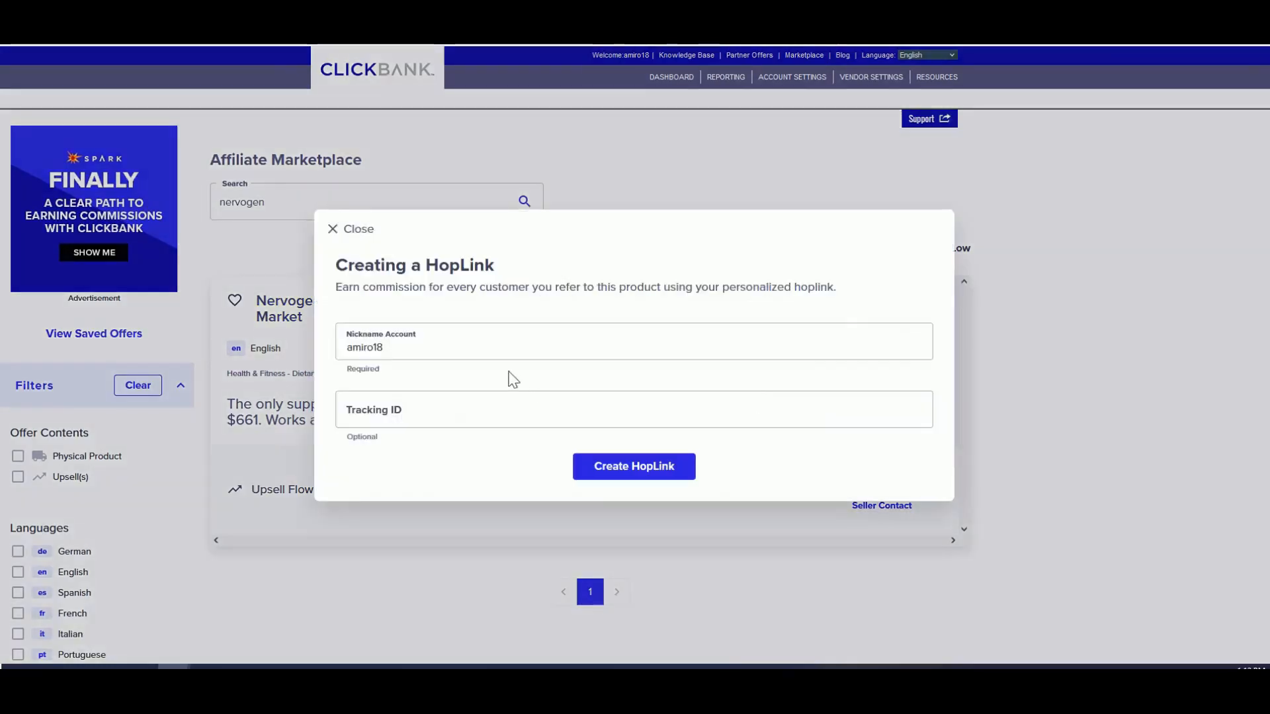
click(634, 467)
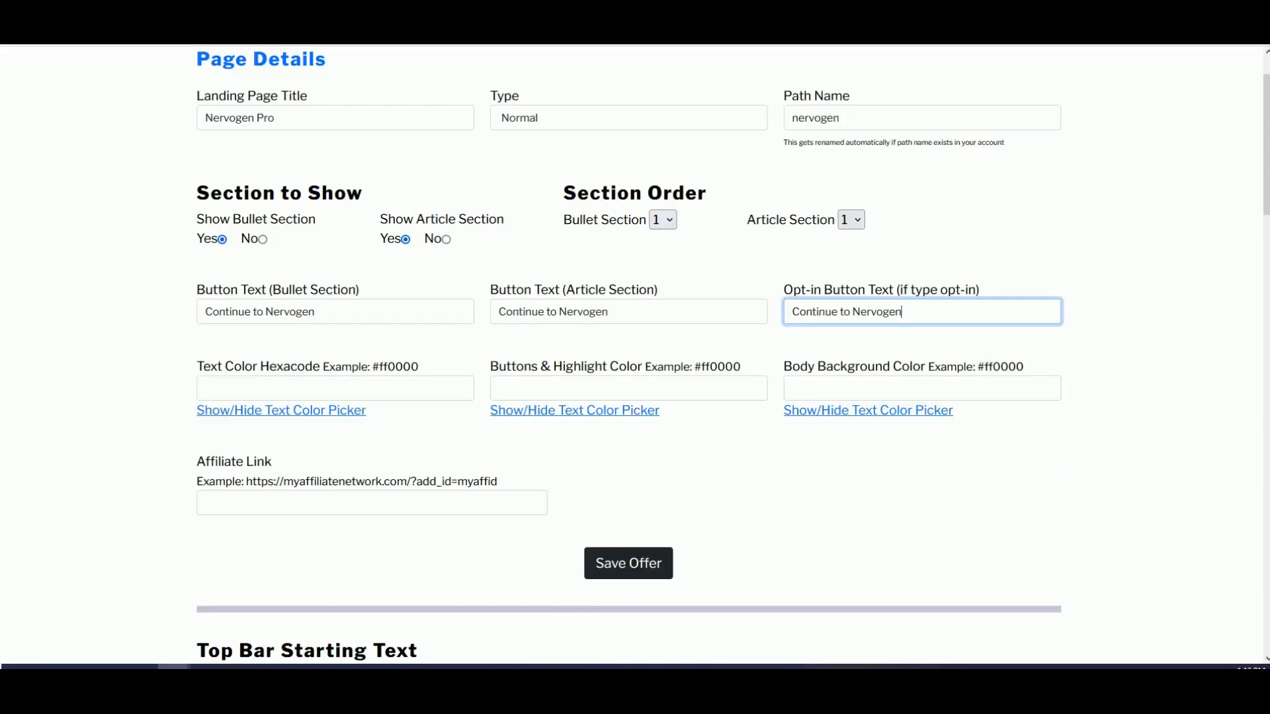
click(201, 502)
key(ctrl+b)
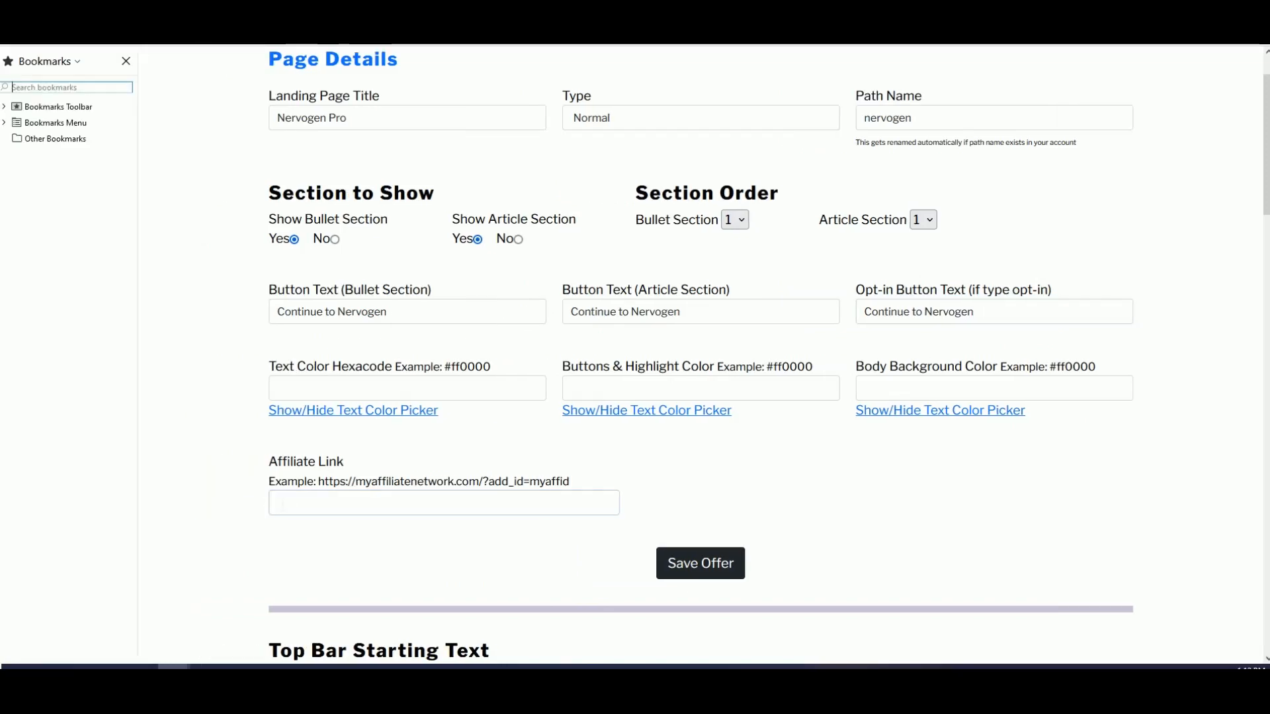
click(126, 61)
key(ctrl+v)
scroll(390, 447, down, 5)
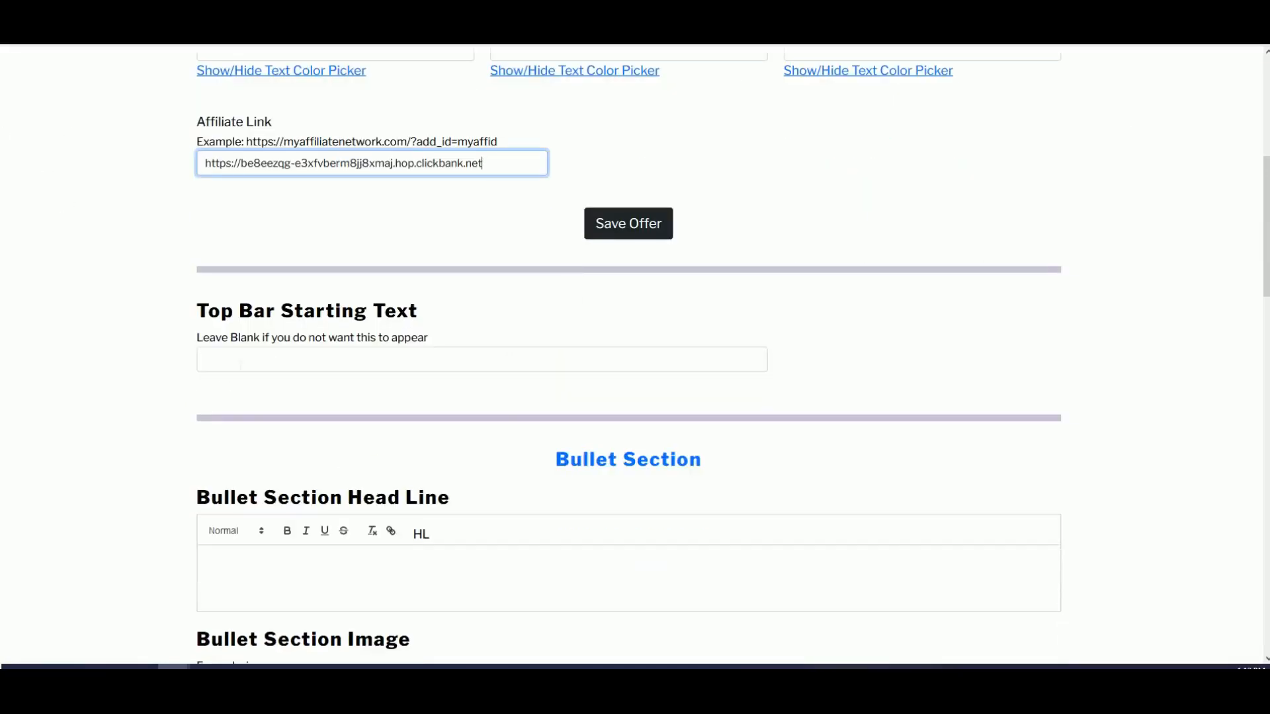
Copy "this is a 100% risk-free investment" from the Nervogen sales page into the landing page's top bar starting text
click(240, 362)
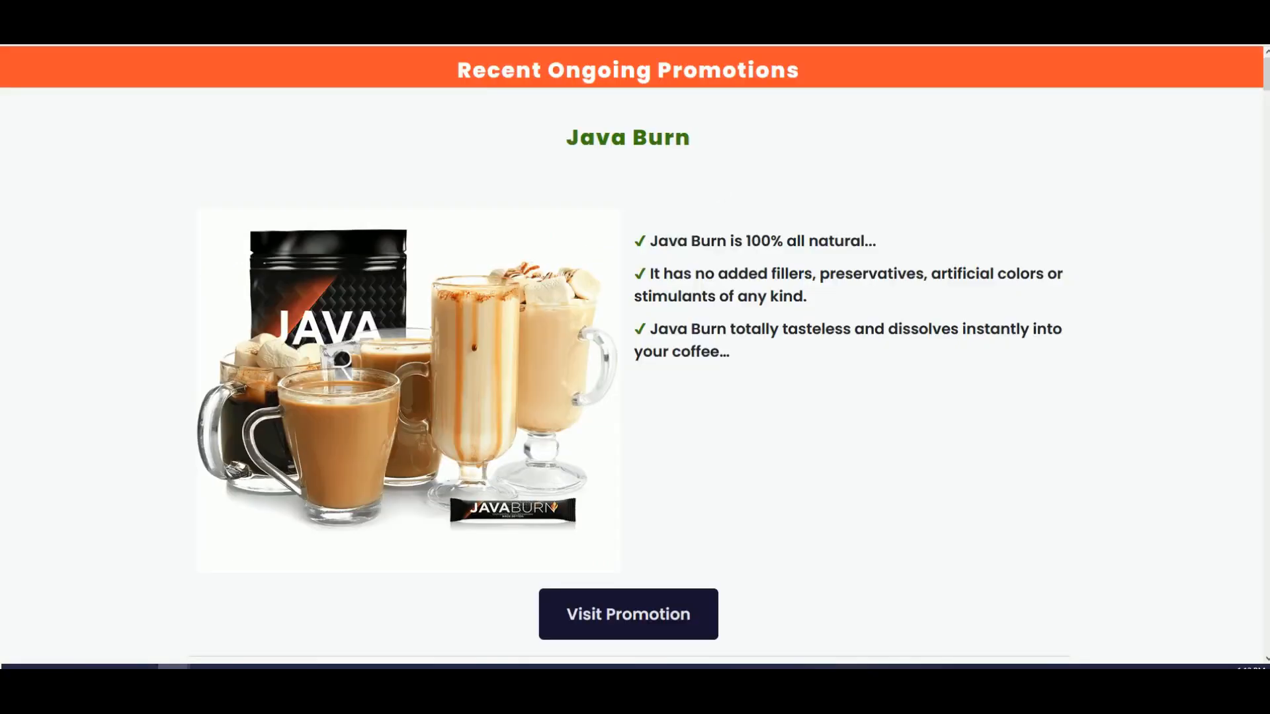
scroll(658, 547, down, 1)
click(658, 551)
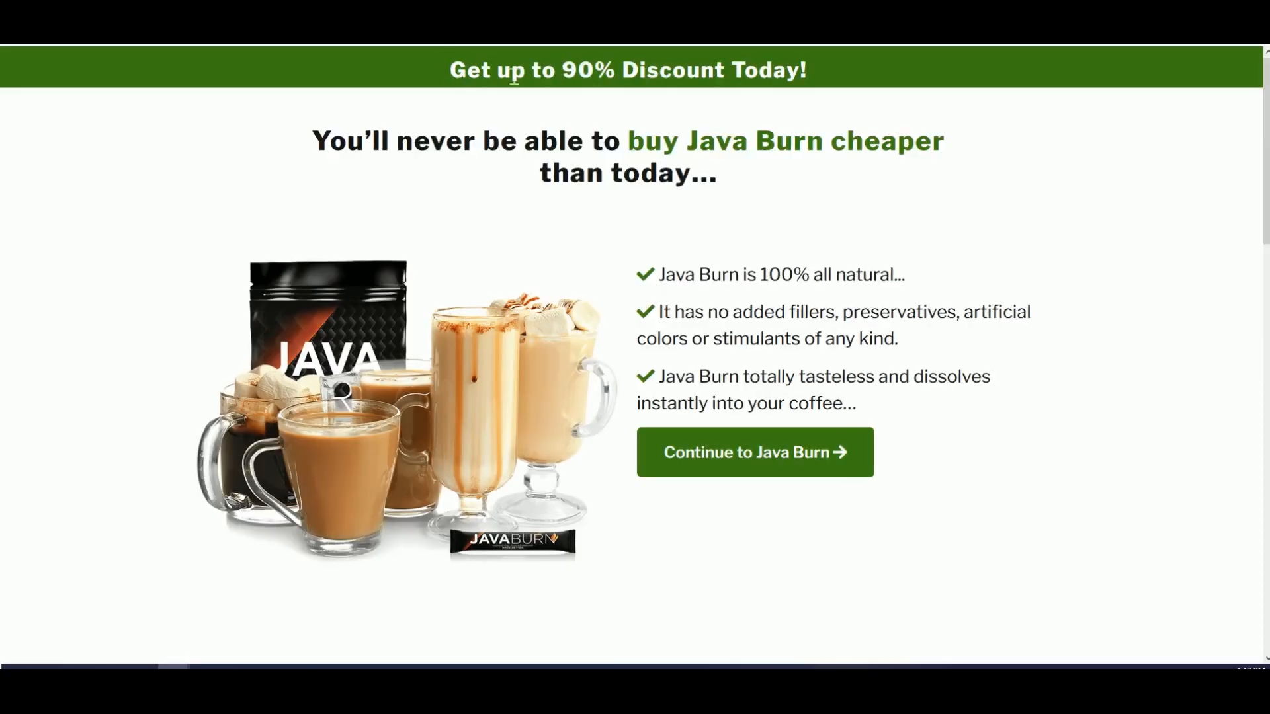
drag(450, 70, 834, 77)
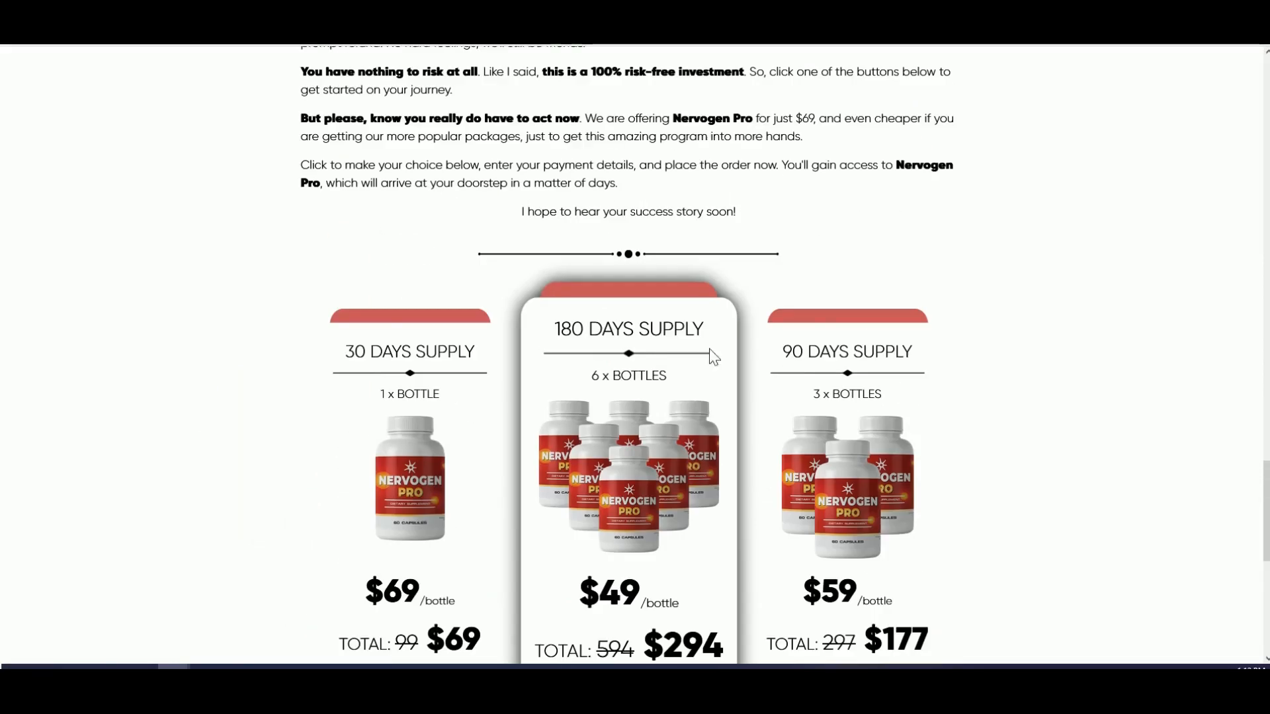
scroll(625, 368, up, 4)
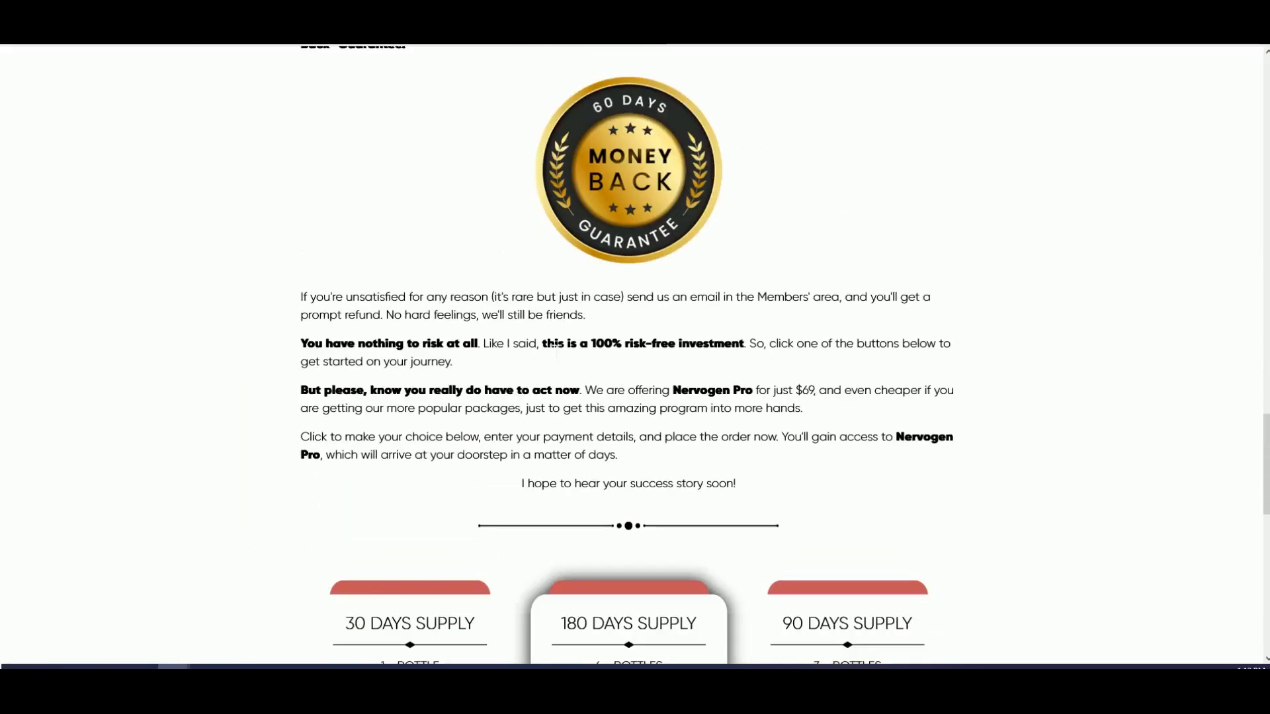
drag(543, 345, 744, 348)
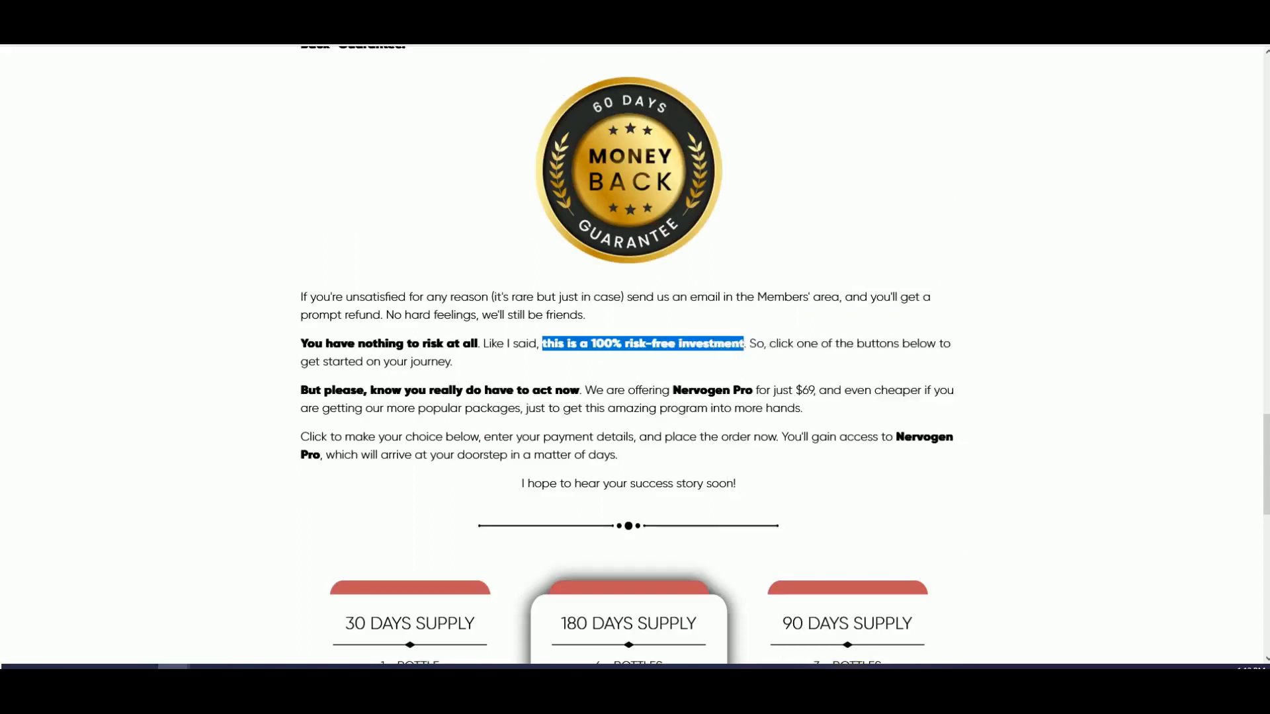
click(370, 10)
click(225, 10)
key(ctrl+v)
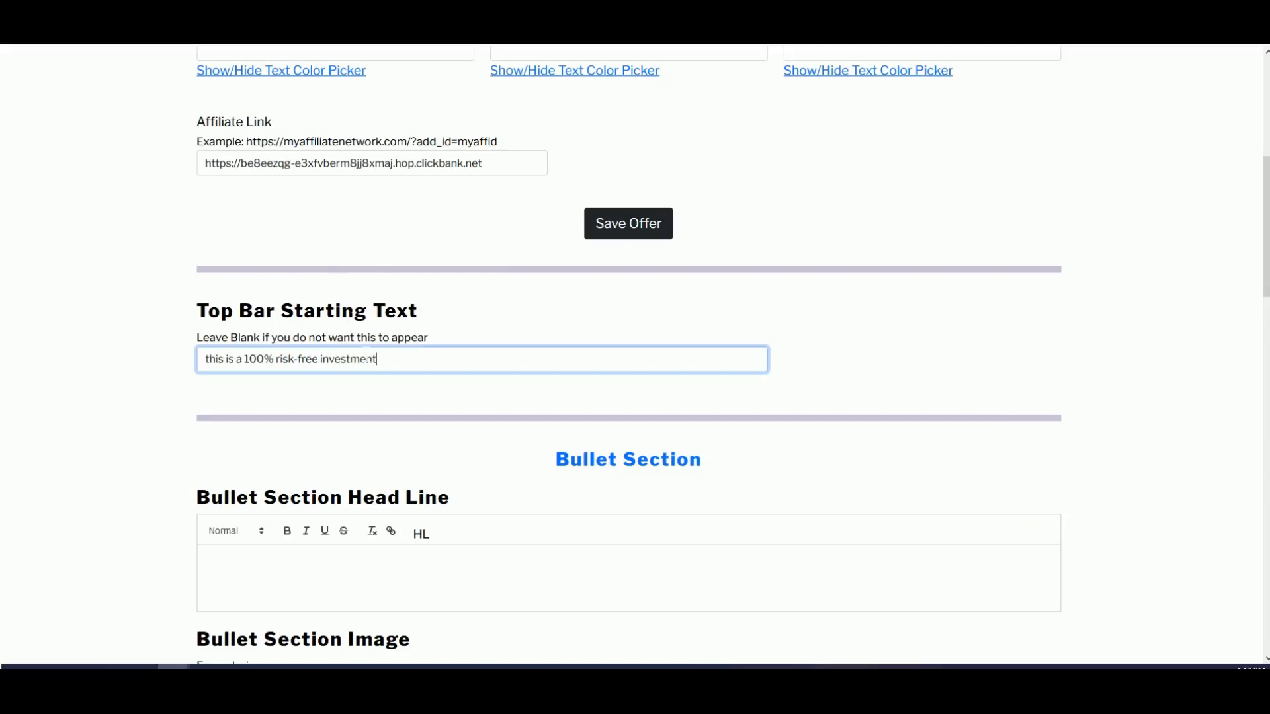
Examine the Java Burn example page's headline and read through the Nervogen sales page for wording suitable for the bullet section headline
scroll(367, 359, down, 1)
click(411, 429)
click(516, 10)
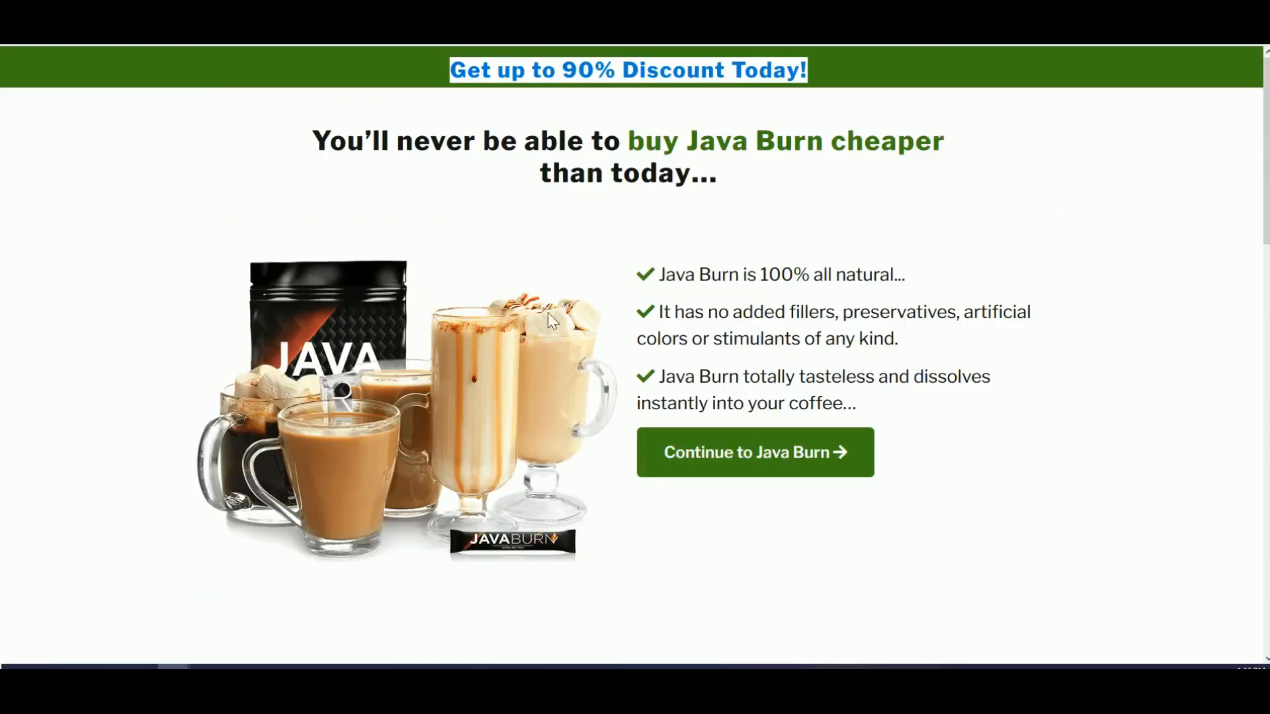
click(387, 174)
drag(314, 140, 790, 193)
click(789, 193)
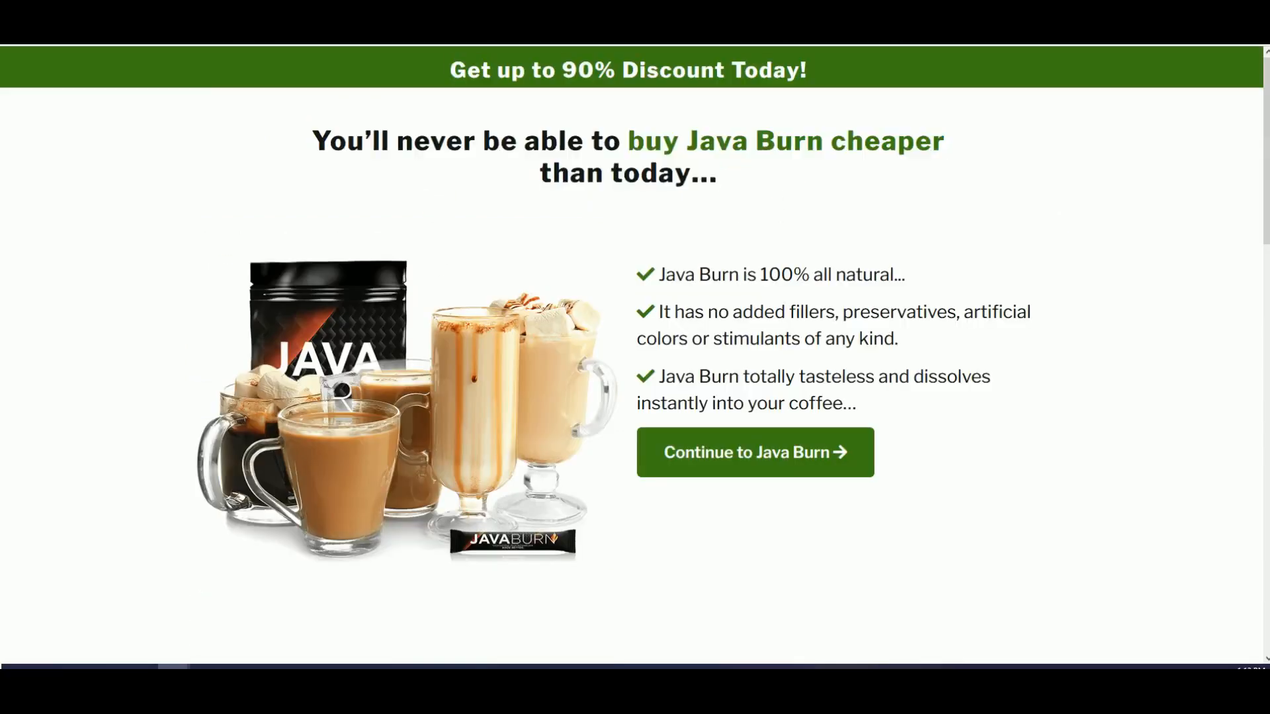
click(400, 9)
drag(1266, 471, 1215, 80)
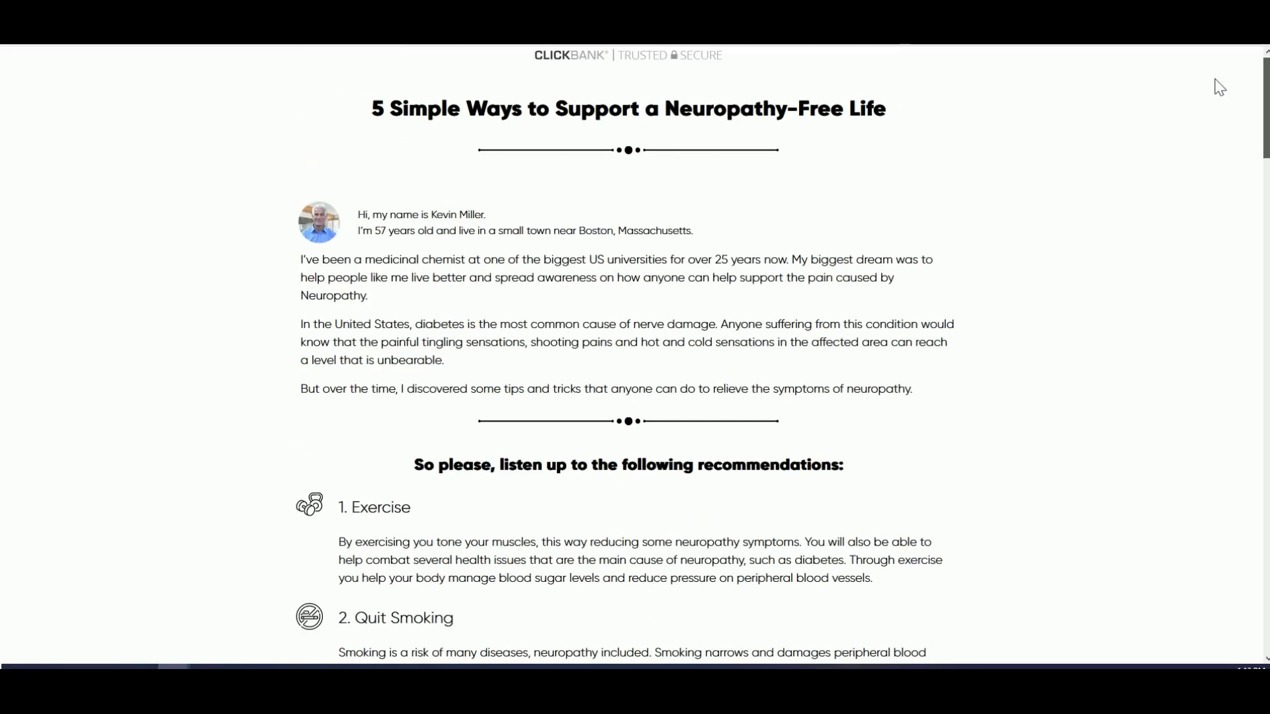
scroll(556, 425, down, 15)
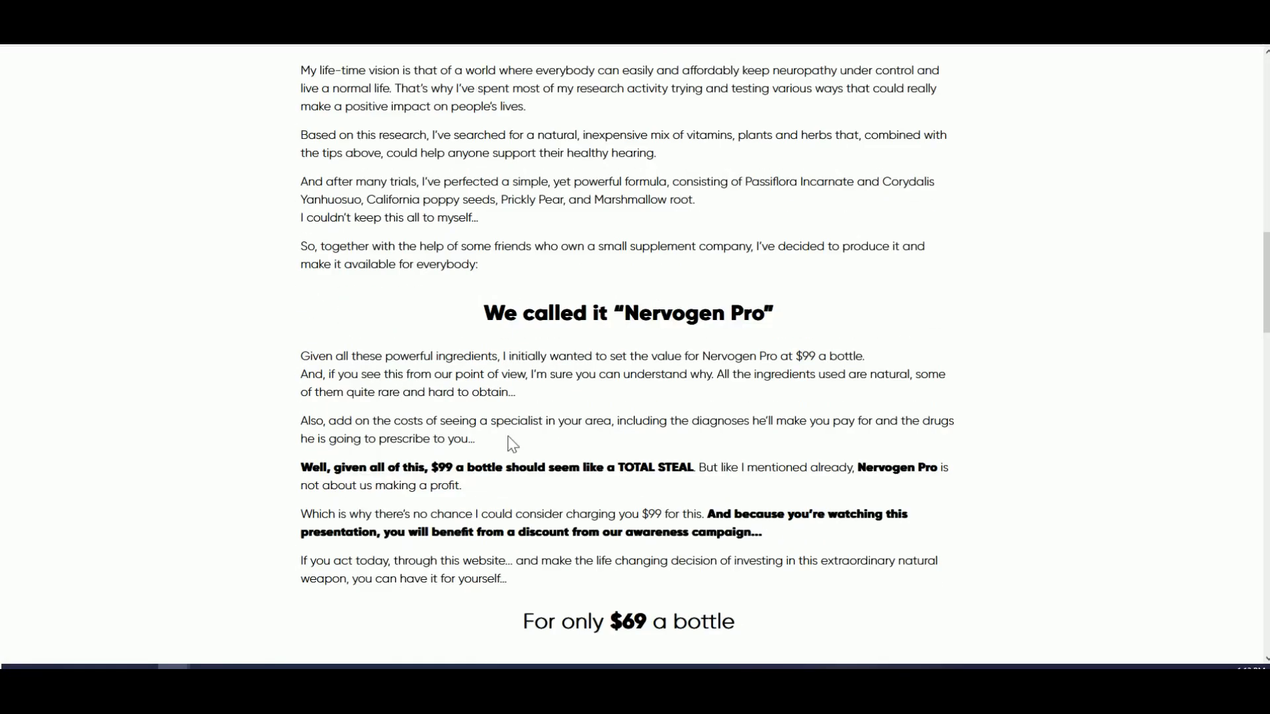
scroll(513, 444, down, 16)
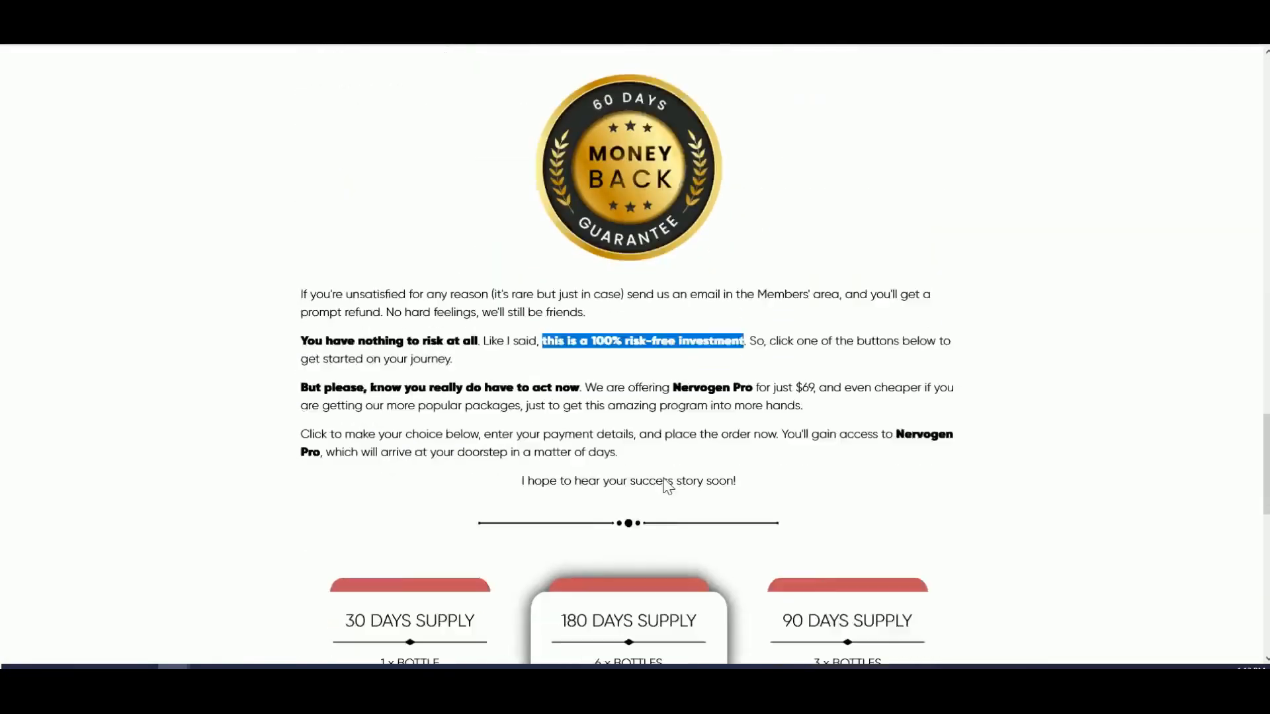
scroll(666, 487, down, 3)
drag(1265, 477, 1265, 79)
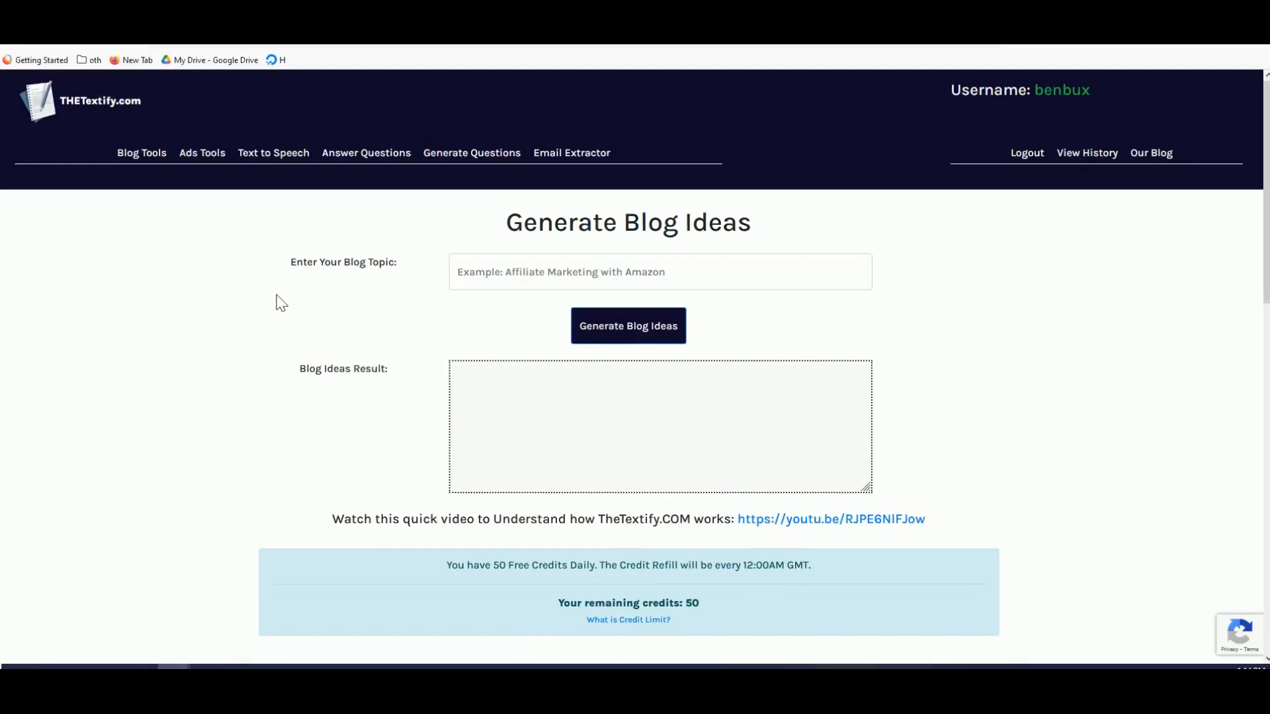
Generate blog headline suggestions for the topic "nervogen pro" with TheTextify's Suggest Blog Headline tool
click(154, 138)
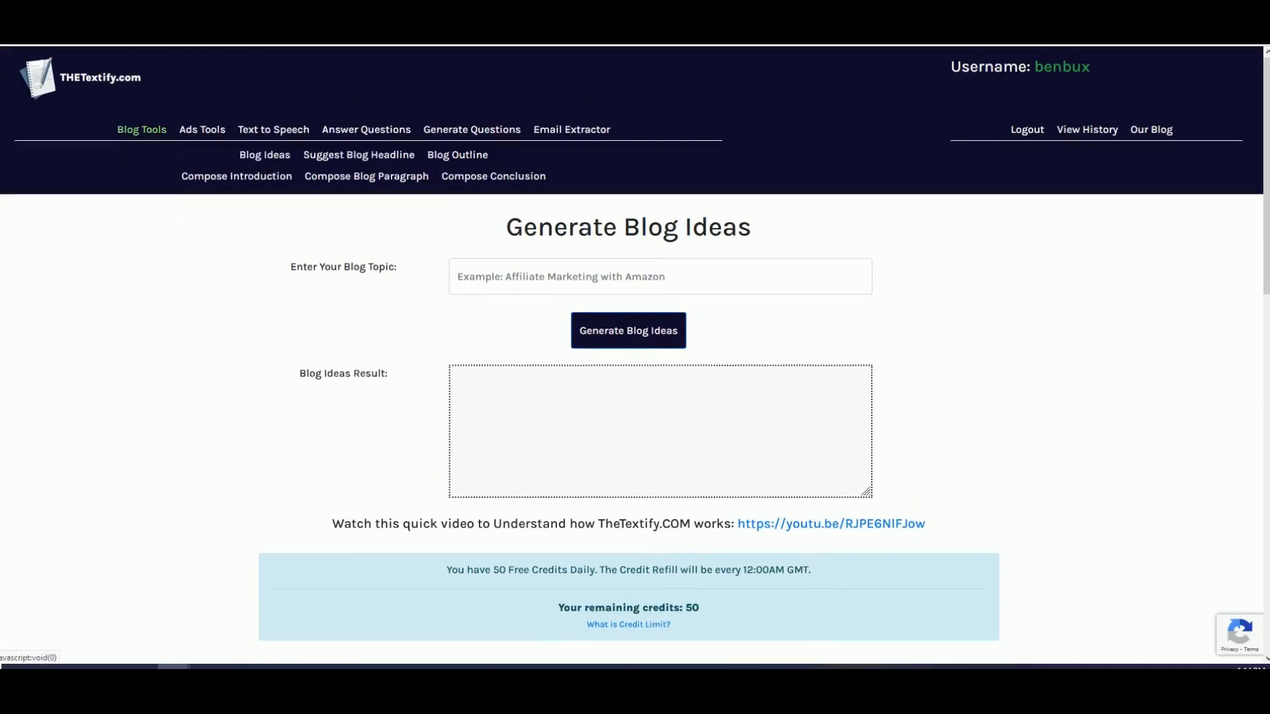
click(375, 162)
click(514, 254)
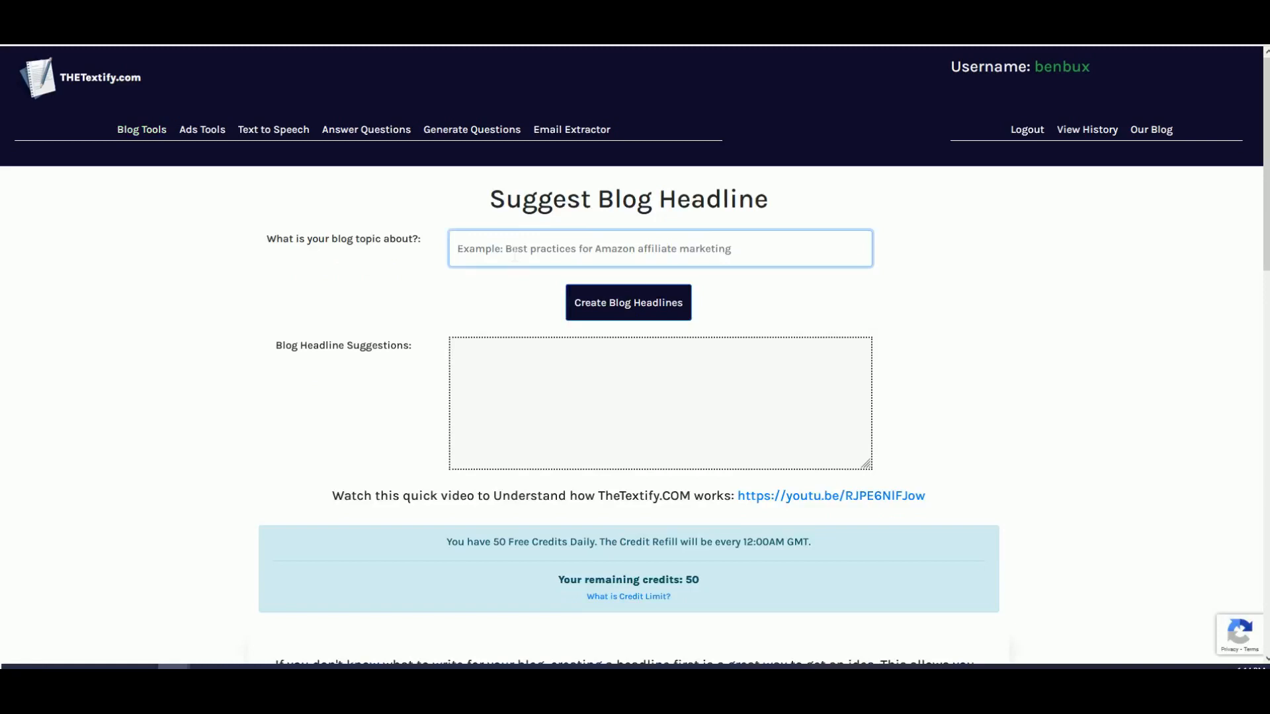
text(nervogen )
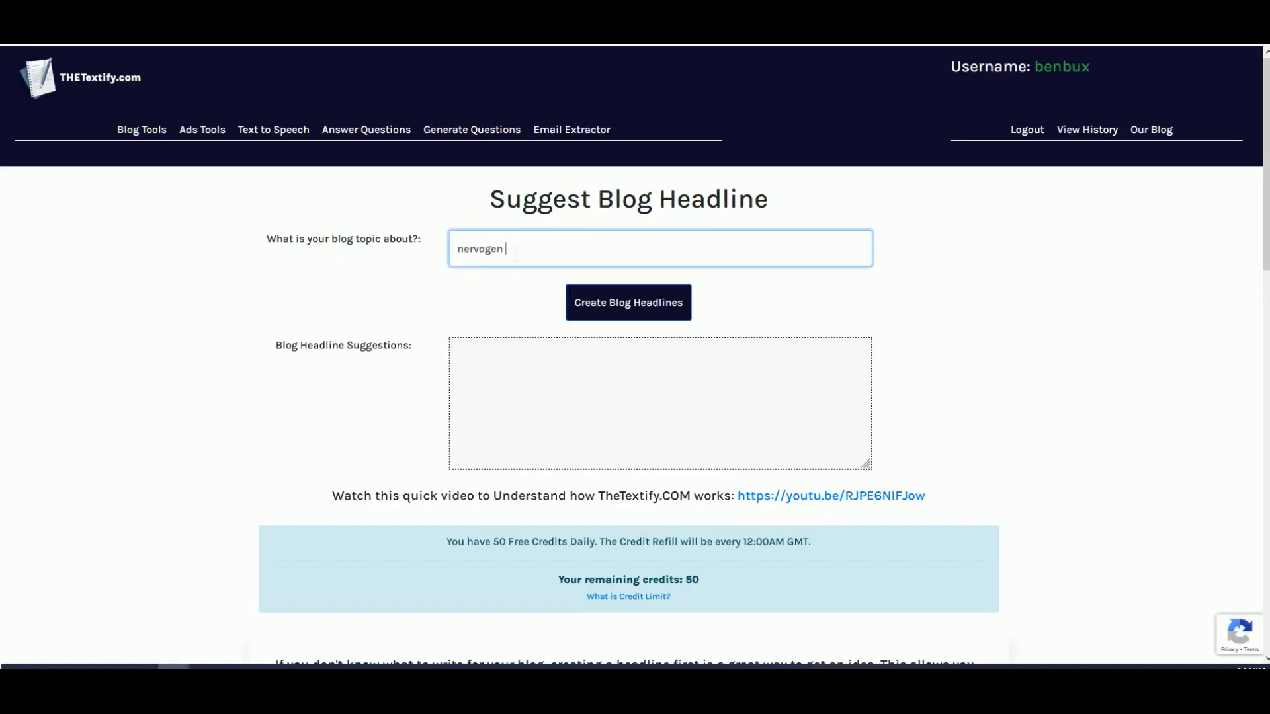
text(pro)
drag(543, 258, 486, 249)
click(655, 310)
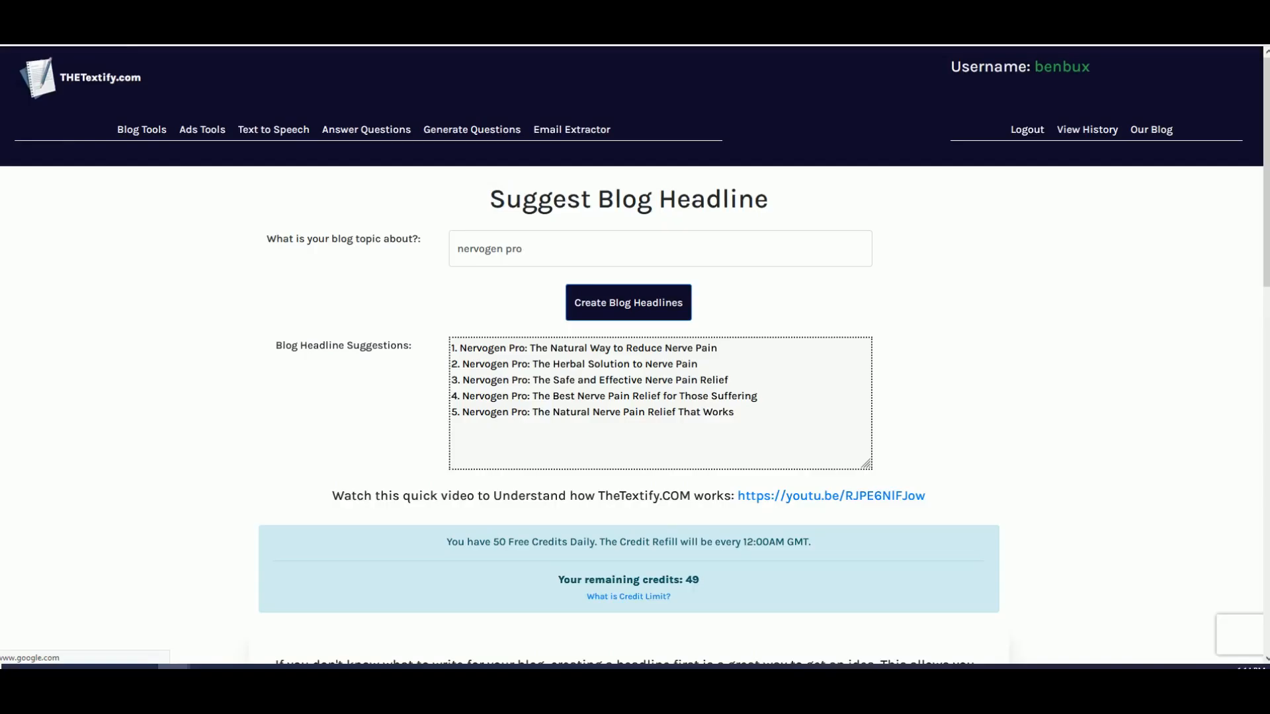
Copy the suggestion "Nervogen Pro: The Best Nerve Pain Relief for Those Suffering" into the landing page's bullet section headline
drag(542, 349, 684, 349)
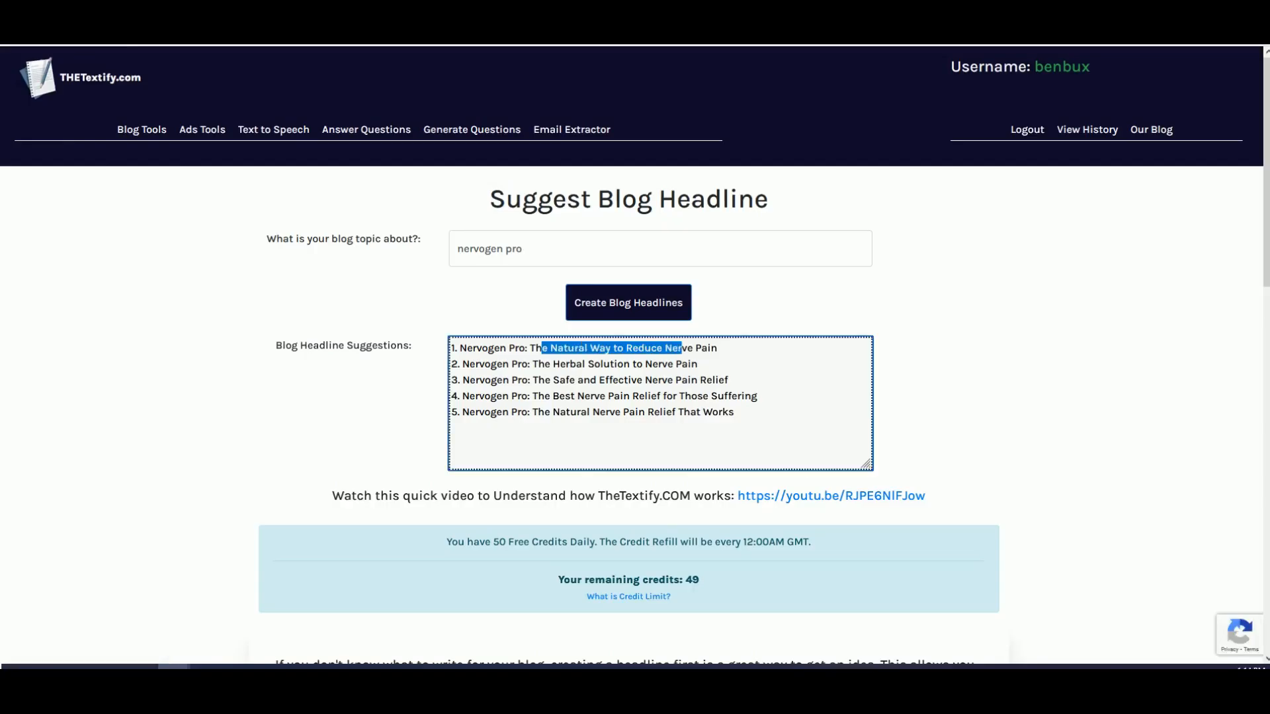
click(684, 350)
drag(534, 397, 664, 399)
drag(758, 398, 663, 399)
drag(758, 398, 462, 398)
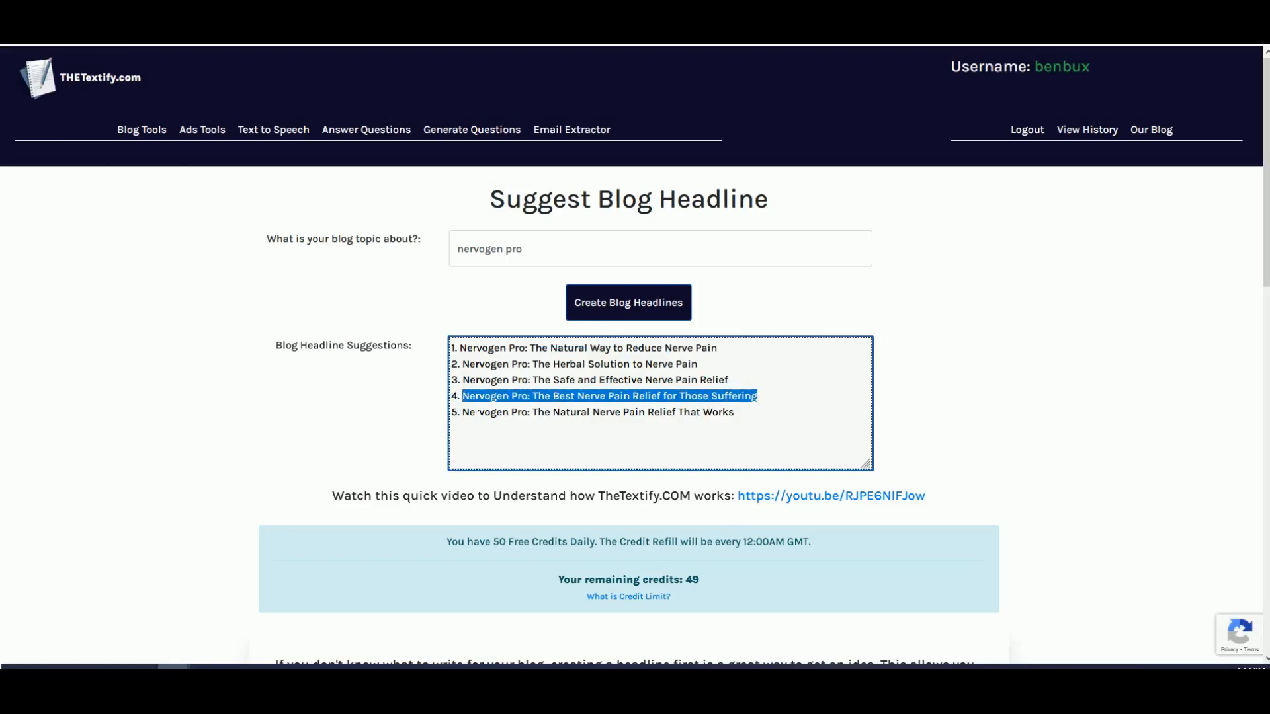
right_click(483, 399)
click(516, 479)
click(330, 20)
key(ctrl+v)
Format the entire bullet section headline as Heading 1
key(ctrl+a)
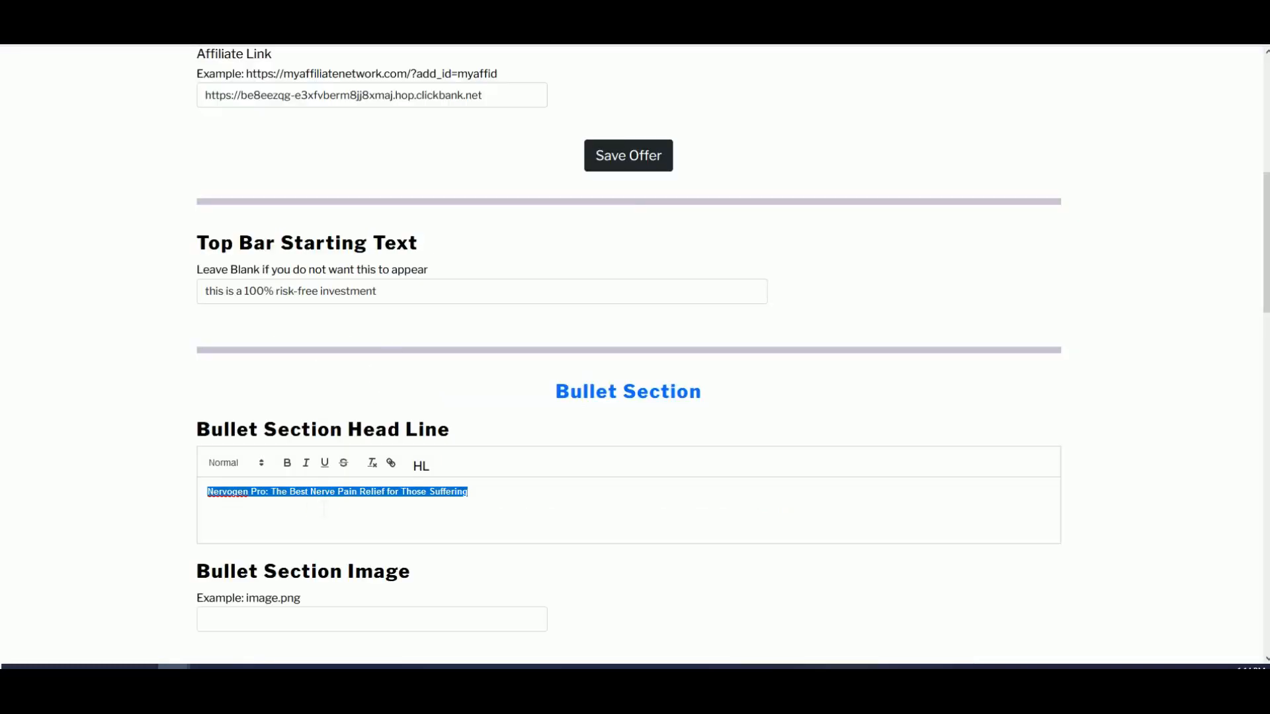
click(250, 463)
click(254, 490)
click(358, 516)
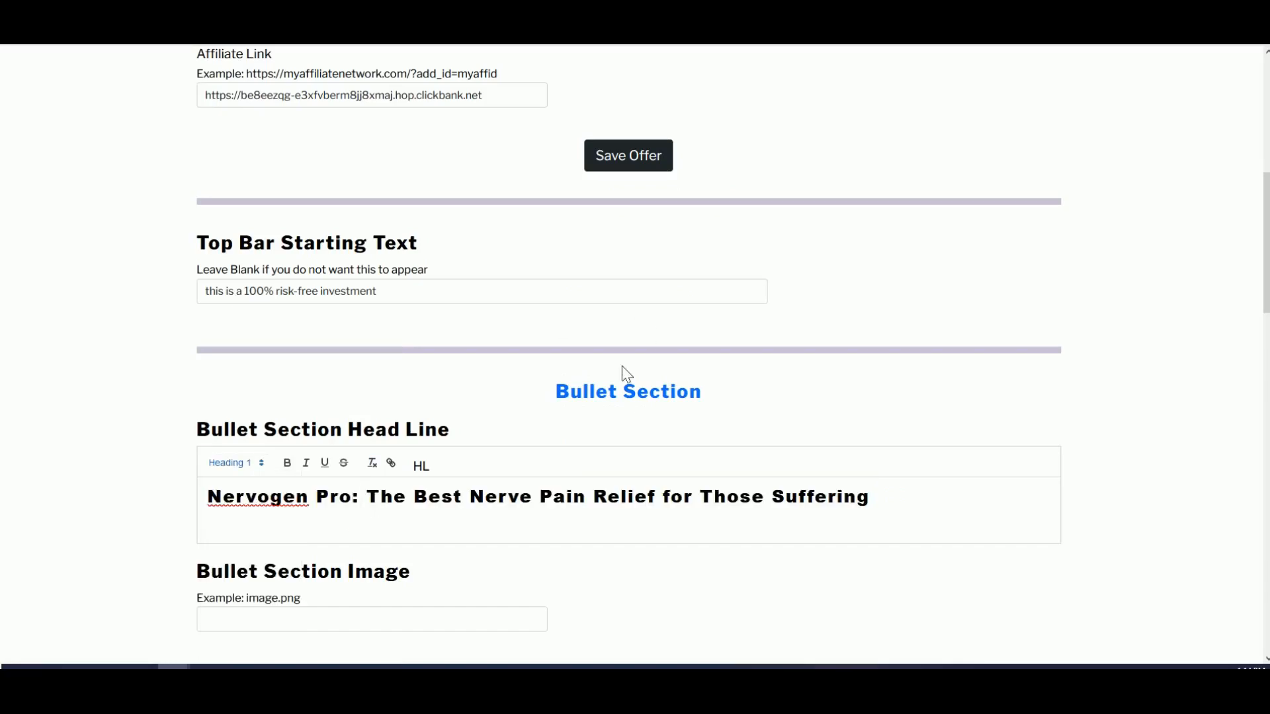
Sample the dark red of the single Nervogen bottle's label on the sales page and copy its hex code
scroll(622, 368, up, 4)
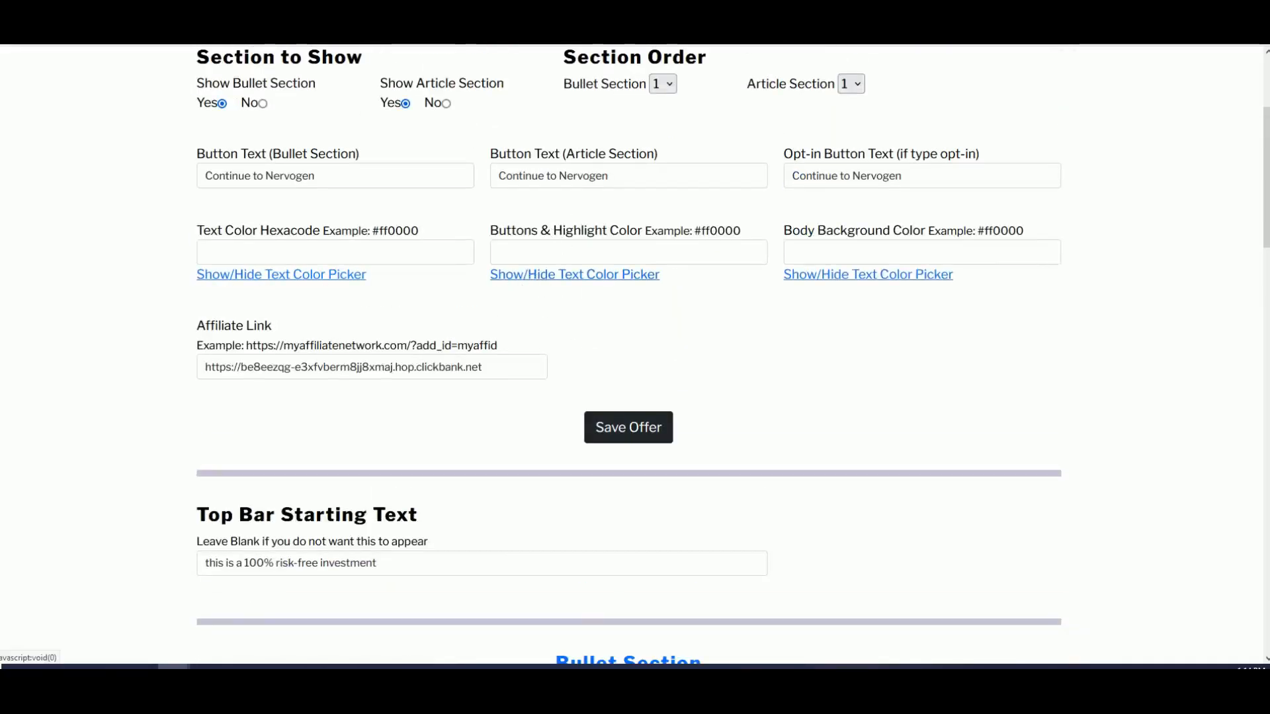
click(527, 275)
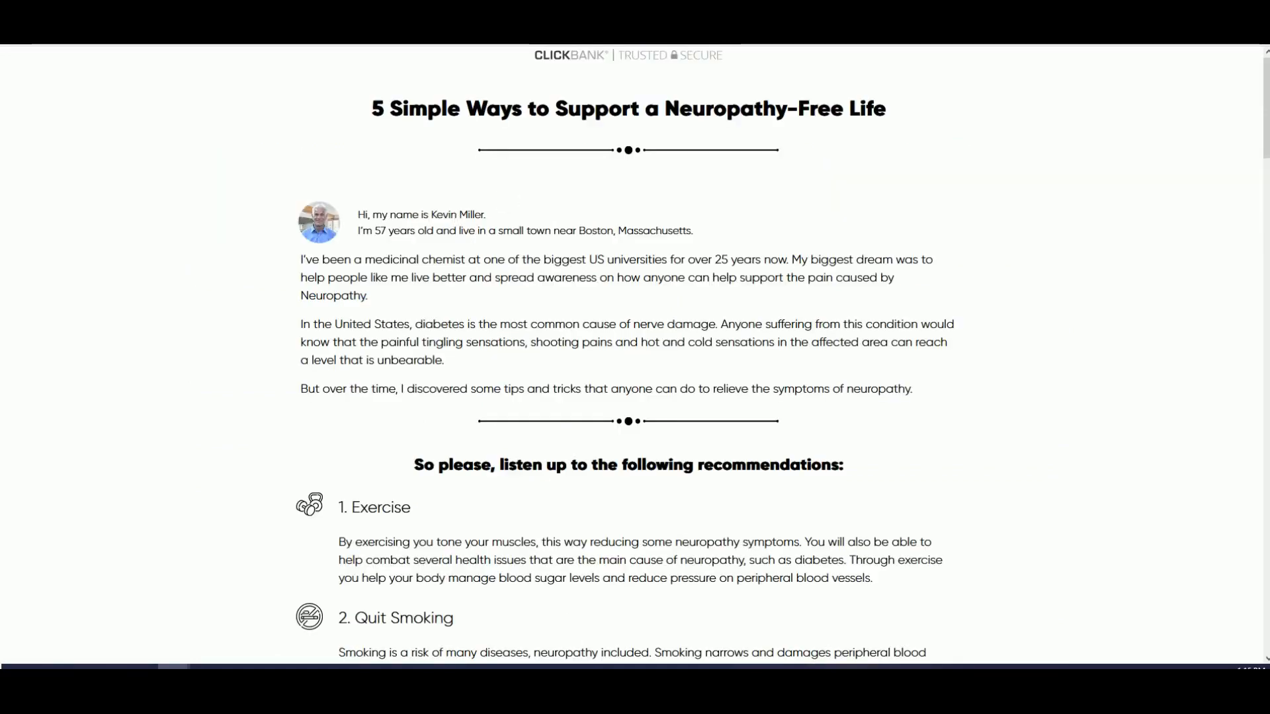
scroll(1252, 158, down, 6)
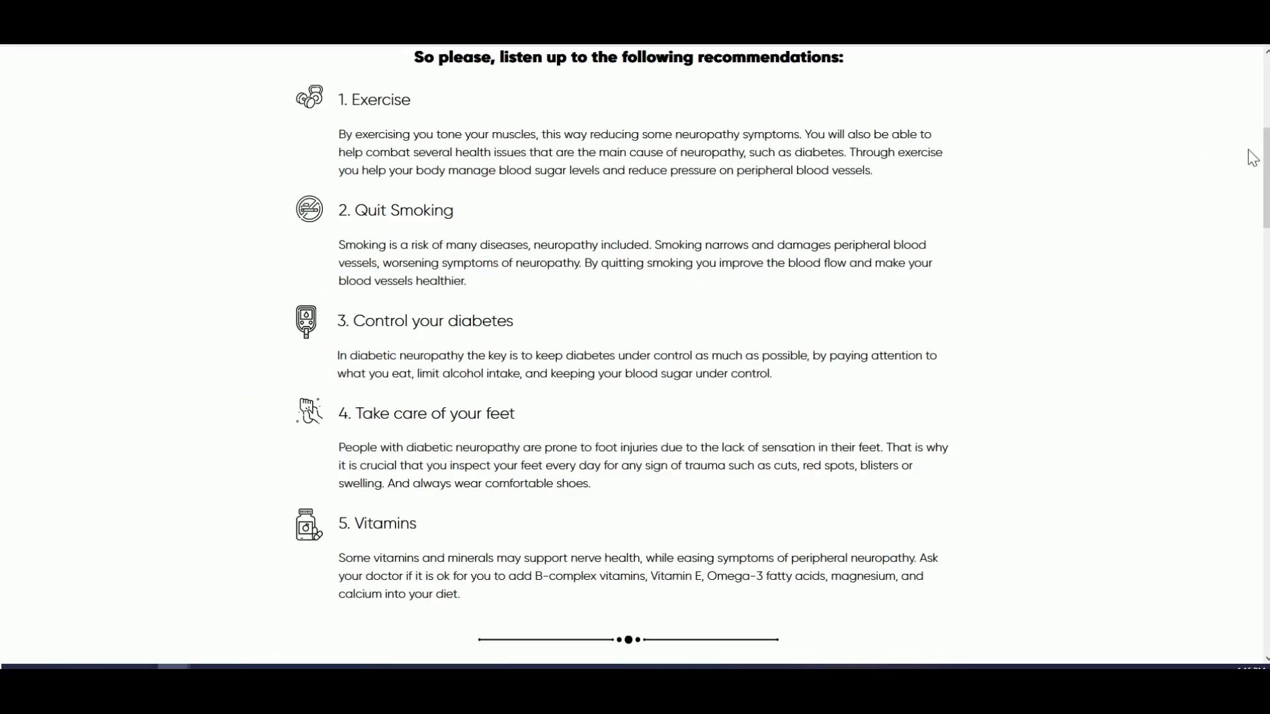
drag(1262, 159, 1225, 498)
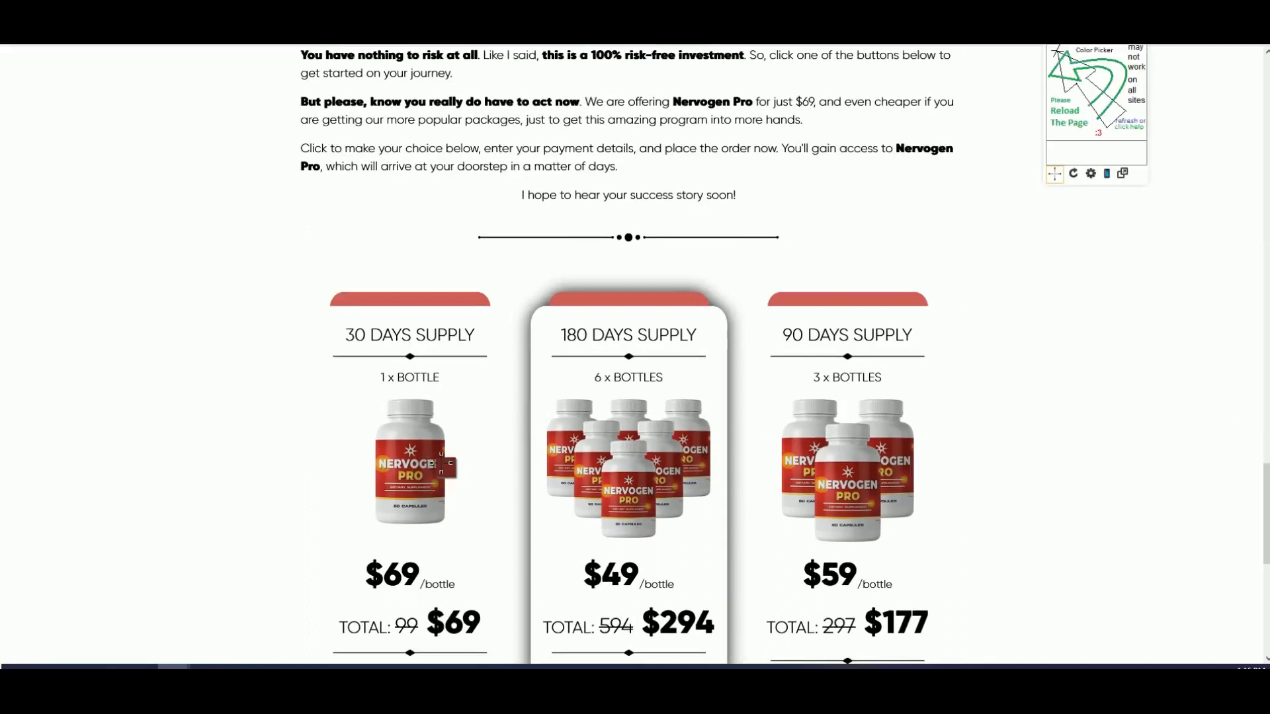
click(440, 461)
right_click(456, 480)
click(473, 315)
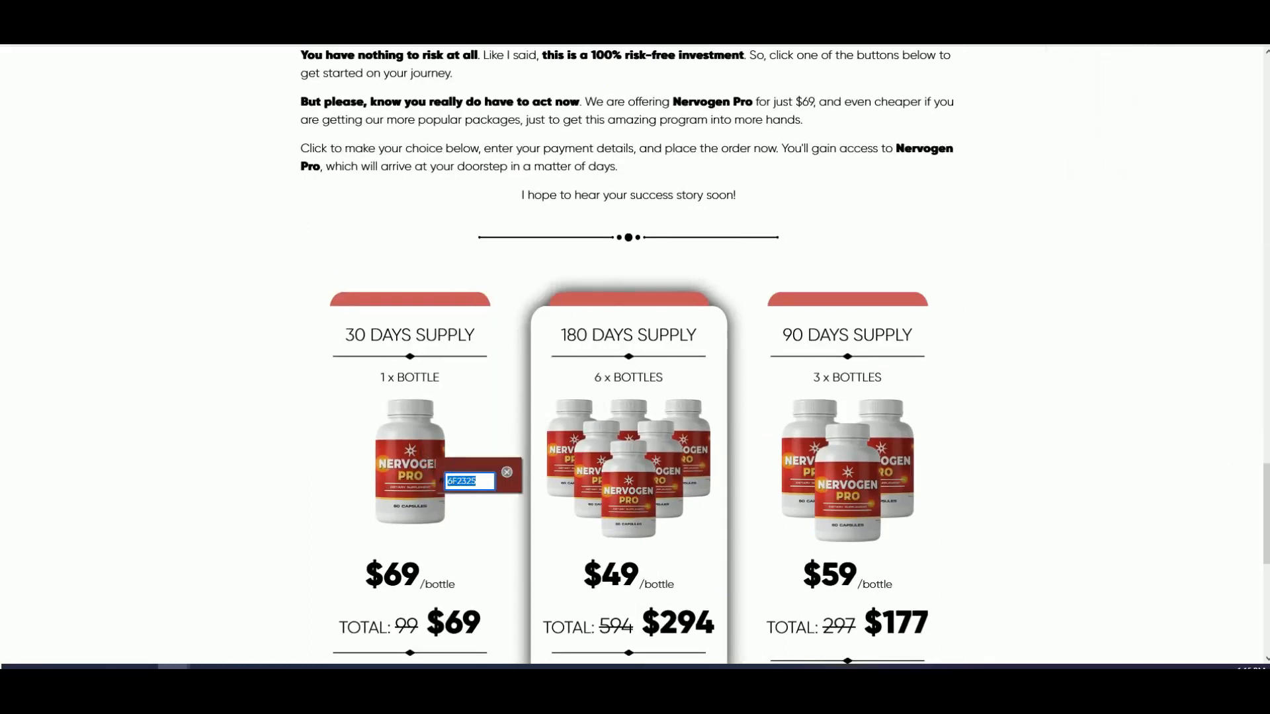
Set the landing page's Buttons & Highlight Color to the copied label red and hide its colour picker
key(alt+Tab)
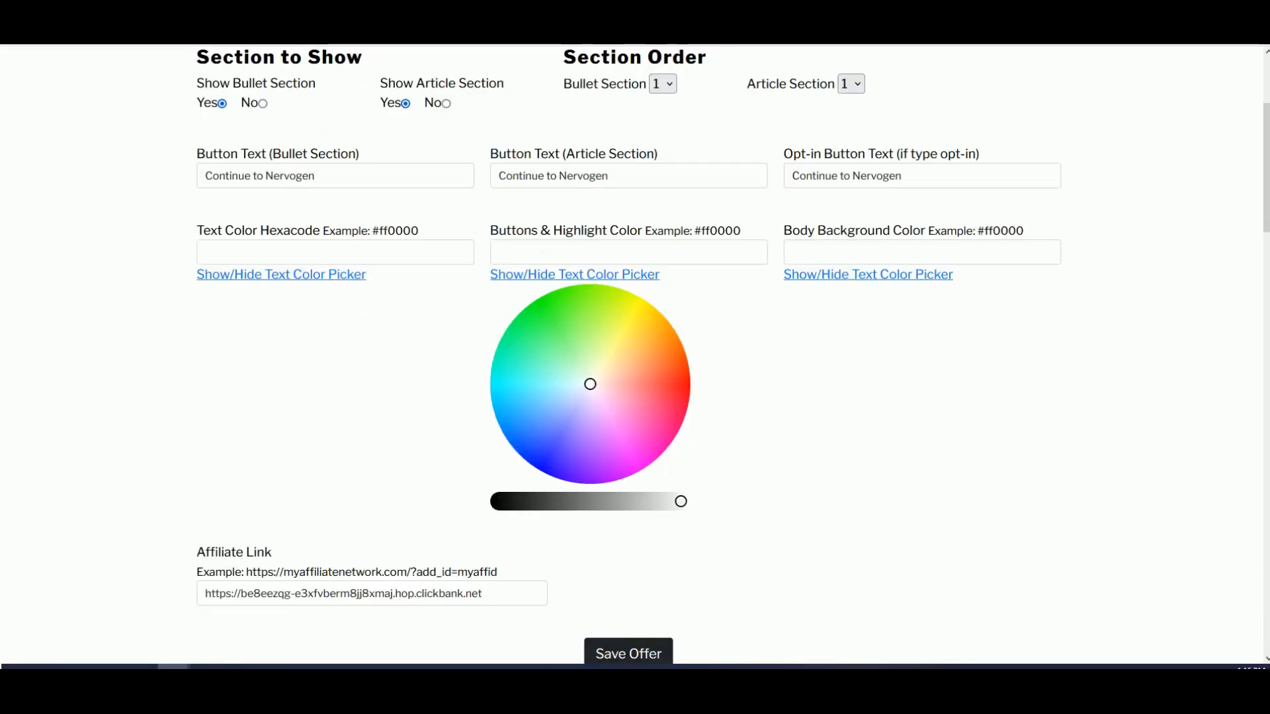
click(537, 253)
mouse_move(502, 399)
mouse_down()
mouse_move(573, 410)
mouse_move(523, 413)
mouse_up()
drag(504, 252, 541, 252)
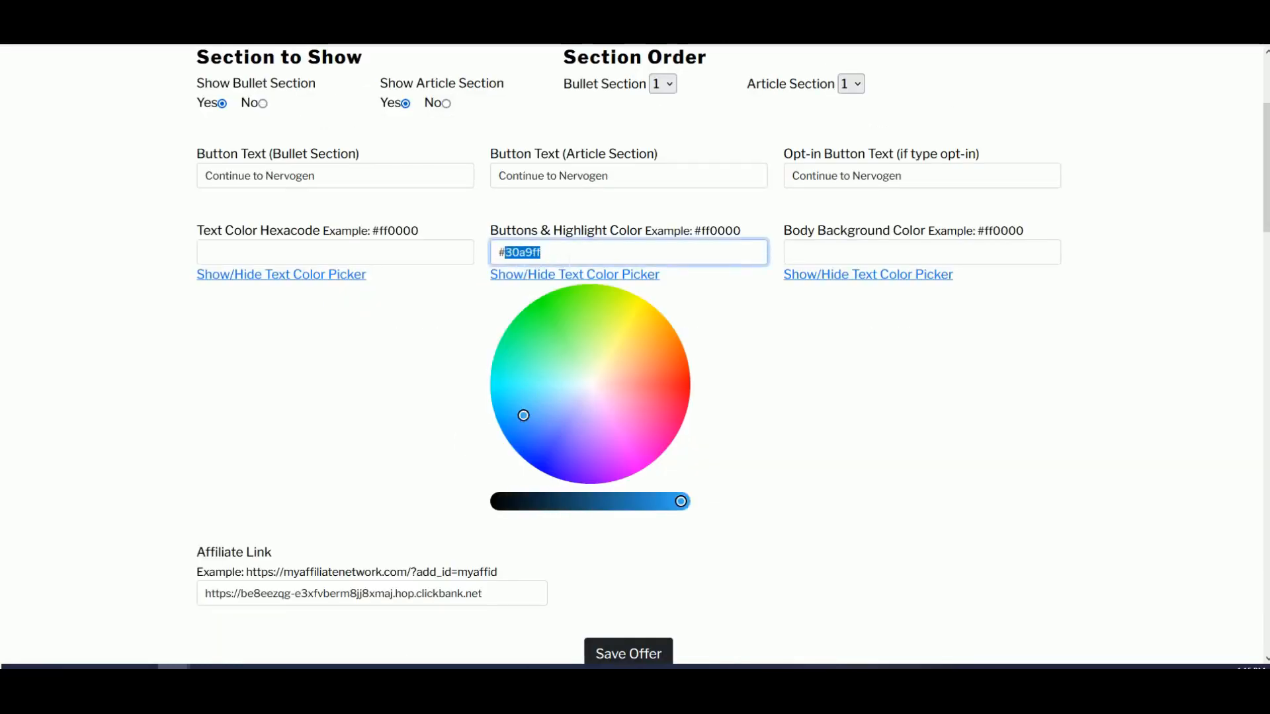
key(ctrl+v)
click(604, 286)
Copy the uploaded image's file name prod_6_bottle.png from the image manager and enter it as the bullet section image
scroll(793, 390, down, 7)
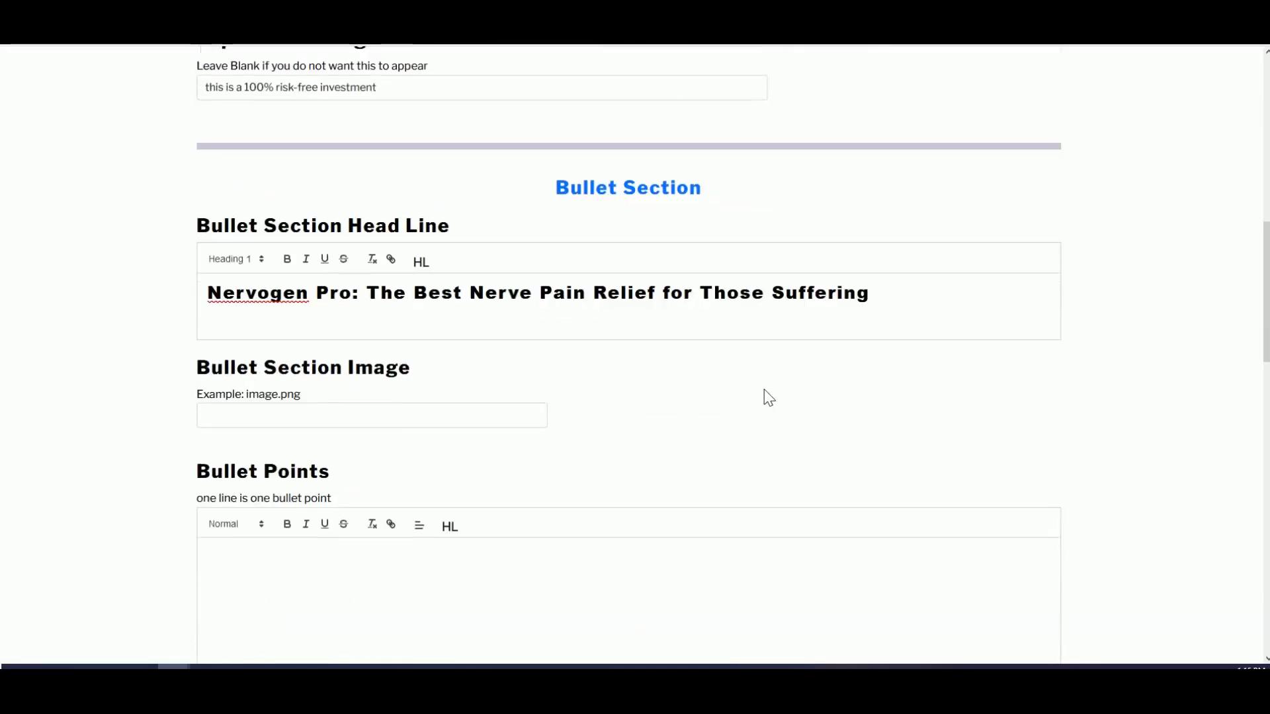
scroll(767, 397, down, 2)
click(271, 280)
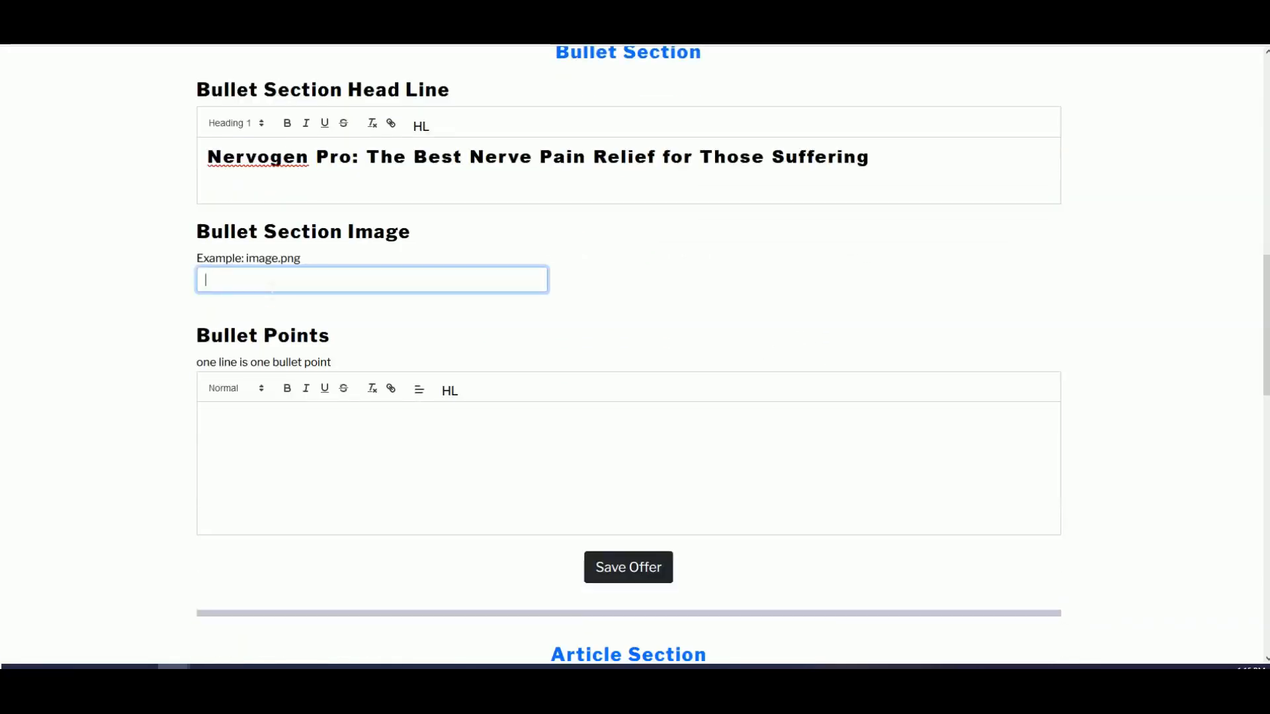
key(ctrl+Tab)
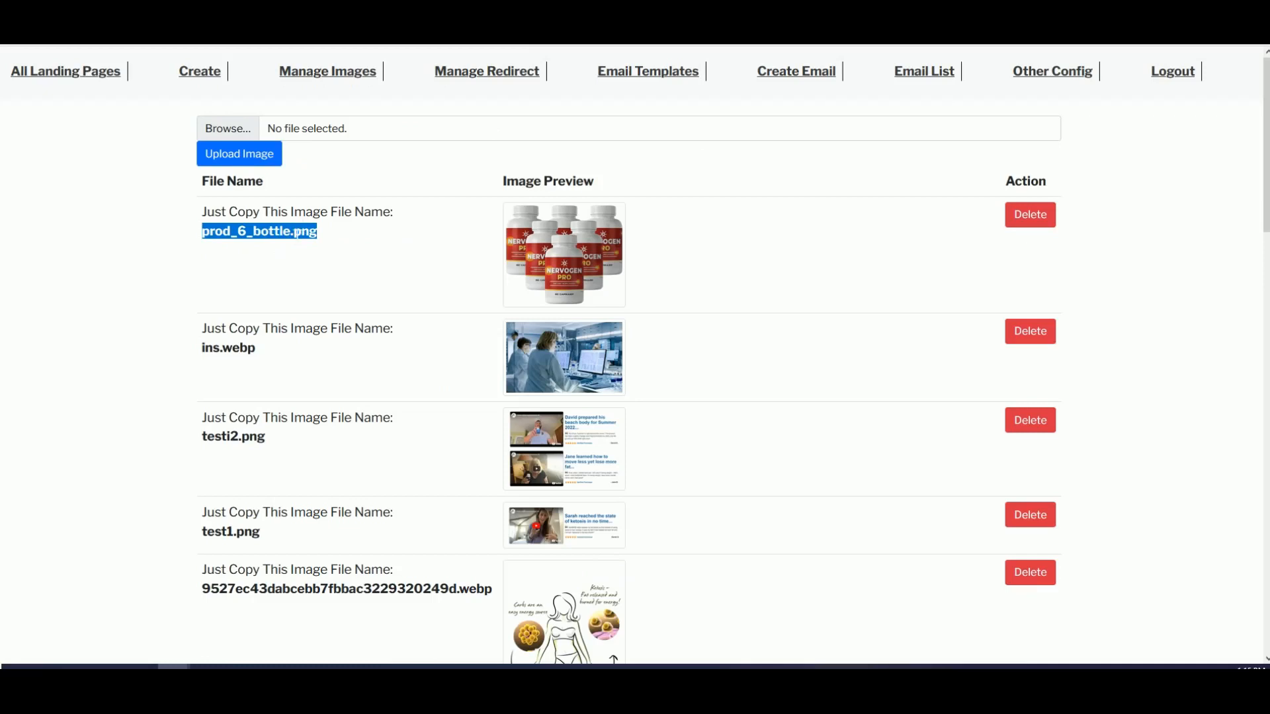
click(296, 233)
double_click(261, 231)
right_click(258, 232)
click(280, 240)
key(ctrl+shift+Tab)
key(ctrl+v)
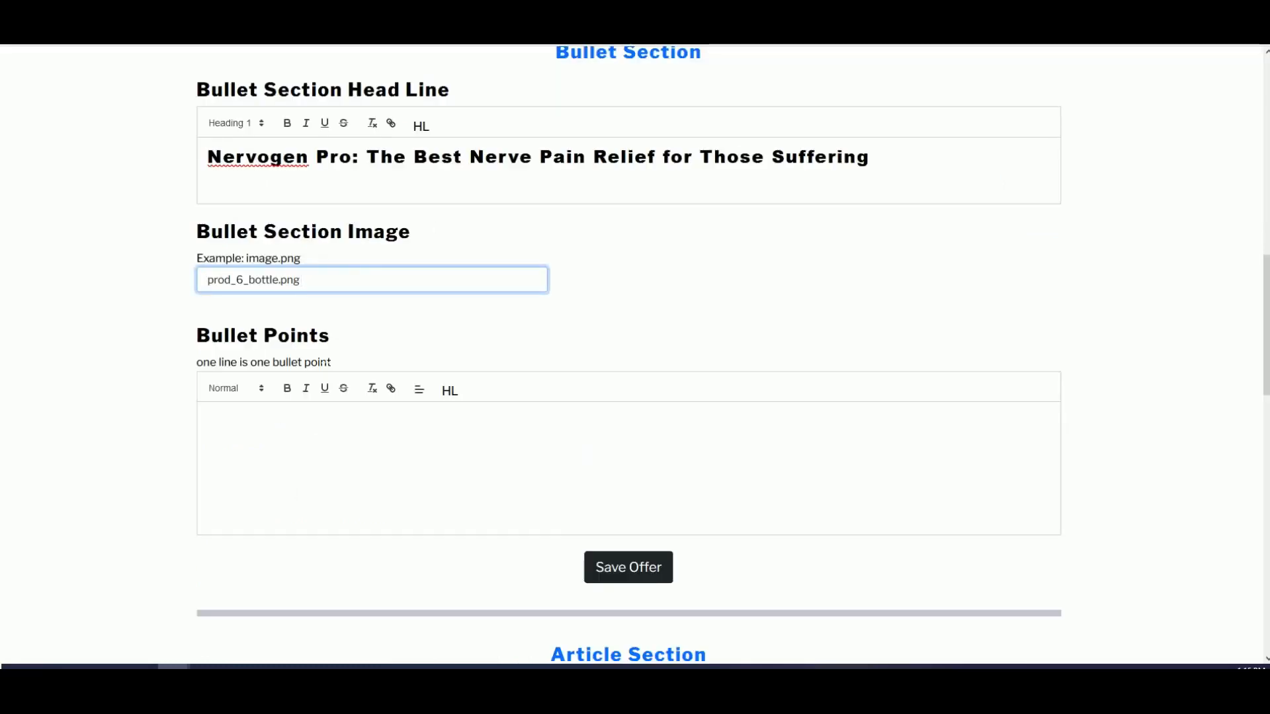
Look through the Nervogen Pro sales page for product benefits that could serve as bullet points
click(283, 488)
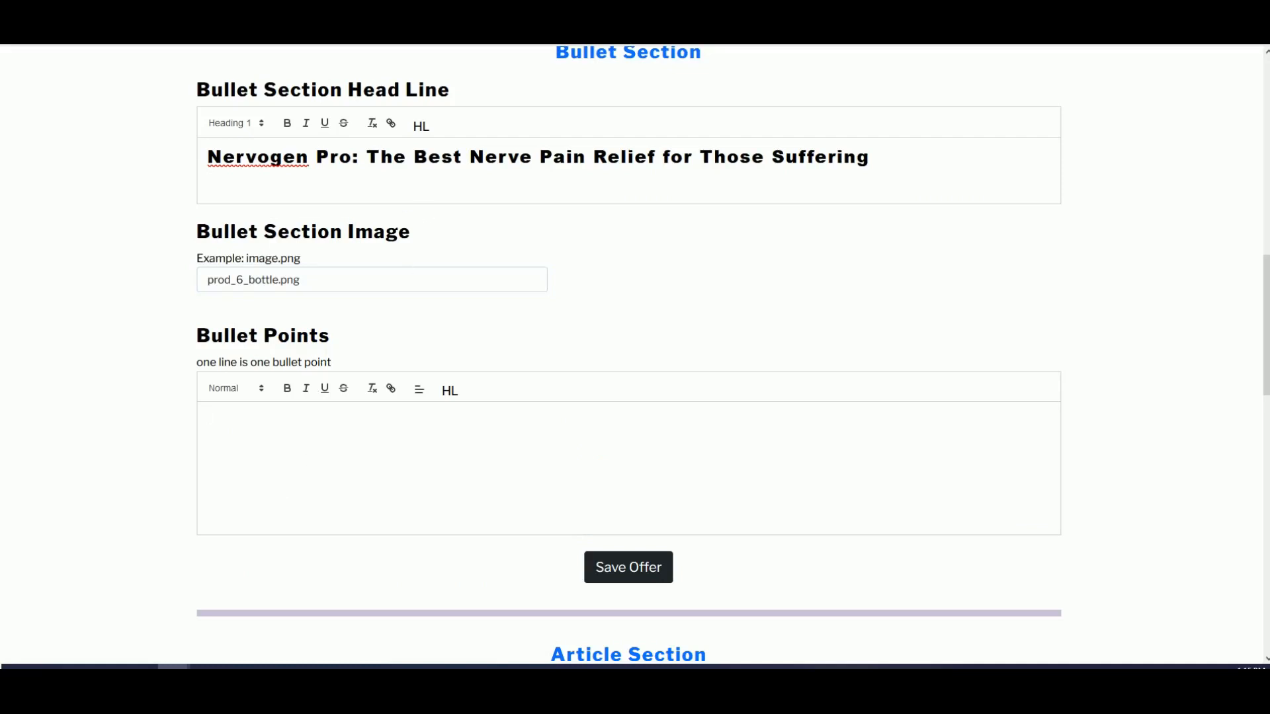
key(ctrl+Tab)
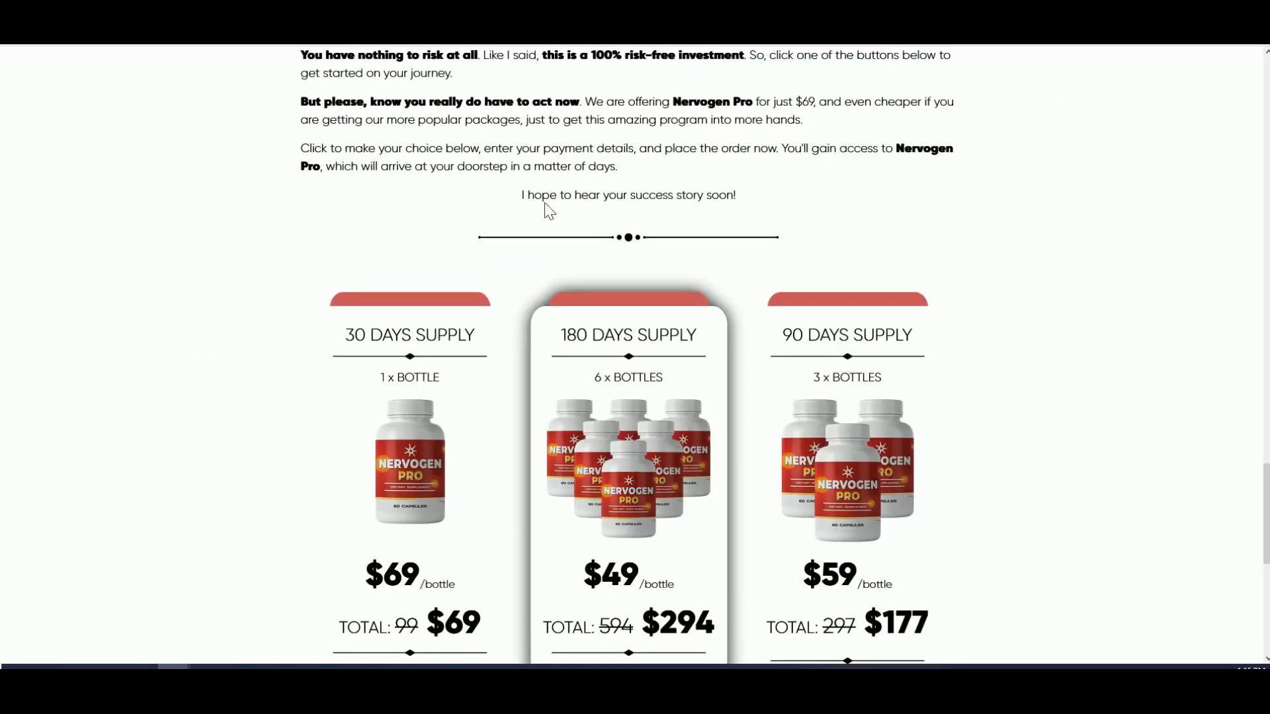
scroll(547, 207, up, 8)
drag(1259, 420, 1243, 98)
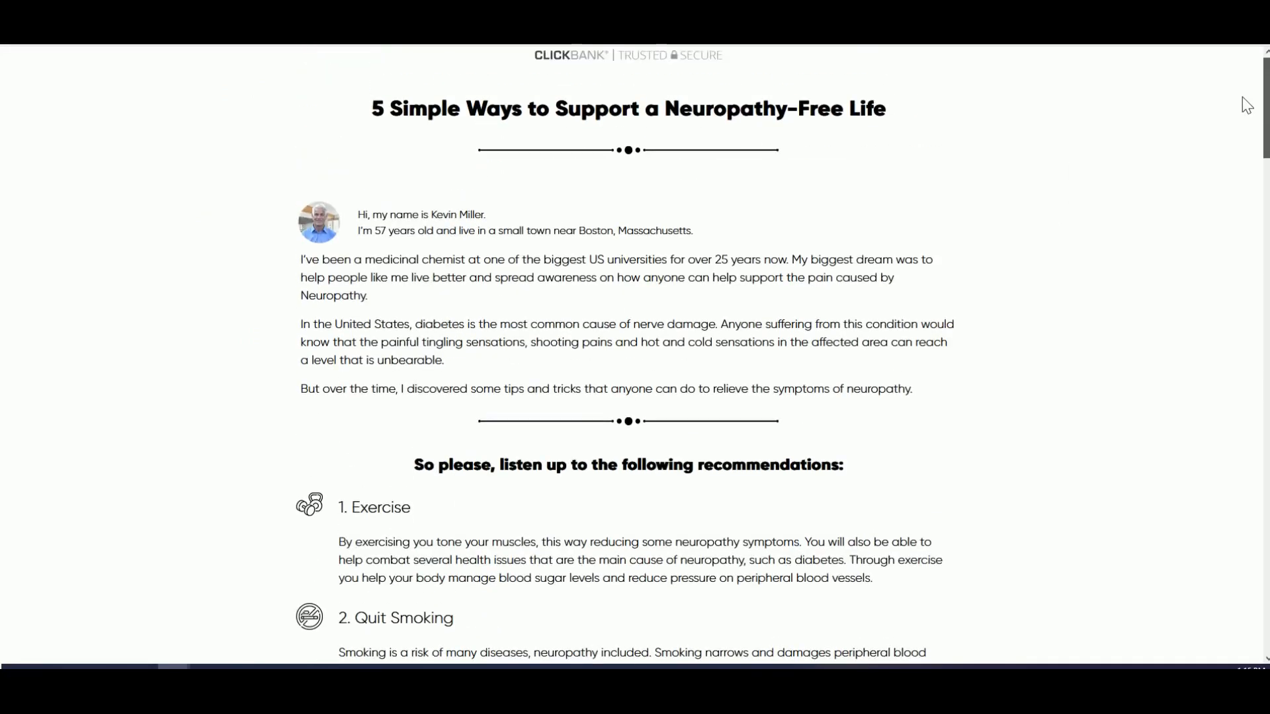
scroll(1239, 201, down, 10)
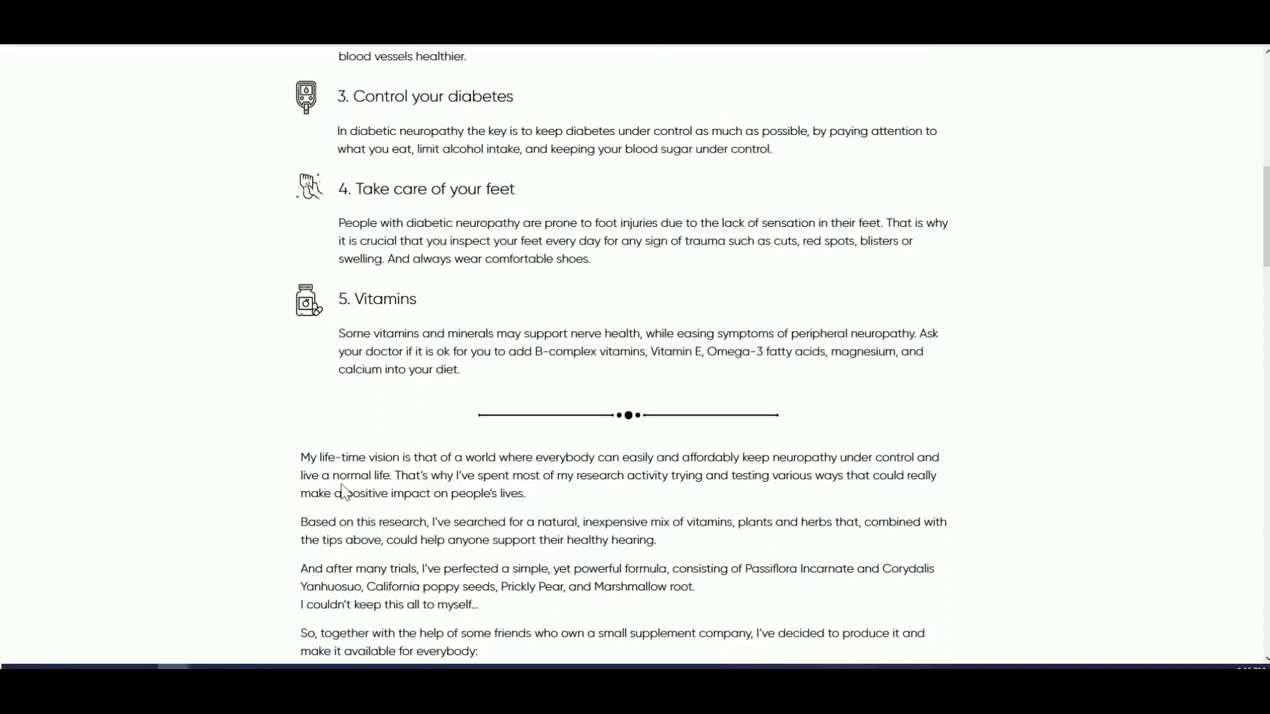
scroll(343, 492, down, 10)
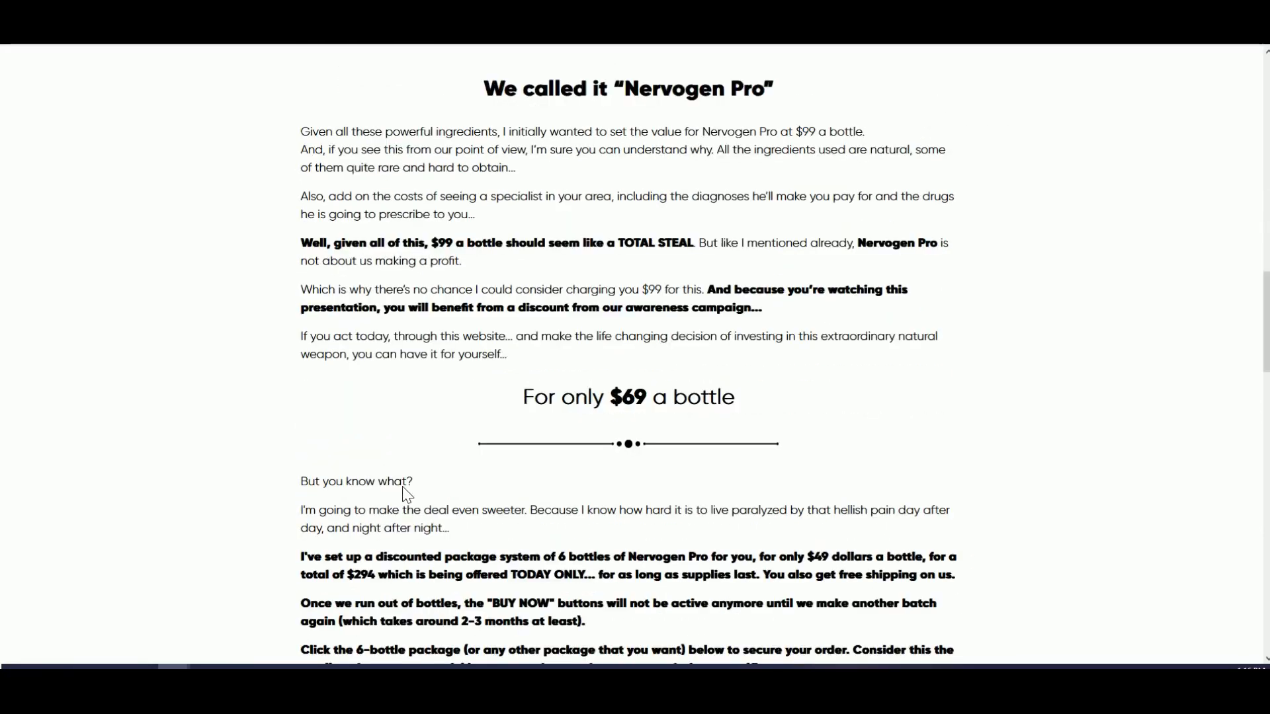
triple_click(325, 439)
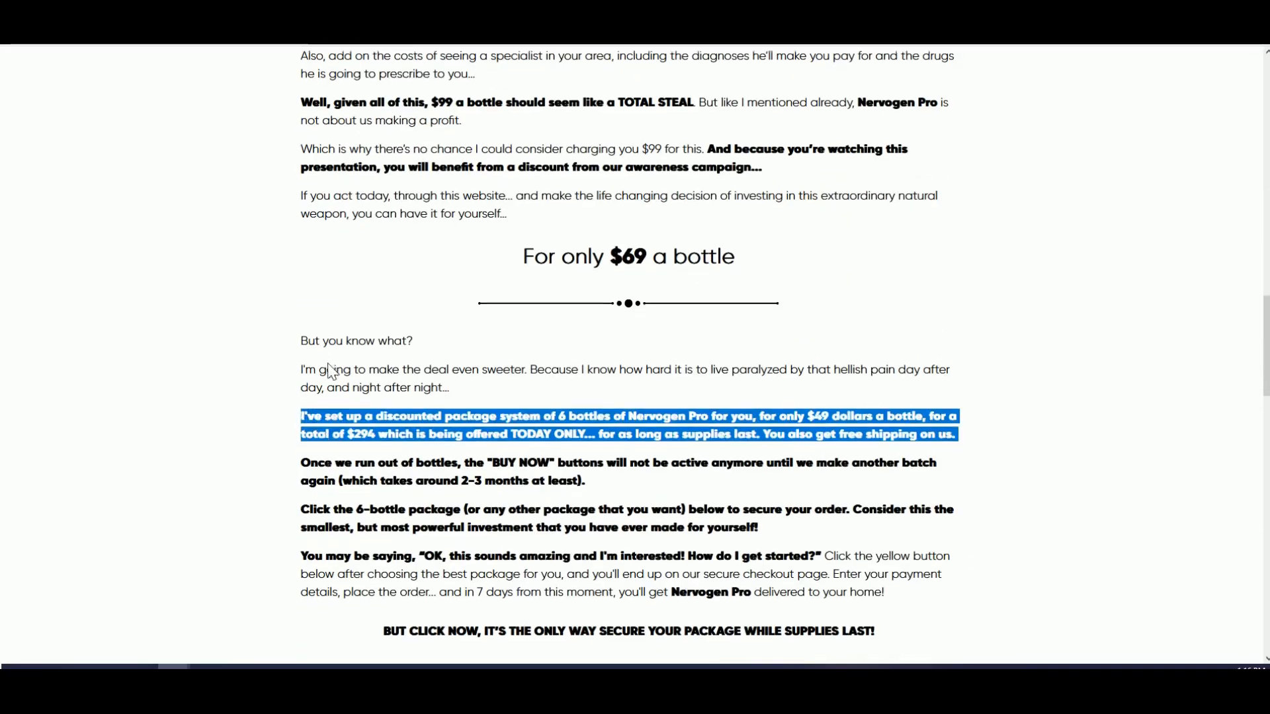
scroll(327, 370, down, 5)
scroll(328, 371, down, 6)
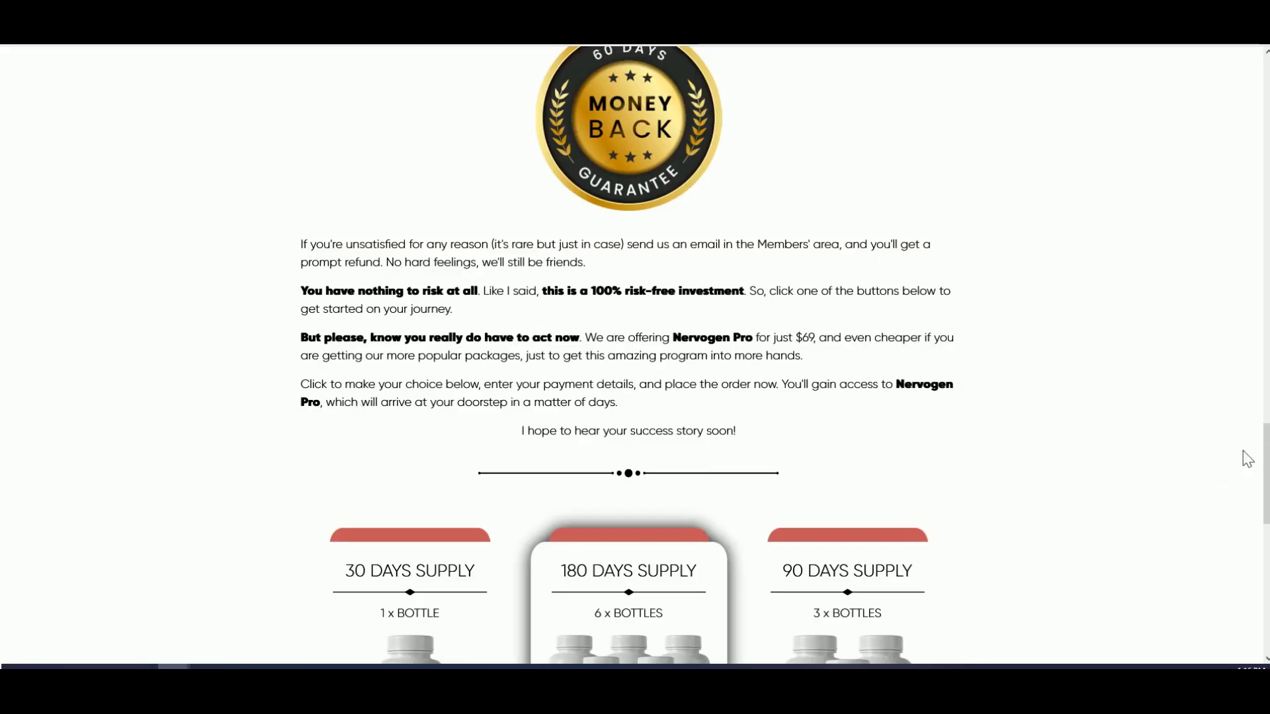
drag(1268, 480, 1235, 59)
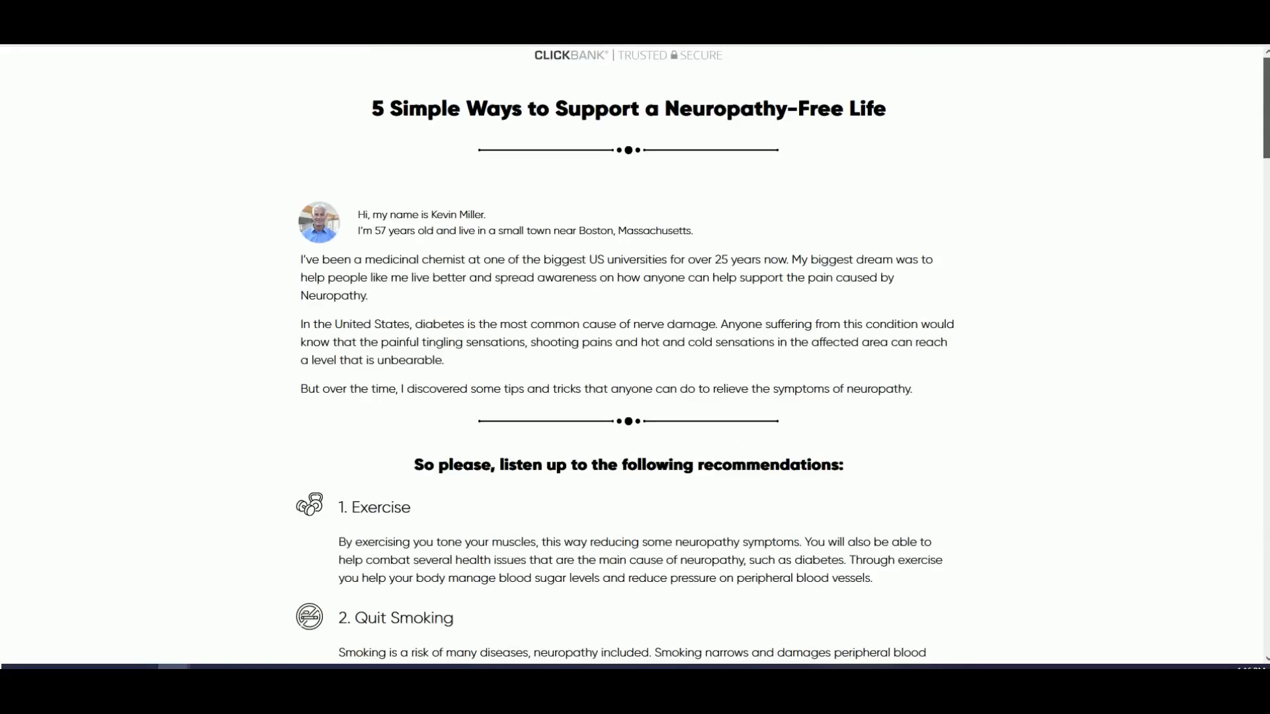
scroll(1247, 108, down, 4)
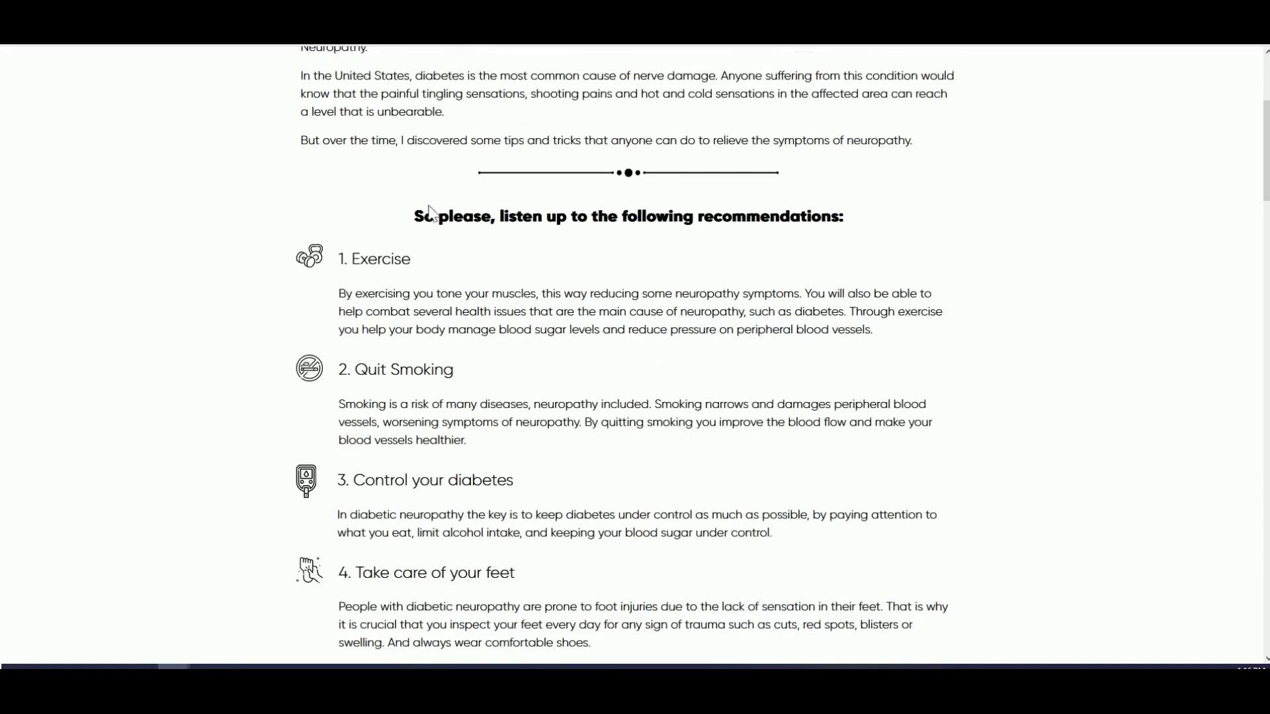
scroll(457, 339, down, 10)
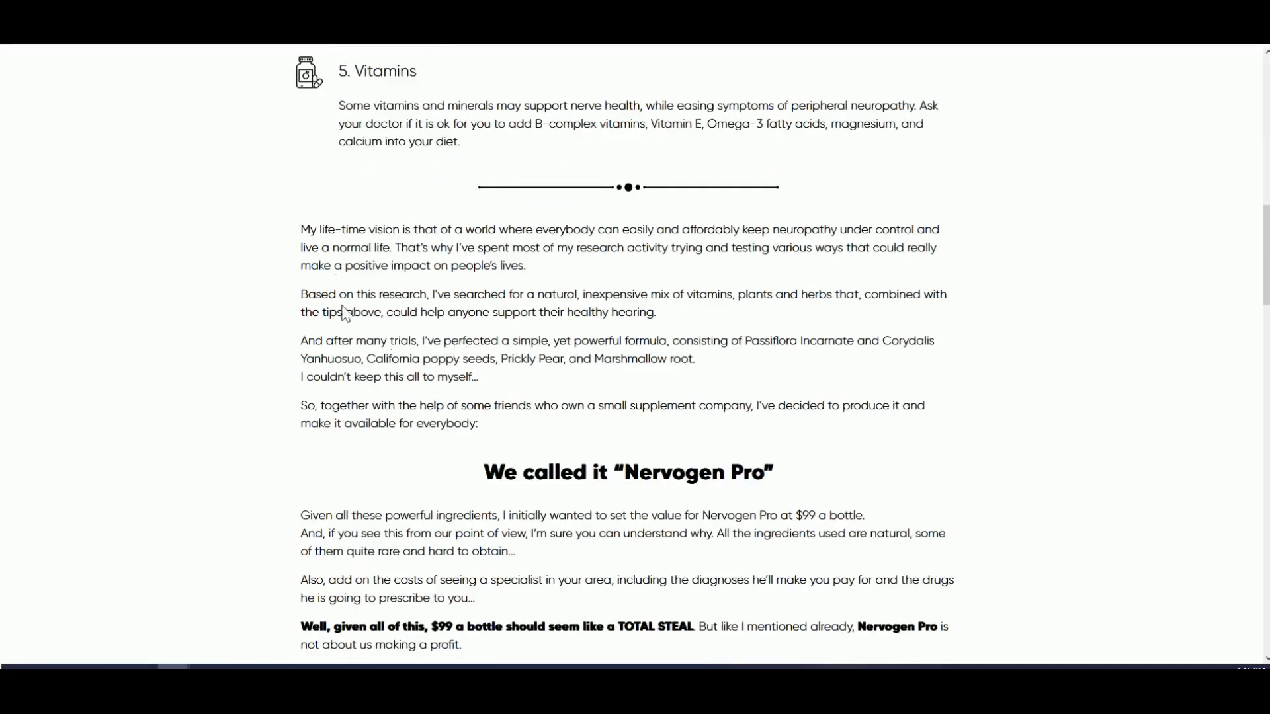
drag(301, 229, 371, 250)
triple_click(442, 252)
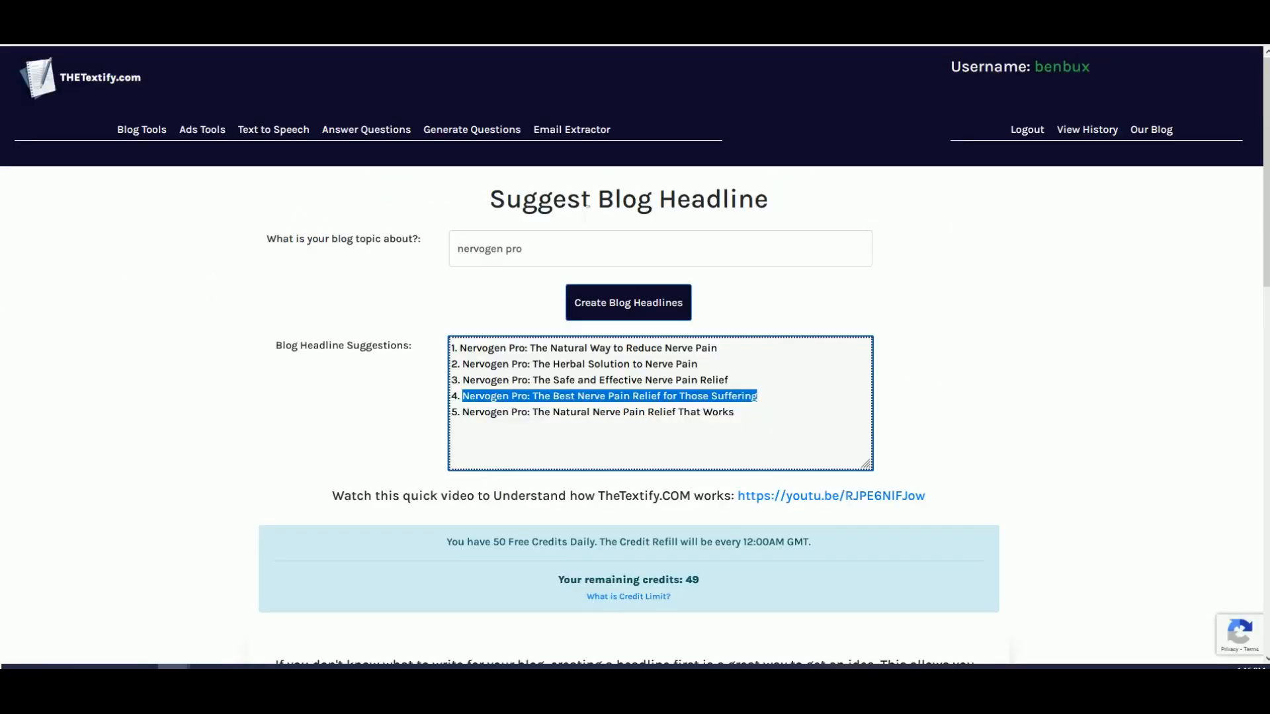
Switch to TheTextify and copy the product name "Nervogen Pro" from the first blog headline suggestion
click(281, 240)
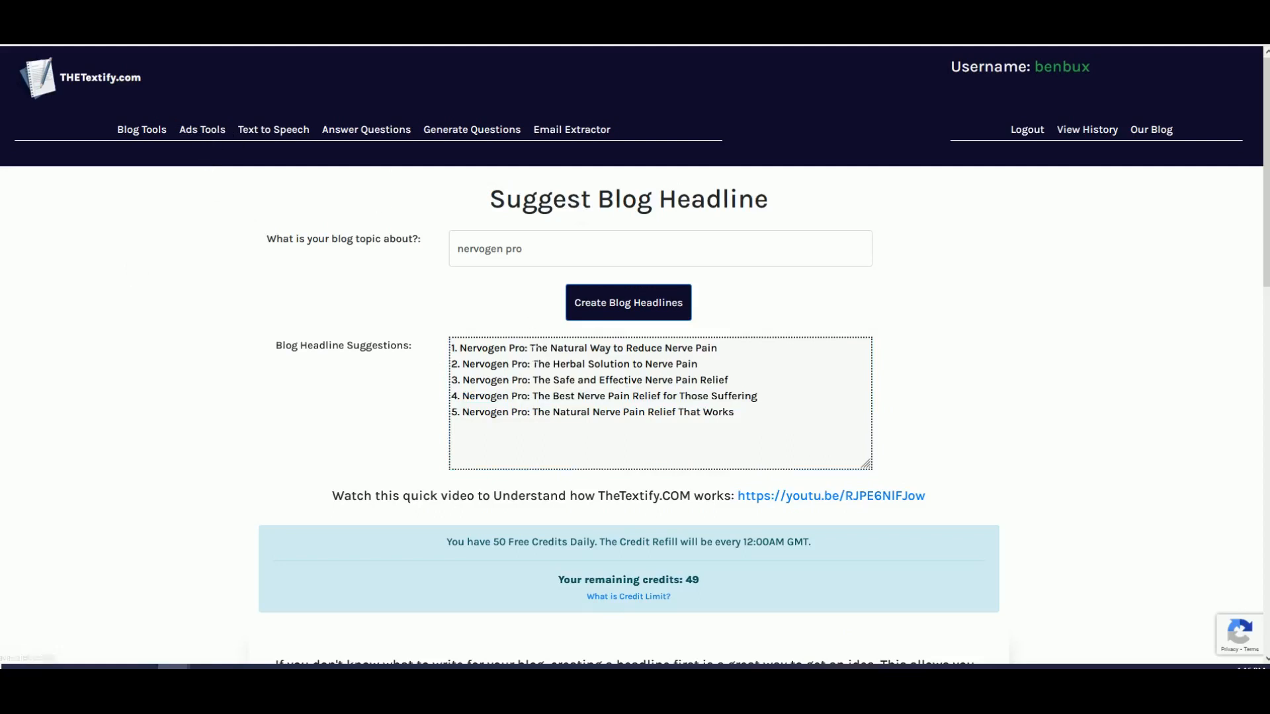
drag(526, 349, 468, 351)
right_click(472, 358)
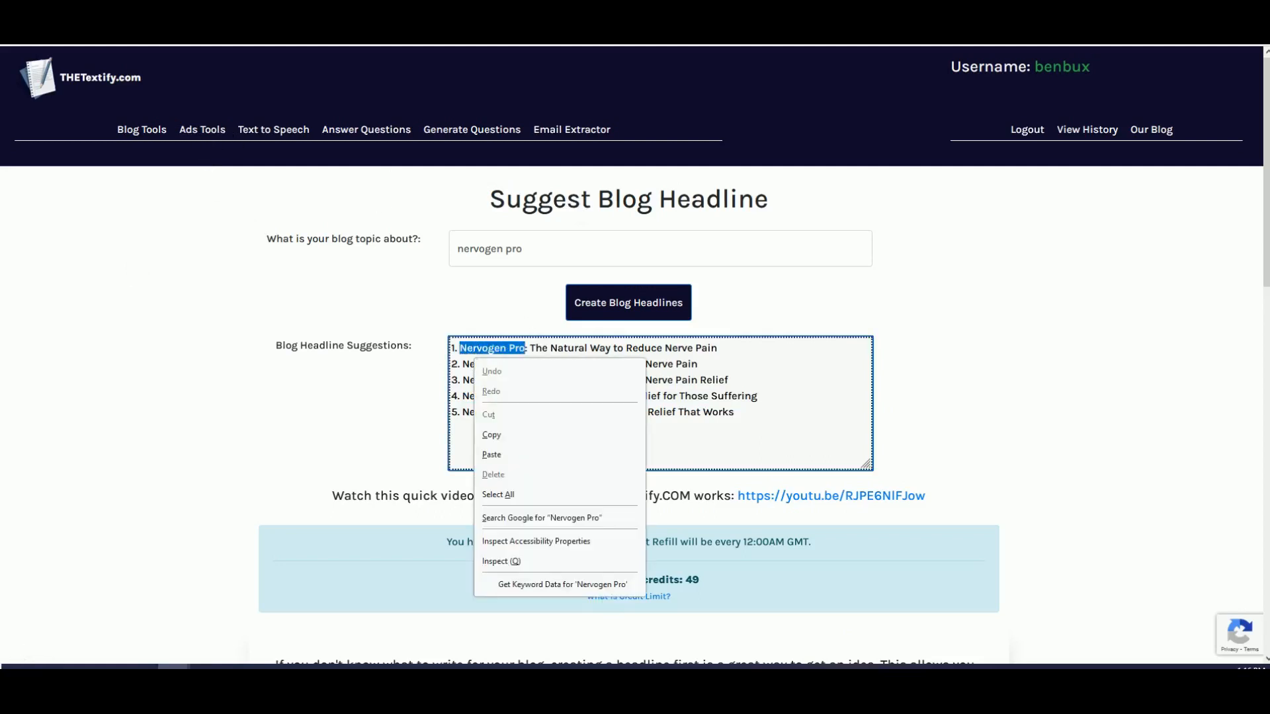
click(490, 433)
click(297, 343)
Generate a blog paragraph with Compose Blog Paragraph, using the outline "Nervogen Pro"
mouse_move(165, 135)
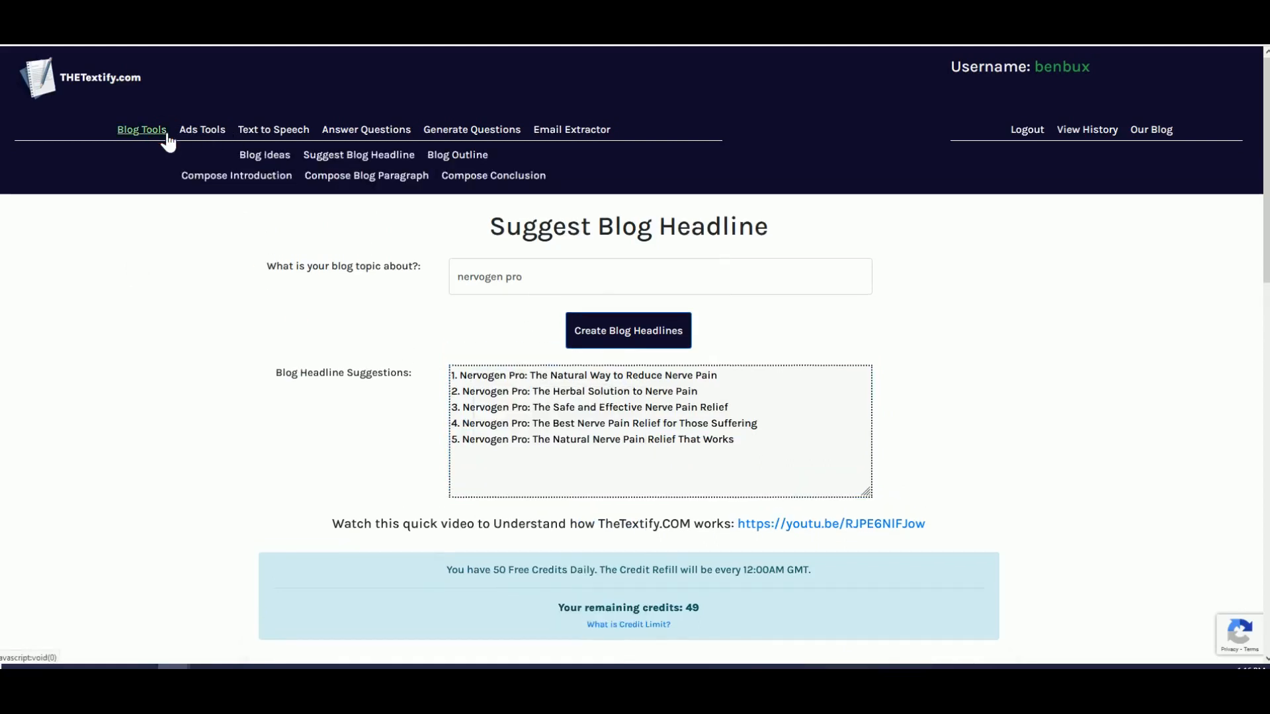
click(345, 187)
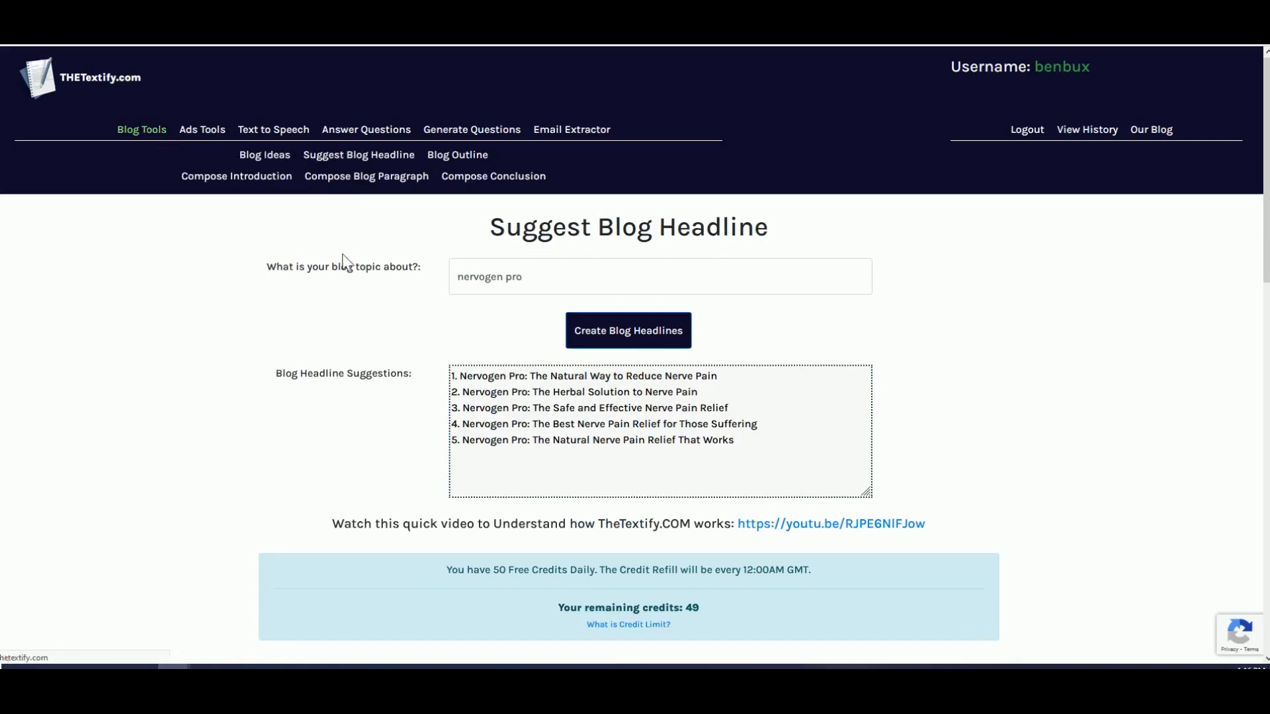
click(514, 258)
key(ctrl+v)
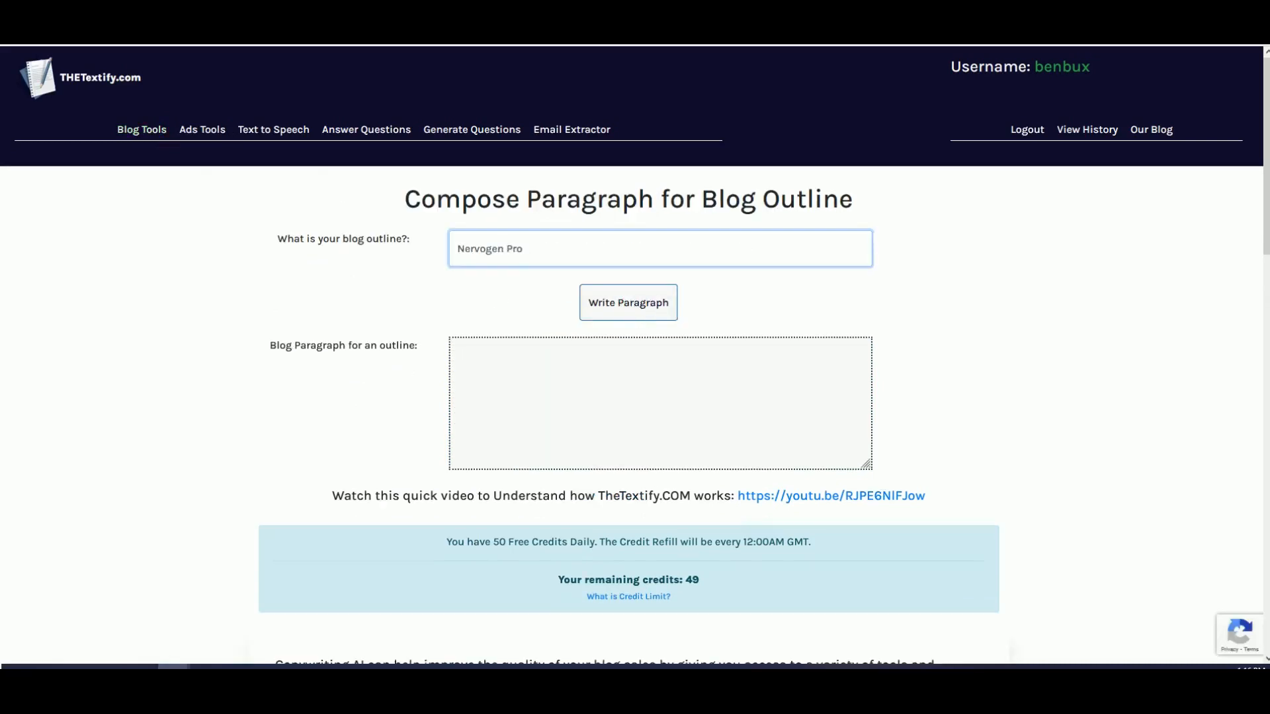
click(629, 302)
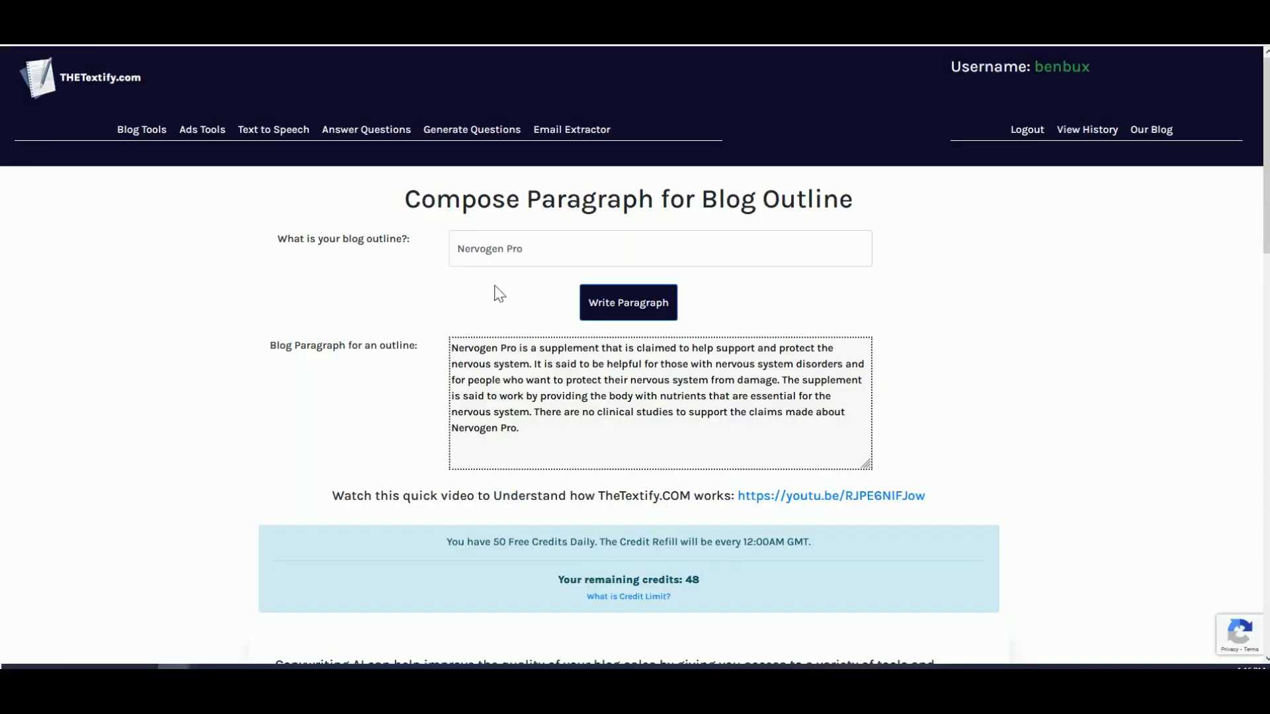
Copy the whole generated paragraph into the landing page's Bullet Points text in ThePagePro
drag(575, 381, 660, 396)
click(581, 373)
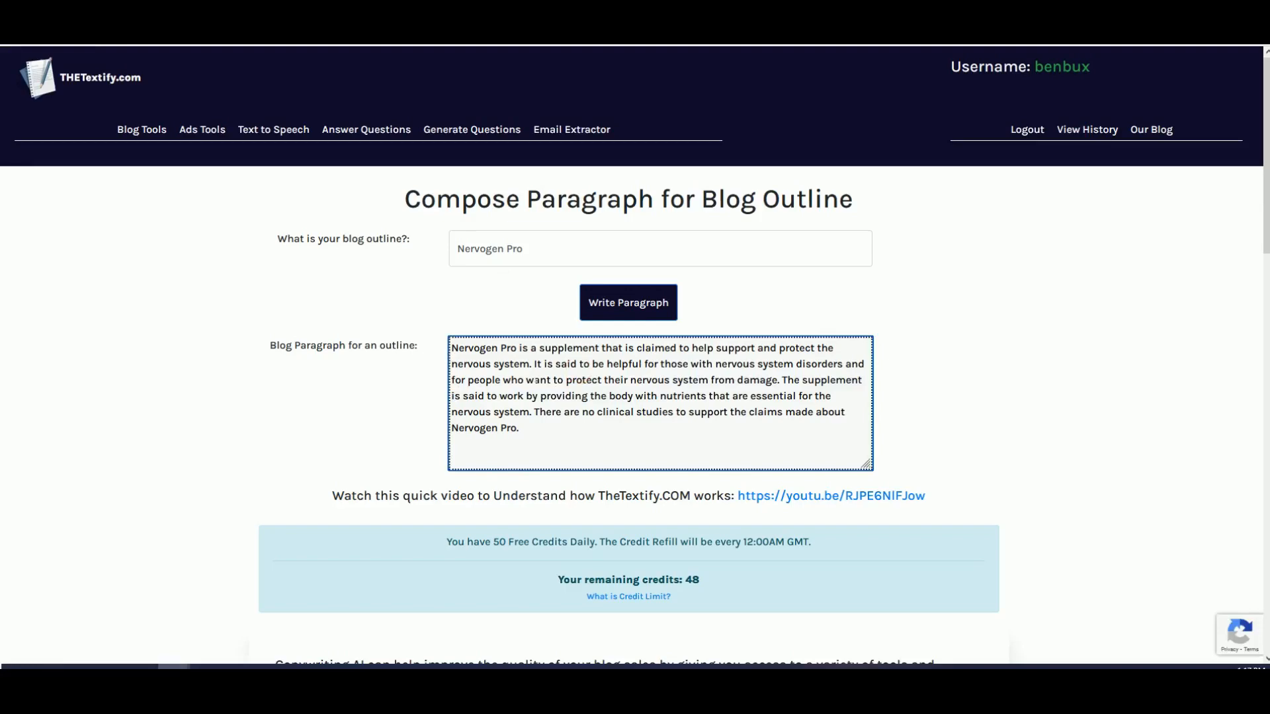
drag(532, 364, 452, 348)
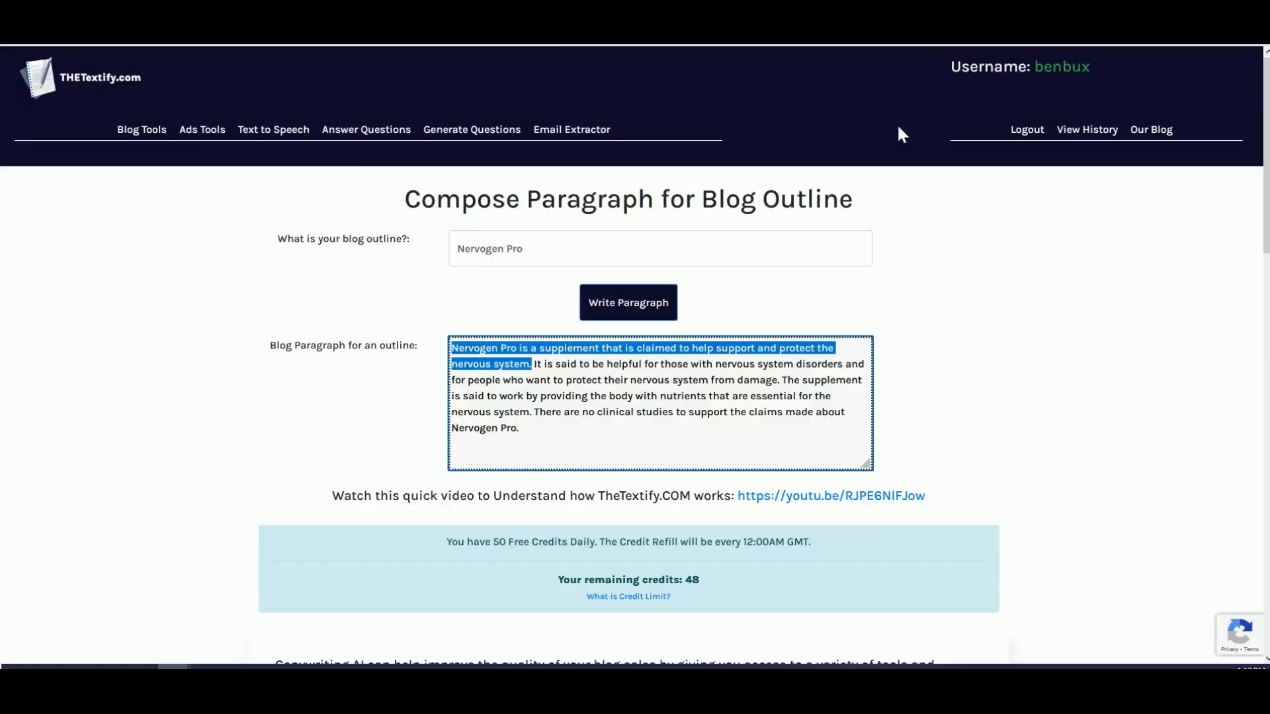
drag(538, 442, 419, 344)
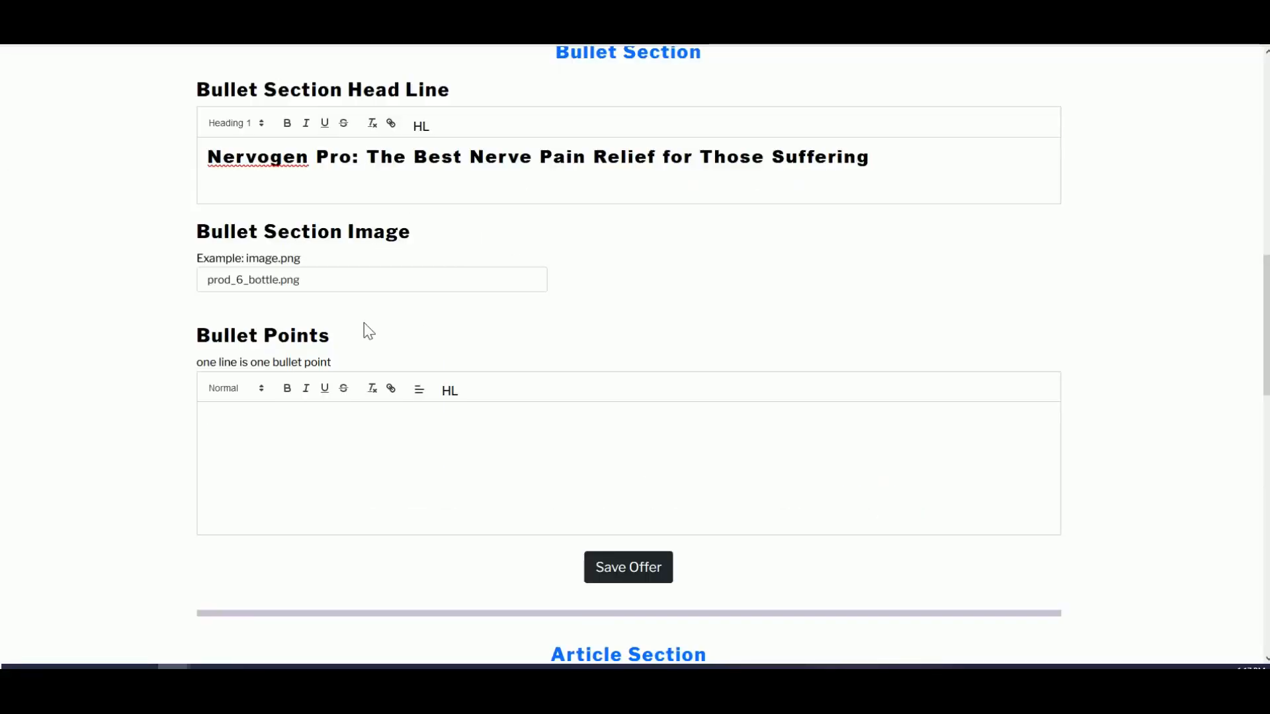
key(ctrl+v)
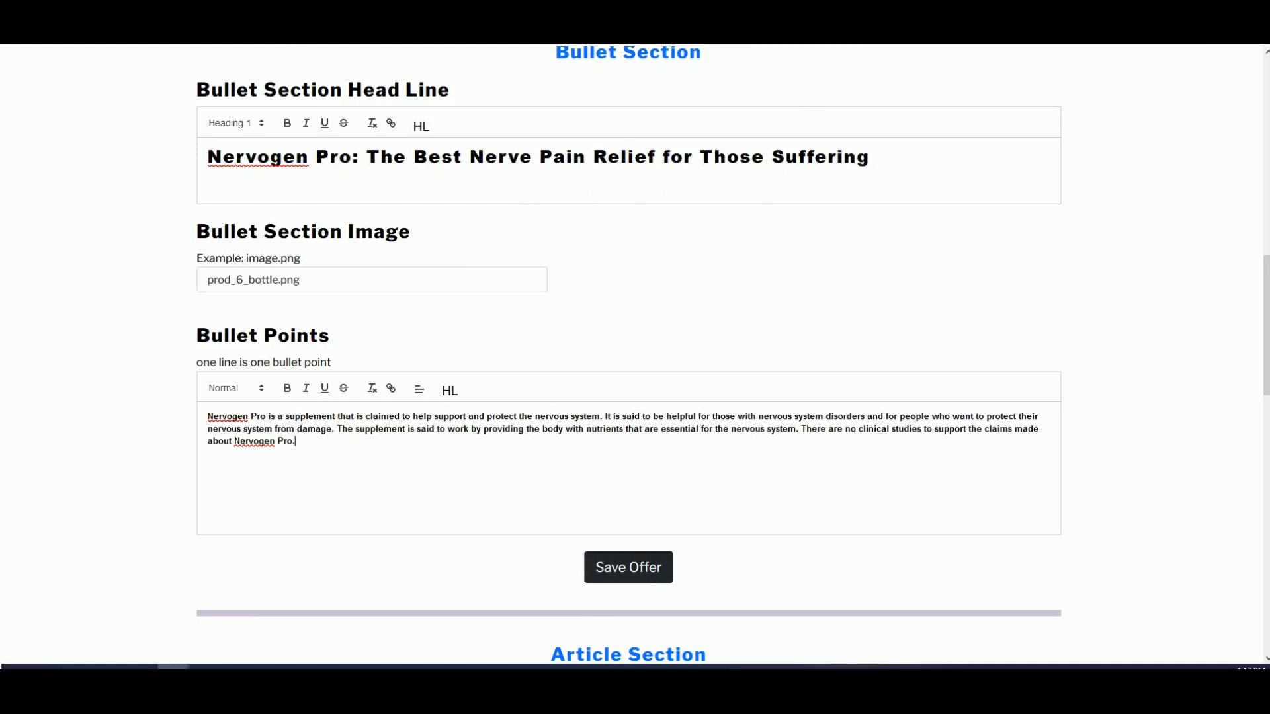
Split the Bullet Points paragraph into four lines, one sentence per line, and save the offer
click(109, 14)
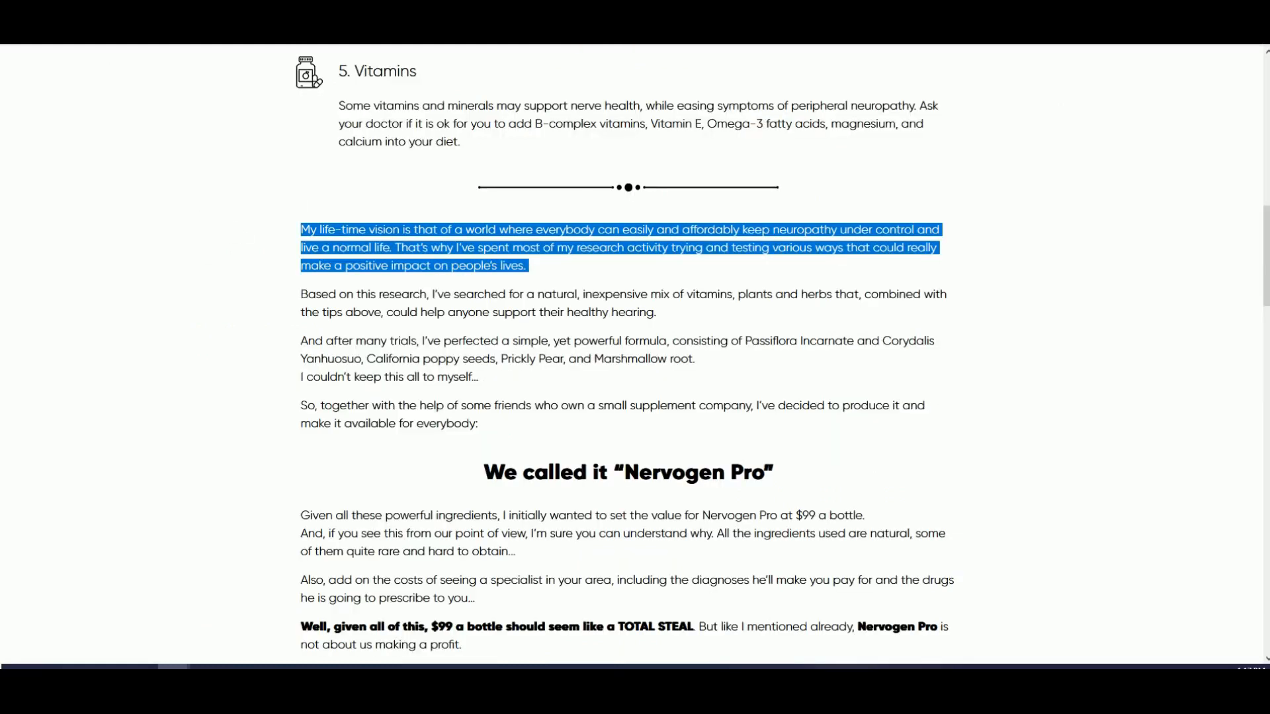
key(ctrl+Tab)
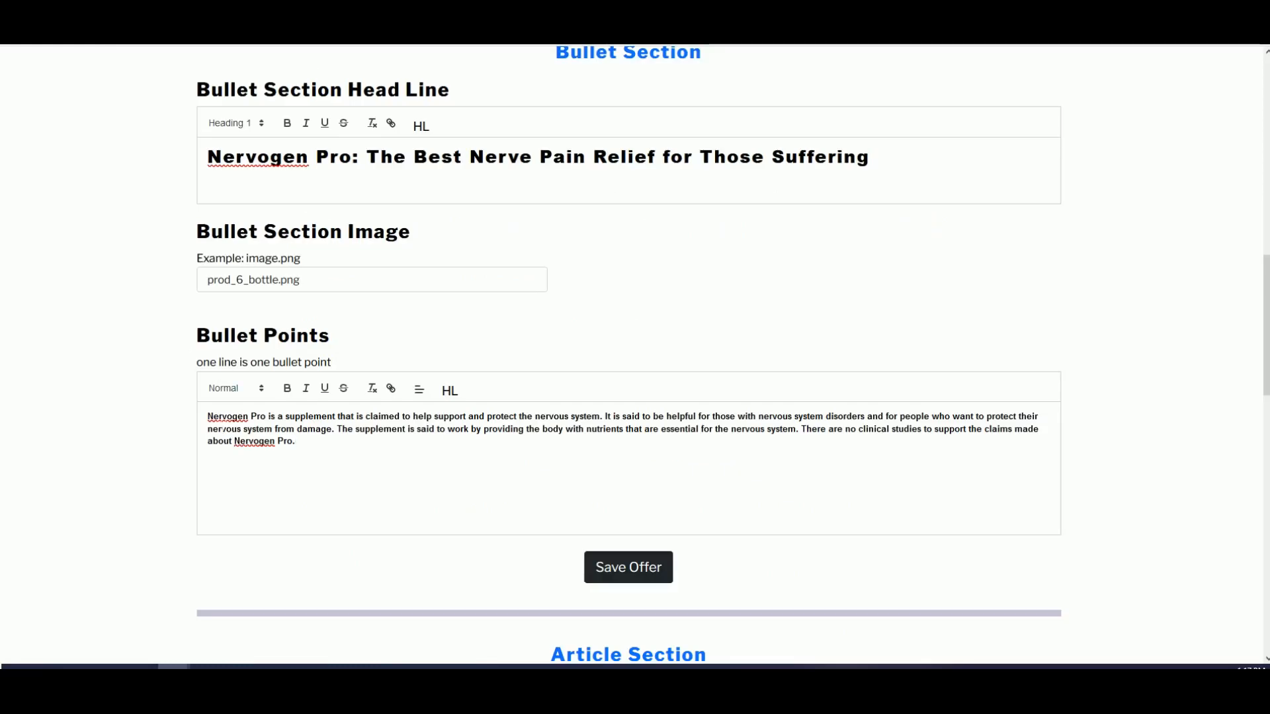
drag(207, 417, 629, 419)
click(680, 423)
key(Return)
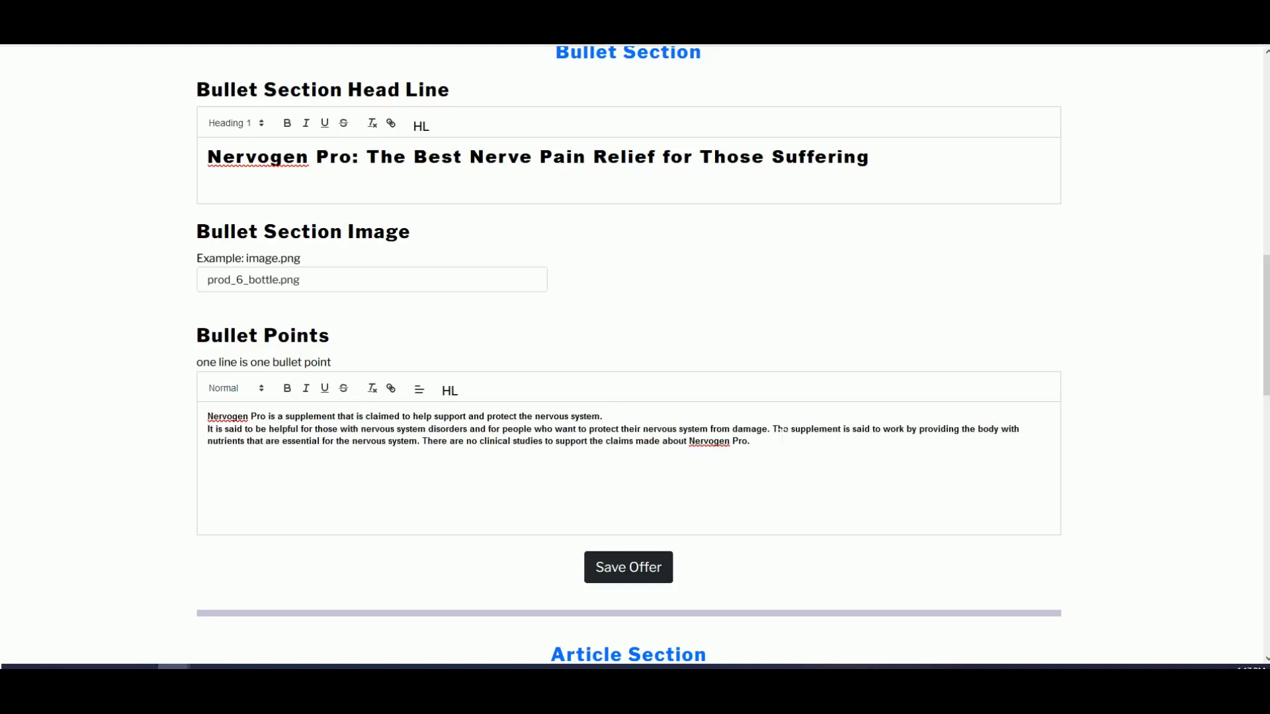
key(Return)
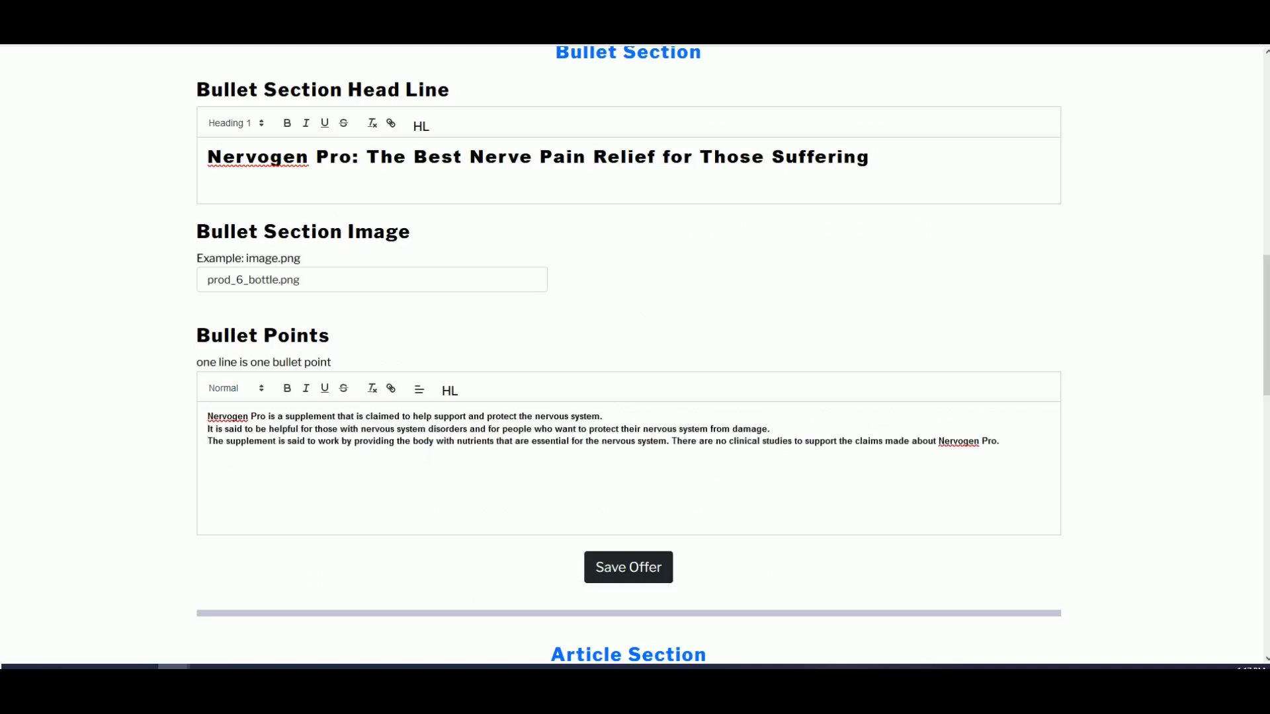
click(670, 441)
key(Return)
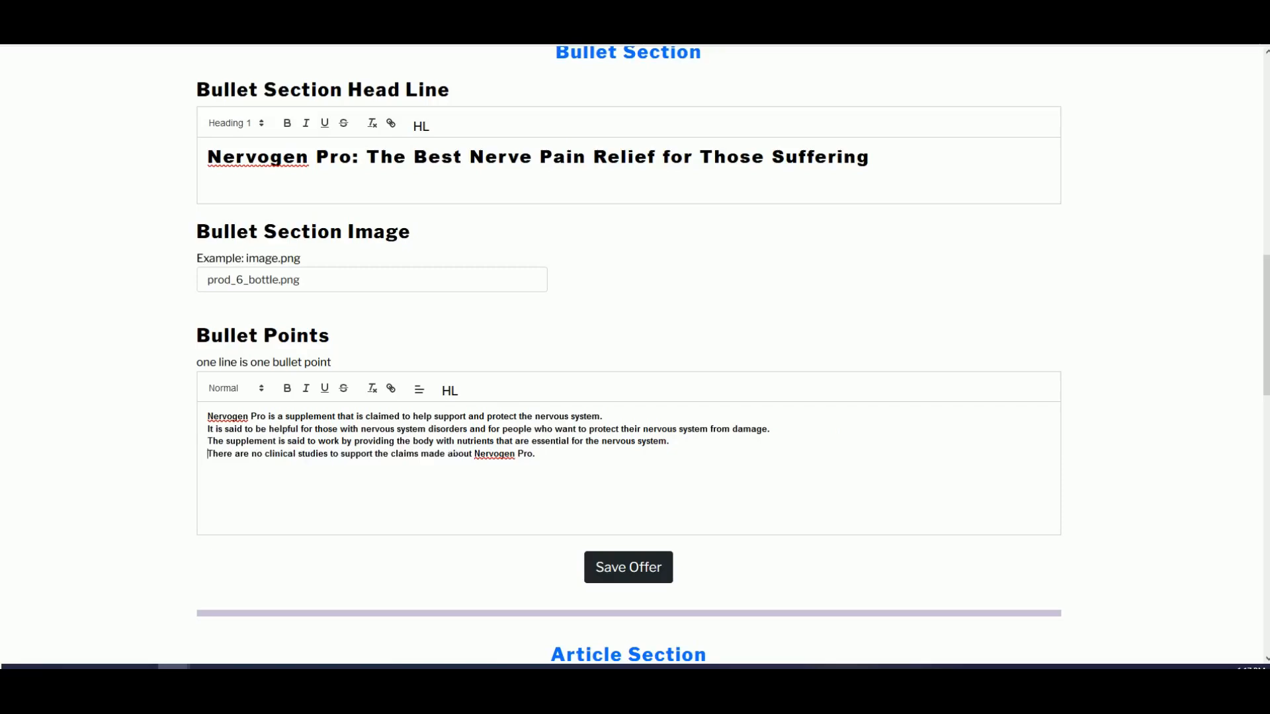
click(647, 573)
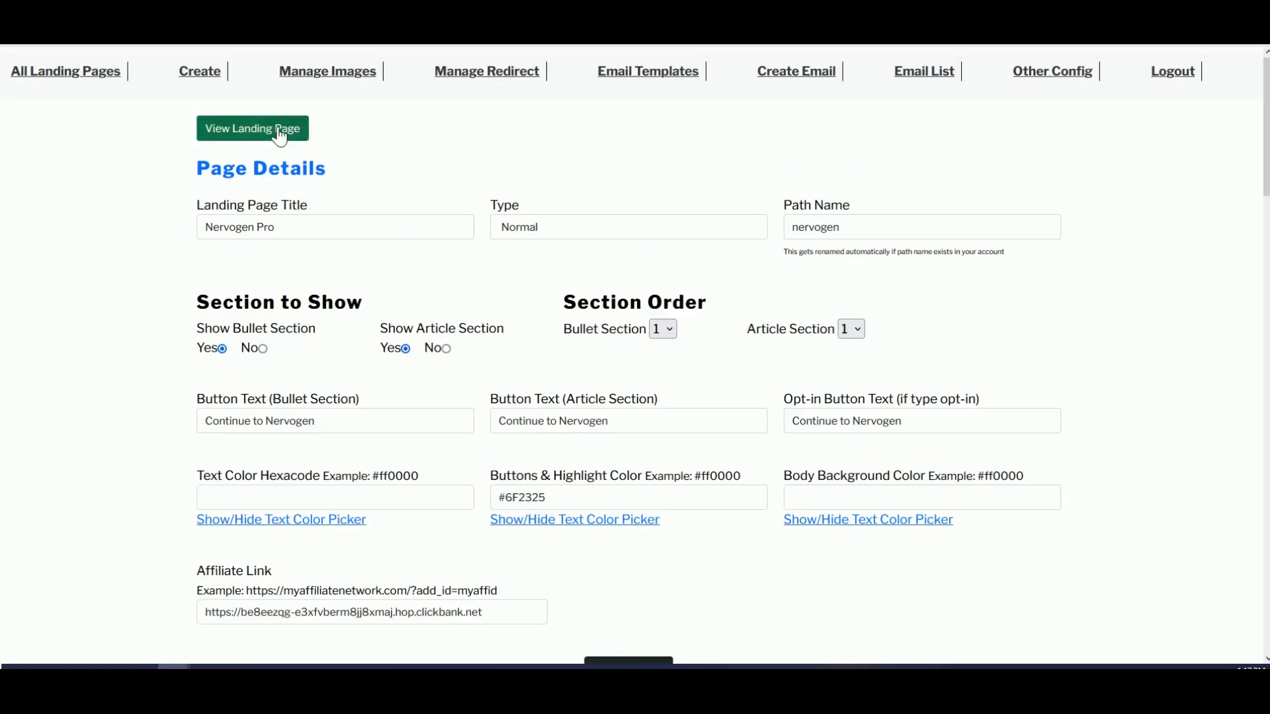
View the Nervogen landing page and compare its bullet section with the Java Burn example page and the editor's Article Section
click(280, 132)
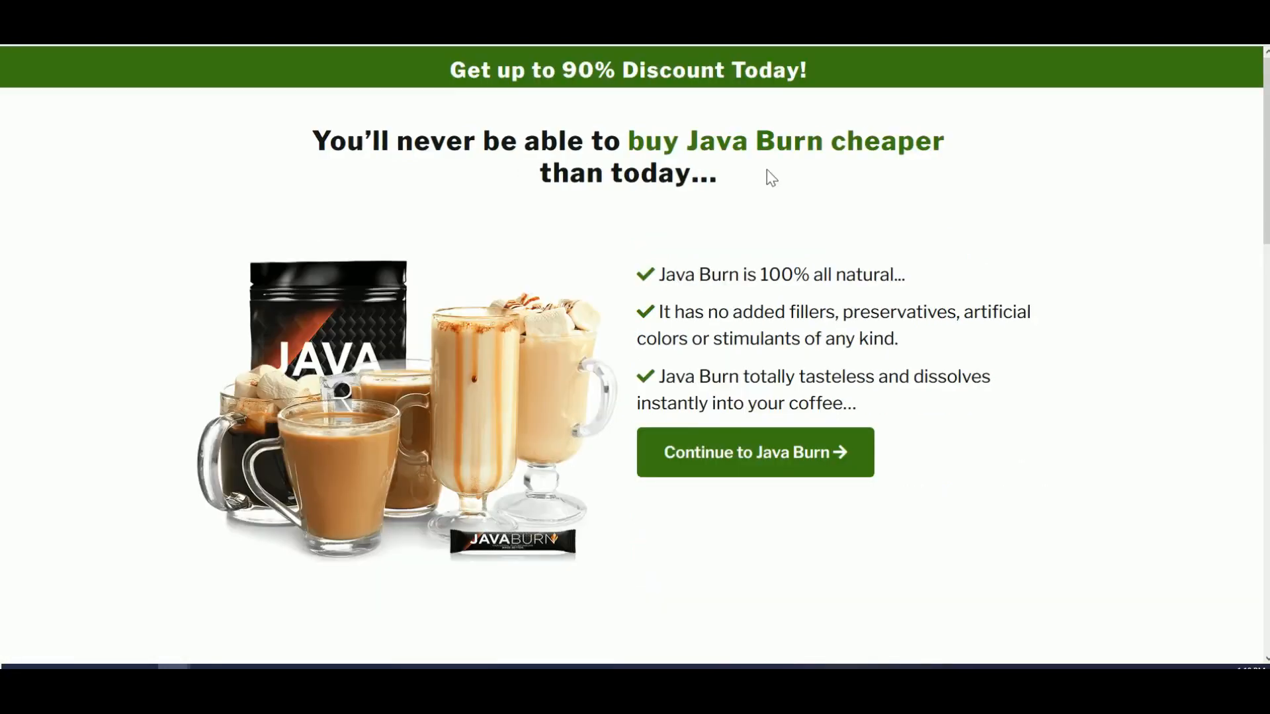
scroll(437, 260, down, 6)
scroll(569, 260, down, 3)
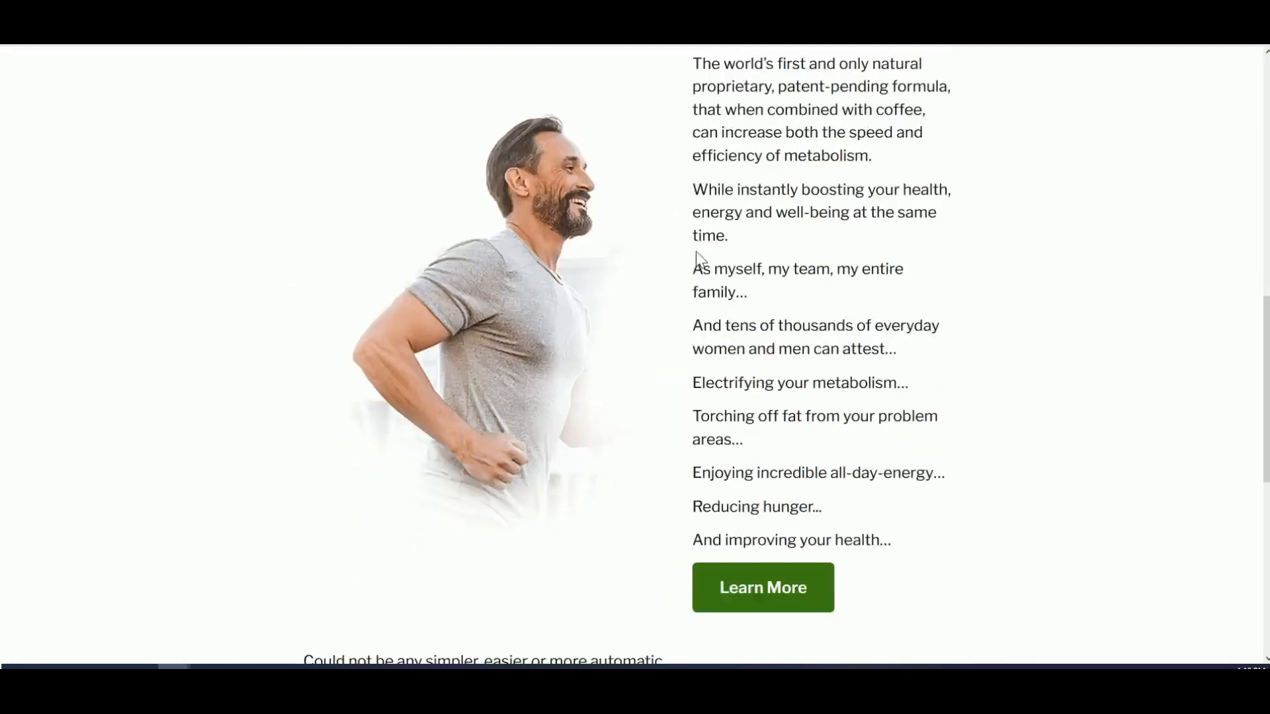
scroll(624, 192, up, 2)
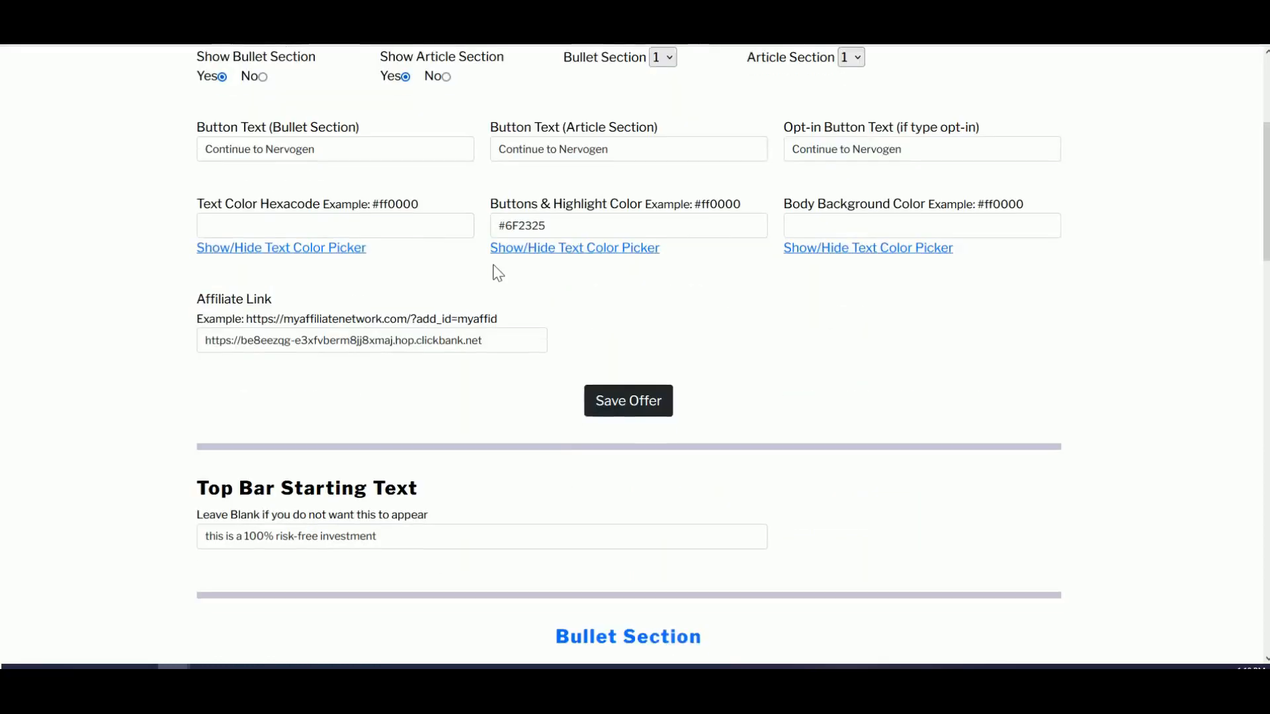
scroll(493, 284, down, 10)
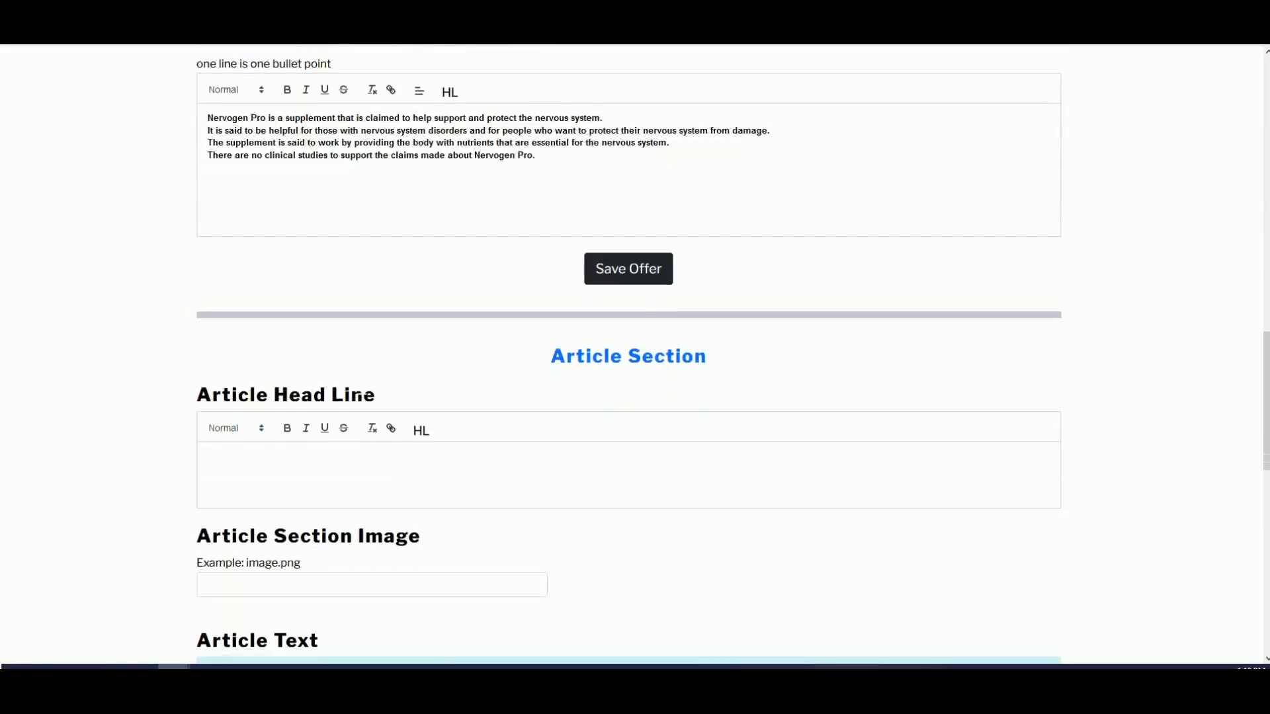
scroll(355, 394, down, 2)
scroll(355, 397, up, 2)
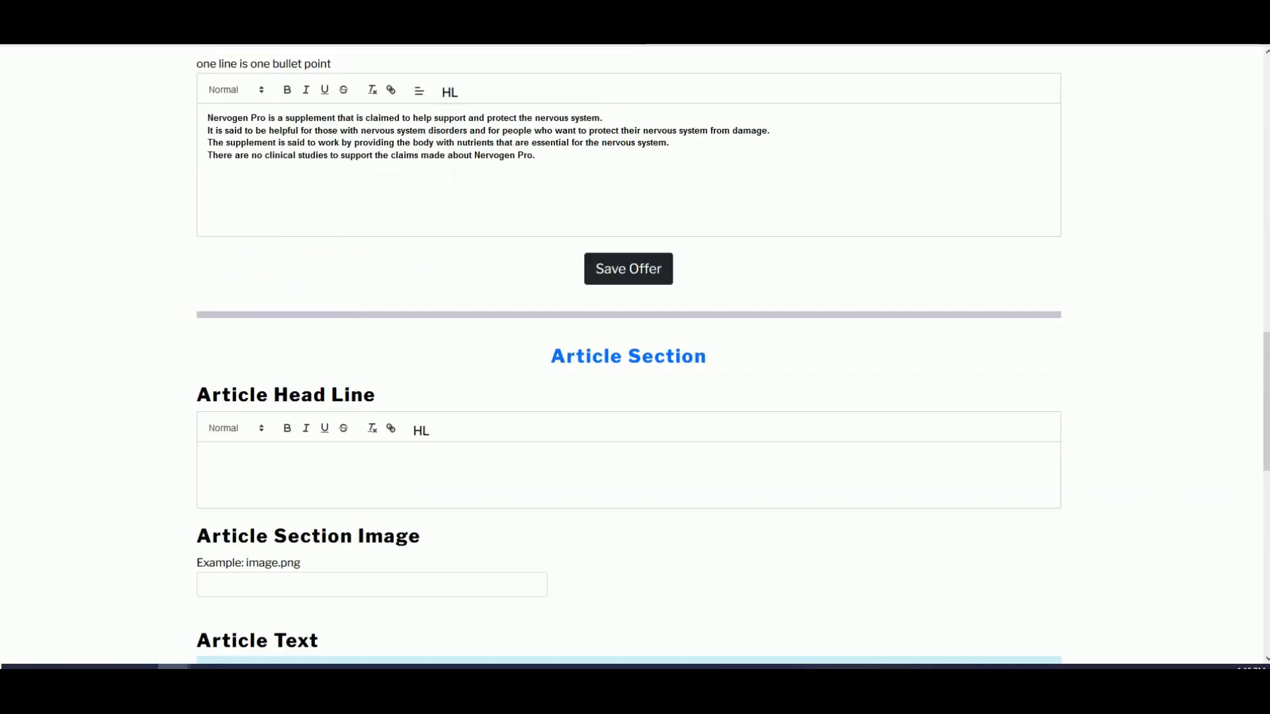
scroll(268, 324, down, 3)
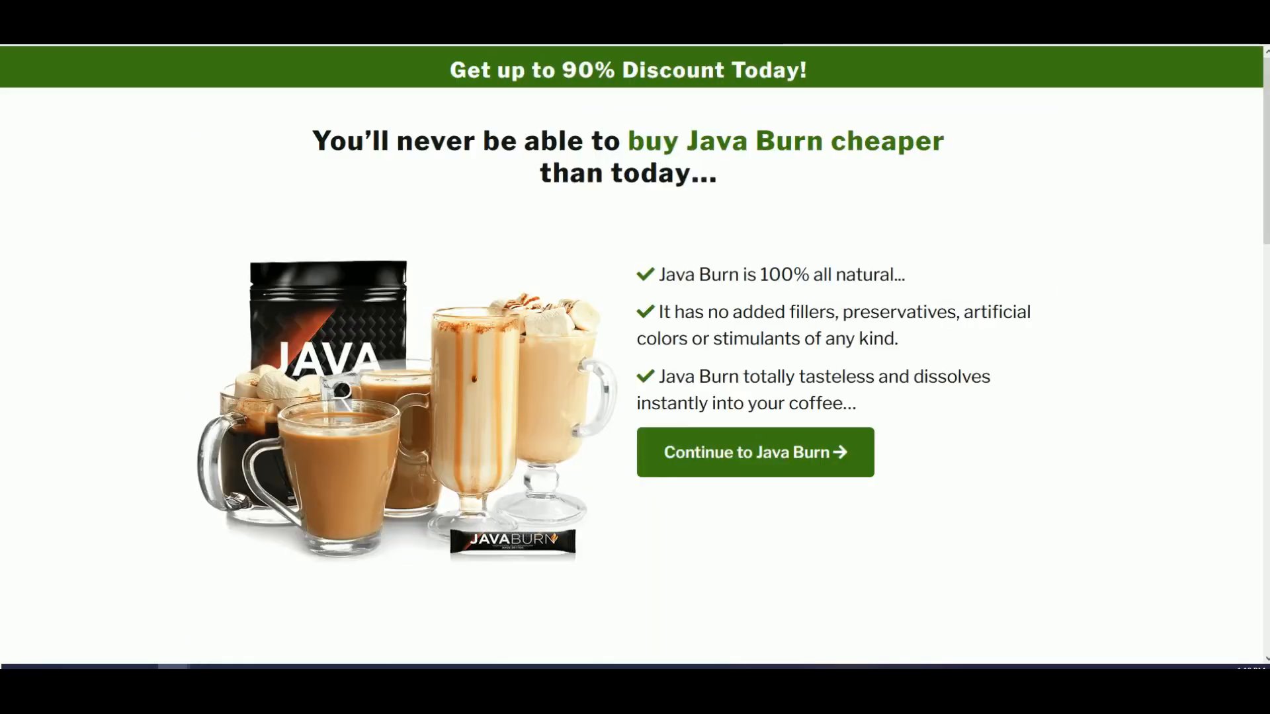
scroll(635, 357, down, 7)
scroll(635, 357, up, 6)
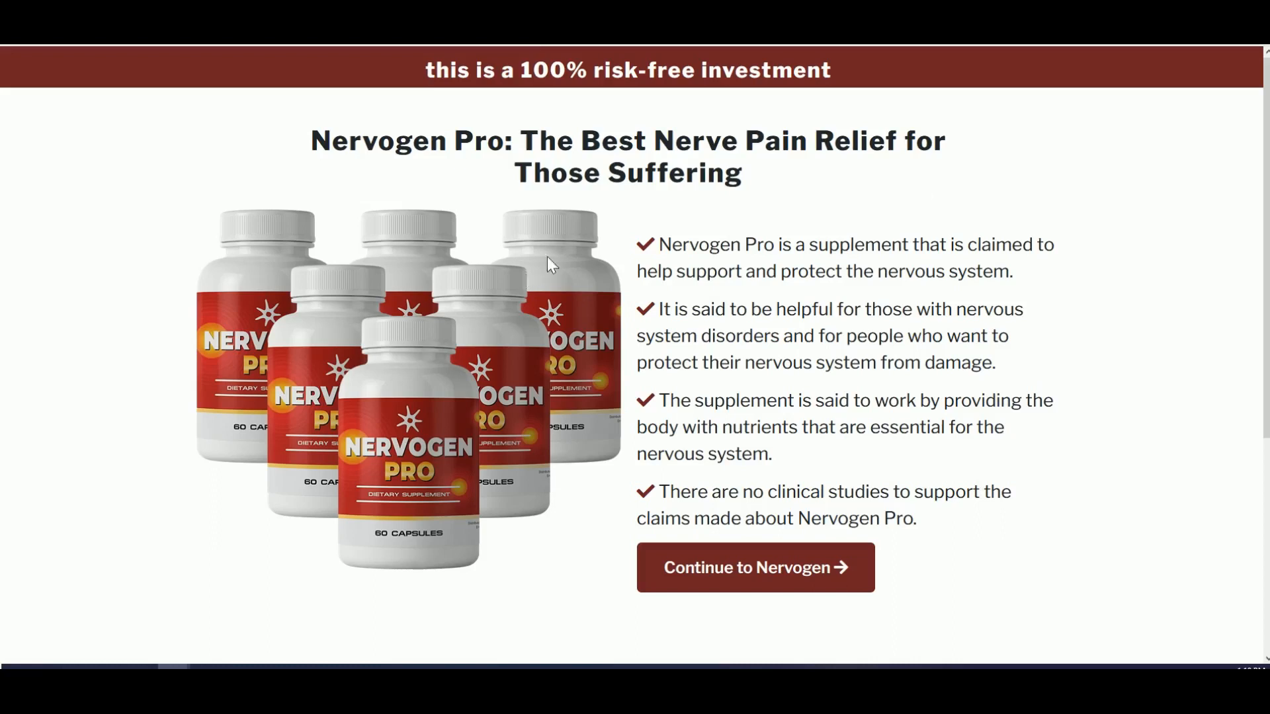
triple_click(725, 382)
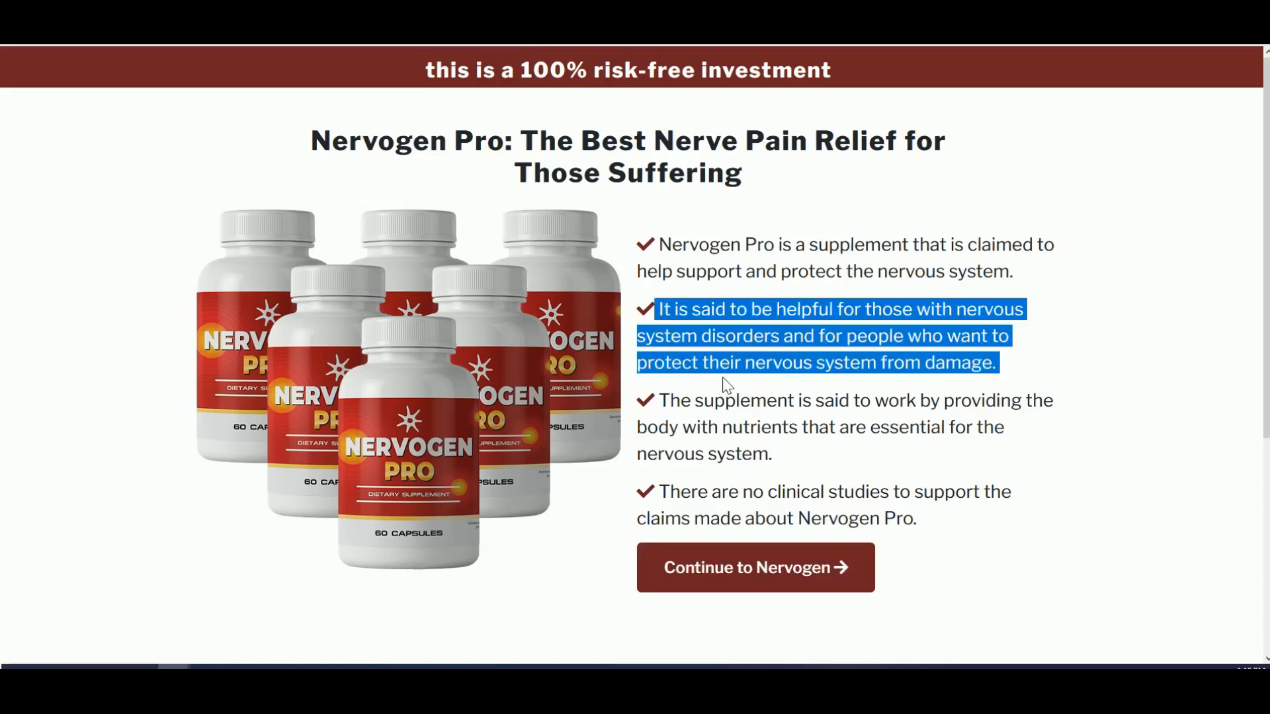
Switch to Microsoft Advertising and create a campaign with the goal "Visits to my website" and the Search ads type
click(727, 385)
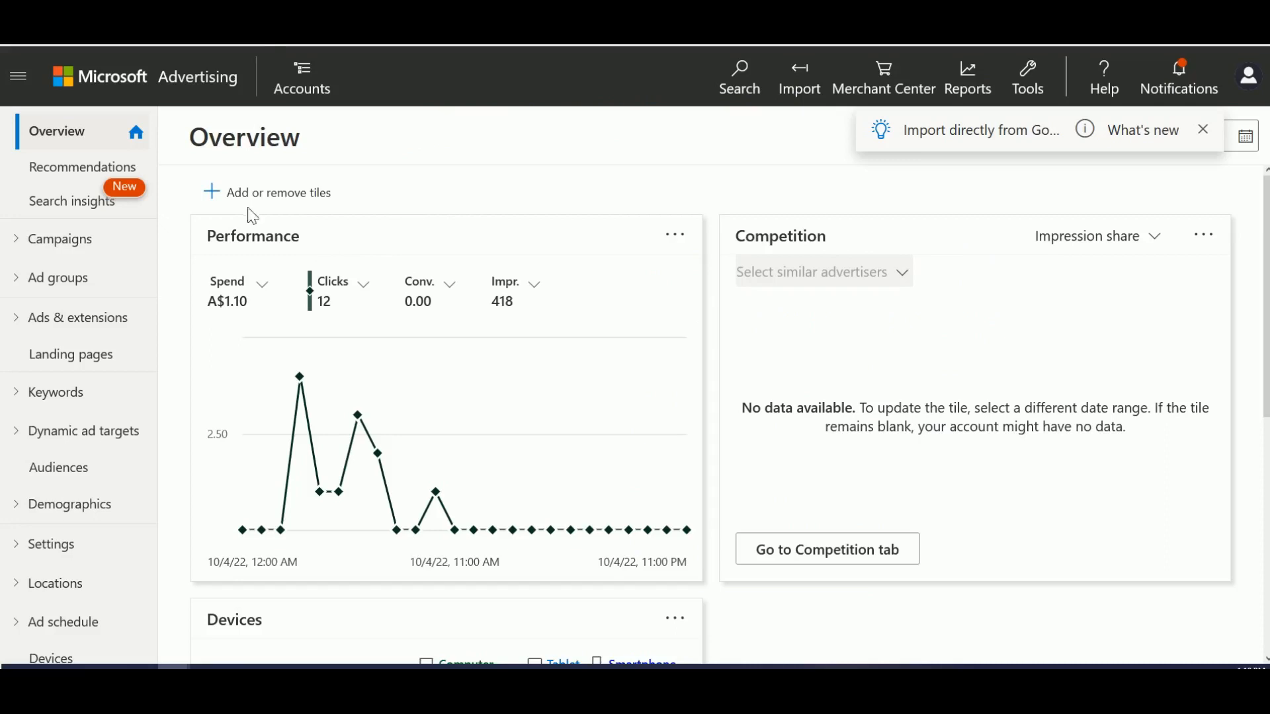
click(85, 240)
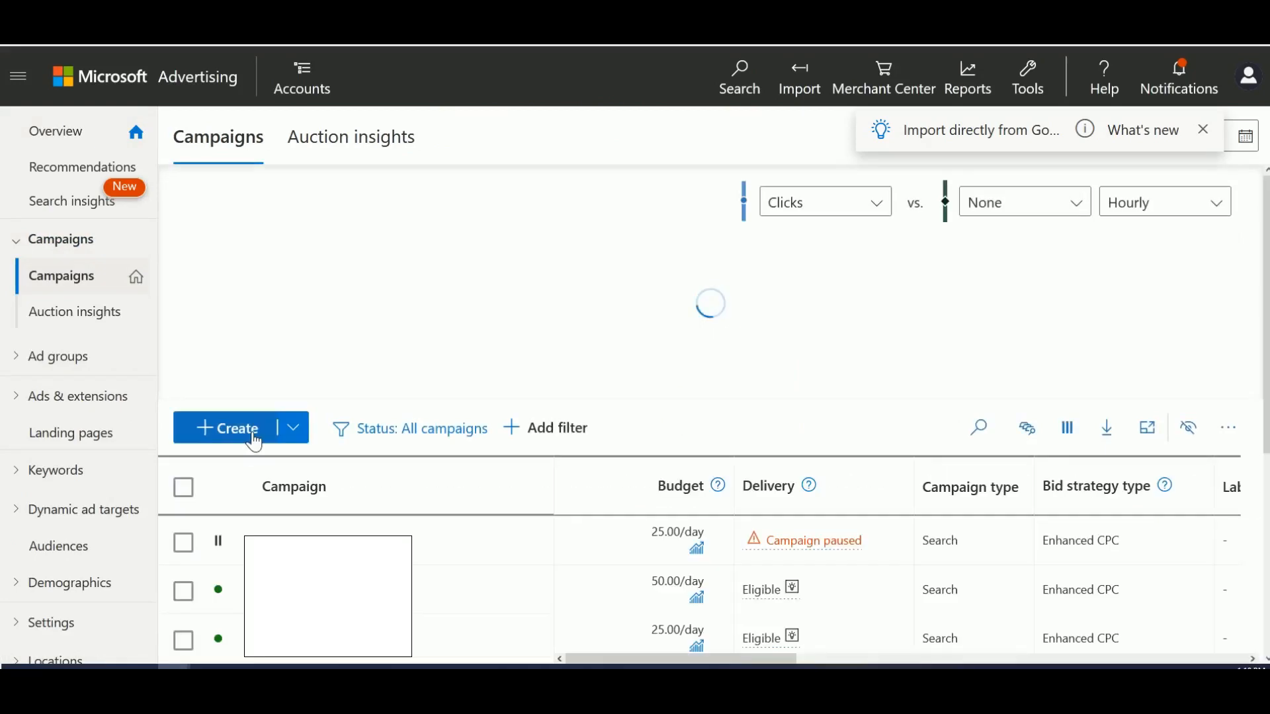
click(254, 442)
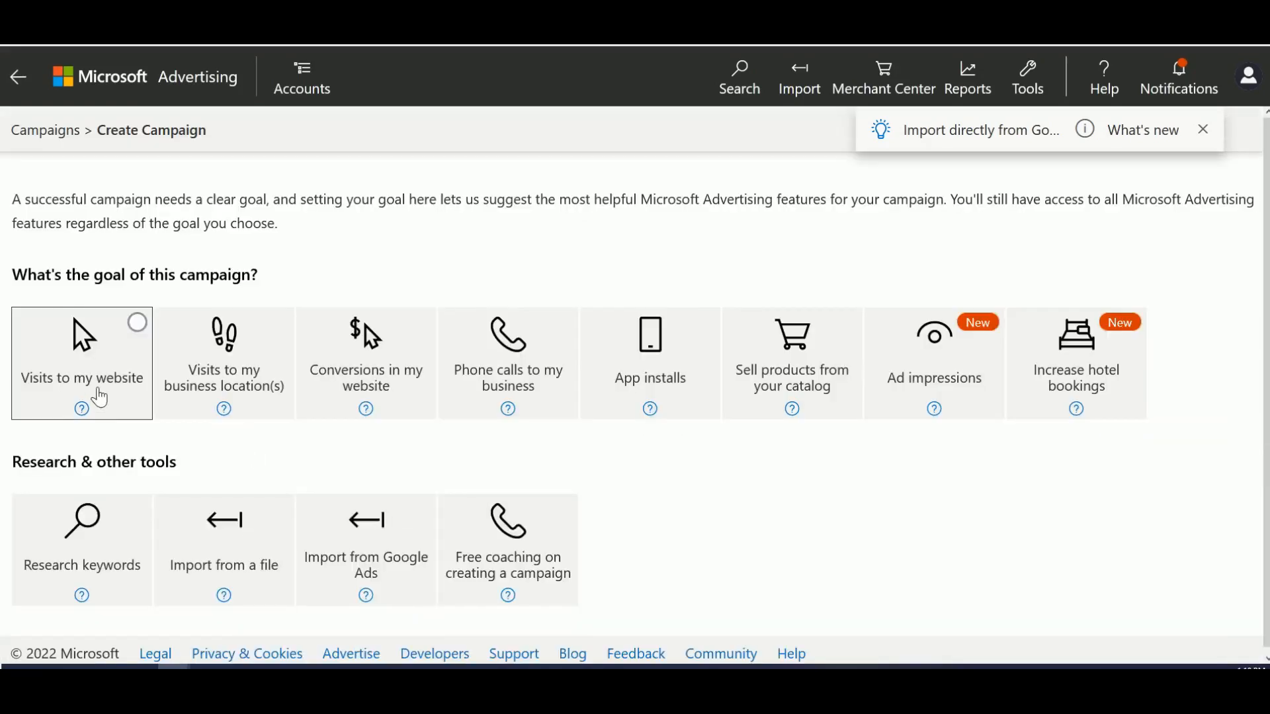
click(100, 397)
click(709, 355)
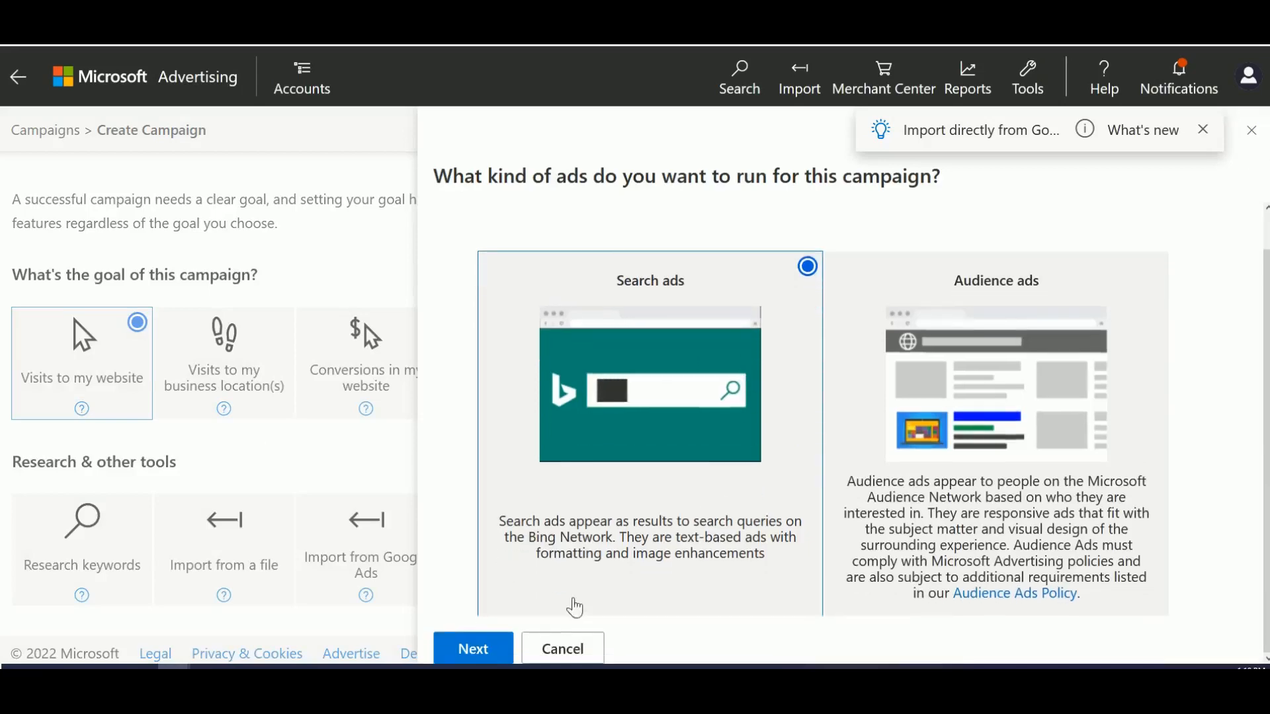
click(496, 651)
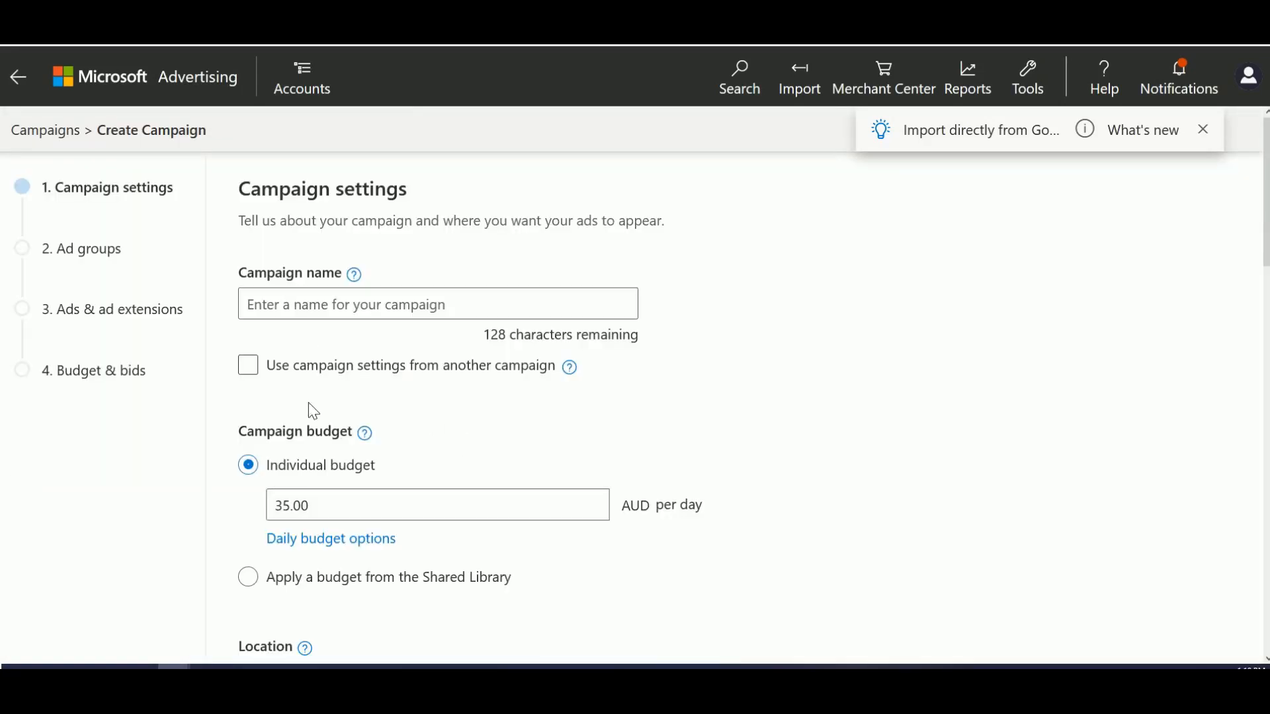
Set the individual campaign budget to 50 AUD per day and name the campaign Nervogen
scroll(320, 447, down, 2)
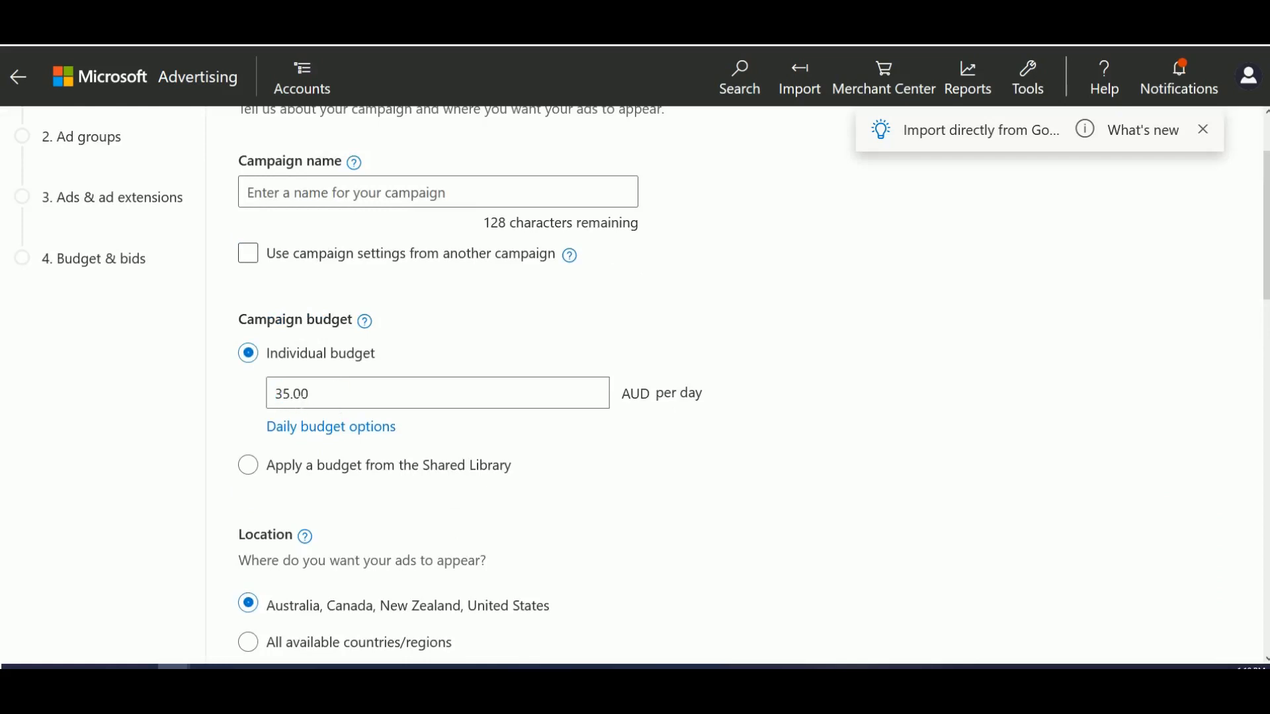
drag(292, 394, 250, 392)
text(50)
click(314, 193)
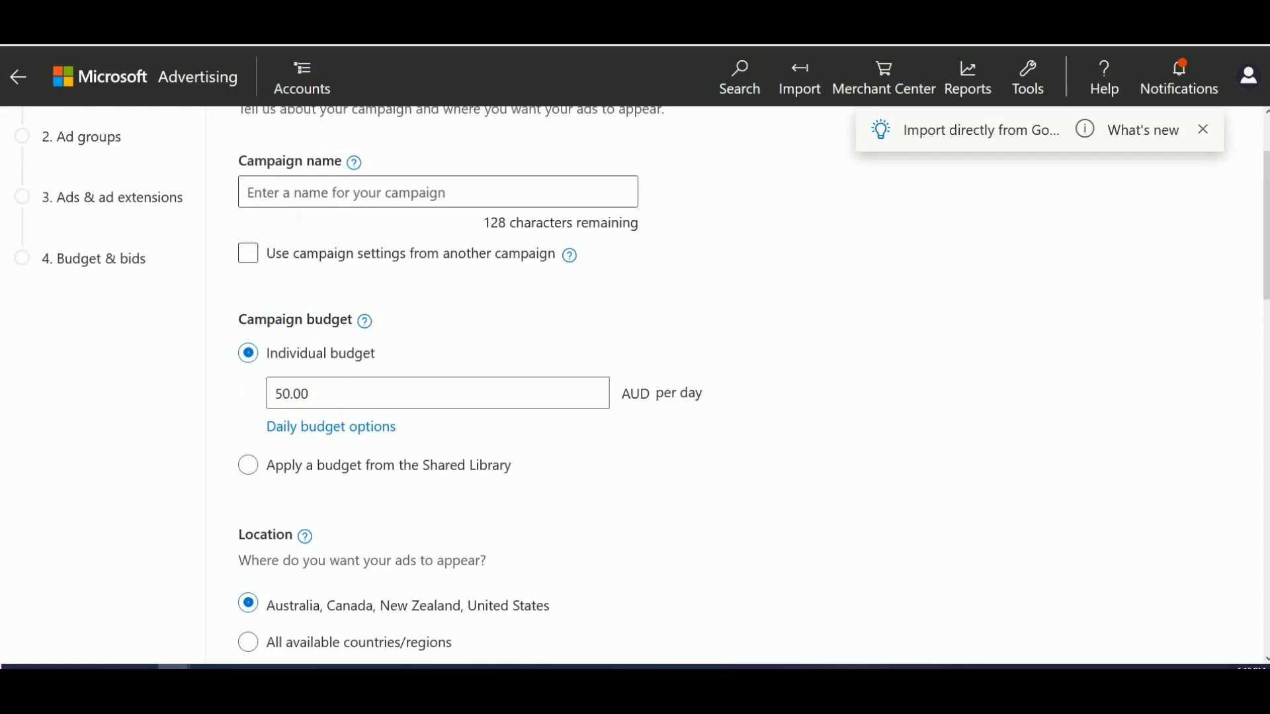
text(Nervogen)
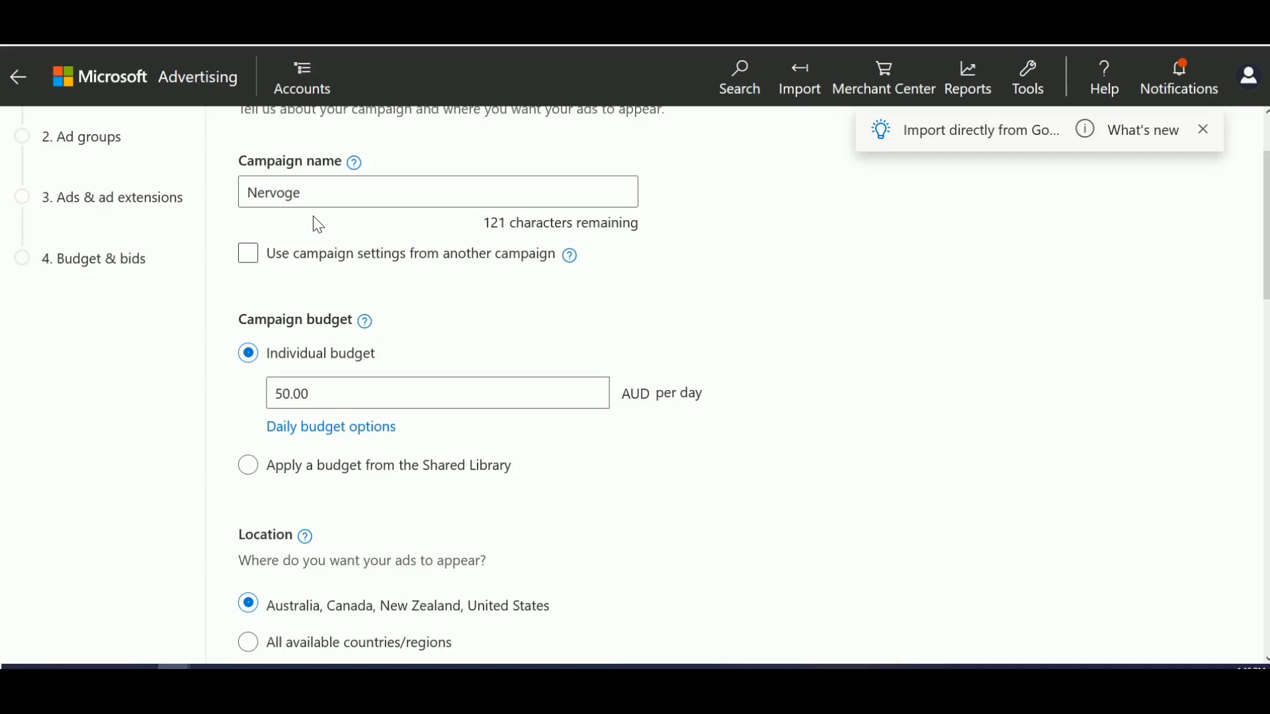
Choose specific locations for the campaign and target the United States, United Kingdom and Canada
scroll(419, 257, down, 1)
scroll(482, 490, down, 1)
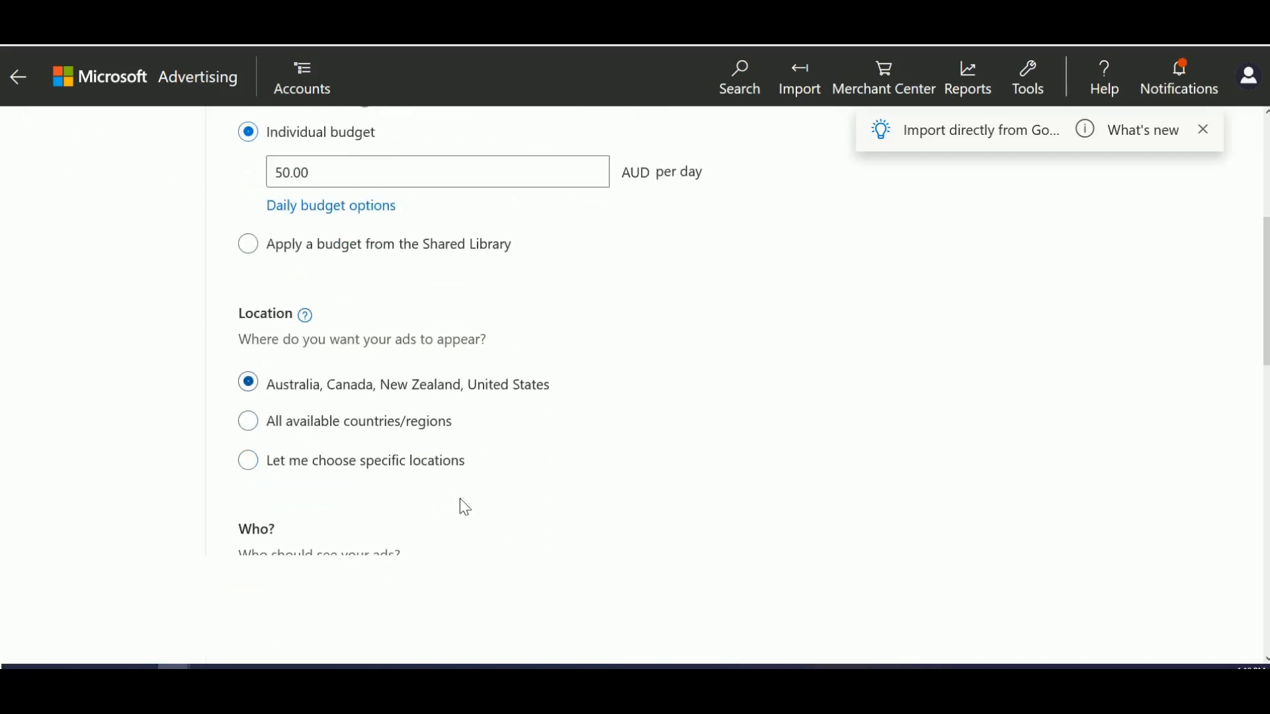
click(343, 465)
click(382, 533)
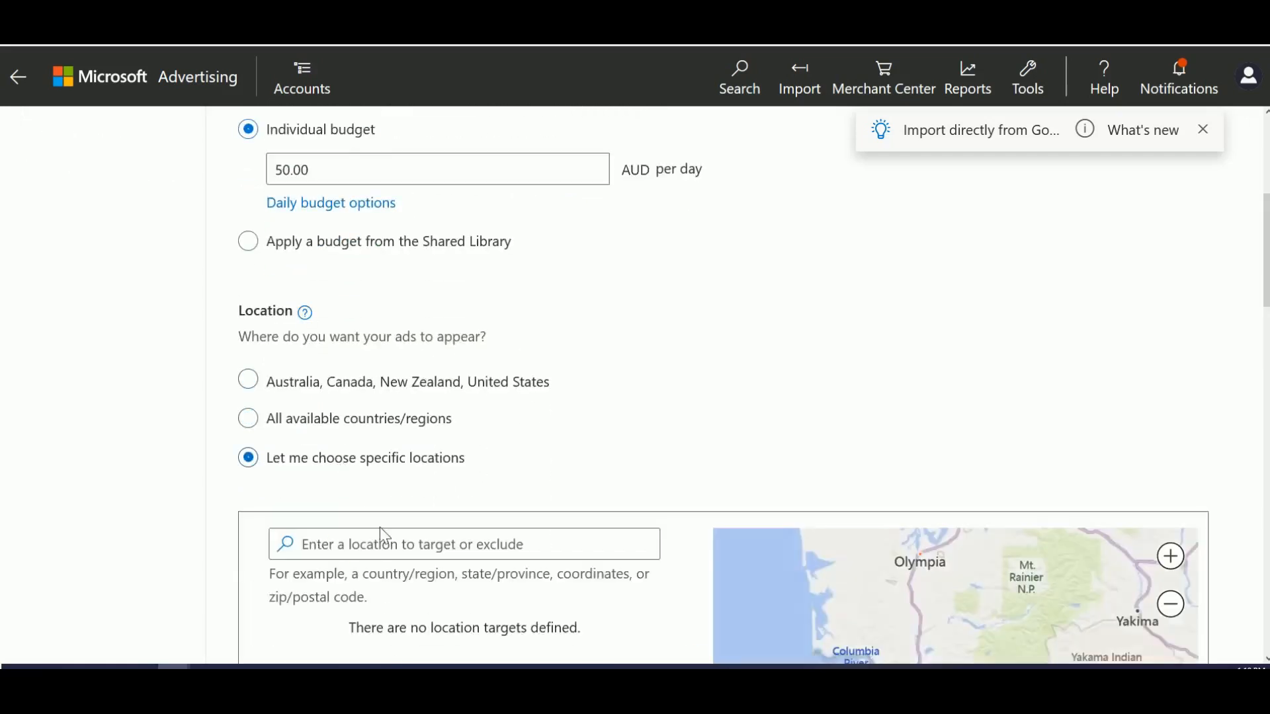
text(united states)
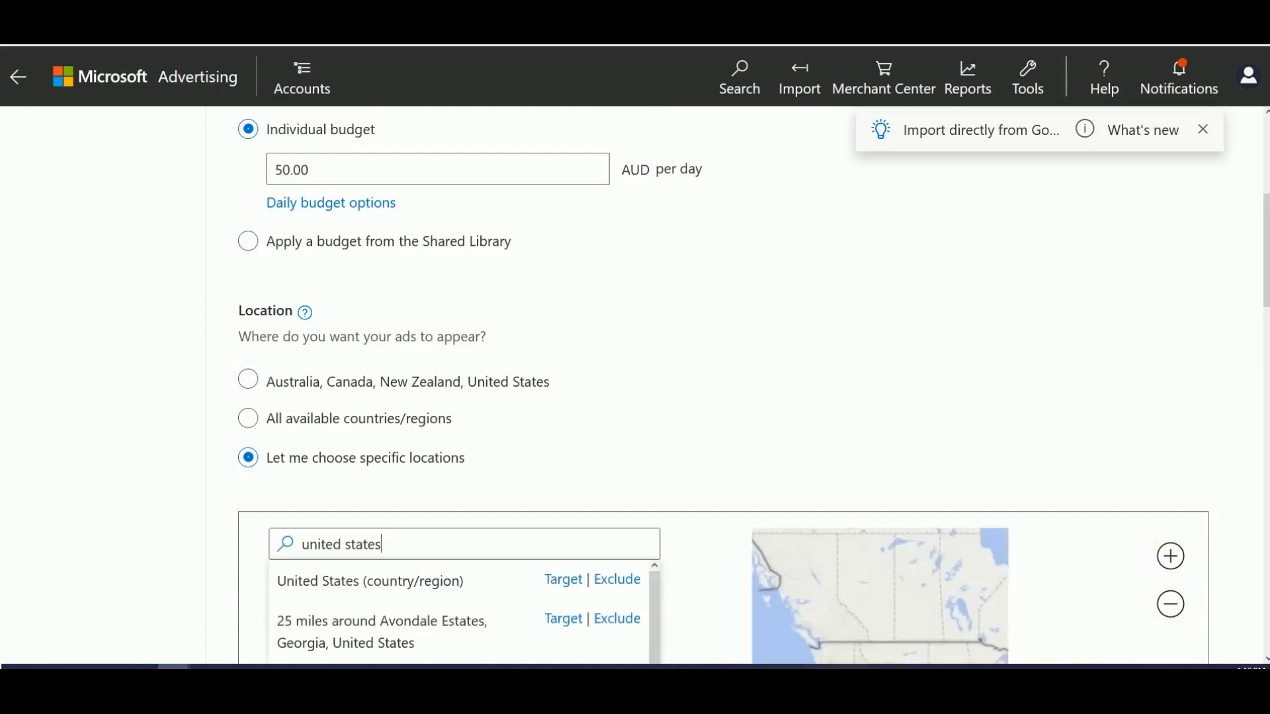
click(557, 579)
text(un)
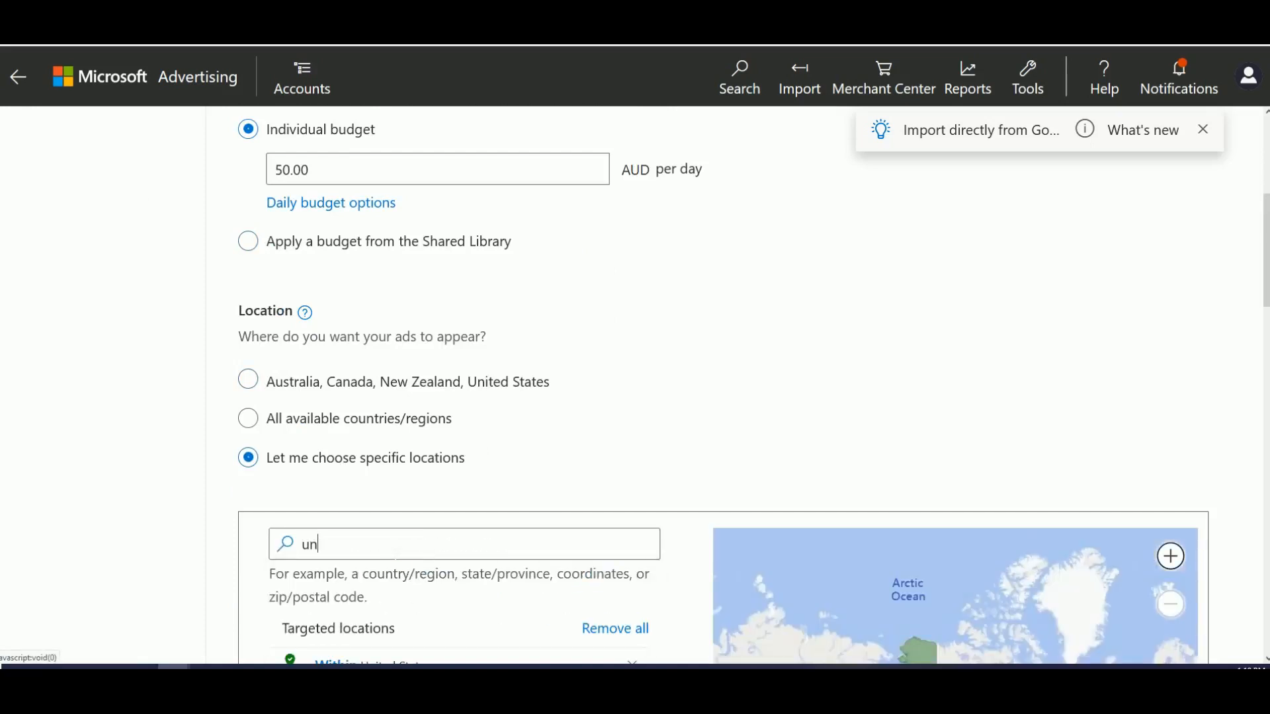
text(ited kingdom)
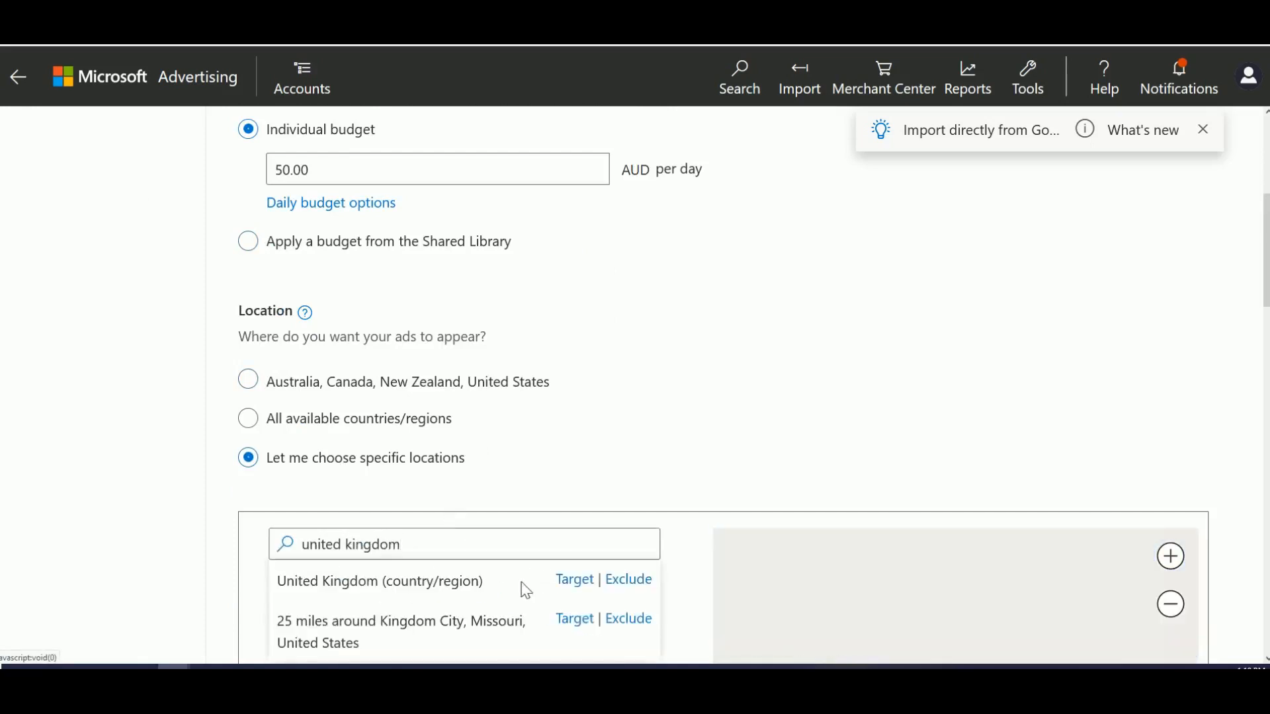
click(561, 579)
text(Canada)
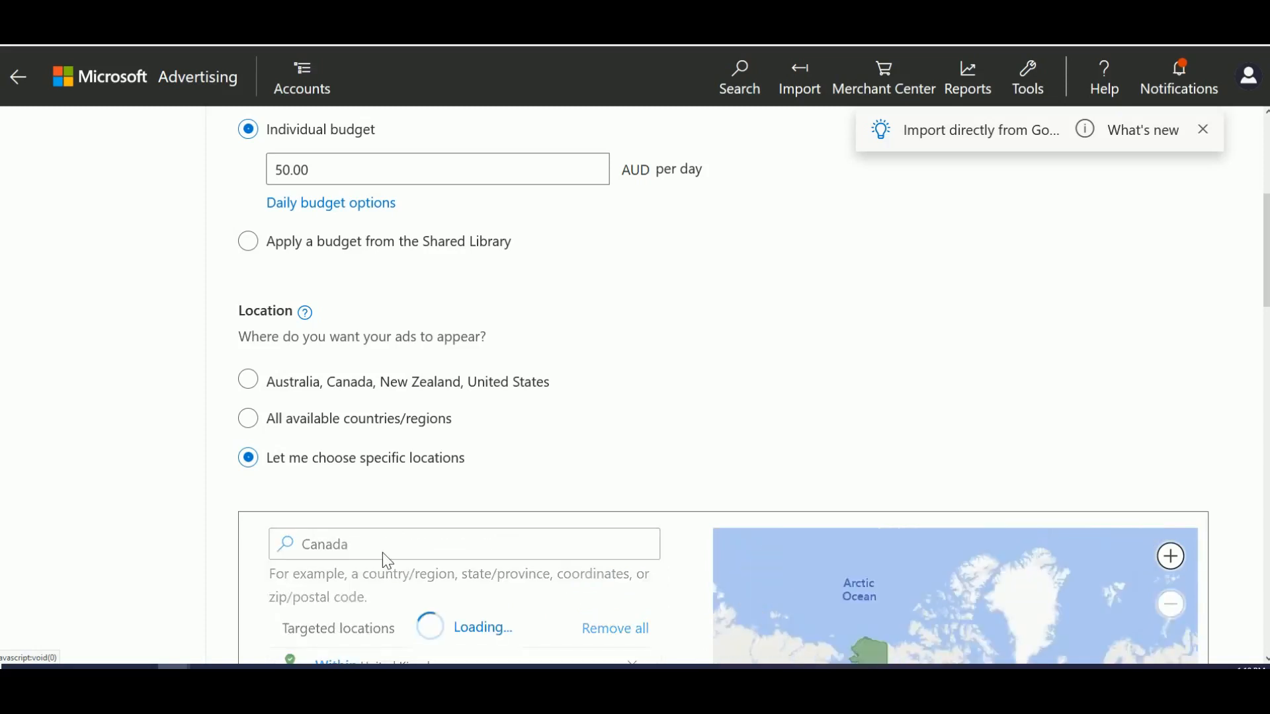
click(573, 579)
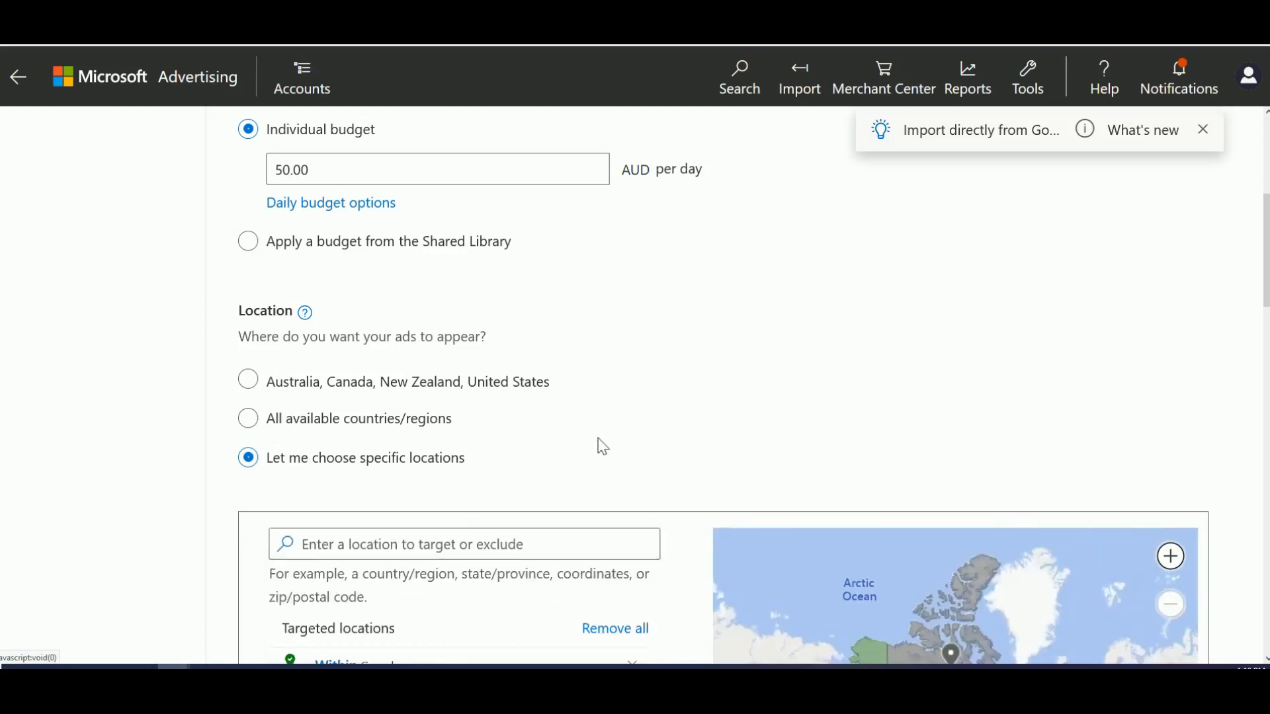
Keep English as the only ad language and save the campaign settings to continue to the ad groups
scroll(595, 445, down, 5)
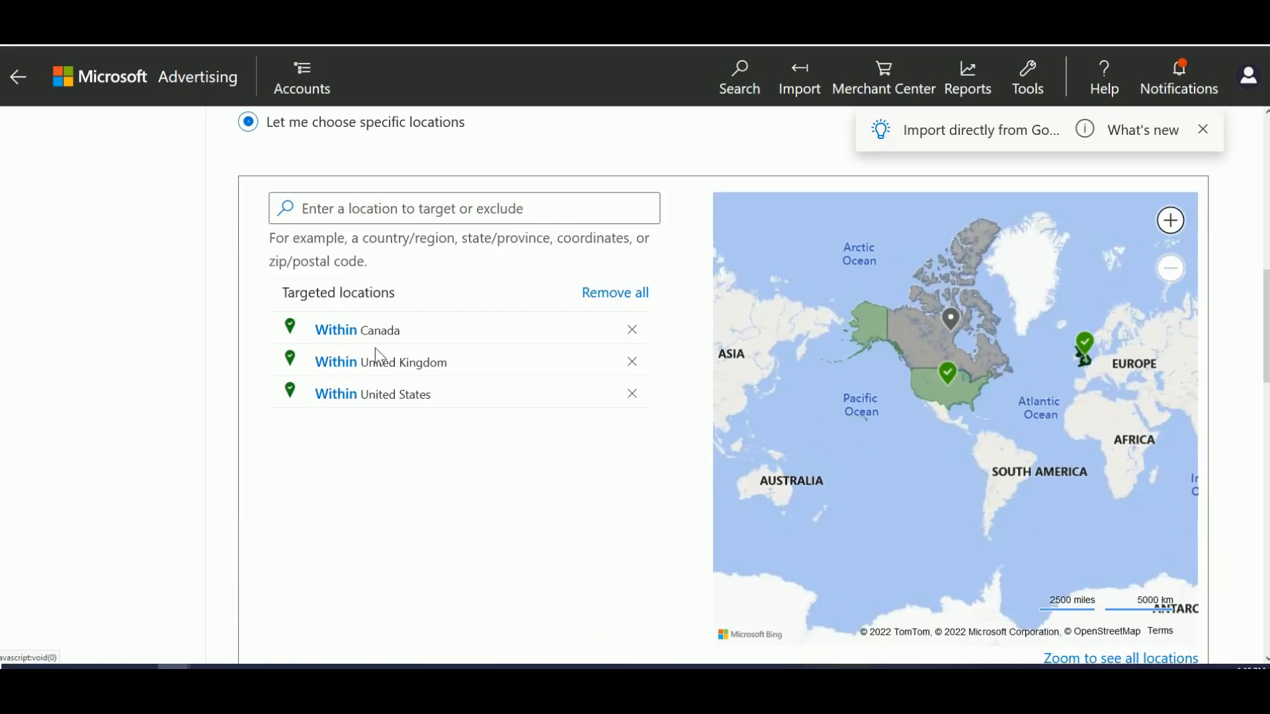
scroll(377, 351, down, 5)
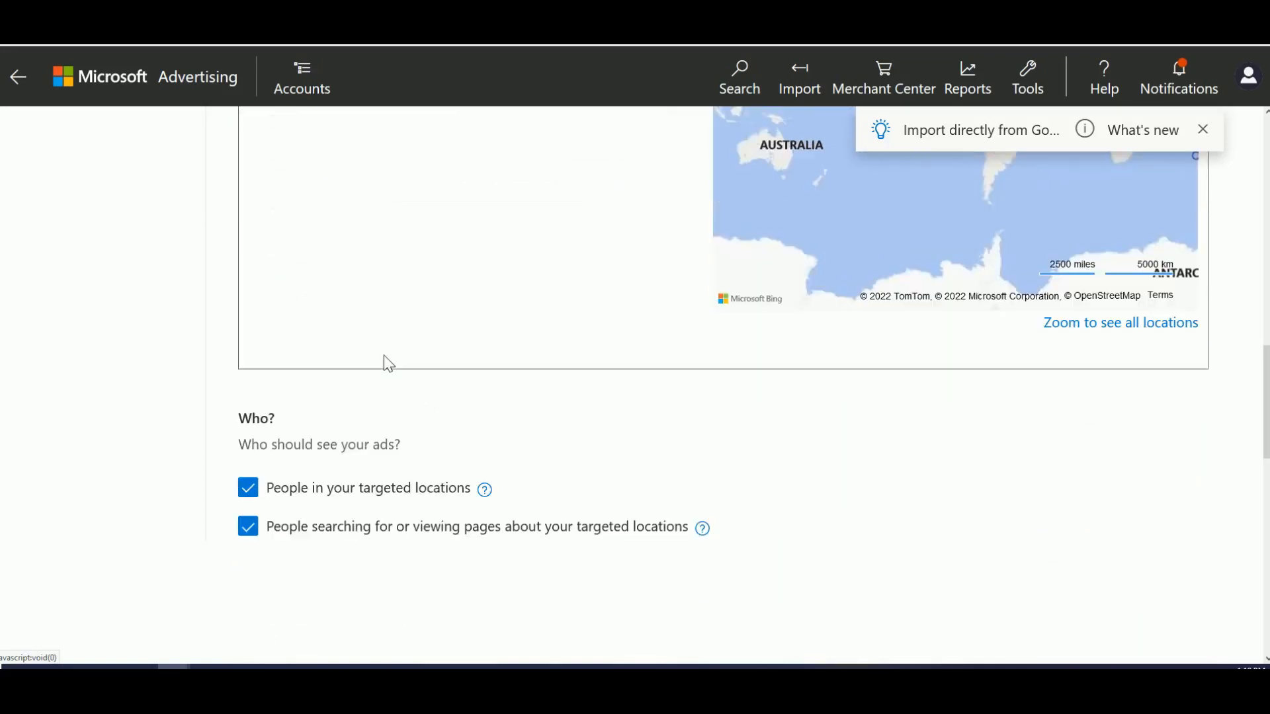
scroll(391, 367, down, 5)
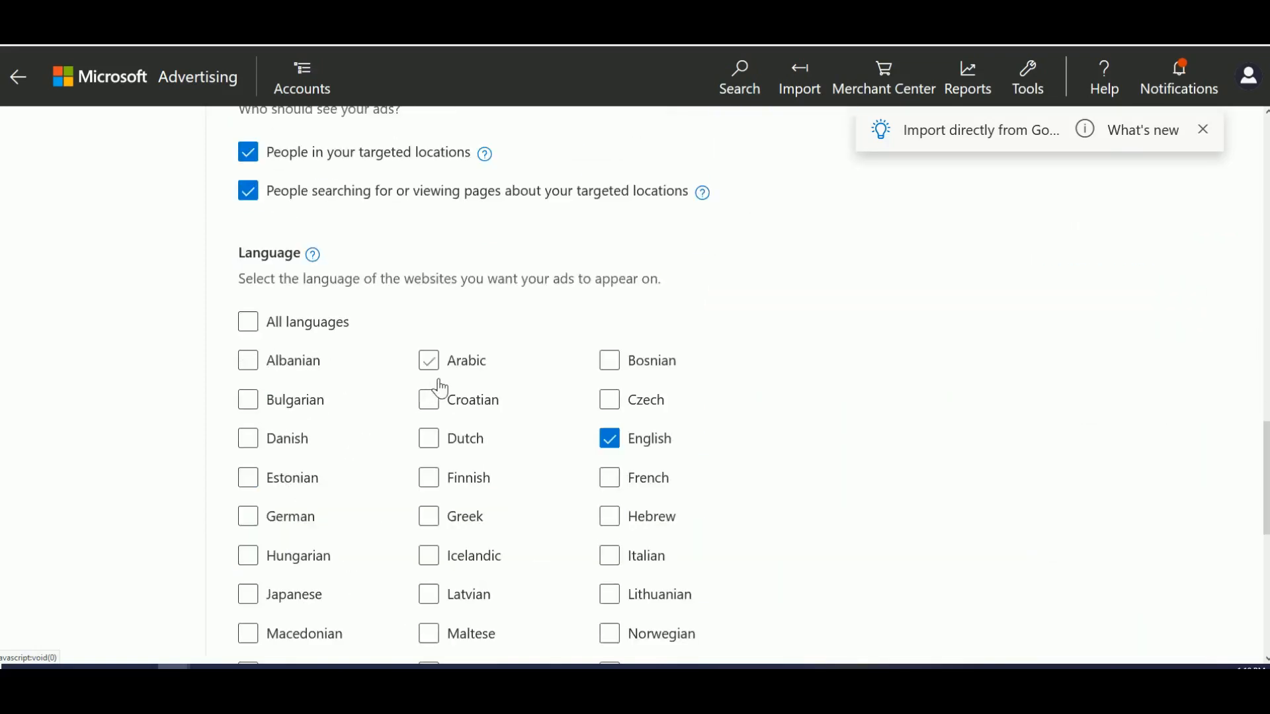
scroll(680, 448, down, 8)
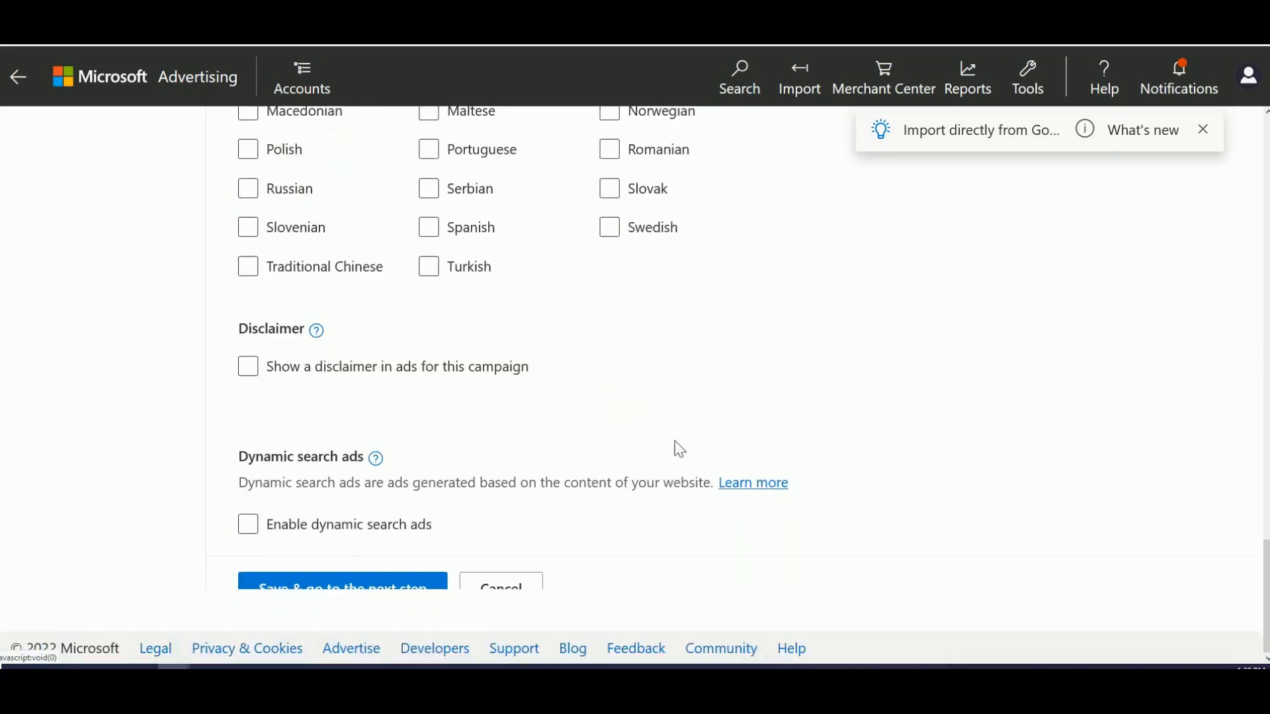
click(316, 590)
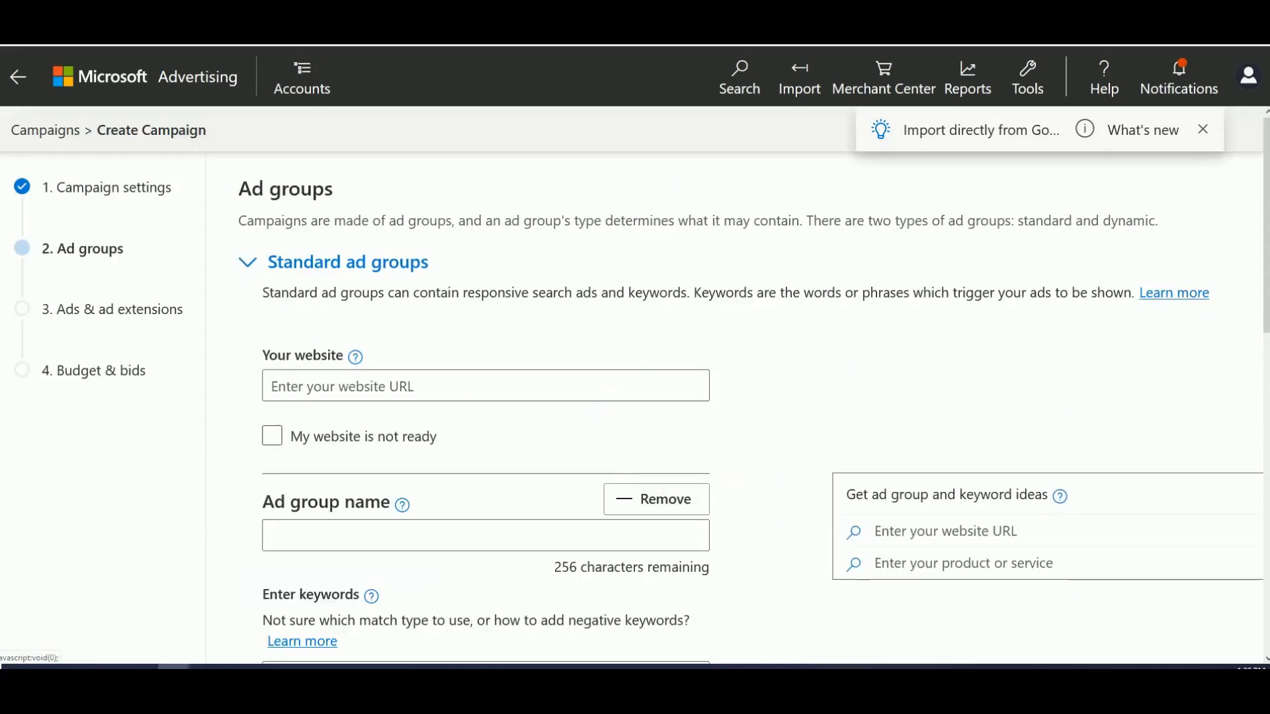
Name the standard ad group Nervogen, leaving the website URL empty
scroll(361, 387, down, 2)
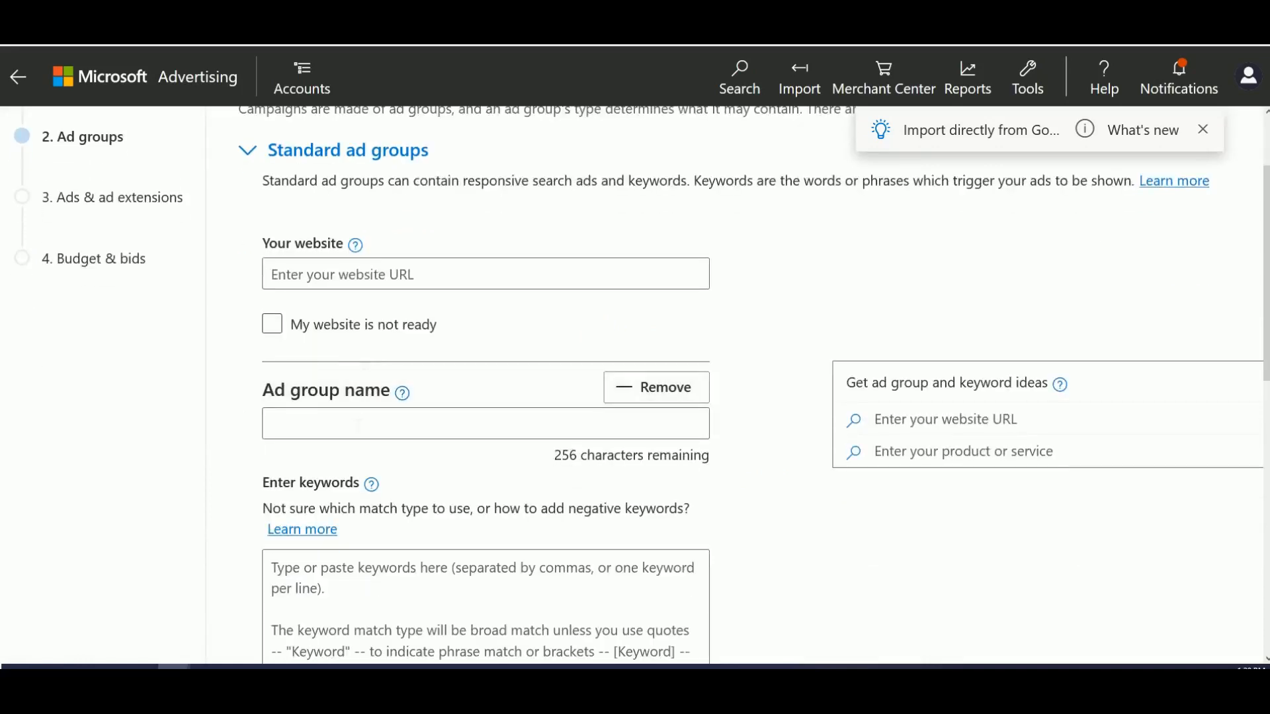
scroll(476, 331, up, 2)
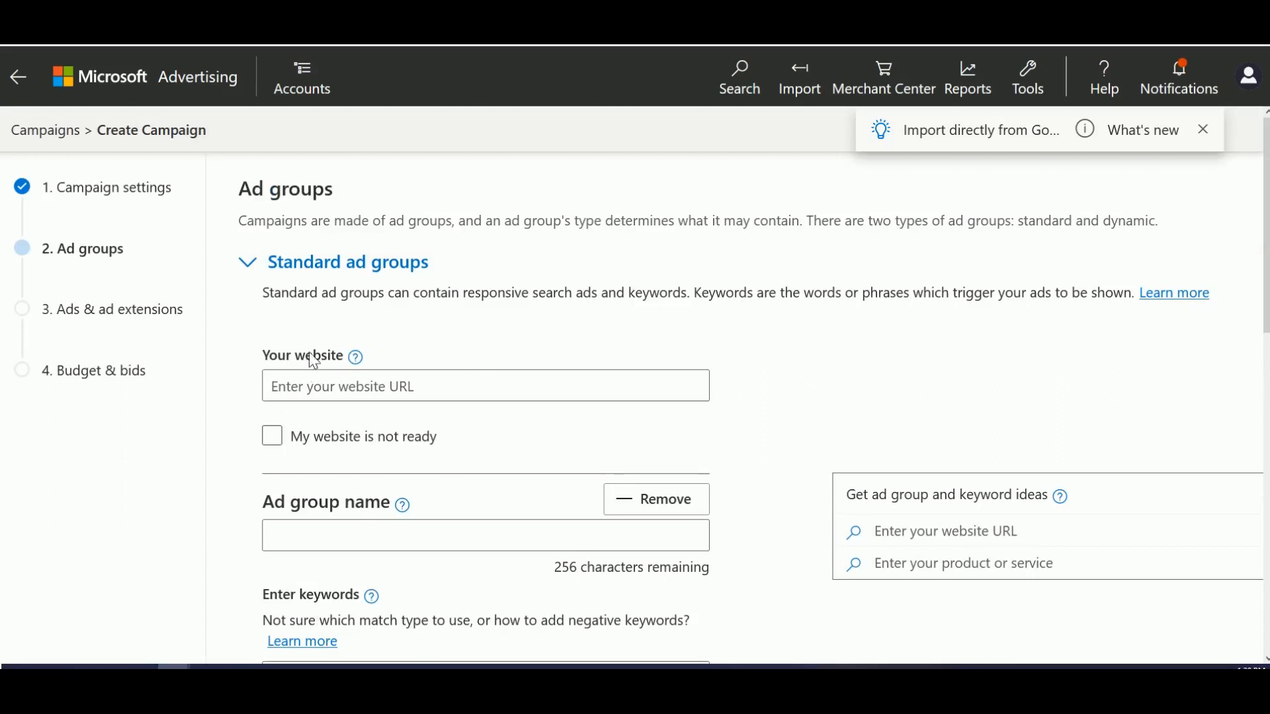
scroll(315, 363, down, 2)
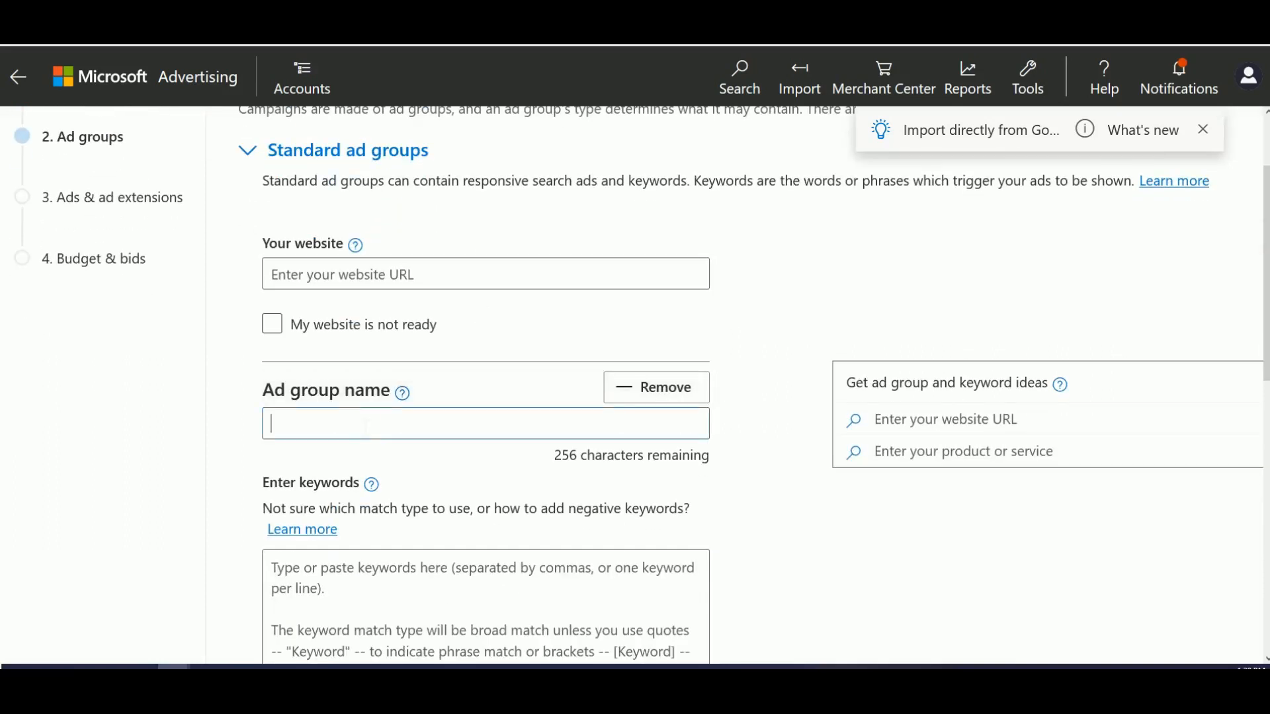
text(Nervogen)
key(Tab)
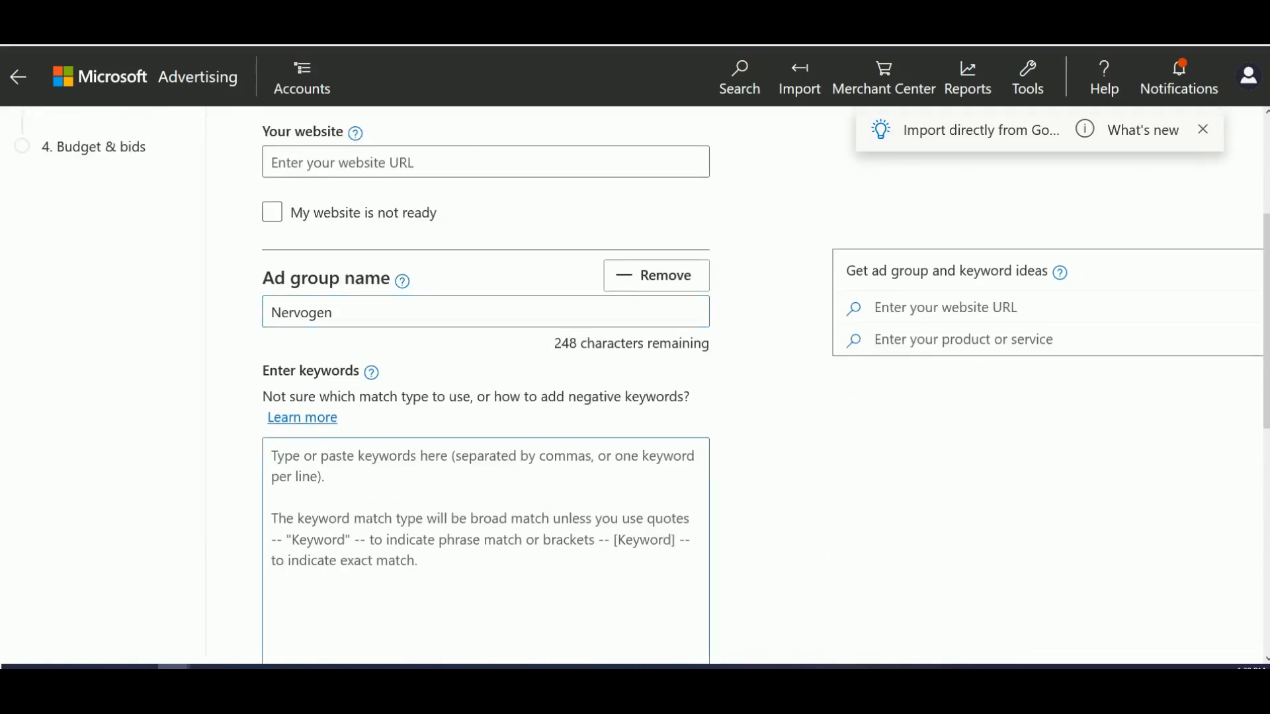
Enter "nervogen pro" in quotation marks as the ad group's phrase-match keyword
text(nervogen pro)
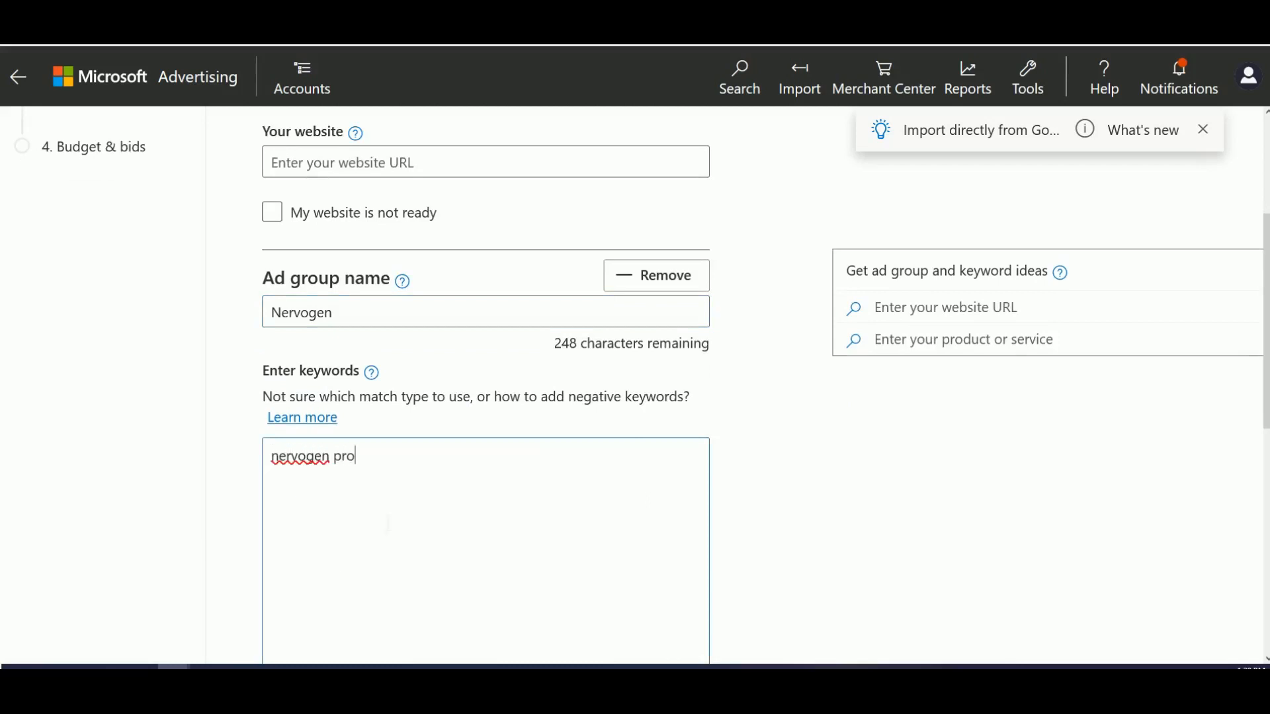
text(")
text(")
drag(363, 460, 291, 470)
click(293, 468)
drag(405, 463, 362, 458)
double_click(304, 456)
click(298, 455)
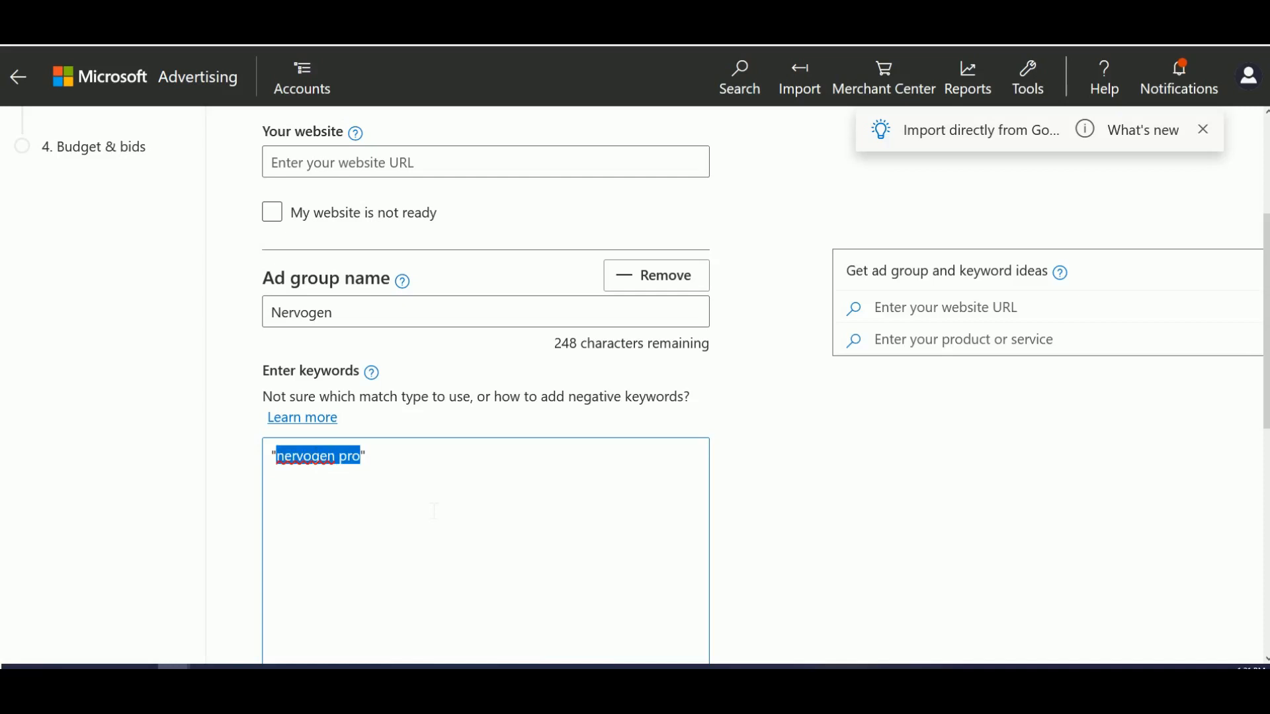
click(397, 477)
click(438, 477)
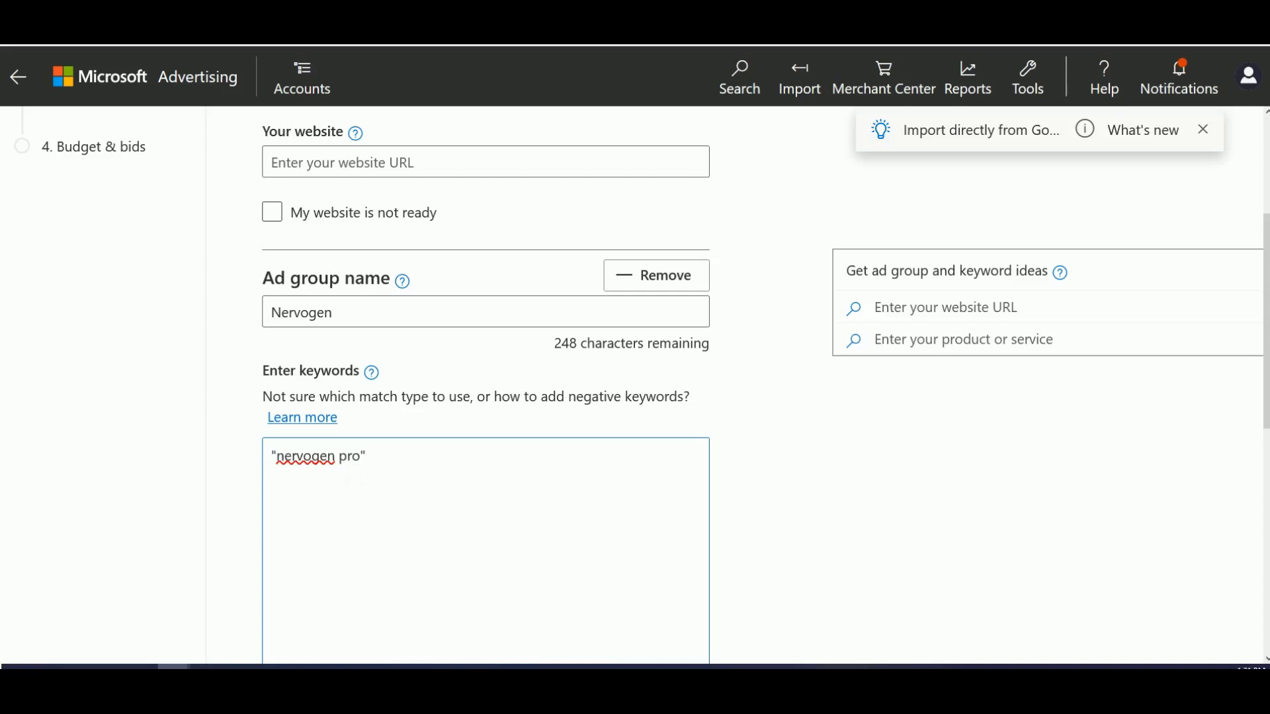
drag(360, 457, 297, 457)
click(311, 457)
Save the ad groups and start creating an ad for the Nervogen ad group
scroll(586, 471, down, 3)
scroll(586, 471, down, 5)
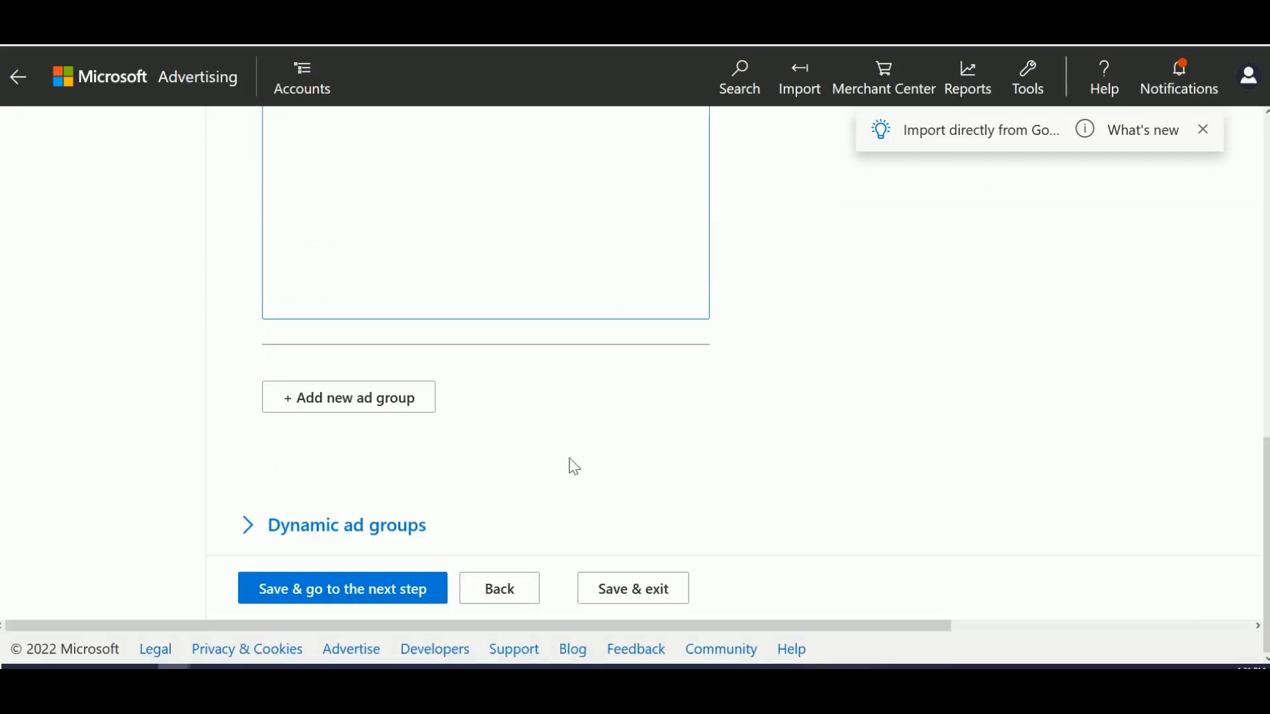
click(326, 596)
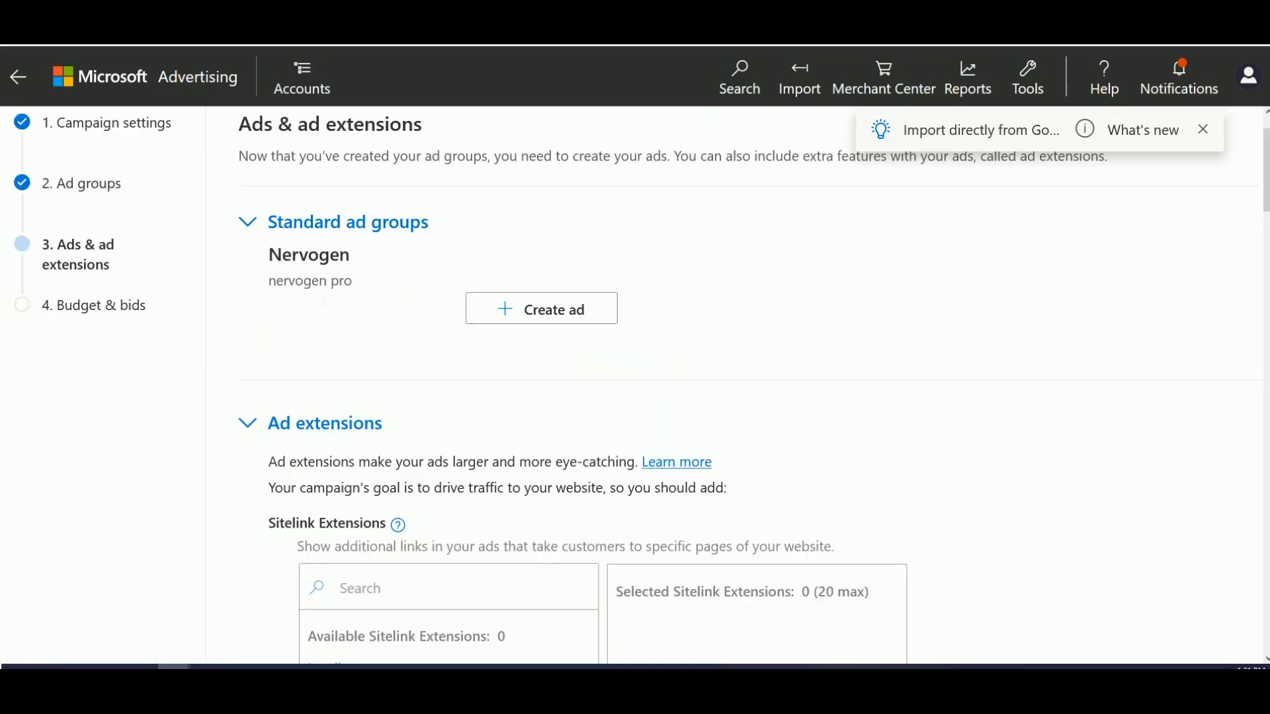
click(555, 311)
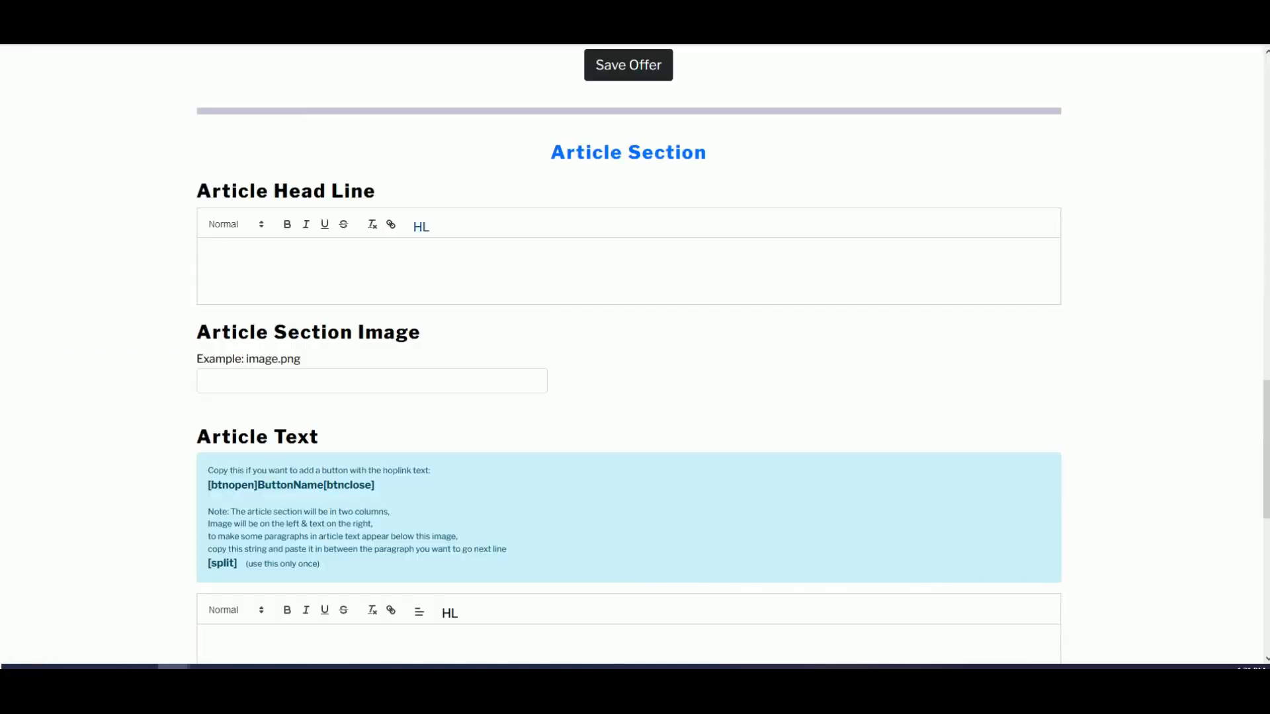
Switch to ThePagePro and locate the Nervogen Pro page's URL in the list of all landing pages, checking its domain and path
scroll(629, 357, down, 10)
scroll(281, 208, up, 15)
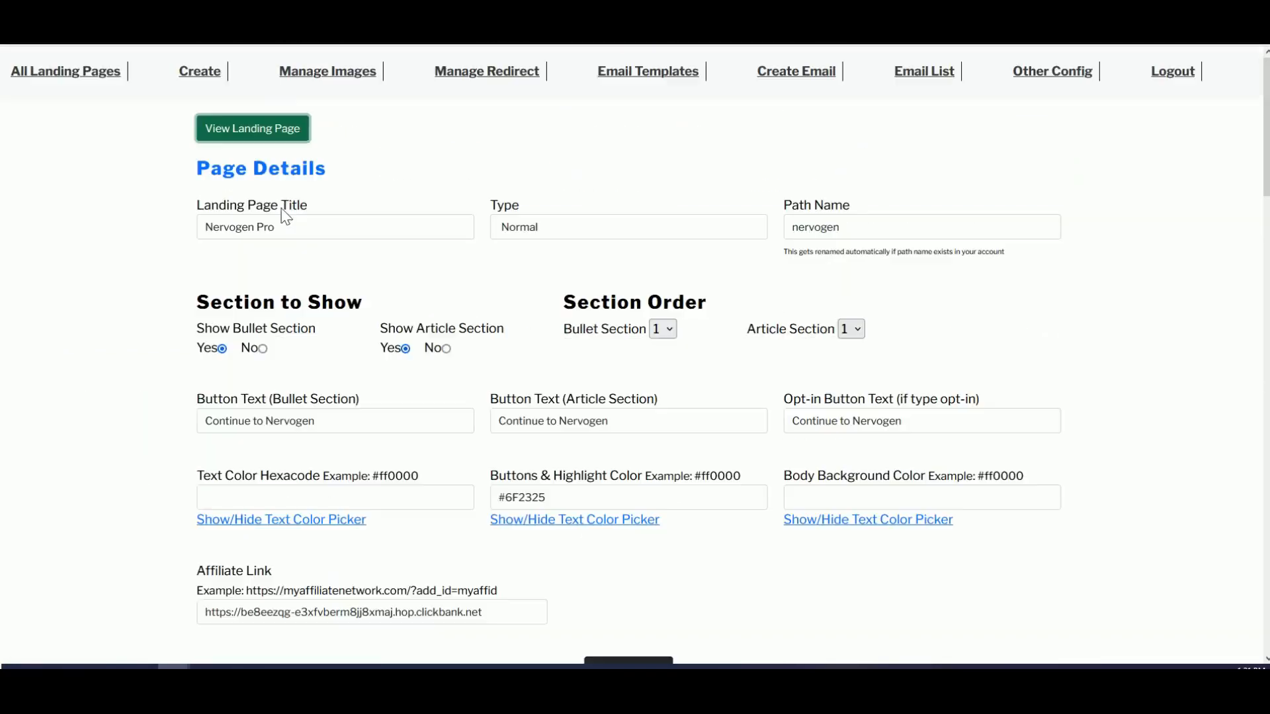
click(78, 70)
scroll(470, 466, down, 4)
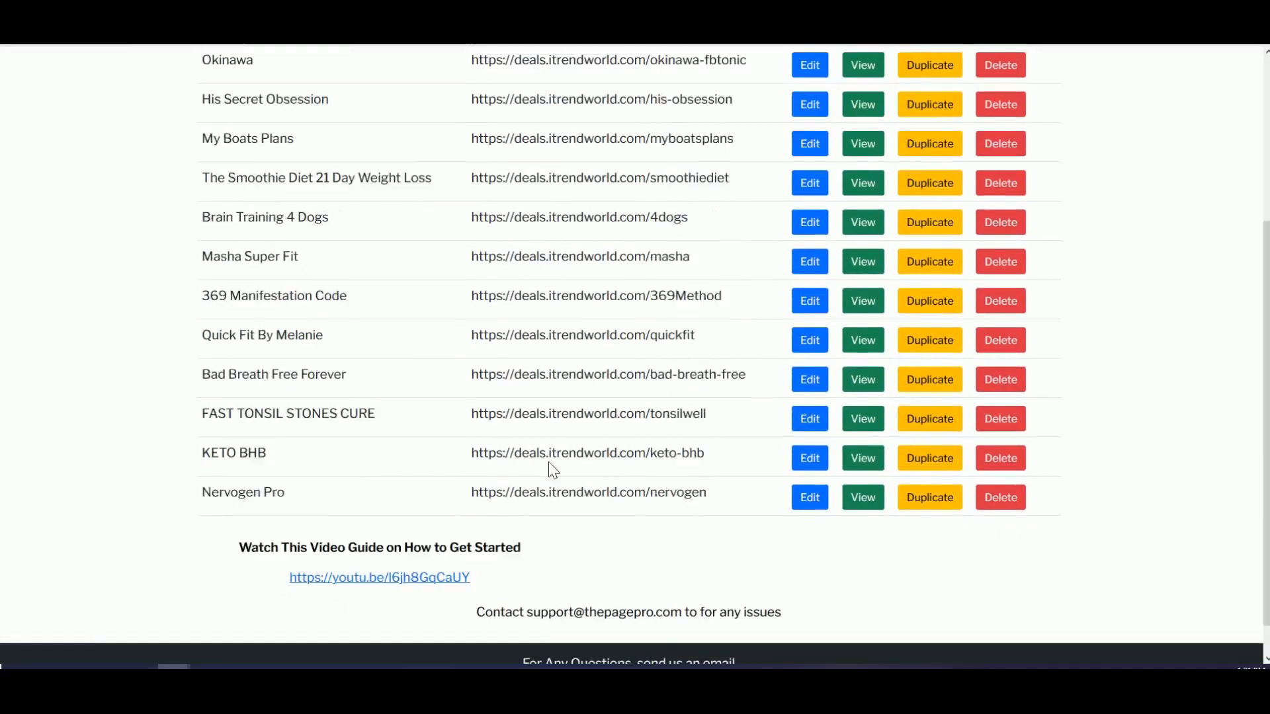
drag(471, 454, 645, 457)
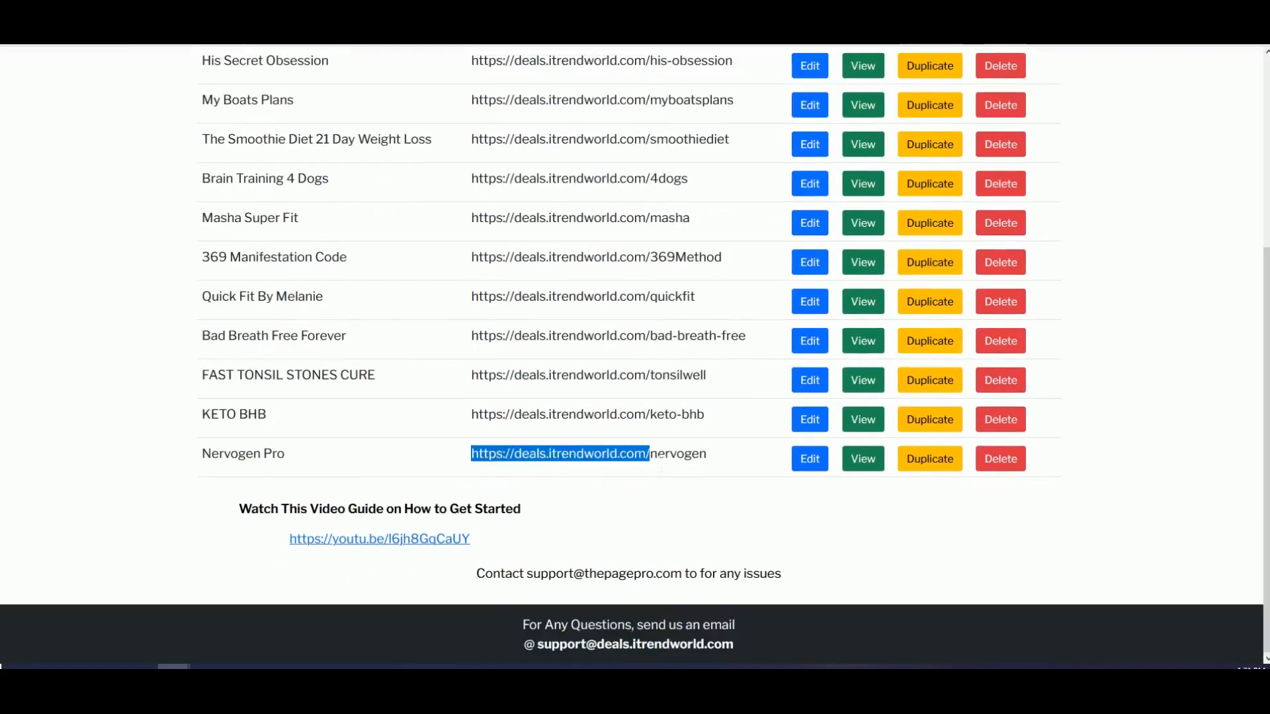
click(597, 481)
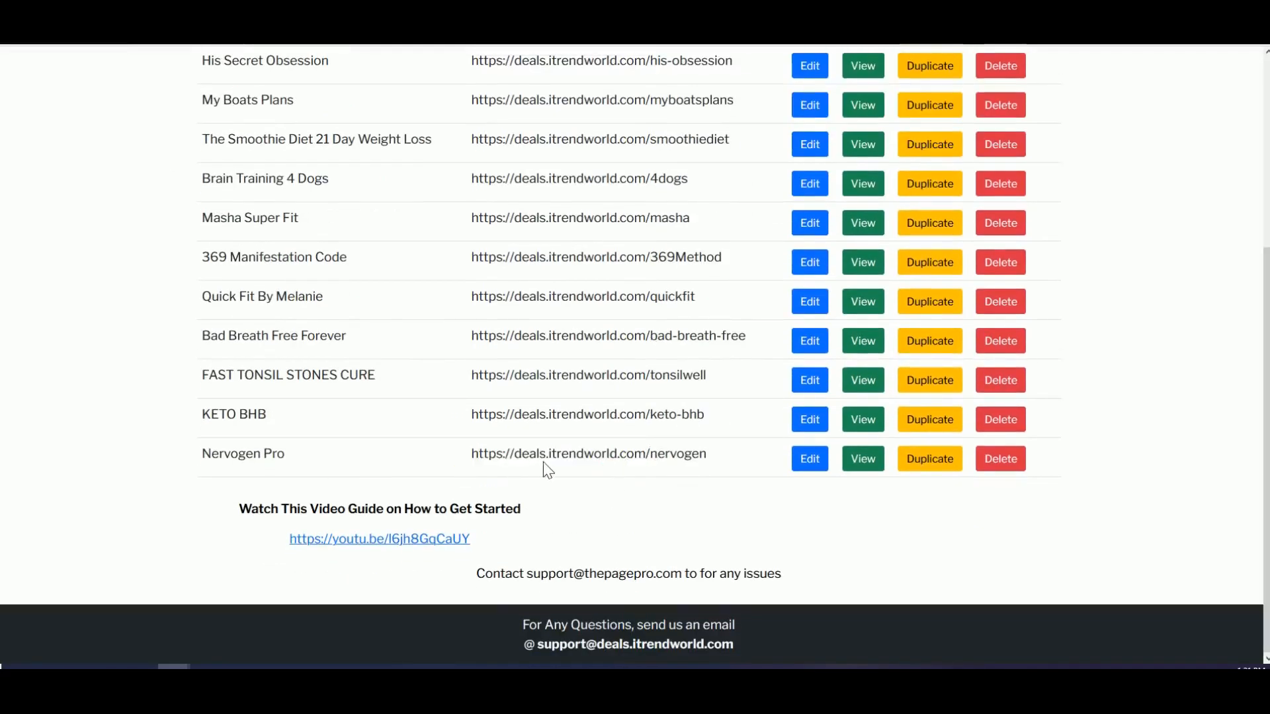
double_click(670, 465)
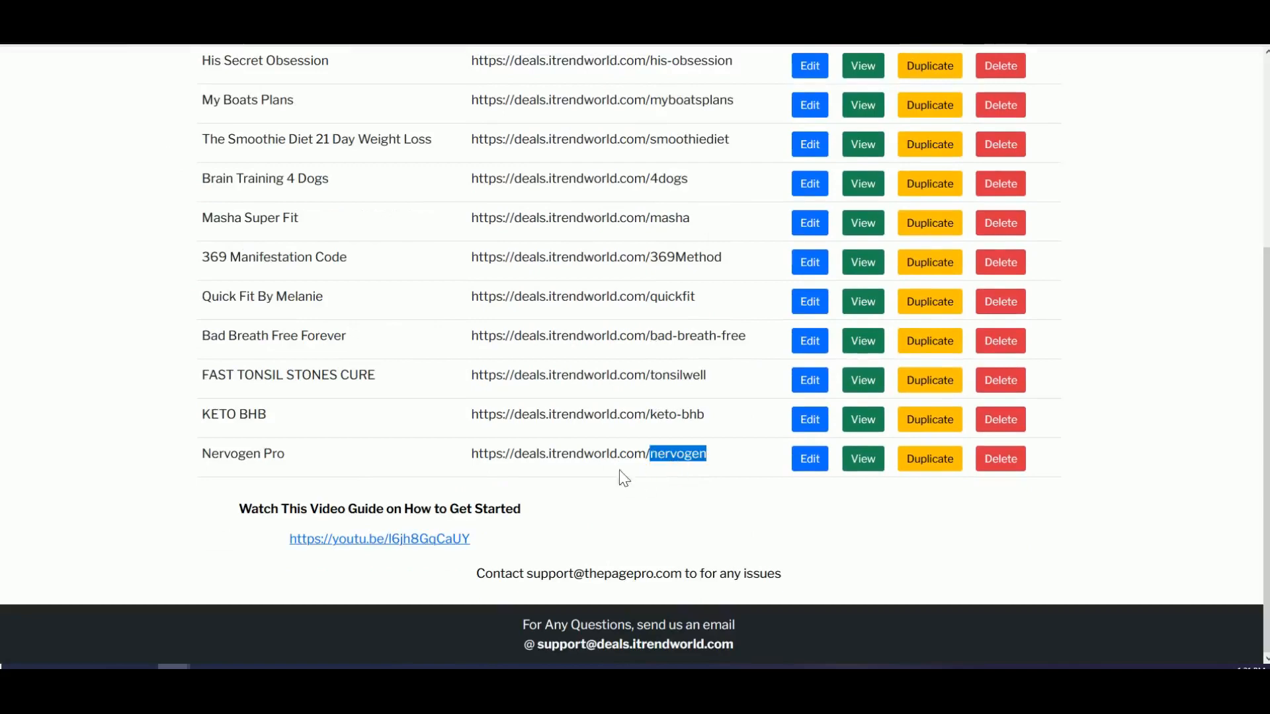
Copy the Nervogen Pro page's URL from ThePagePro and use deals.itrendworld.com/nervogen as the ad's final URL in Microsoft Advertising
click(666, 467)
triple_click(605, 457)
right_click(604, 456)
click(662, 303)
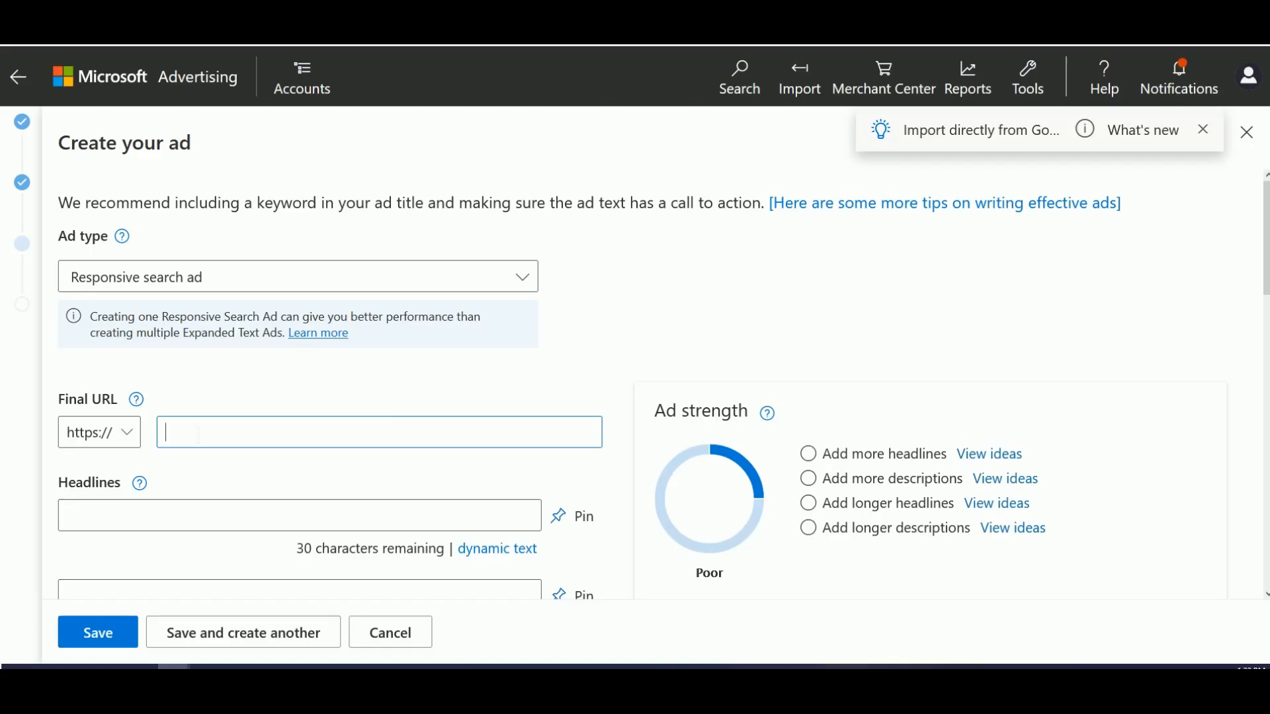
key(ctrl+v)
Copy "Nervogen Pro" from the landing page's title and enter it as the ad's first headline
scroll(360, 431, down, 3)
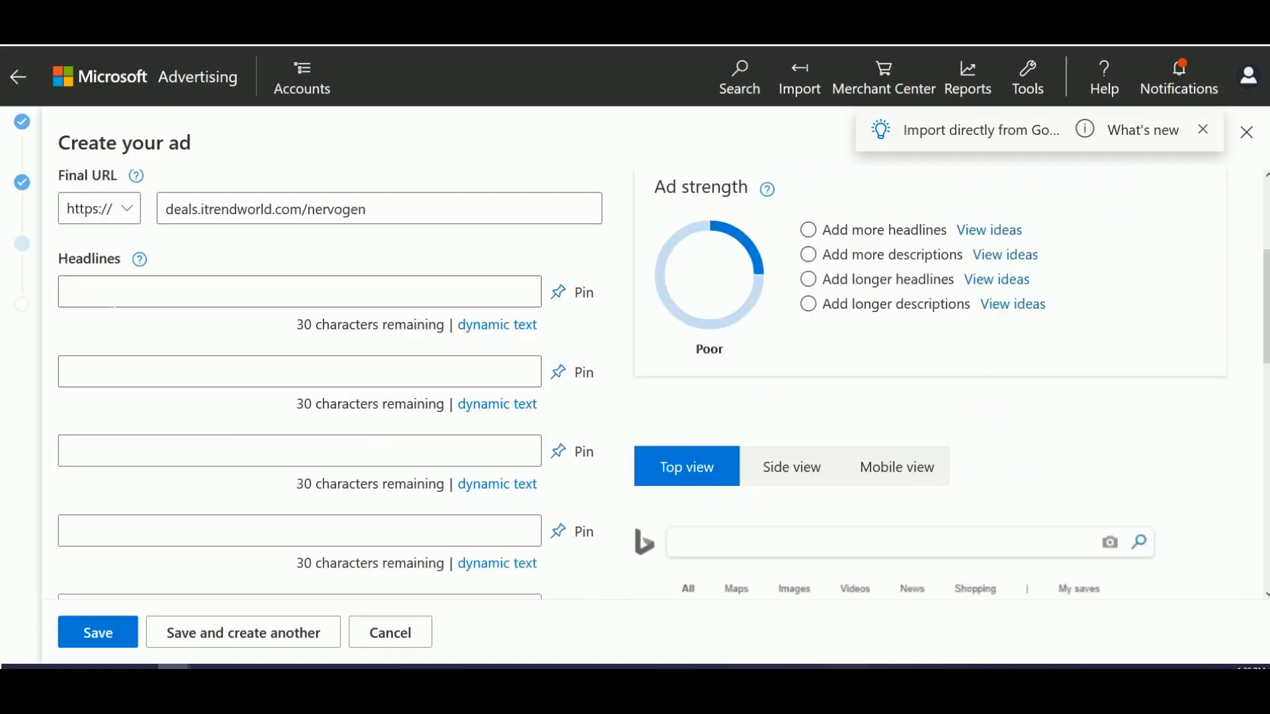
click(114, 296)
key(ctrl+shift+Tab)
key(ctrl+shift+Tab)
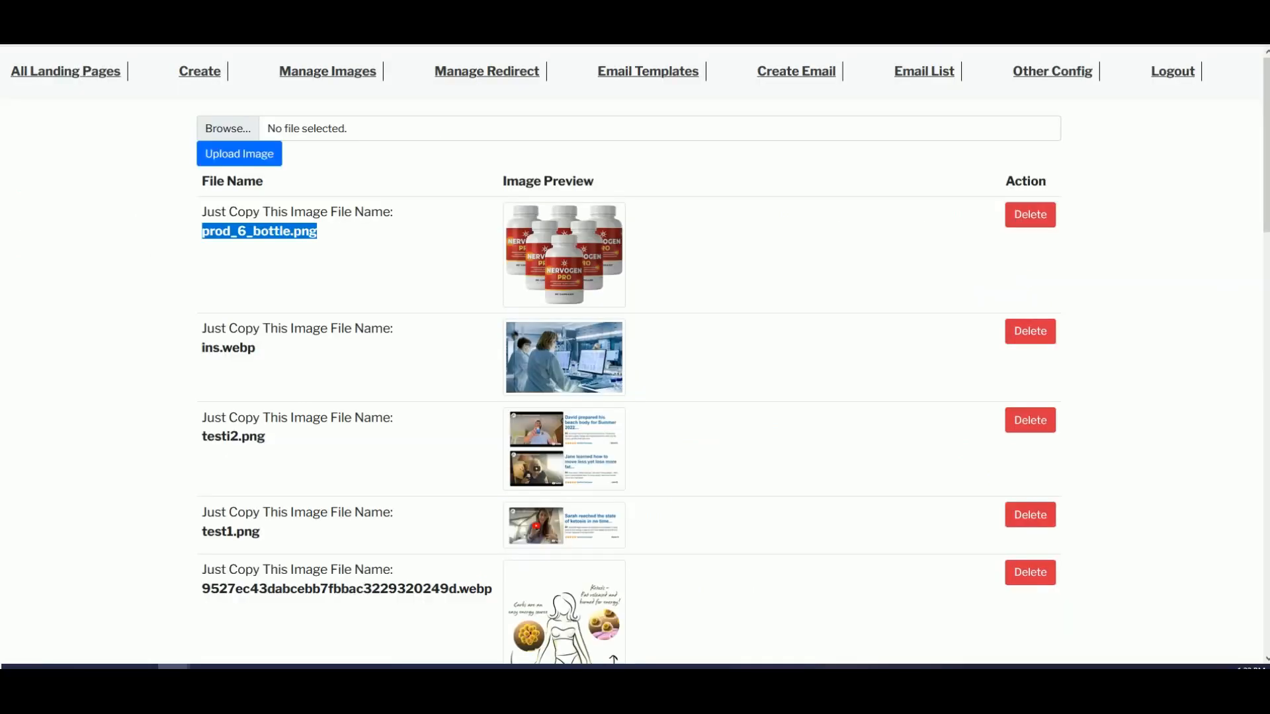
drag(506, 141, 289, 147)
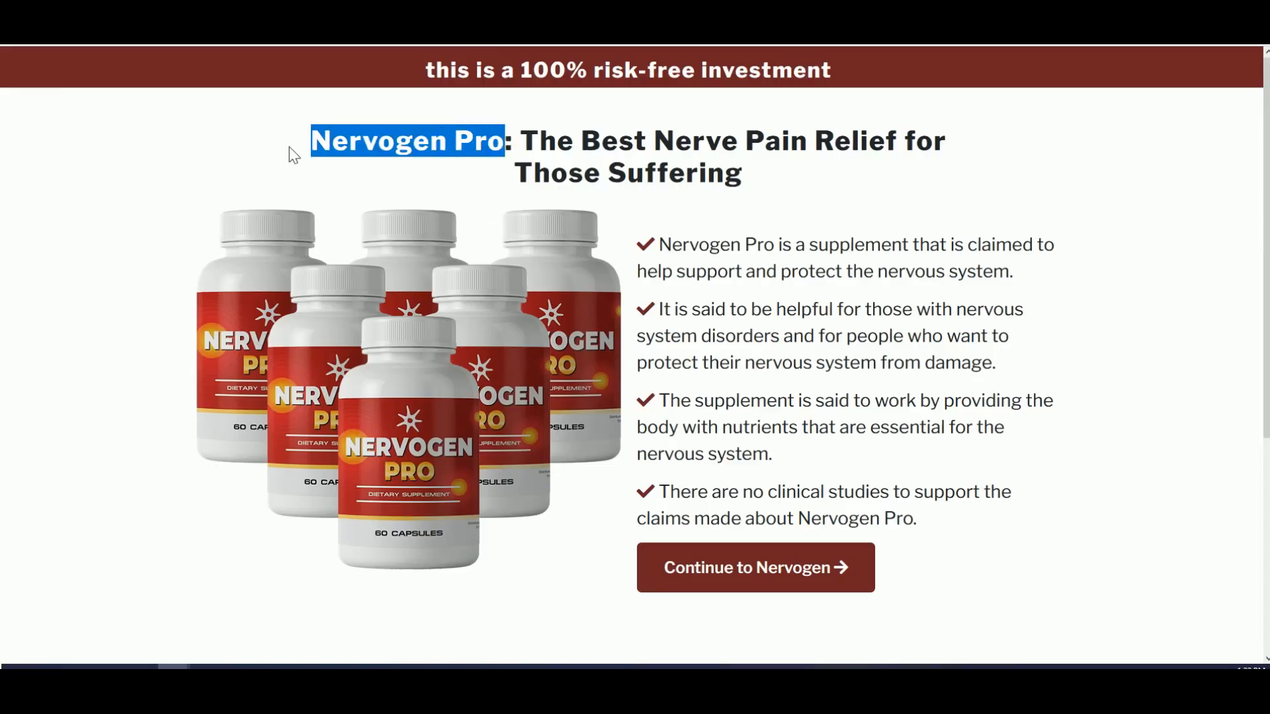
right_click(369, 139)
click(395, 149)
key(ctrl+Tab)
key(ctrl+Tab)
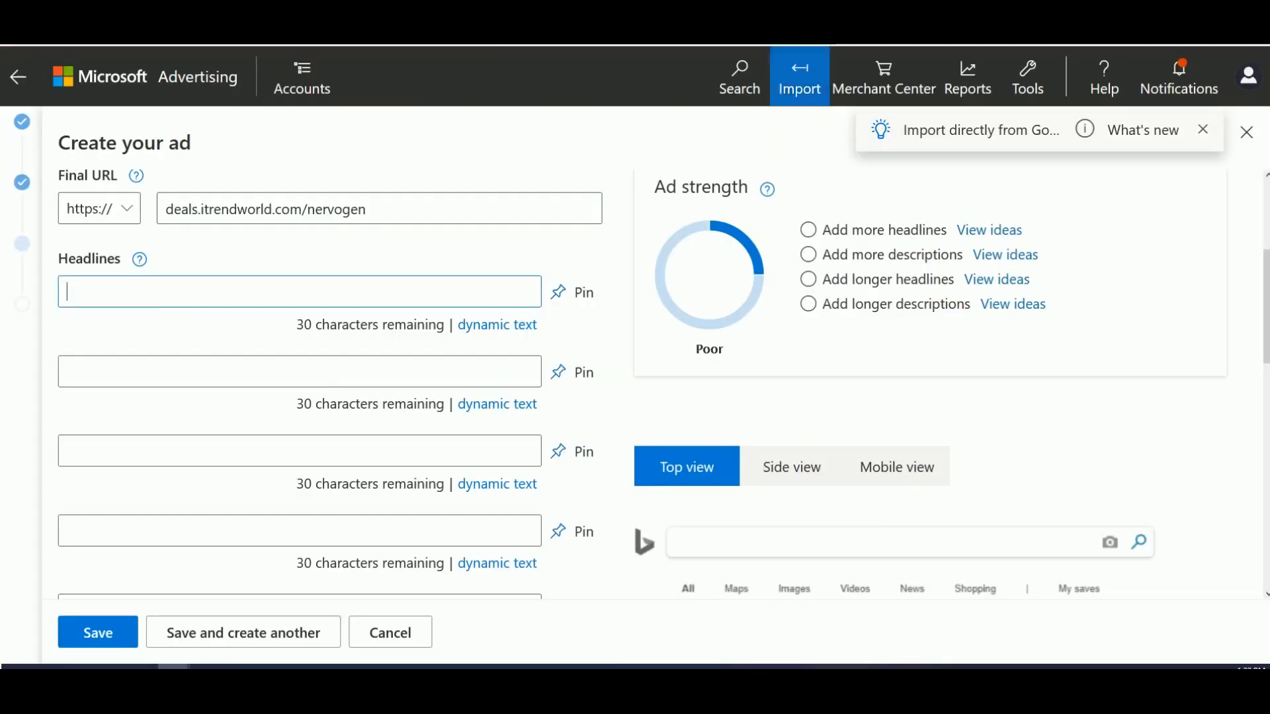
key(ctrl+v)
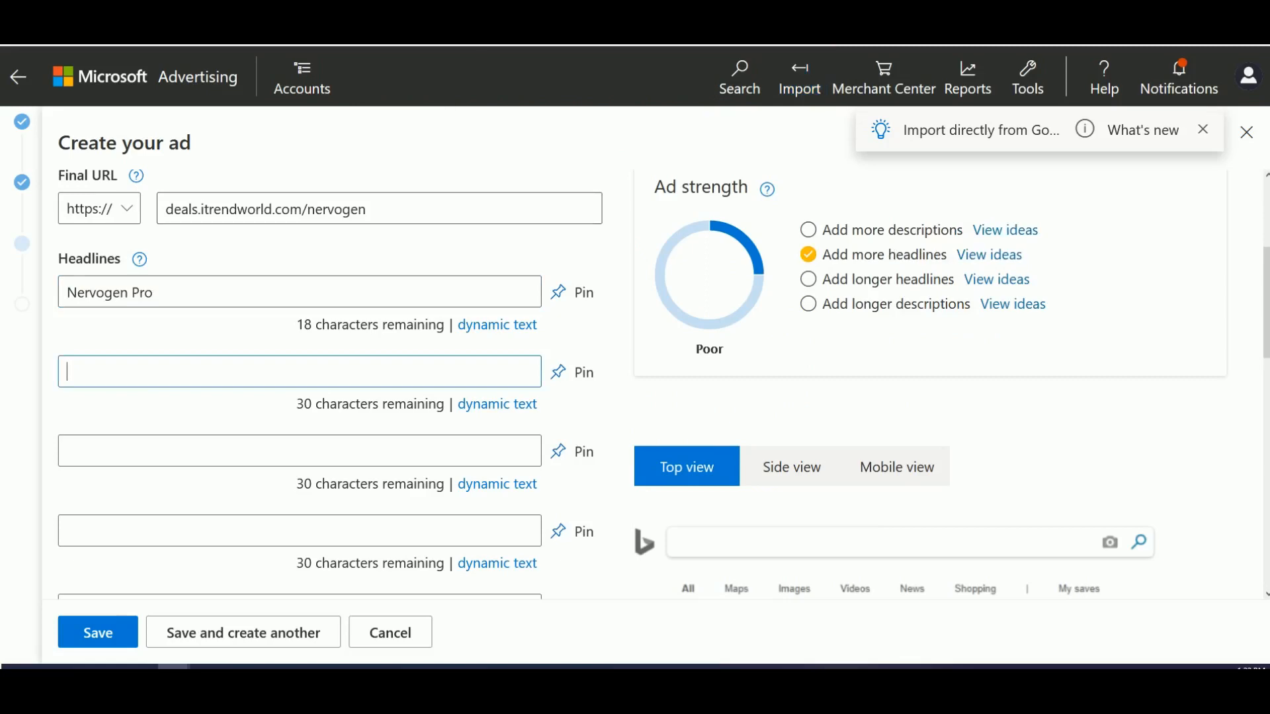
Copy "The Best Nerve Pain Relief" from the landing page's title and enter it as the ad's second headline
key(ctrl+shift+Tab)
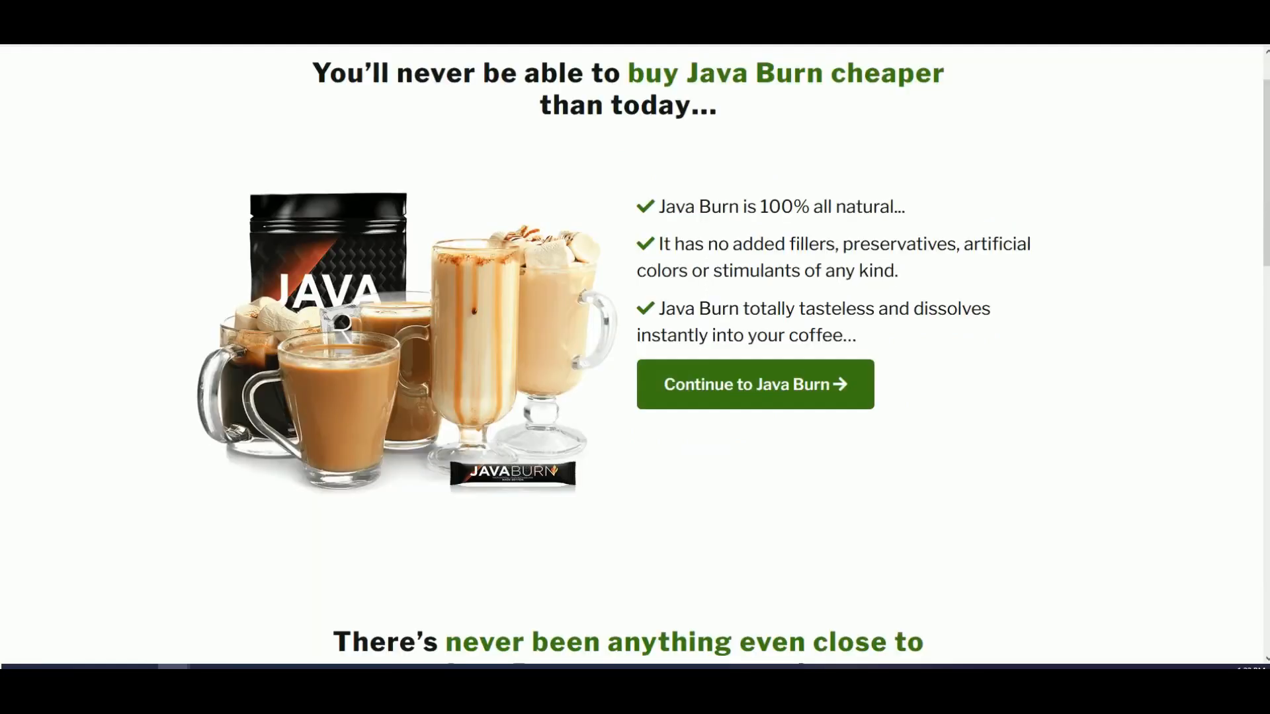
key(ctrl+shift+Tab)
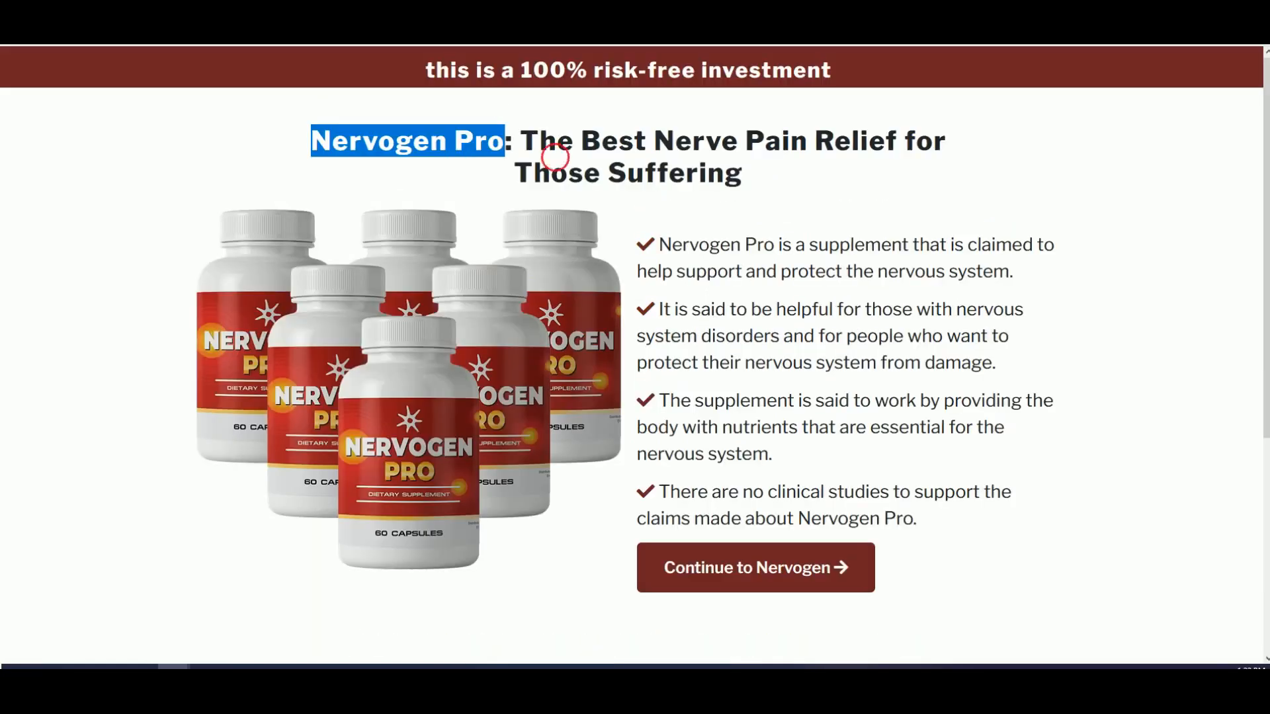
drag(520, 141, 664, 140)
click(696, 144)
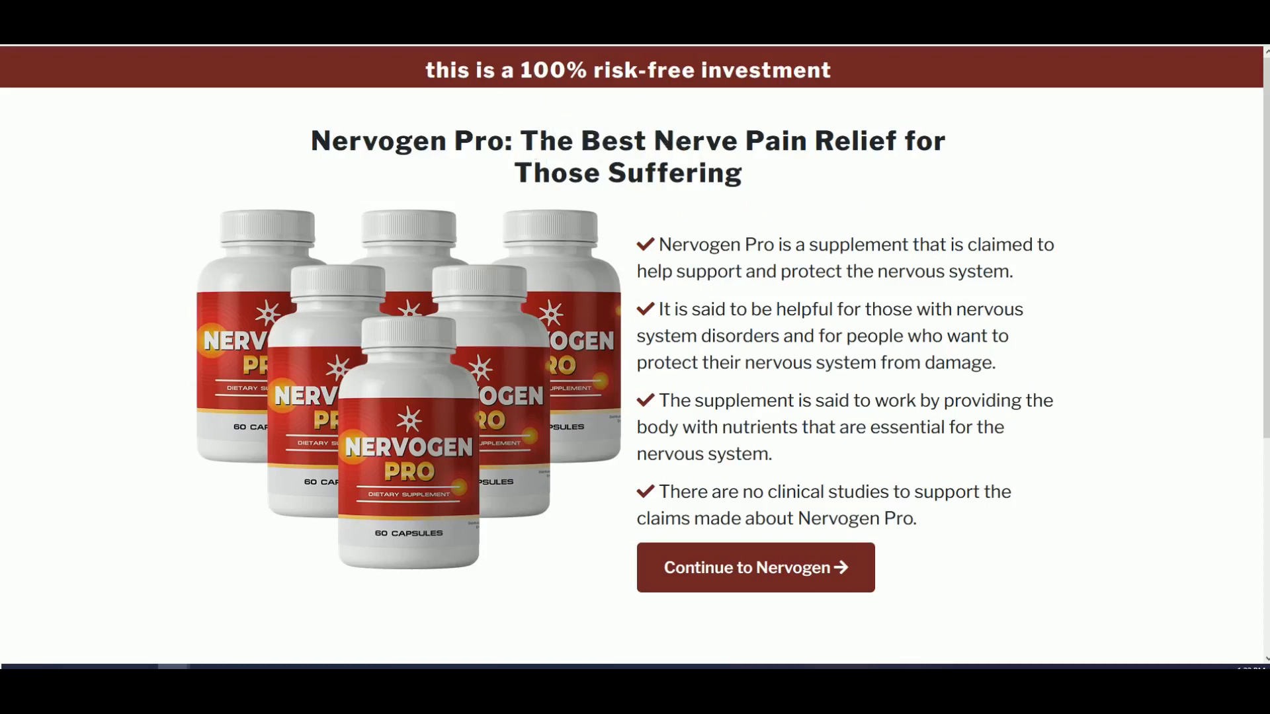
drag(520, 142, 816, 144)
click(829, 147)
drag(897, 142, 524, 139)
right_click(530, 135)
click(544, 147)
click(194, 44)
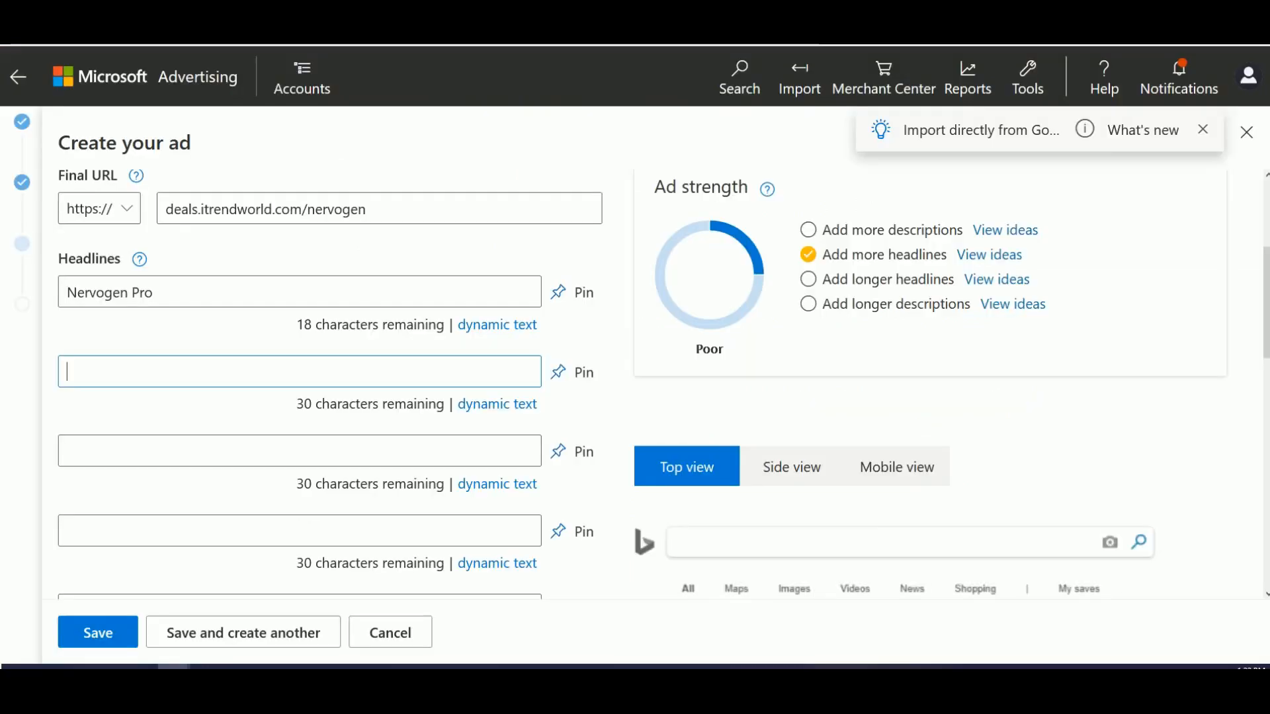
click(200, 354)
key(ctrl+v)
Use the recommended text "Best Nerve Pain Relief For Those Suffering From Pain." as the ad's first description
scroll(237, 367, down, 6)
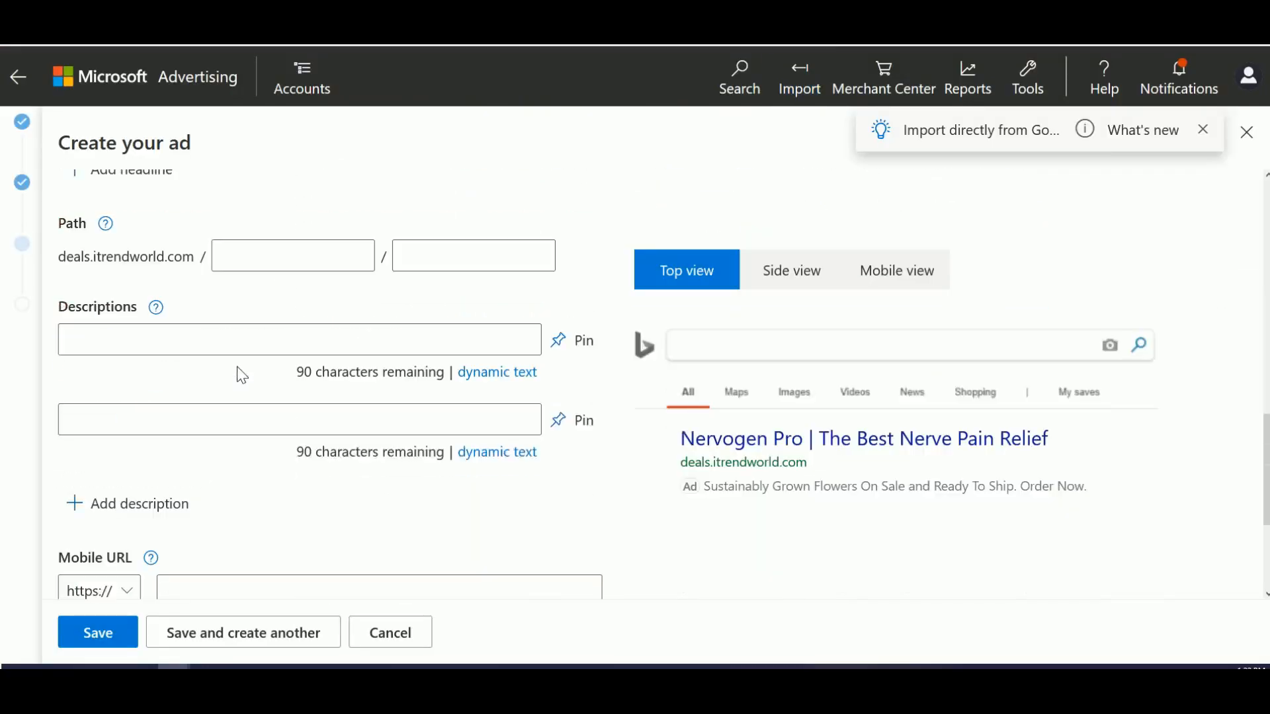
click(238, 349)
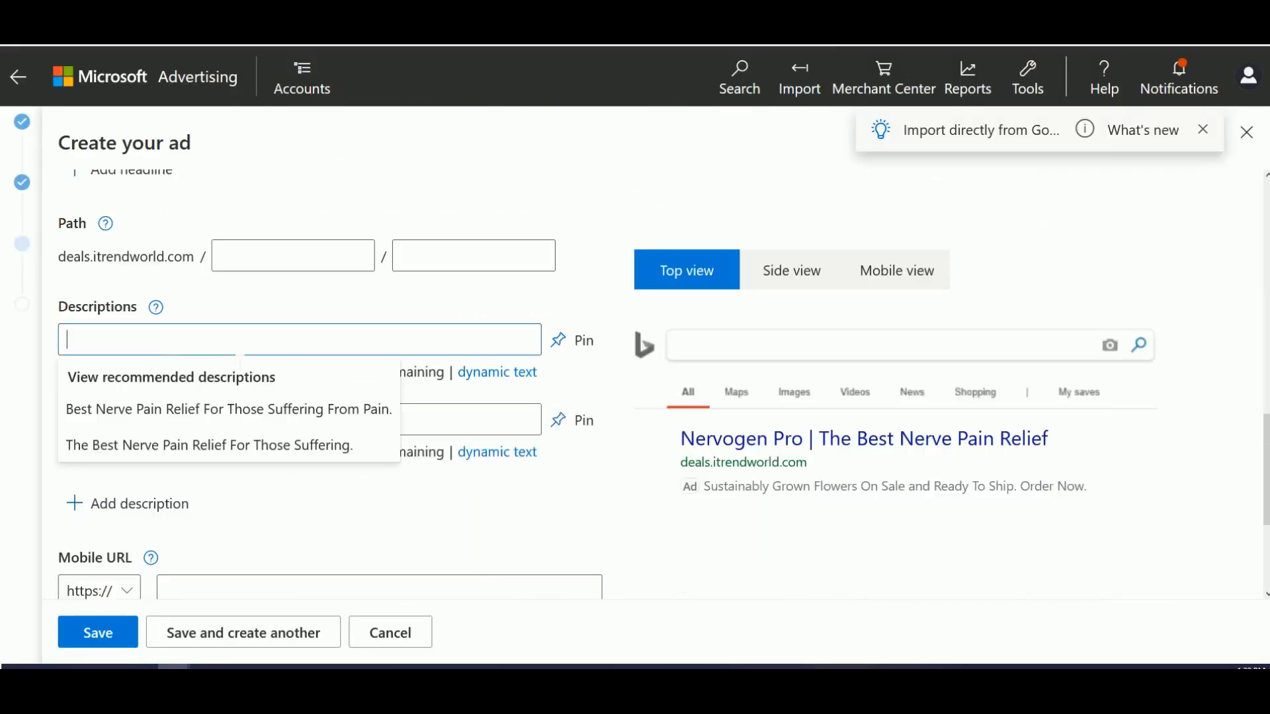
click(215, 421)
Copy the landing page's third bullet, about providing the body with essential nutrients, into the ad's second description
click(231, 431)
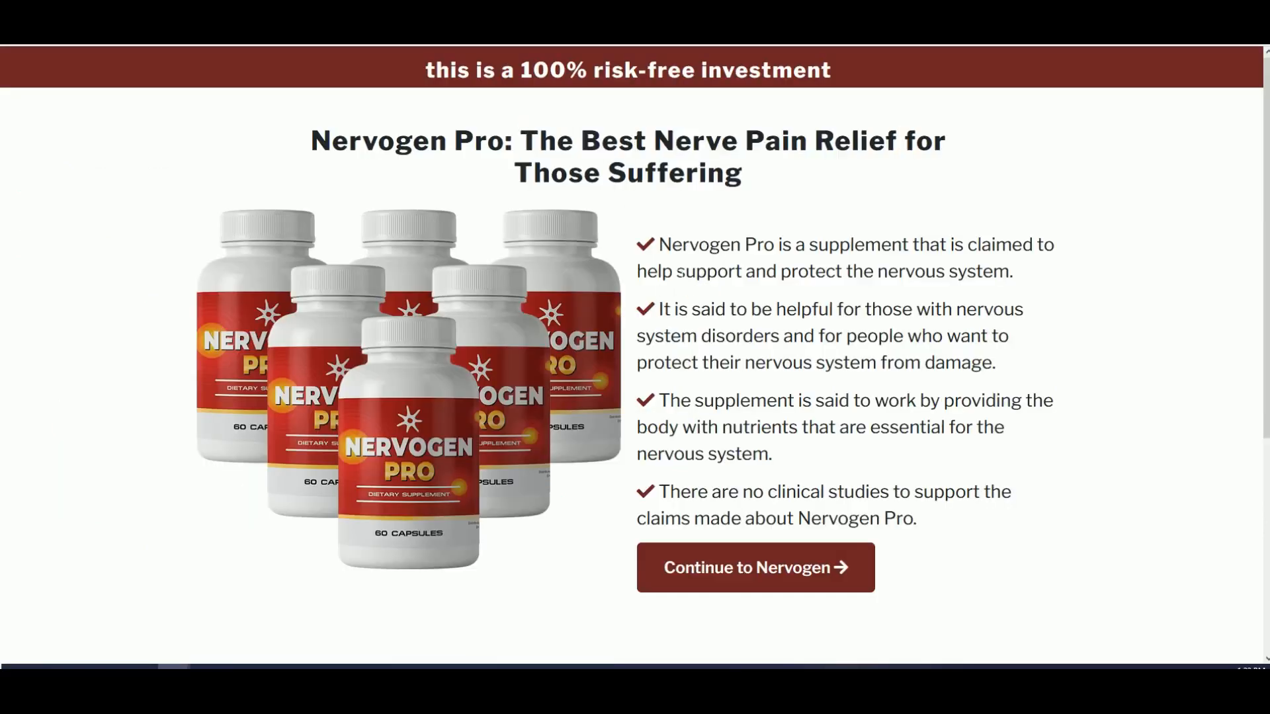
drag(659, 245, 1014, 271)
click(771, 320)
drag(660, 401, 767, 453)
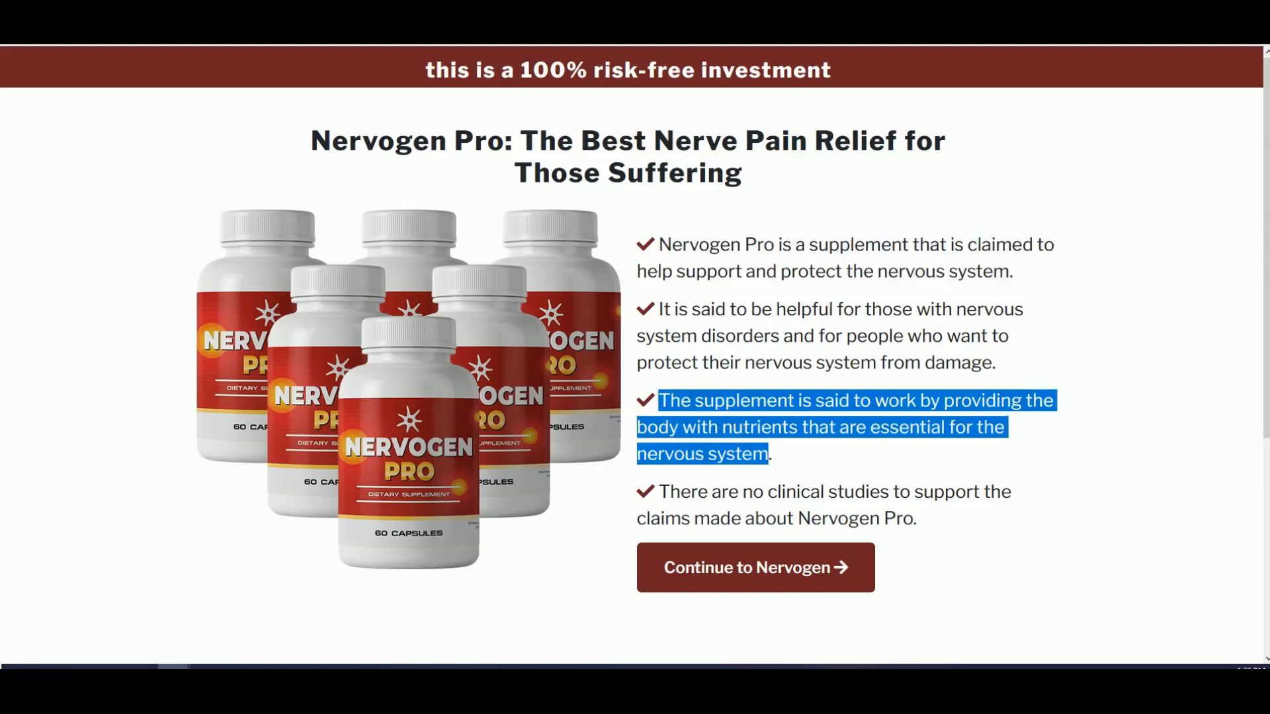
right_click(822, 425)
click(840, 440)
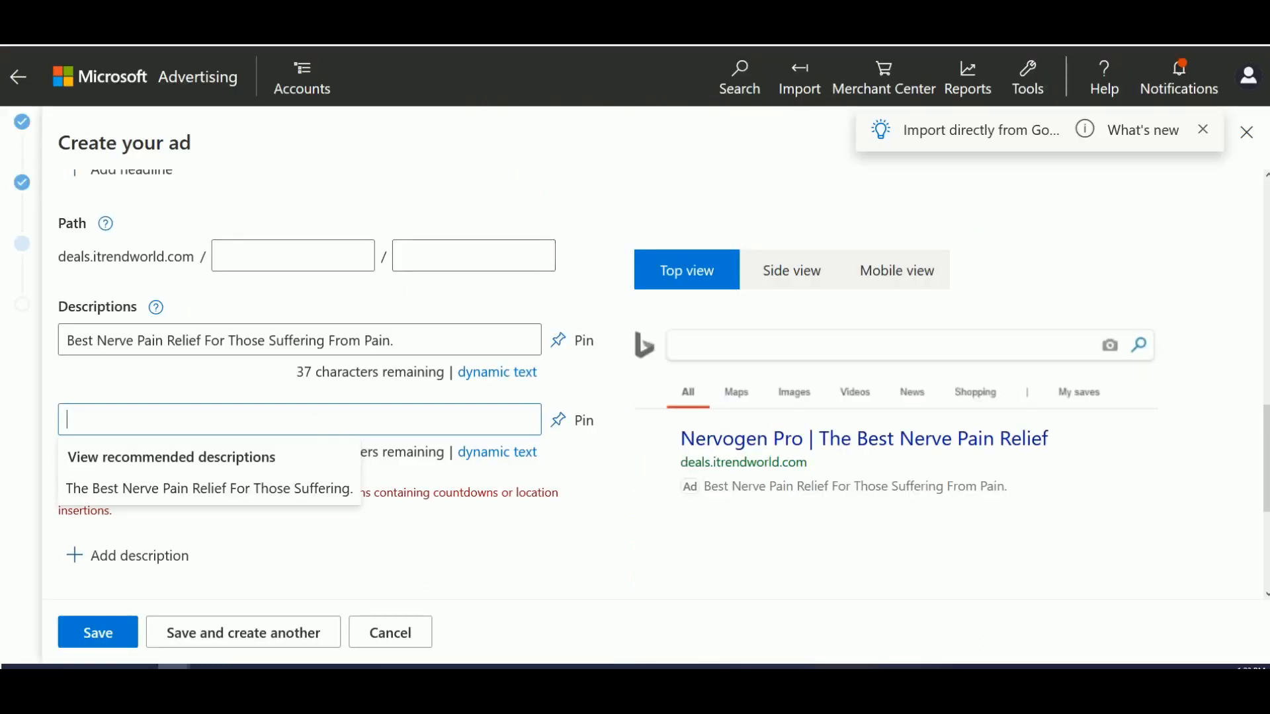
key(ctrl+v)
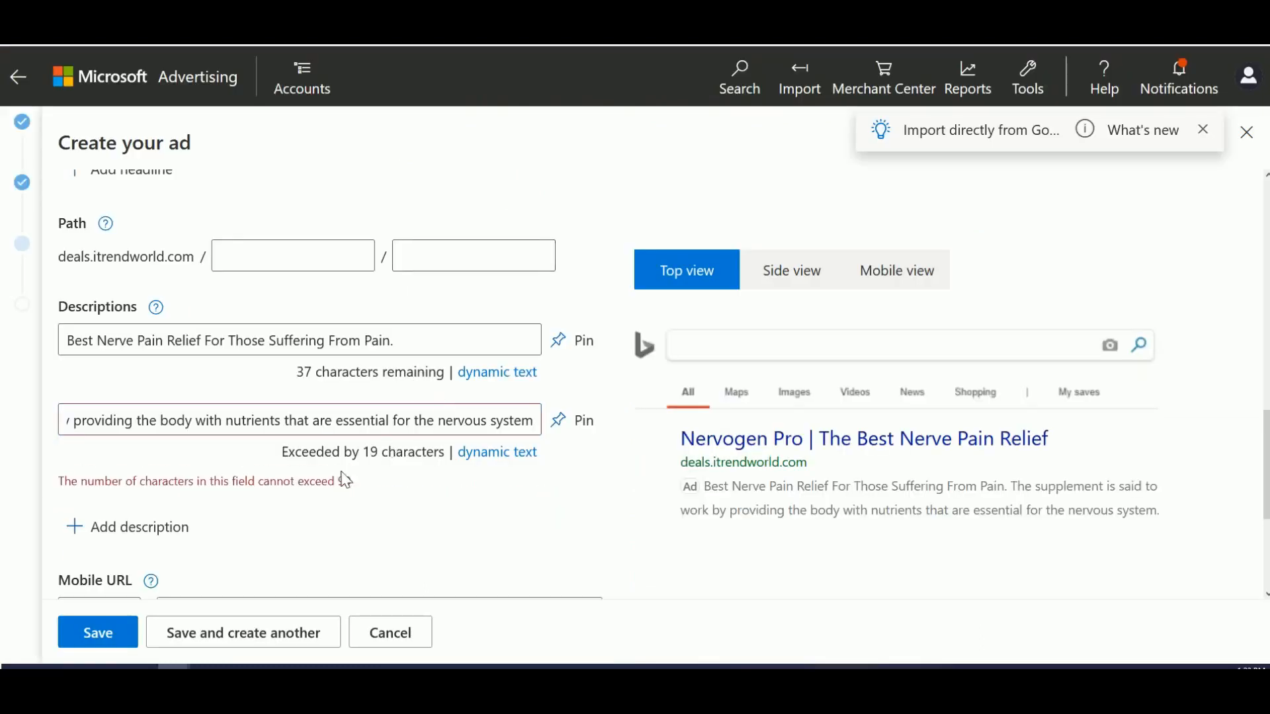
Shorten the second description by replacing "is said to work by providing" with "provides"
drag(168, 420, 63, 422)
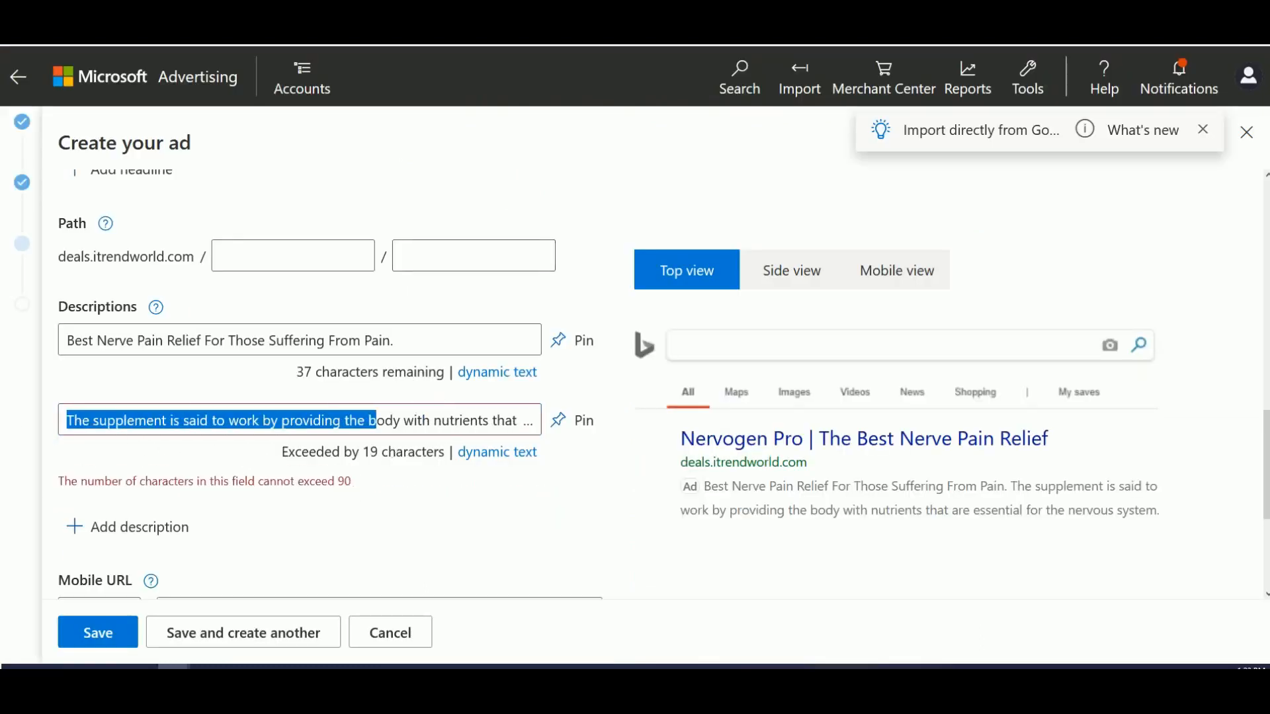
click(244, 421)
drag(443, 421, 537, 422)
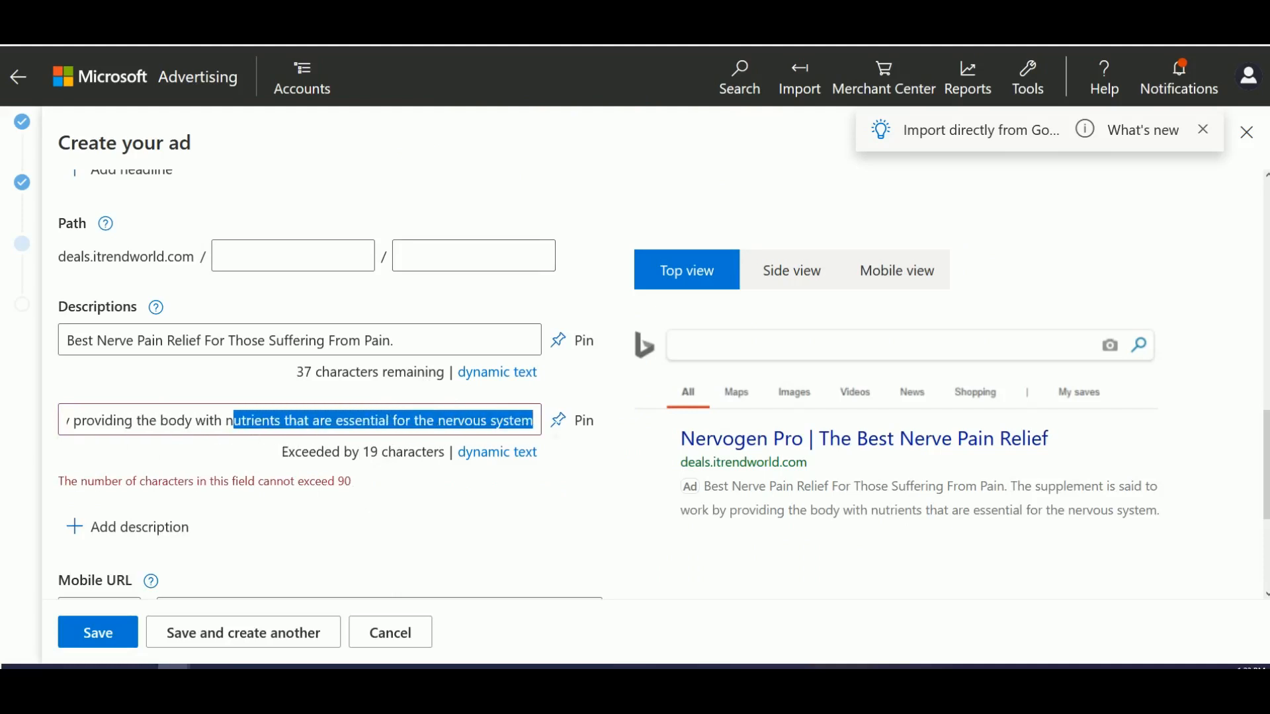
drag(415, 421, 537, 423)
drag(169, 421, 64, 421)
click(135, 421)
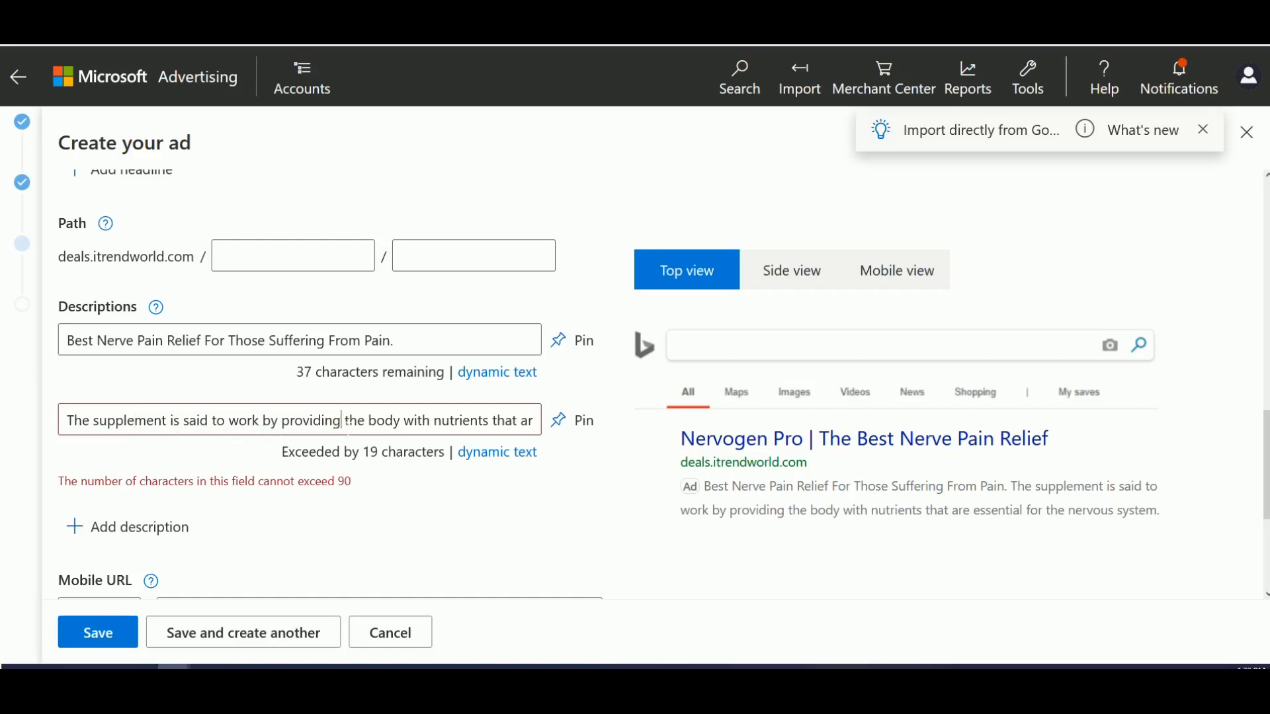
drag(344, 421, 170, 421)
key(BackSpace)
text(prov)
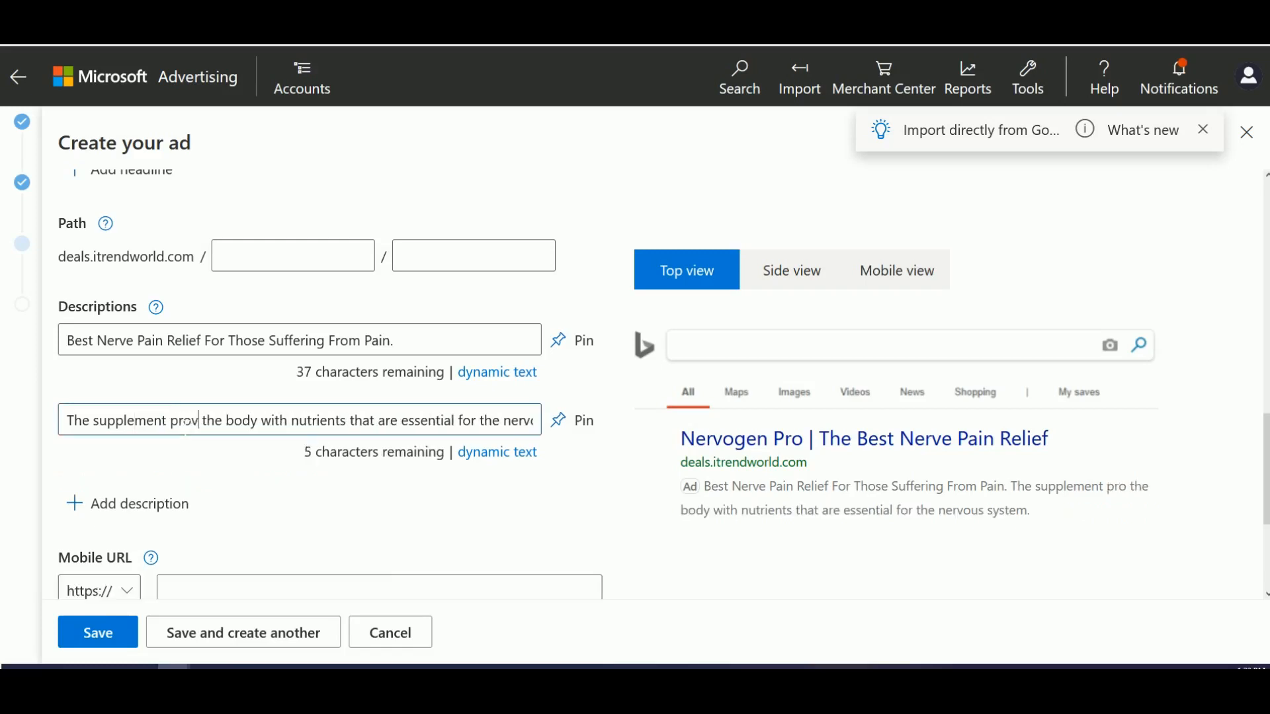
text(ides)
click(307, 501)
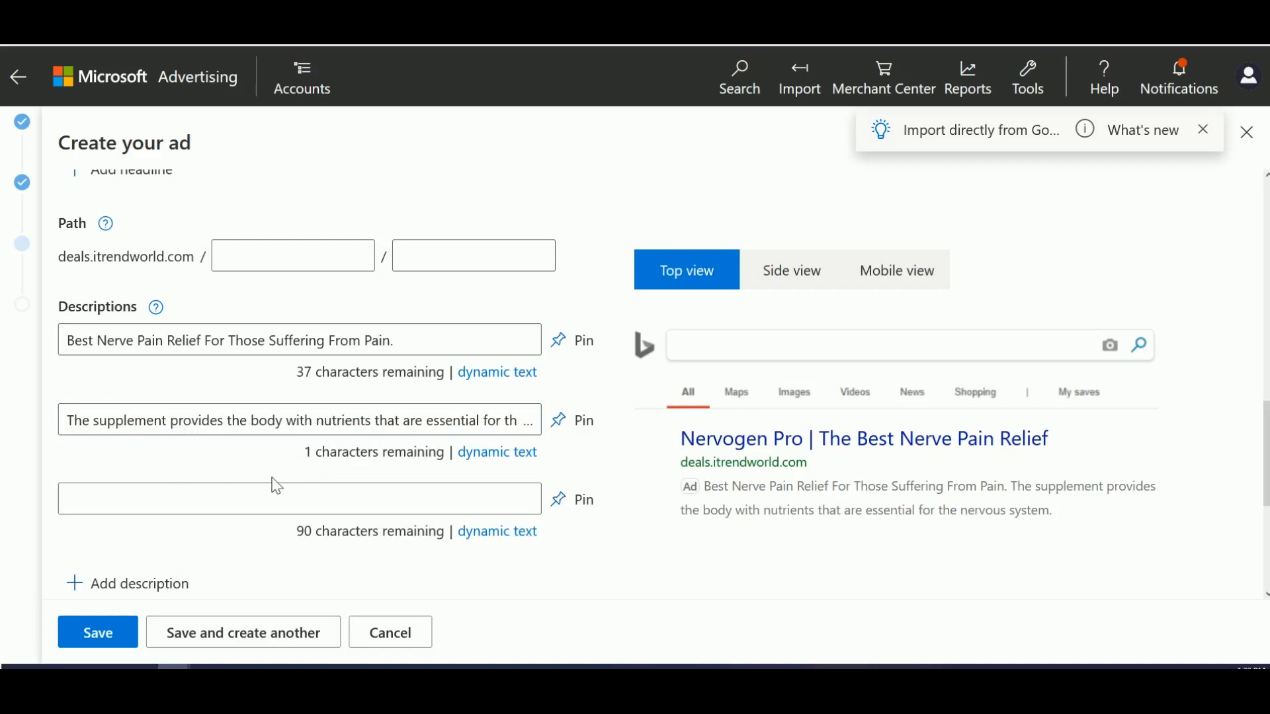
Set the first part of the ad's display path to nervogen
scroll(277, 487, down, 3)
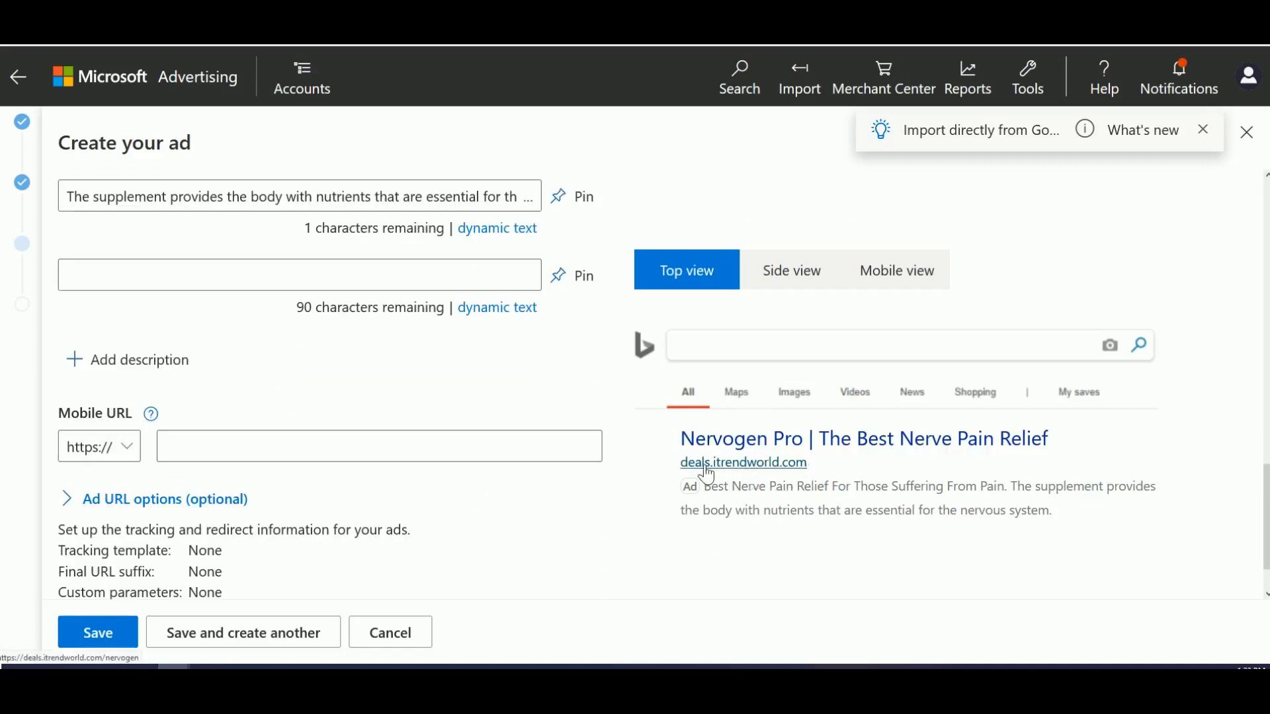
scroll(258, 411, up, 5)
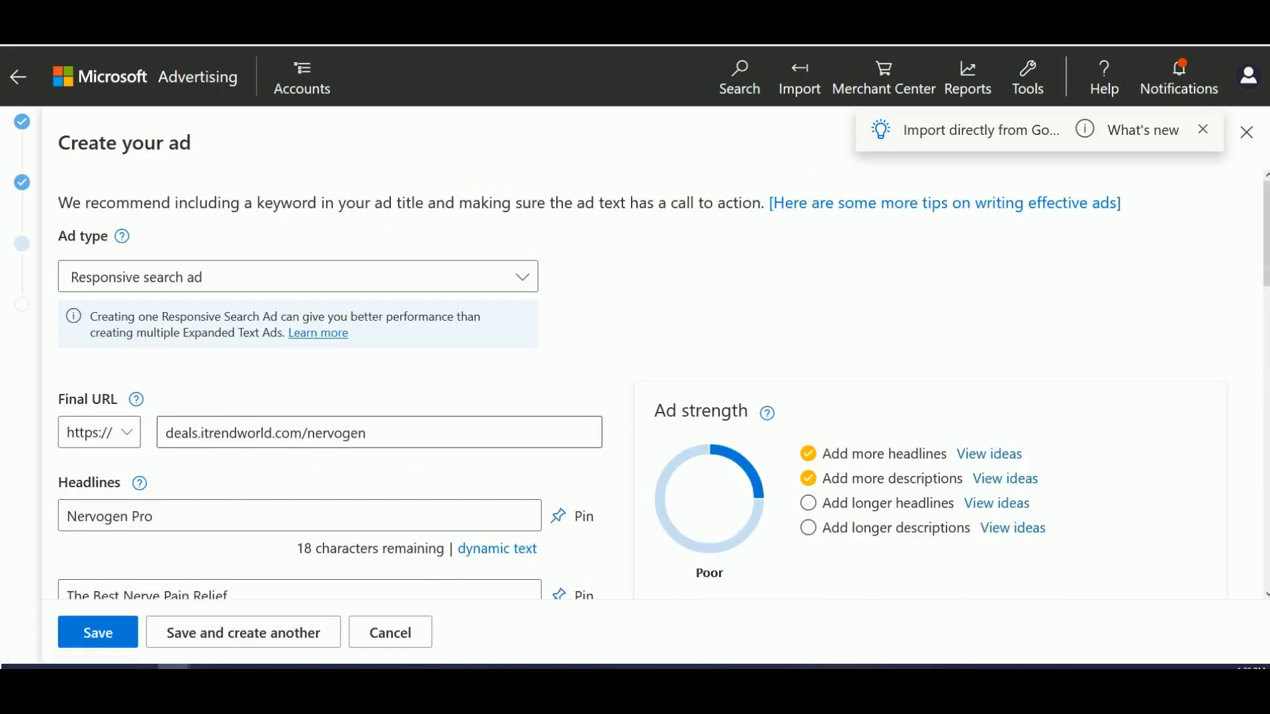
scroll(368, 436, down, 6)
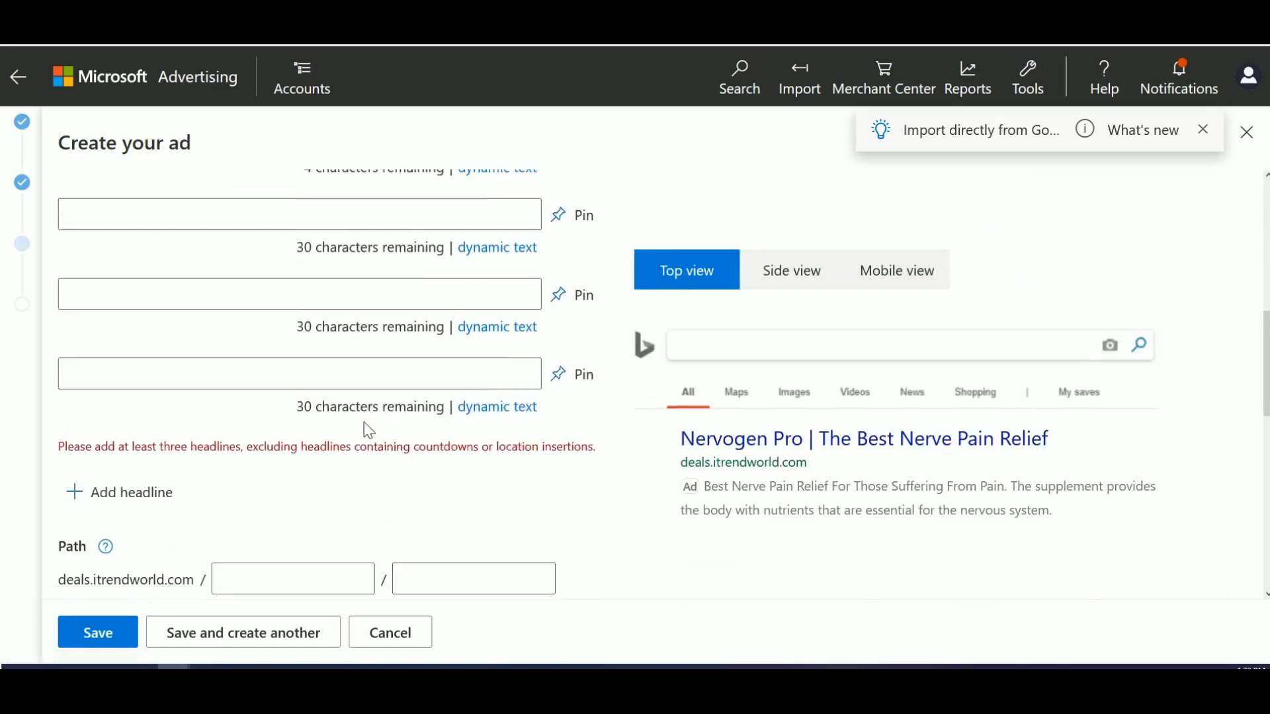
scroll(368, 431, down, 1)
text(nervogen)
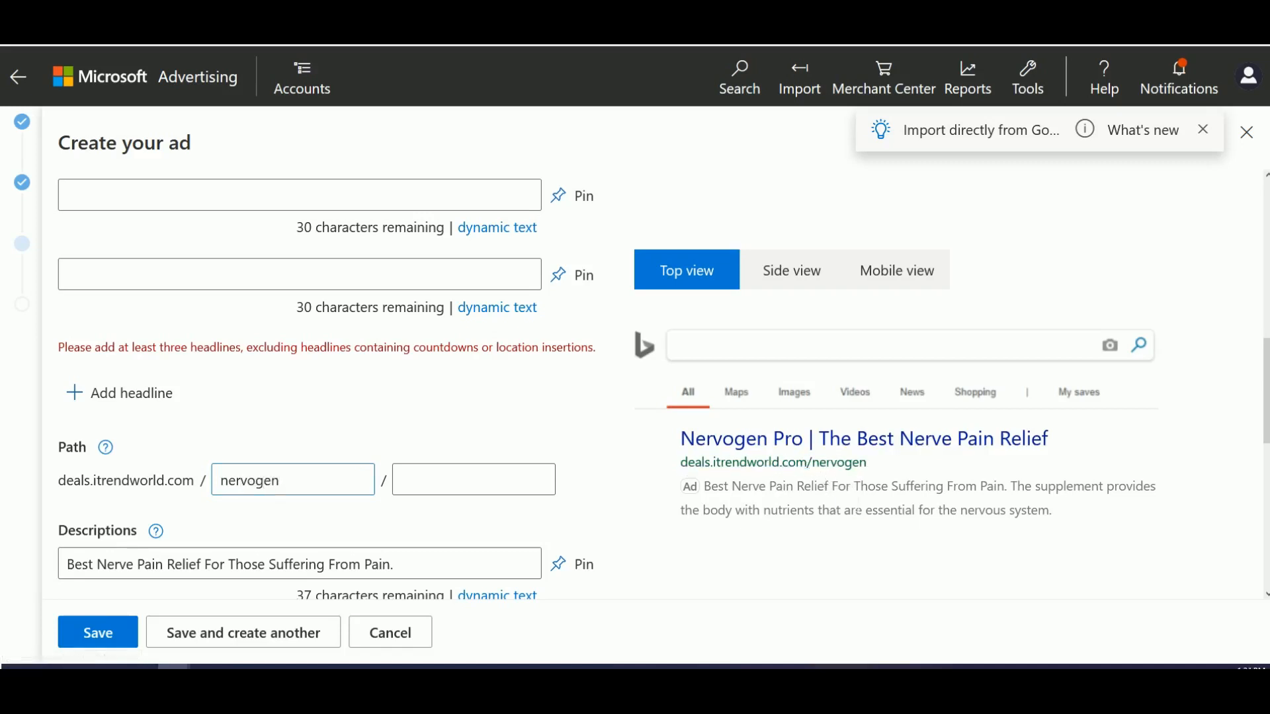
Try to save the ad
scroll(318, 357, down, 8)
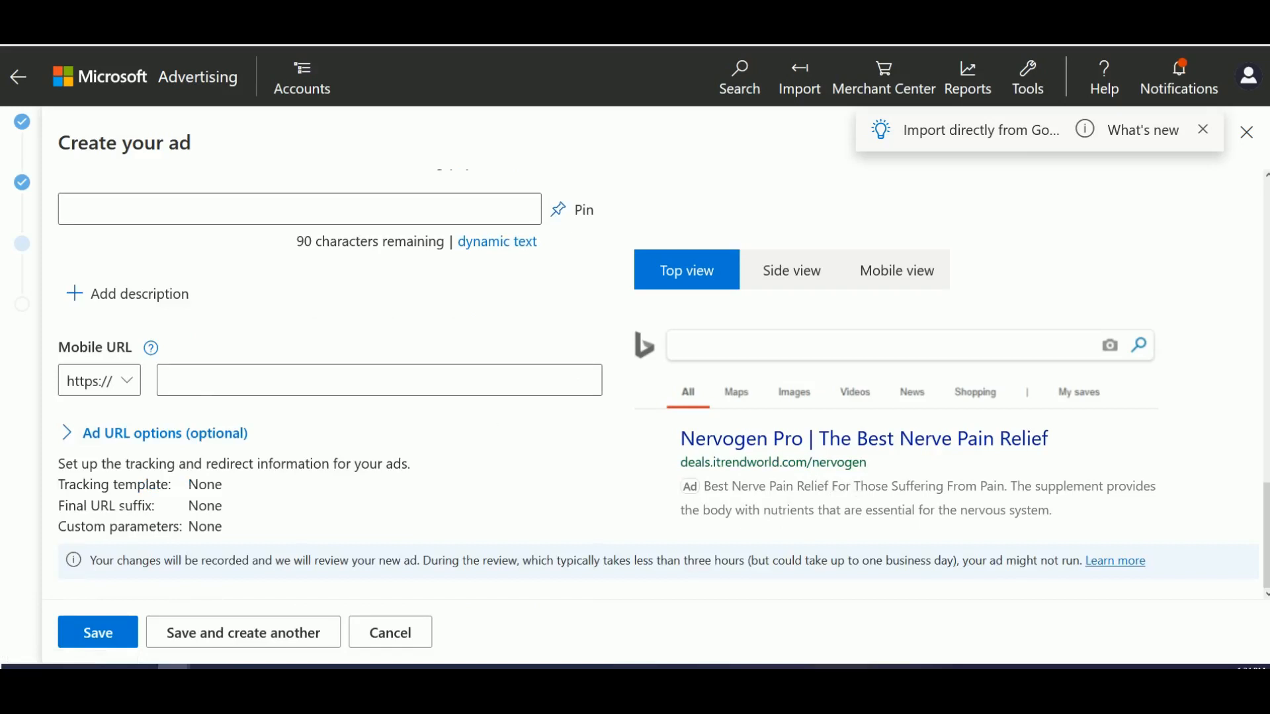
click(121, 645)
click(125, 641)
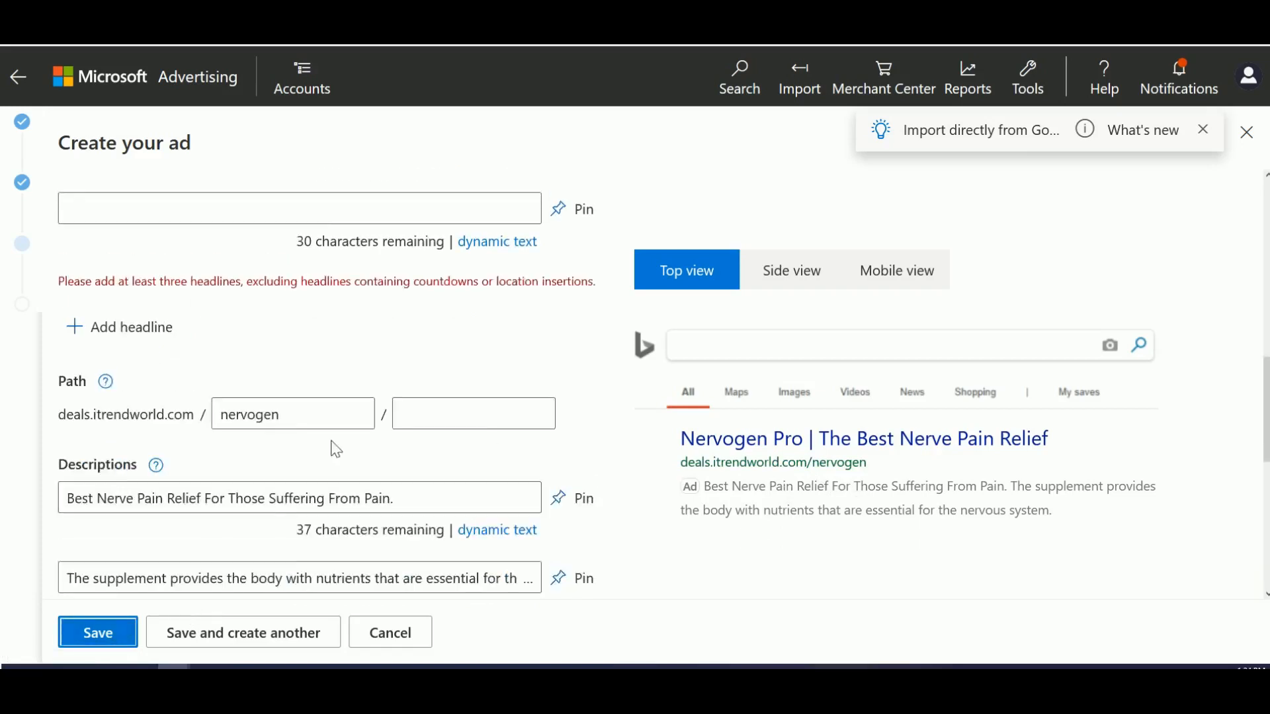
Enter "Support the nervous system" as the ad's third headline, copying "nervous system" from the landing page's first bullet
scroll(337, 447, up, 3)
scroll(340, 413, down, 2)
scroll(293, 447, up, 2)
scroll(230, 506, down, 2)
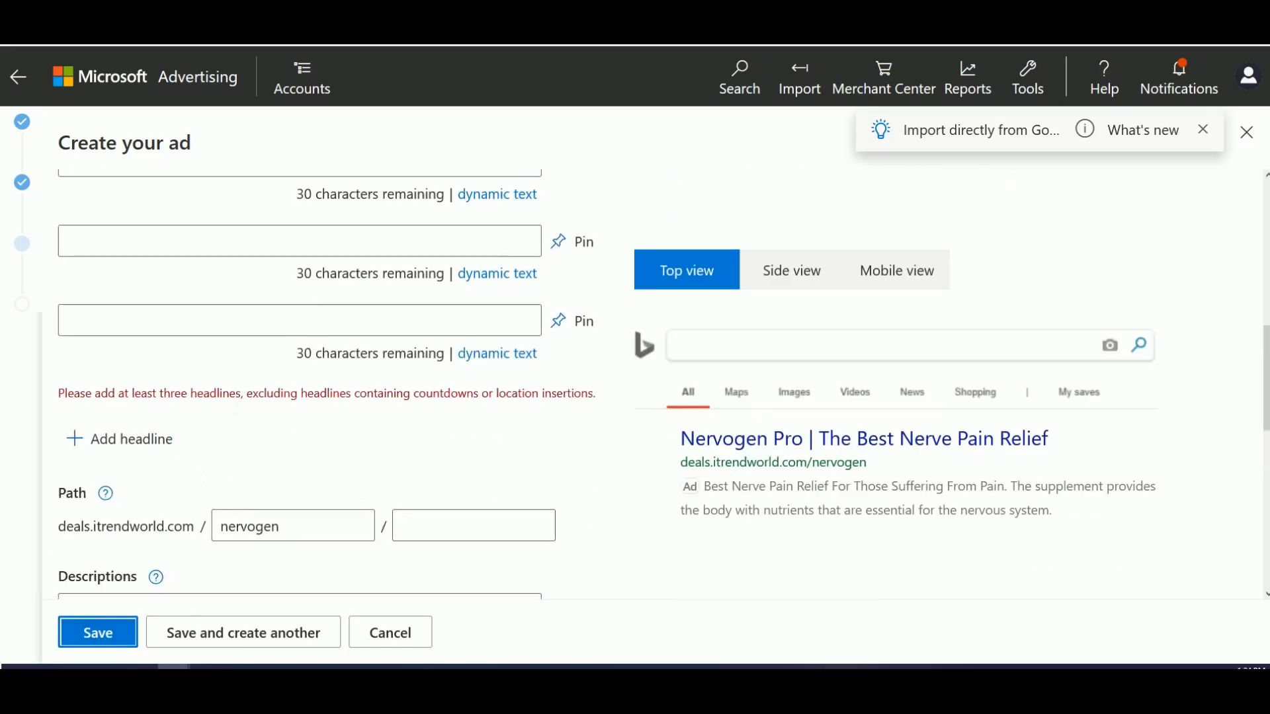
scroll(213, 403, up, 4)
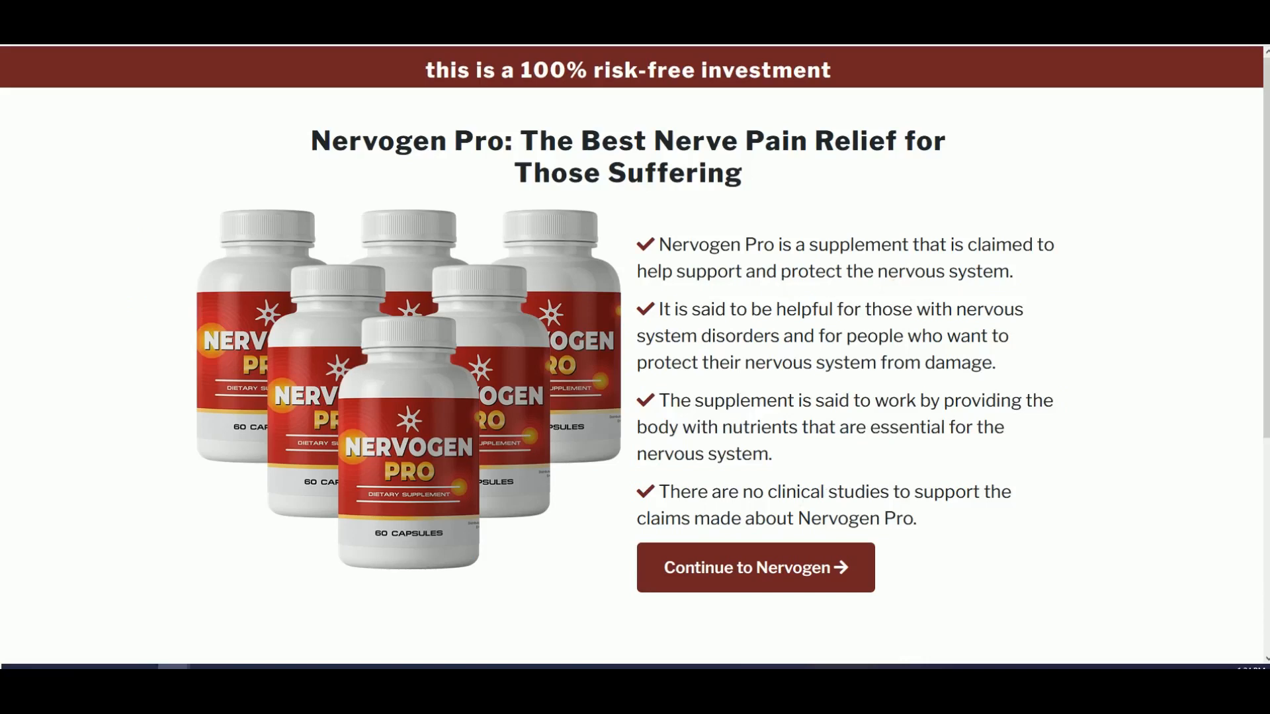
double_click(696, 273)
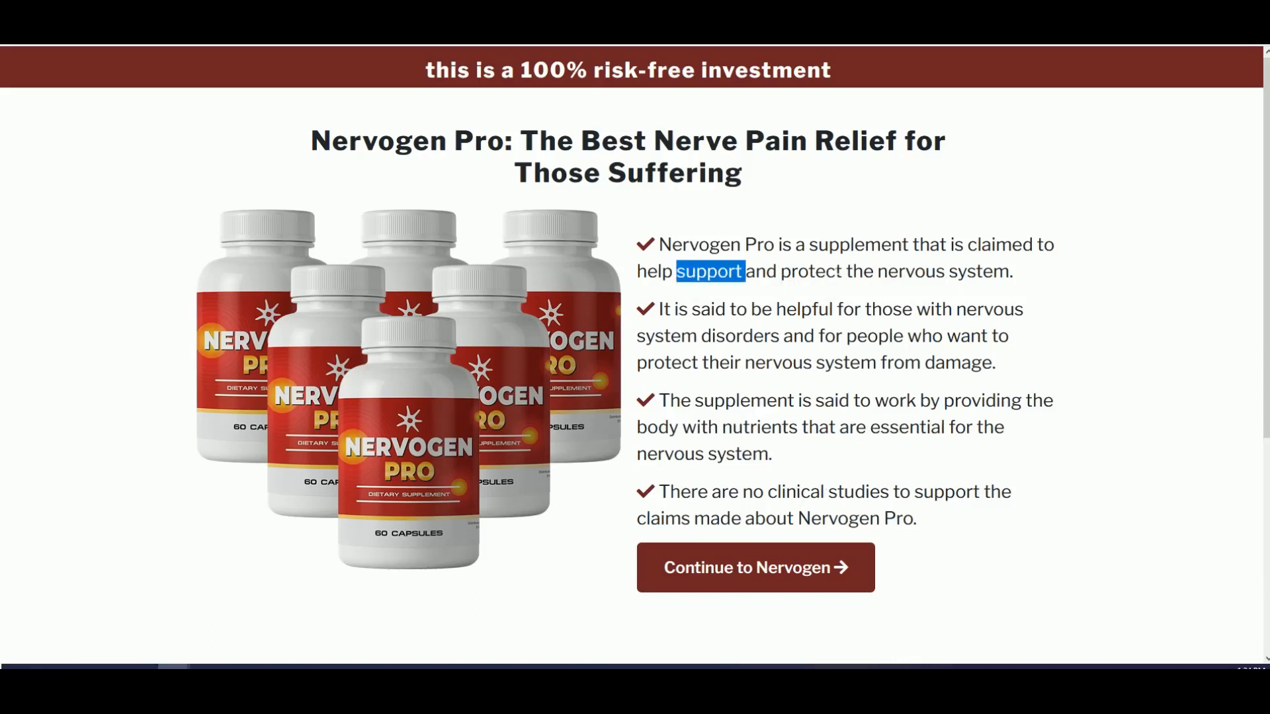
click(746, 273)
mouse_move(887, 272)
mouse_down()
mouse_move(1010, 273)
mouse_move(879, 272)
mouse_up()
right_click(886, 274)
click(902, 286)
key(alt+Tab)
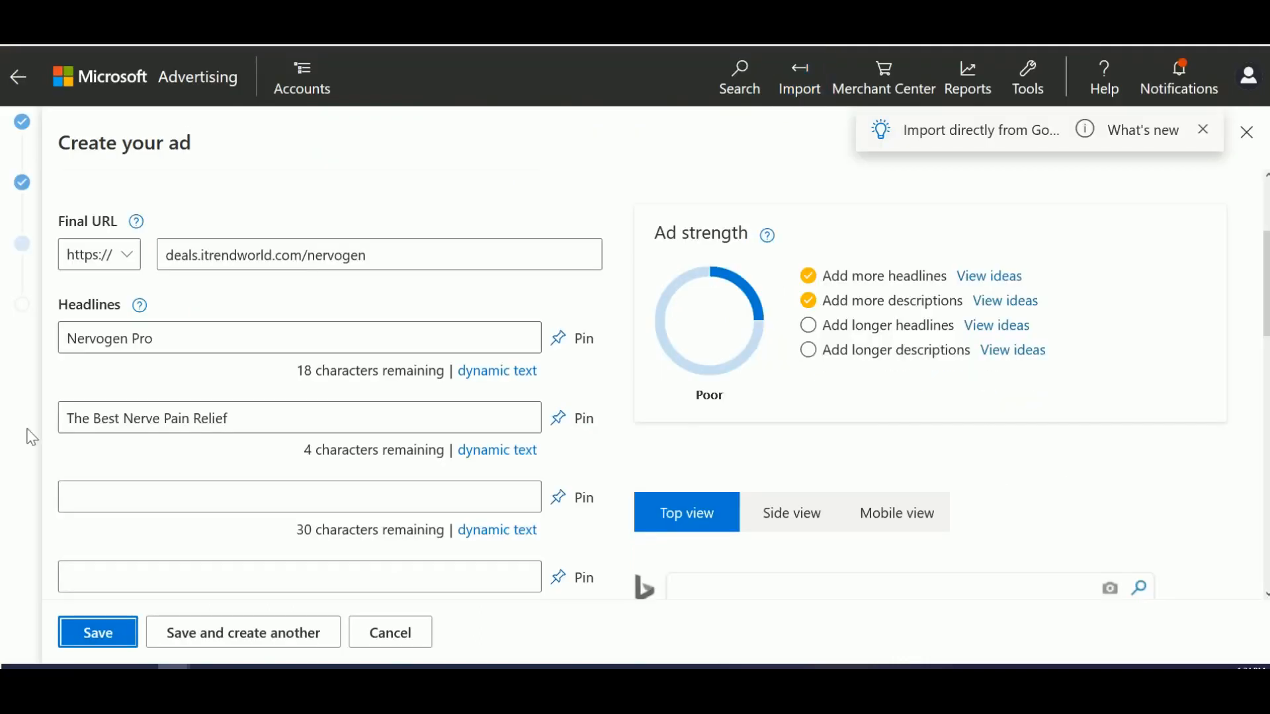
click(95, 497)
text(Support the)
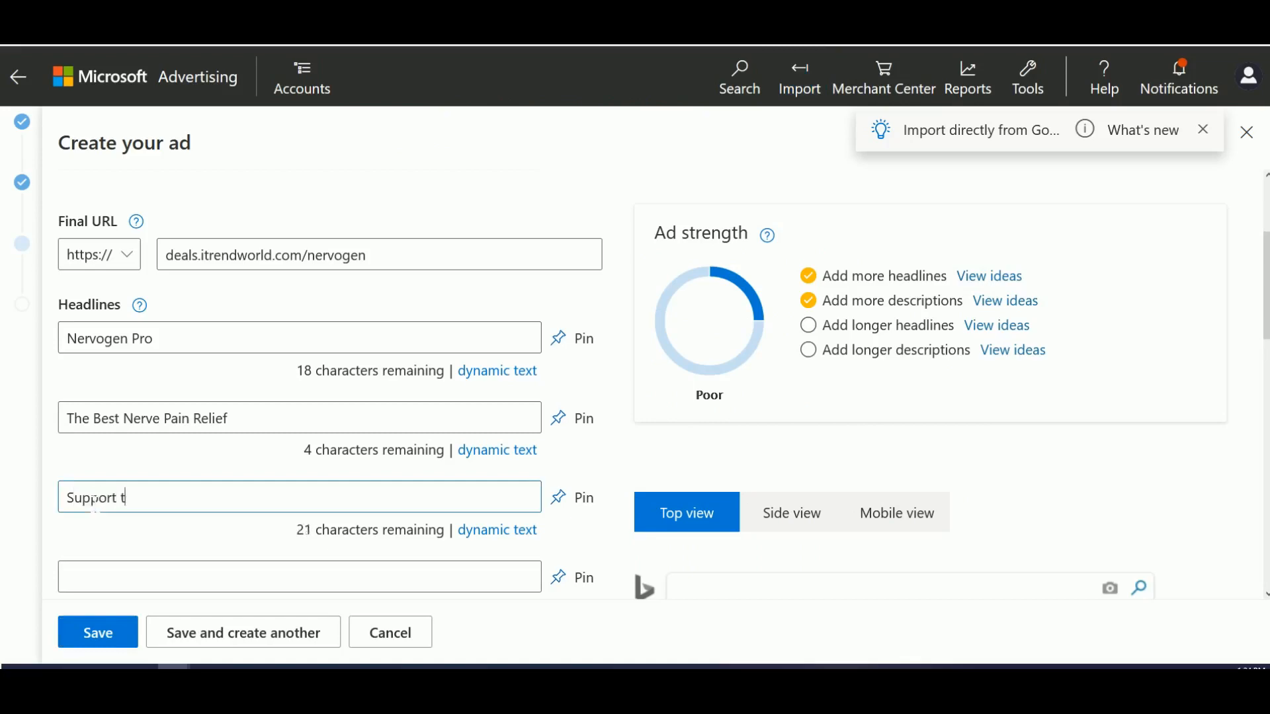
key(ctrl+v)
Capitalize "Nervous" in the third headline and save the ad
scroll(121, 642, down, 5)
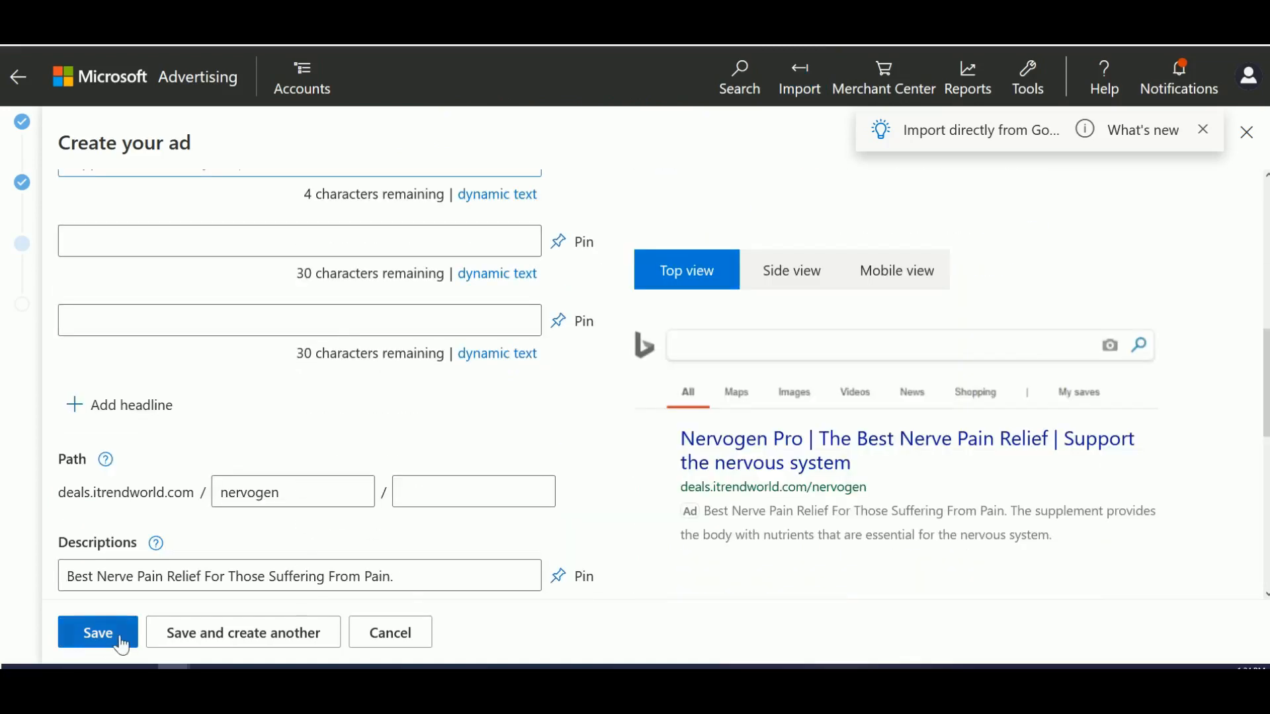
scroll(121, 642, up, 5)
click(156, 498)
key(BackSpace)
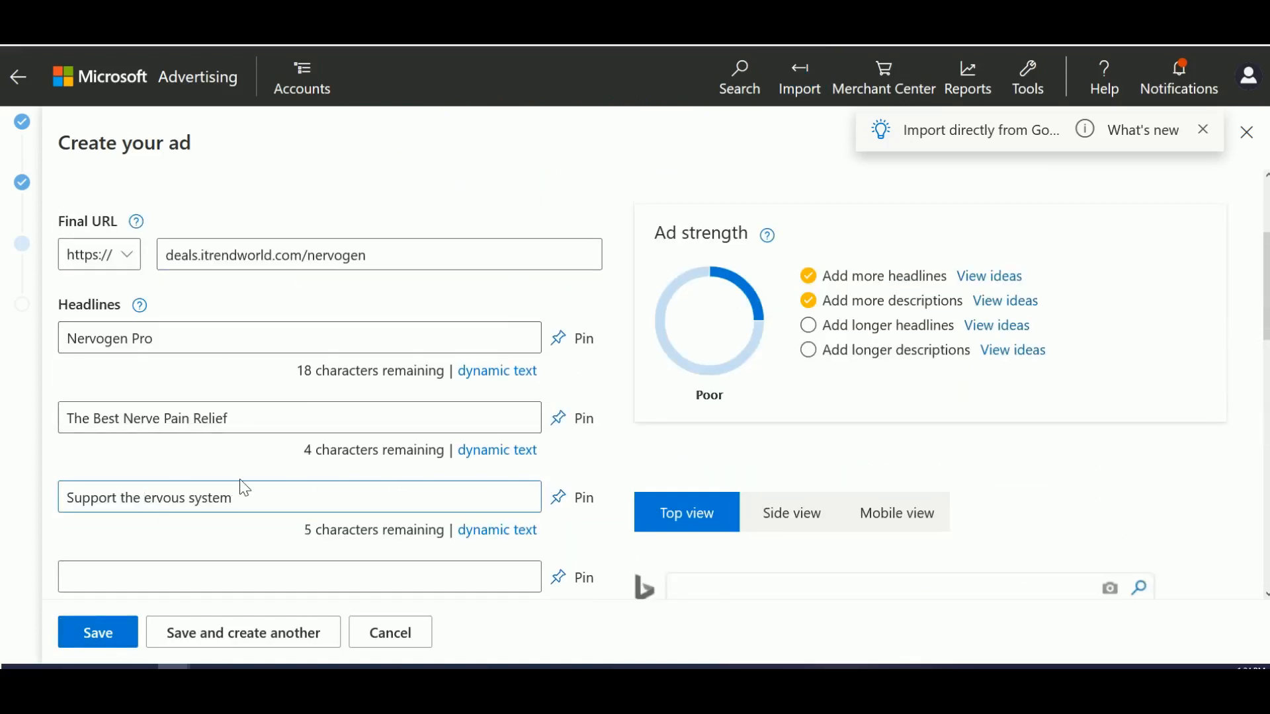
text(N)
click(113, 632)
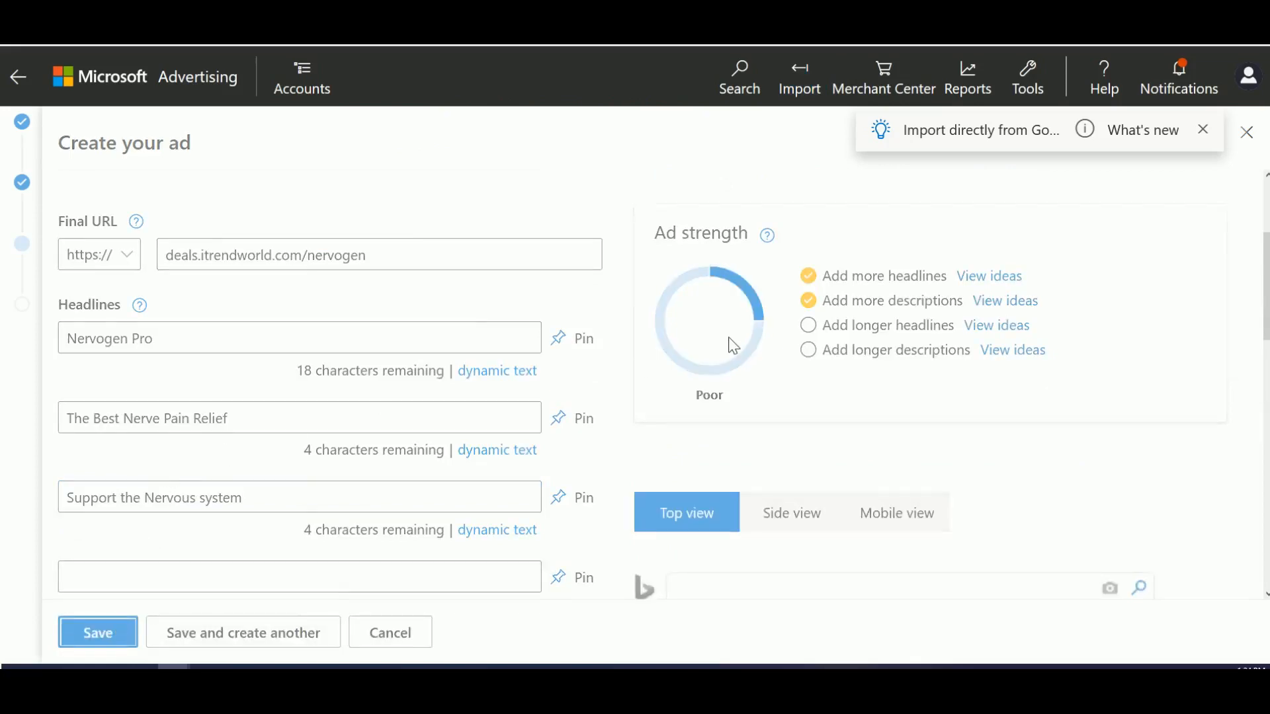
Save the ads and ad extensions stage without adding any extensions and continue to Budget & bids
scroll(791, 388, down, 20)
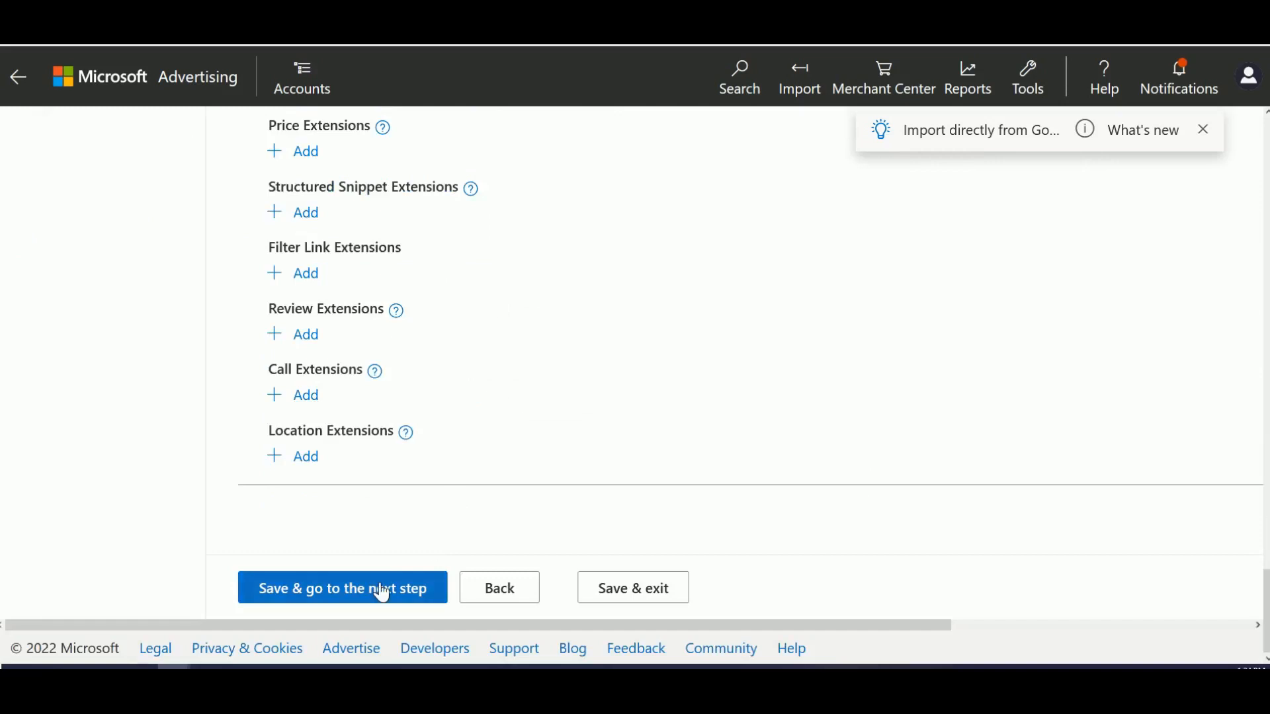
click(383, 594)
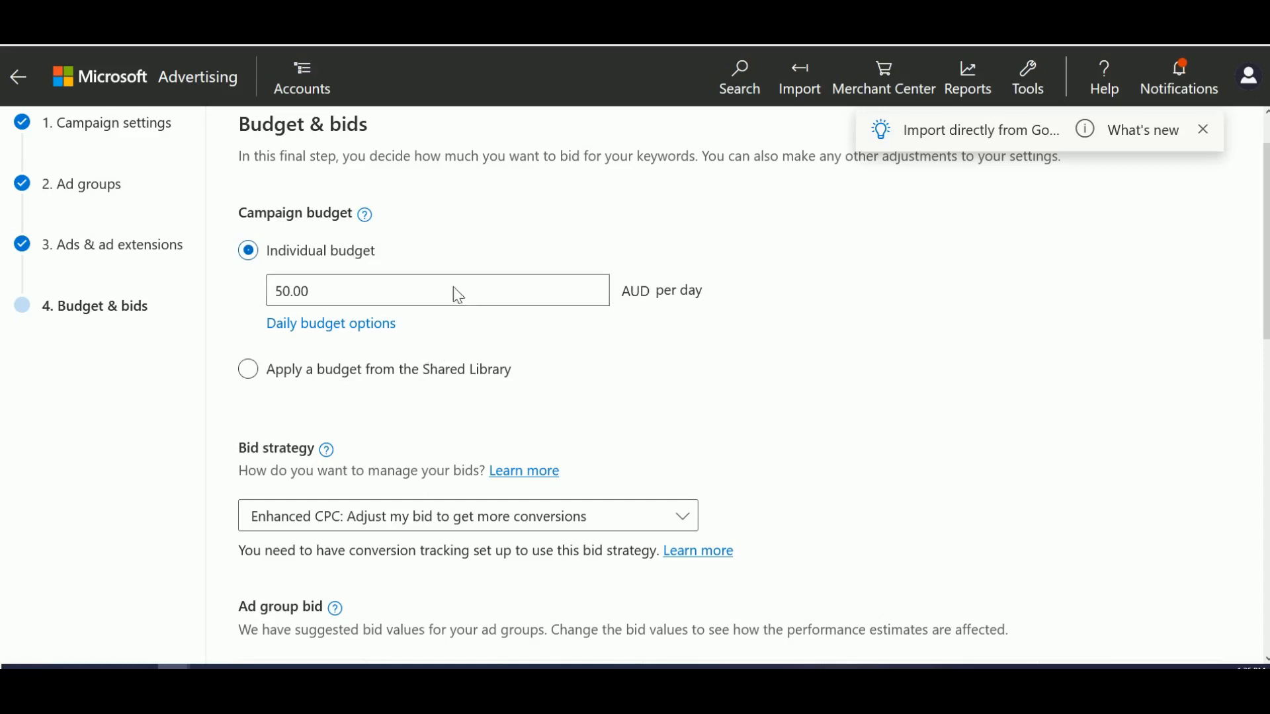
Set the Nervogen ad group's bid to 0.5 AUD
scroll(463, 292, down, 3)
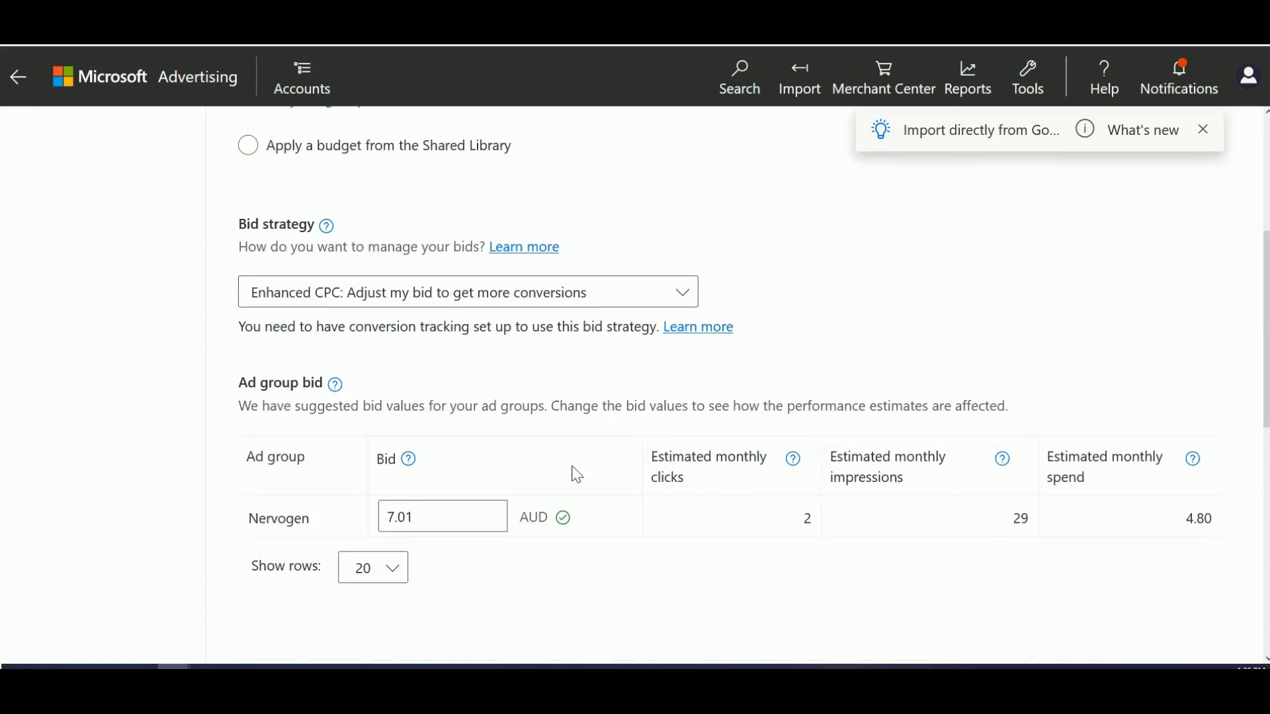
drag(415, 518, 331, 525)
text(0.5)
click(496, 596)
double_click(813, 522)
click(816, 527)
Review the campaign's daily budget, bid strategy, ad group bid estimates and conversion settings, and check the Nervogen landing page's bullets
scroll(602, 472, up, 2)
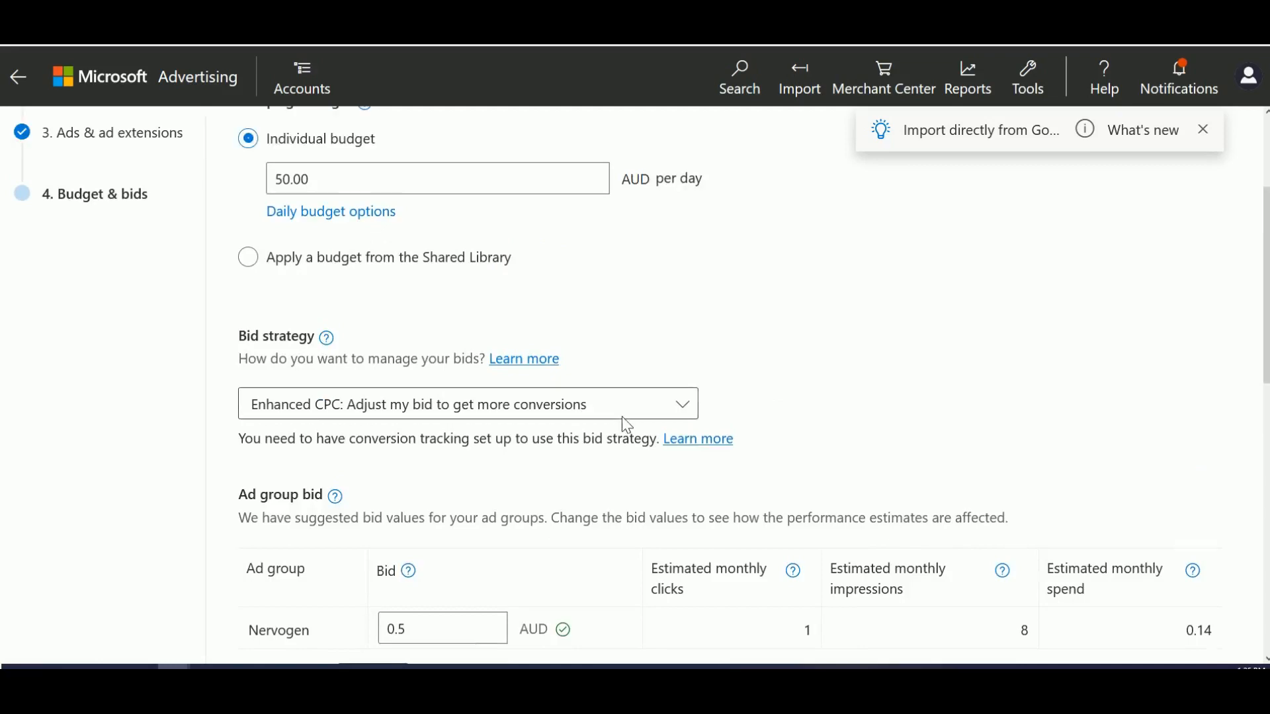
scroll(623, 425, up, 2)
scroll(624, 425, down, 6)
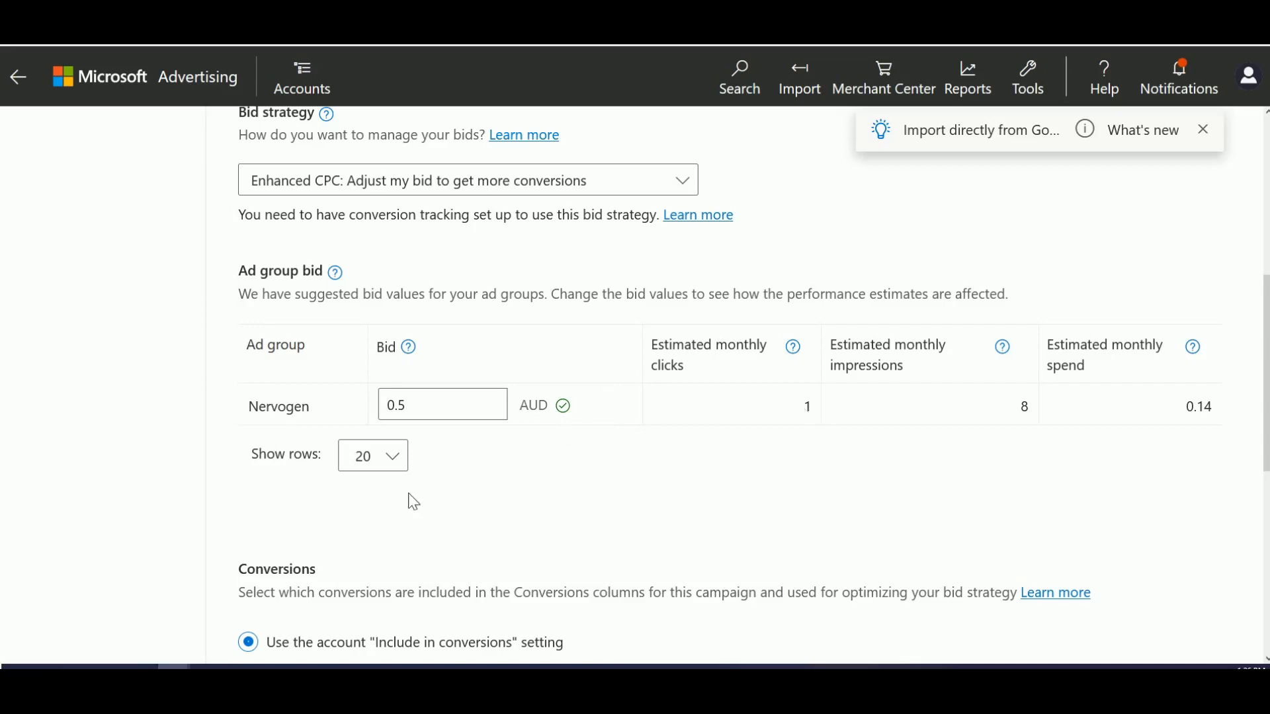
scroll(408, 500, up, 6)
scroll(622, 532, down, 8)
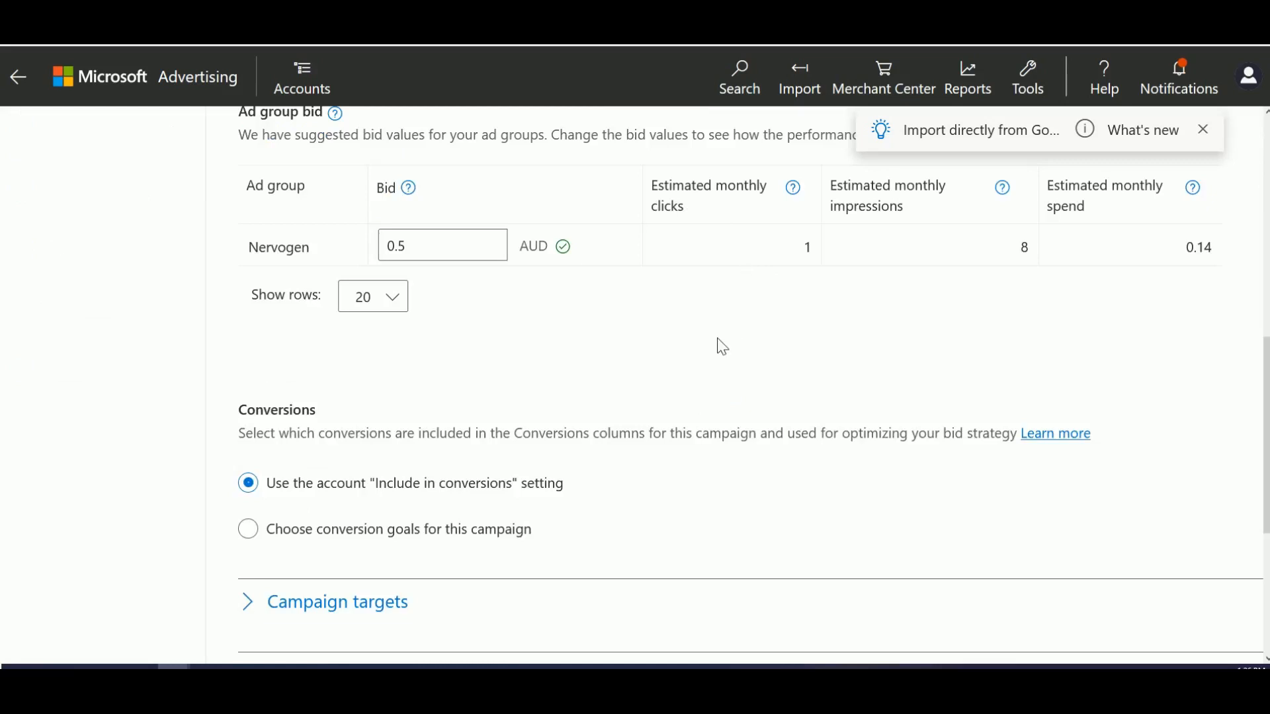
scroll(463, 371, up, 2)
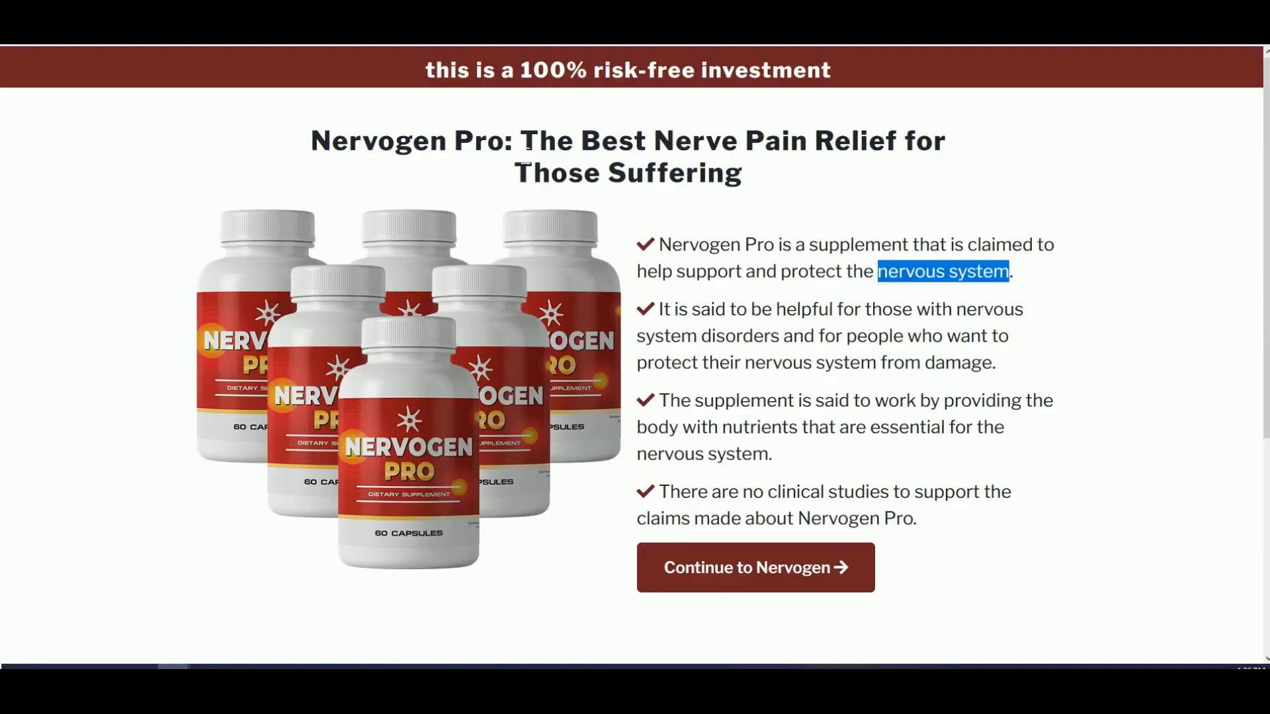
double_click(774, 338)
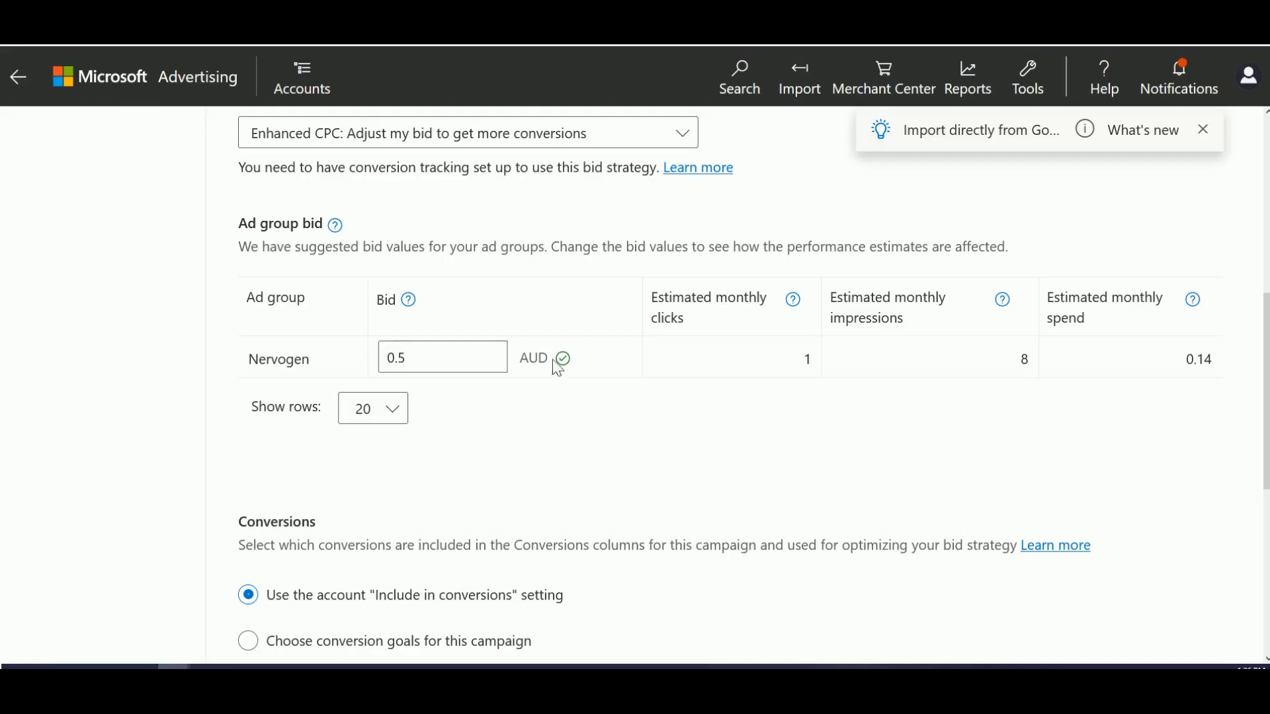
scroll(555, 364, down, 6)
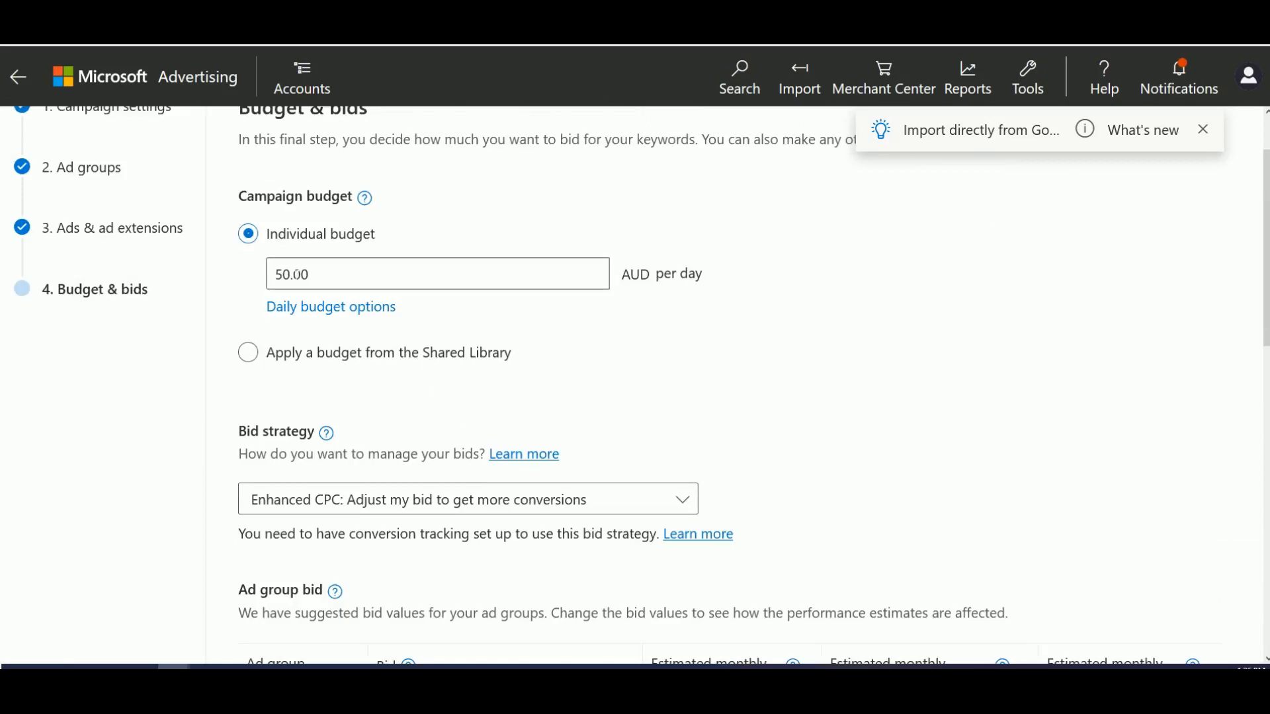
Set the Nervogen ad group's bid to 0.75 AUD
scroll(493, 318, down, 5)
drag(421, 389, 380, 391)
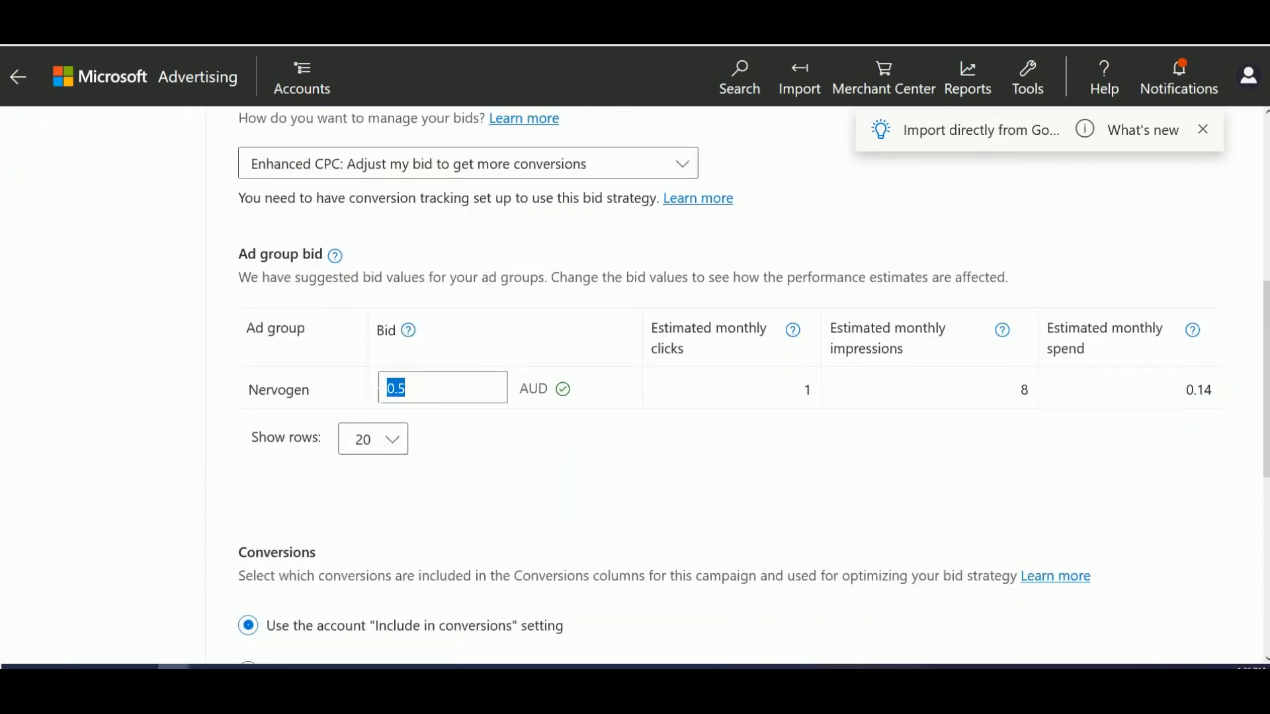
text(1)
key(ctrl+a)
text(0.5)
text(7)
Review the conversions, campaign targets and advanced campaign settings sections of the Budget & bids page
scroll(518, 440, down, 4)
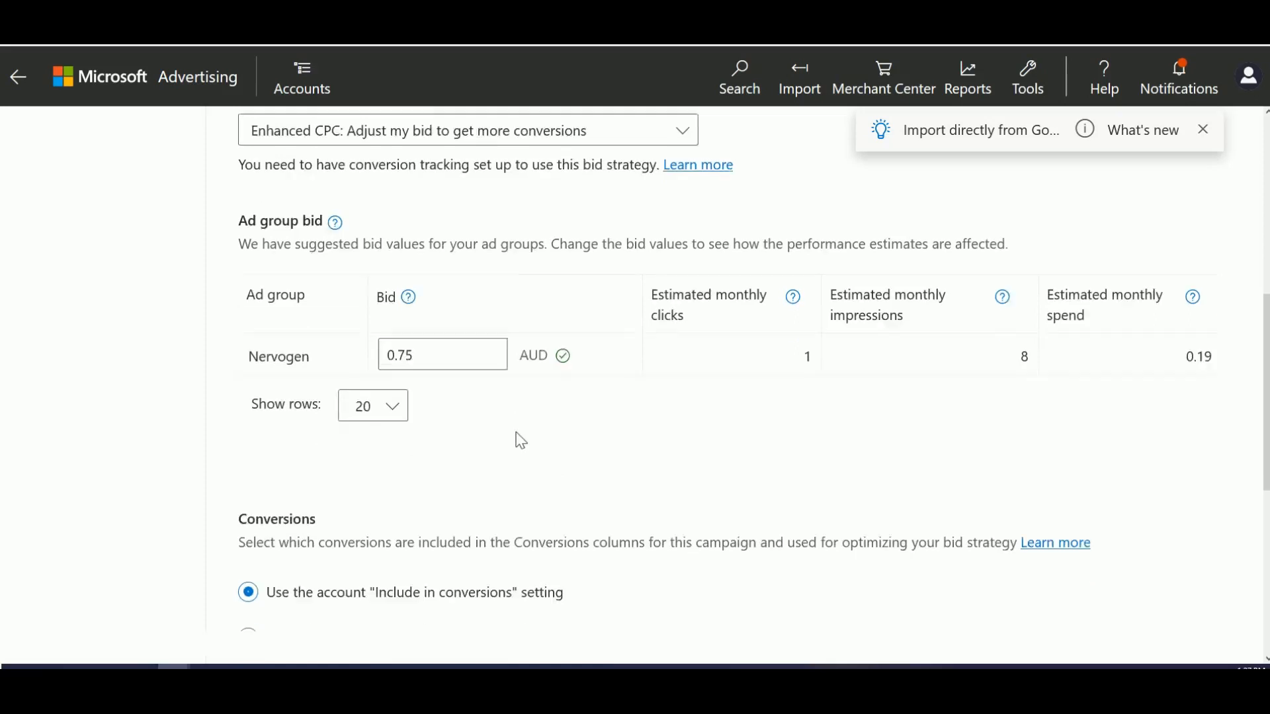
scroll(530, 440, down, 3)
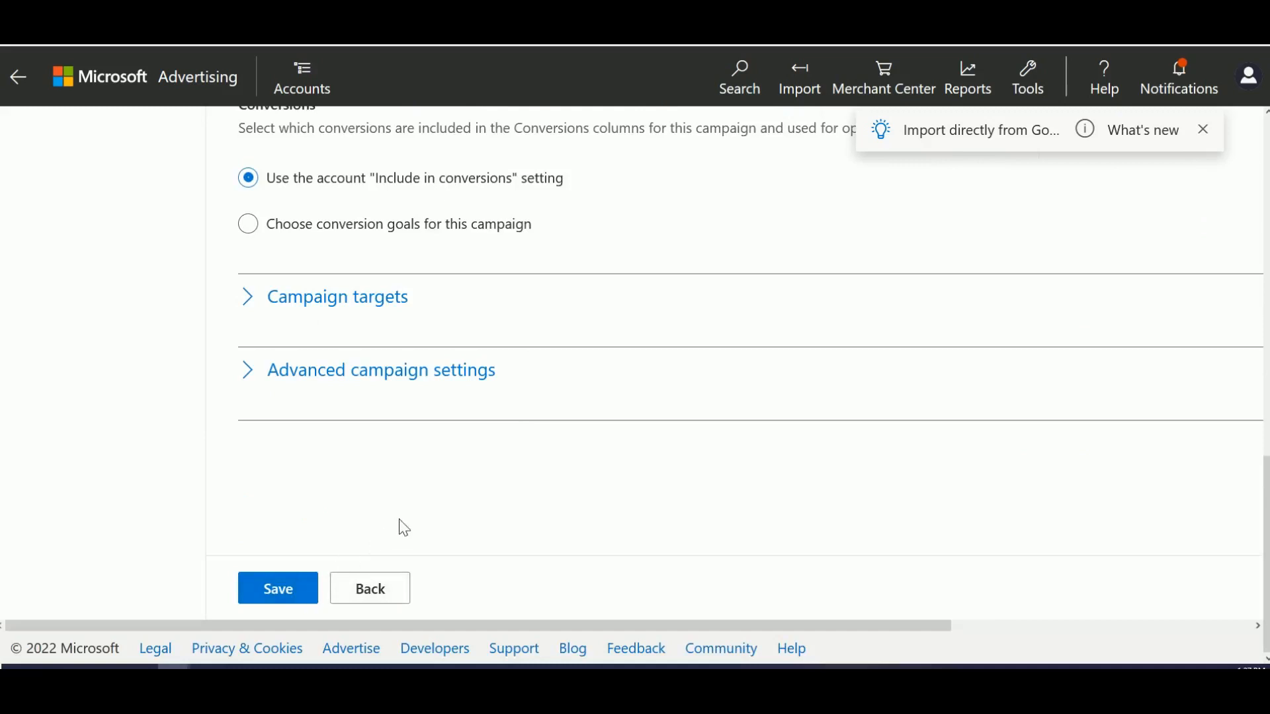
scroll(406, 527, up, 2)
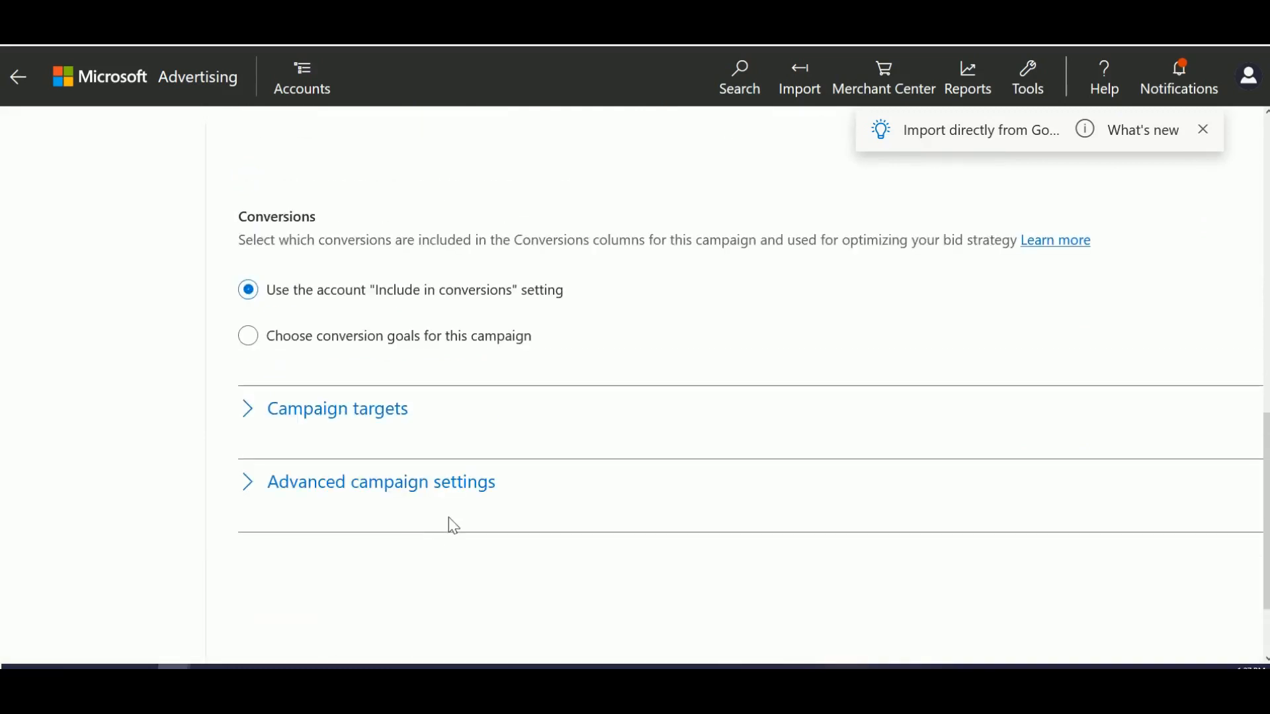
scroll(448, 518, up, 8)
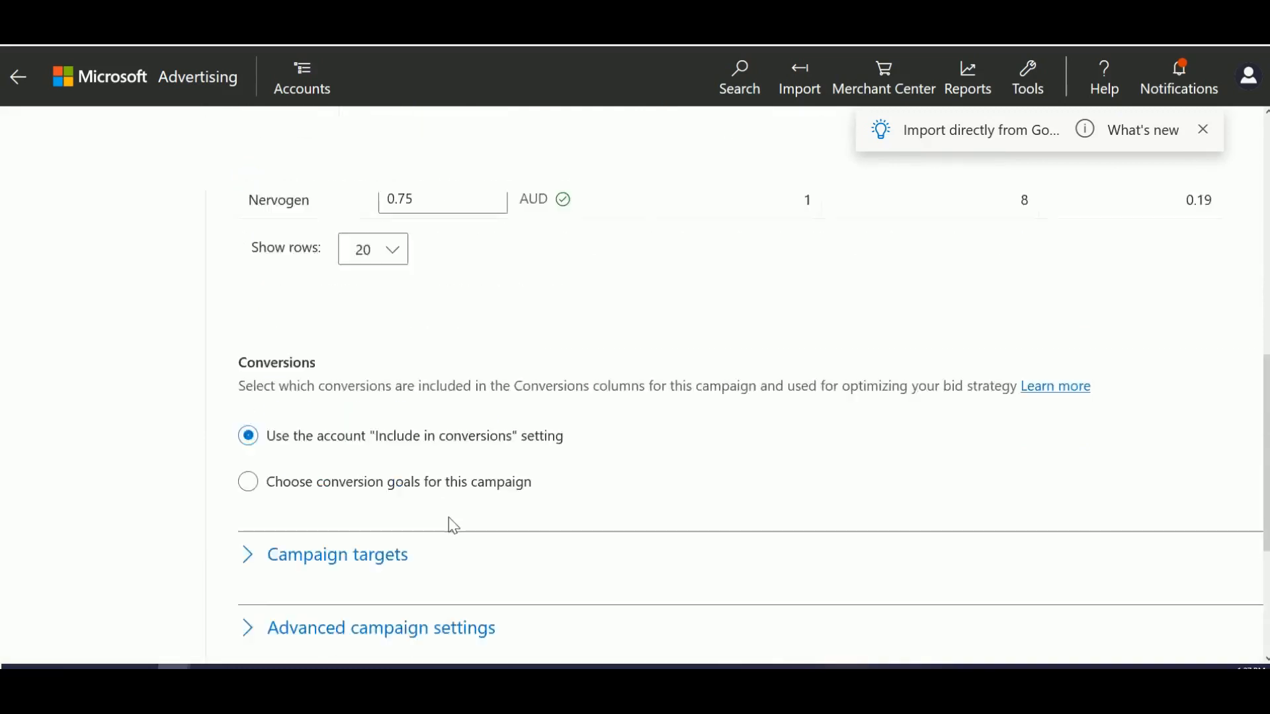
scroll(520, 470, up, 3)
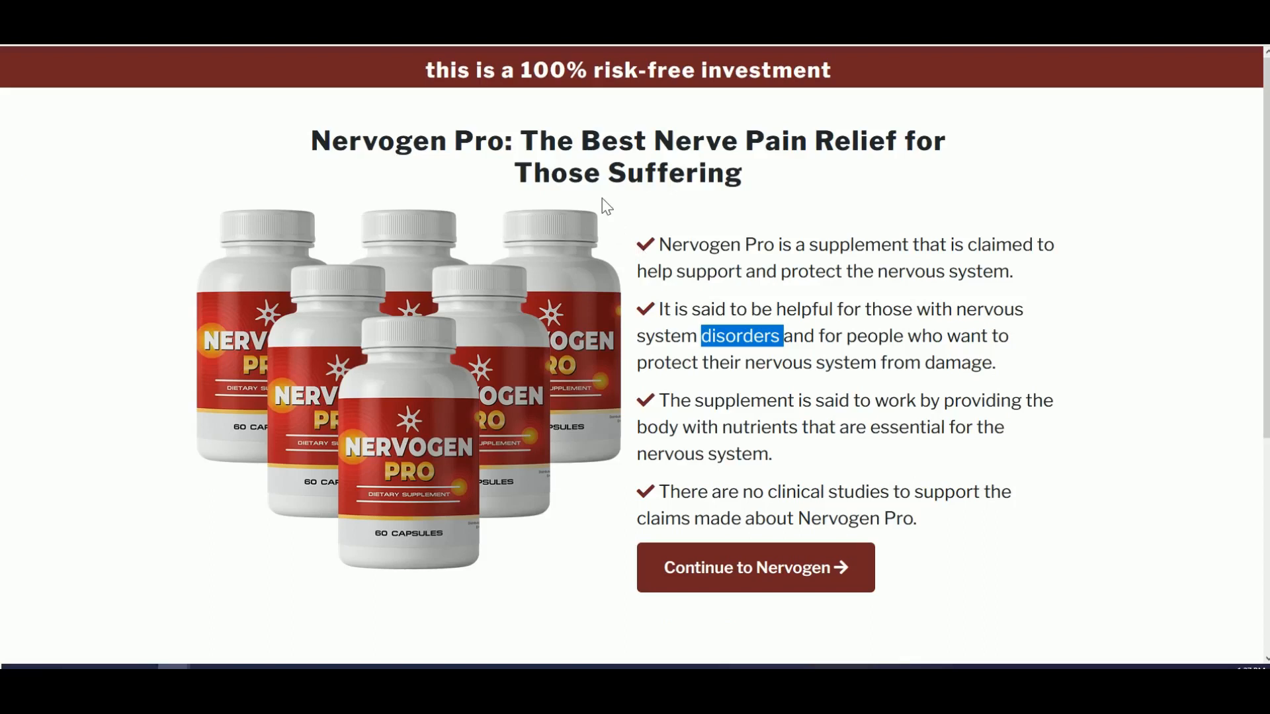
Revisit the Nervogen landing page, the image manager, the Java Burn landing page and the Nervogen Pro paragraph in TheTextify
click(232, 45)
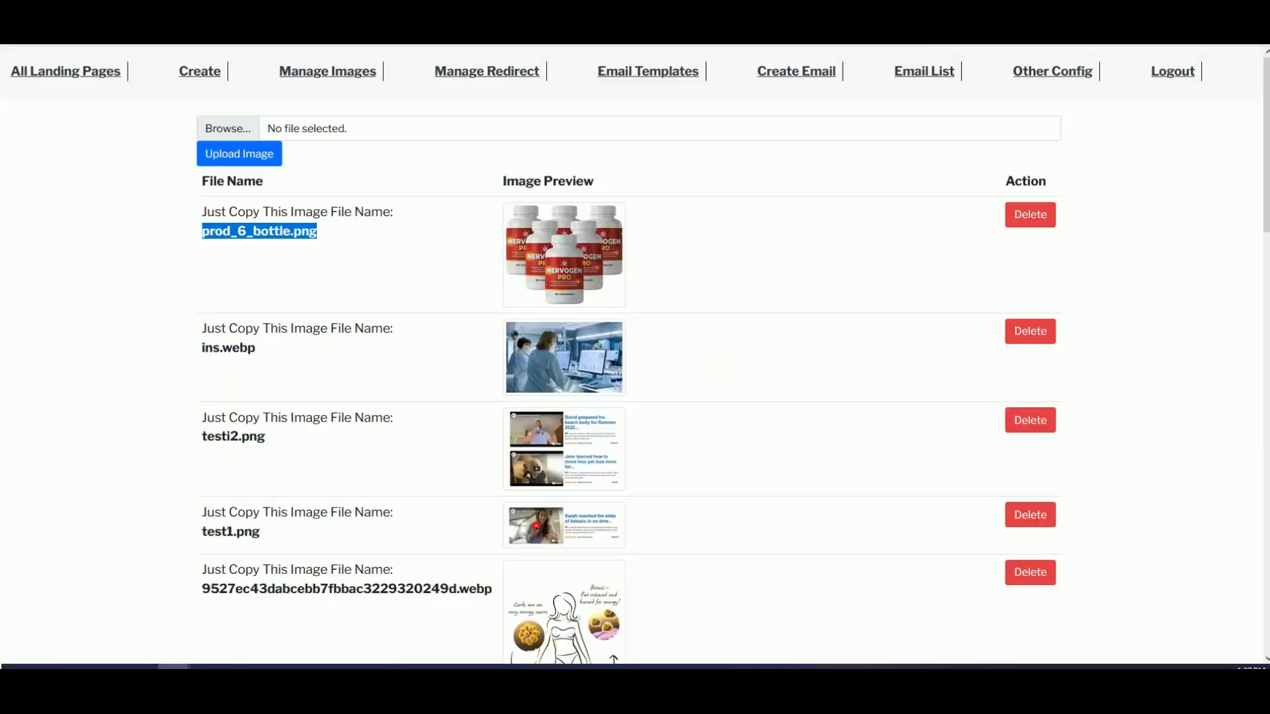
click(1173, 71)
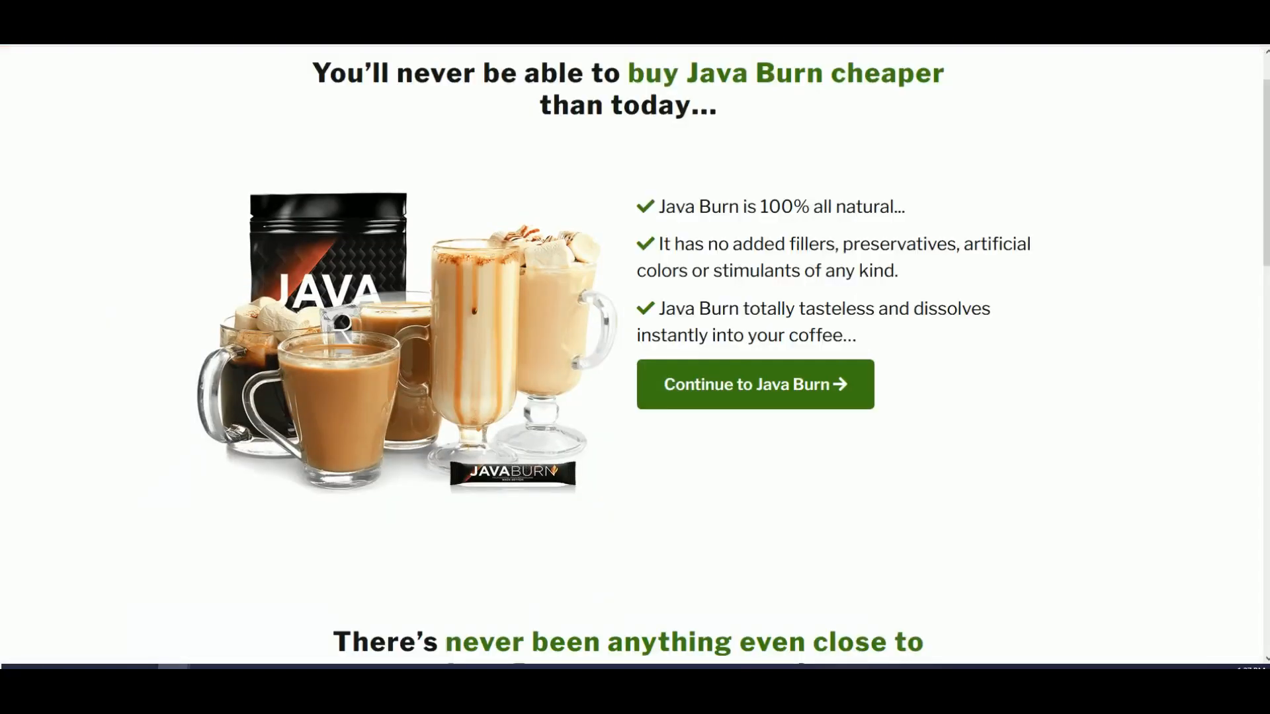
scroll(847, 191, up, 1)
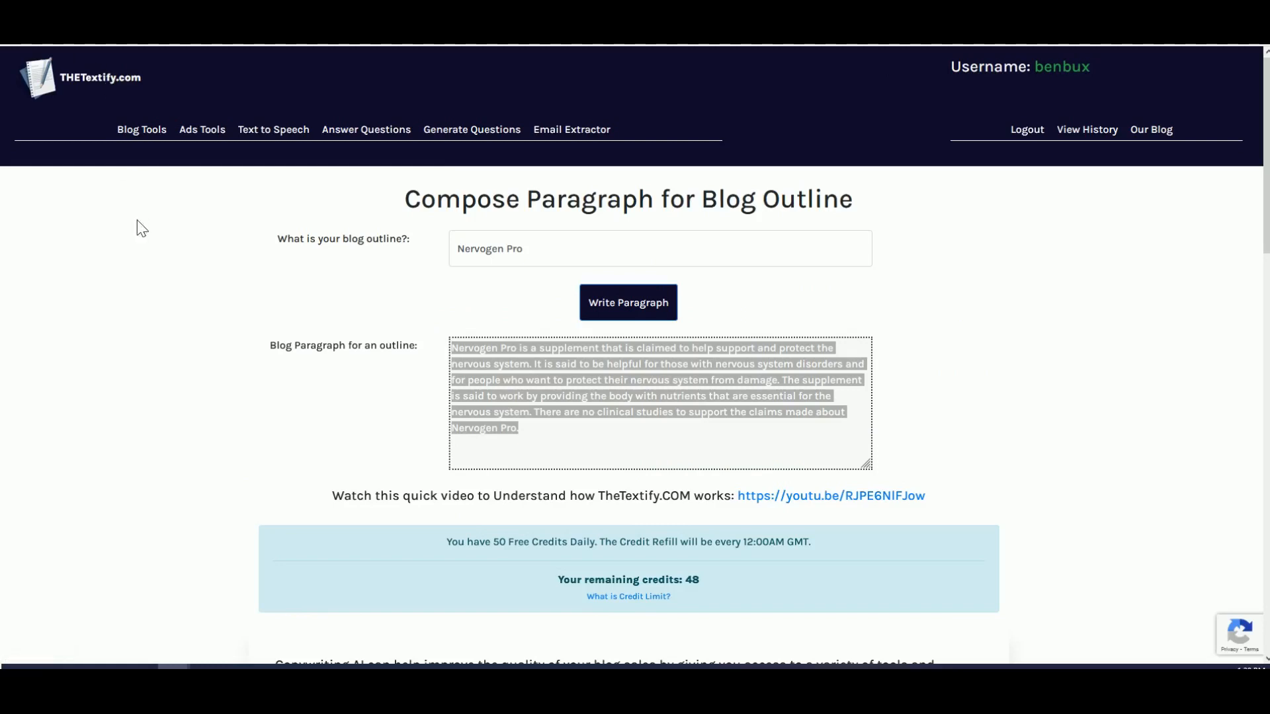
click(548, 396)
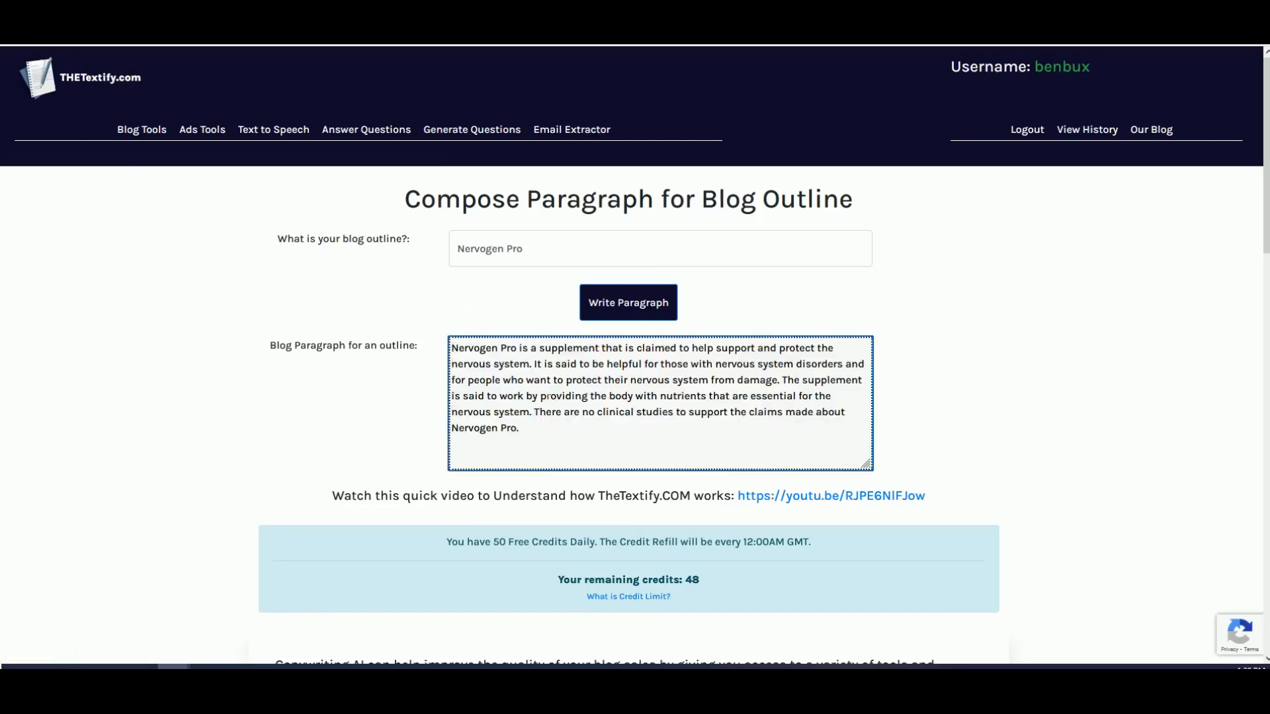